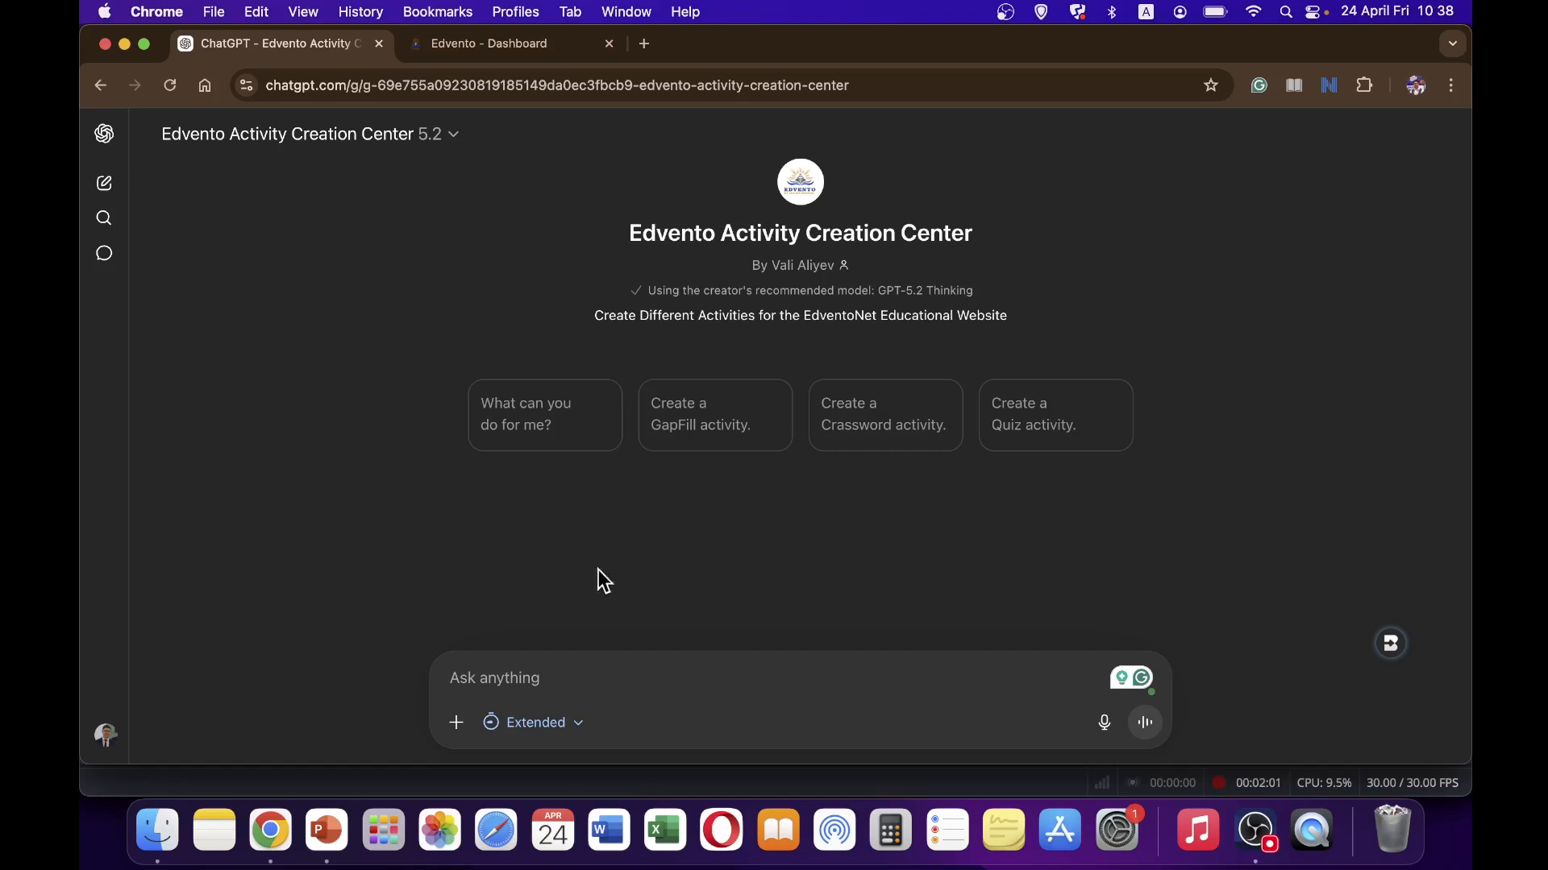
Switch to PowerPoint and look over the title slide, the Gap-filling Activity slide and the Keyword Learning Activity slide
click(326, 830)
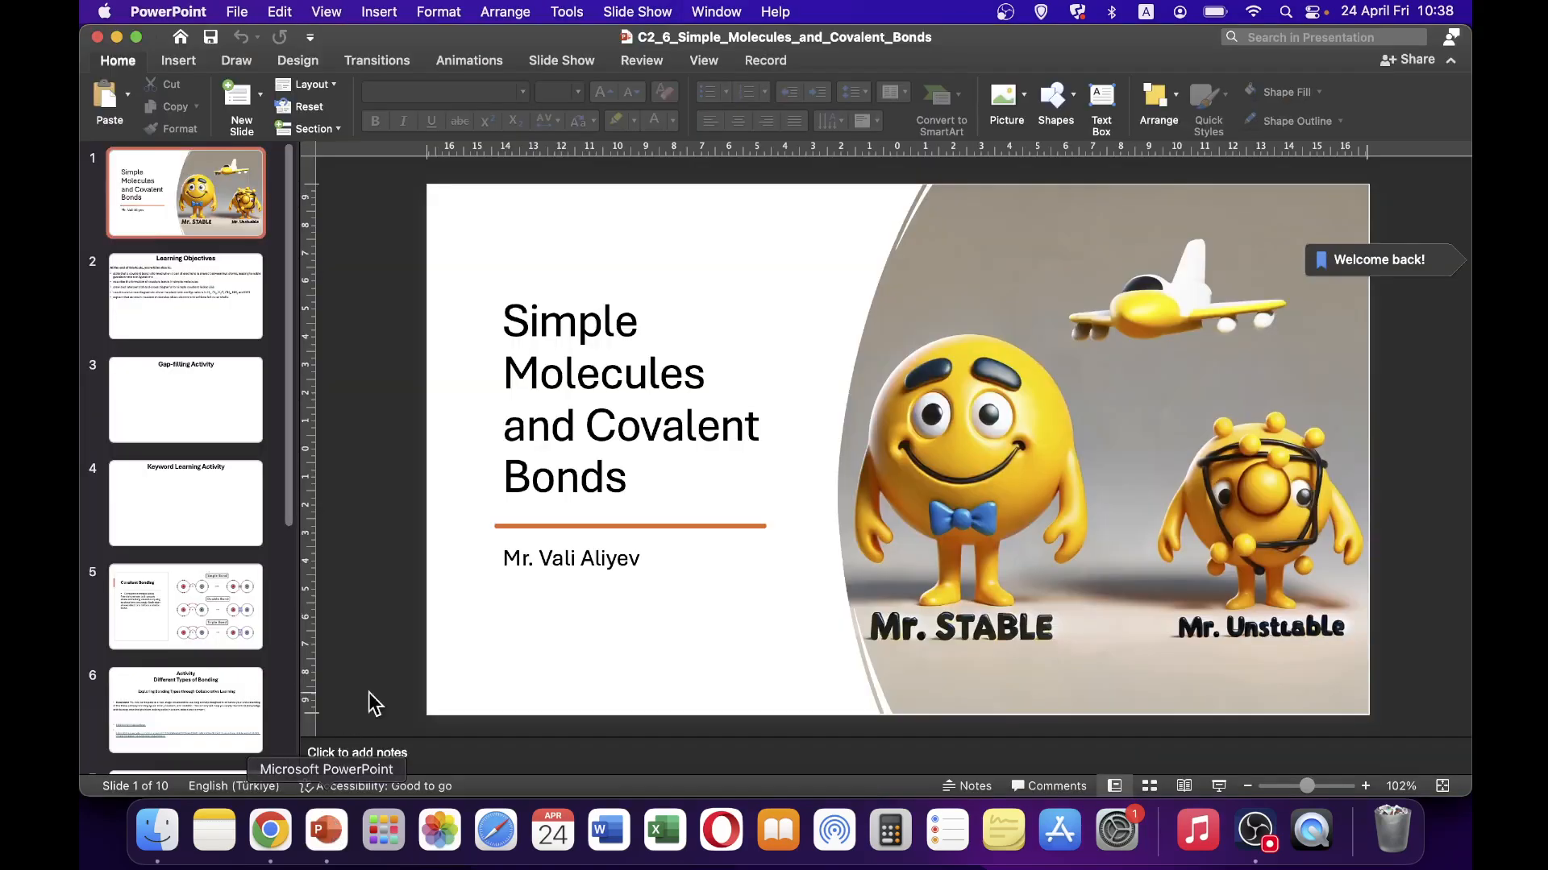
click(670, 427)
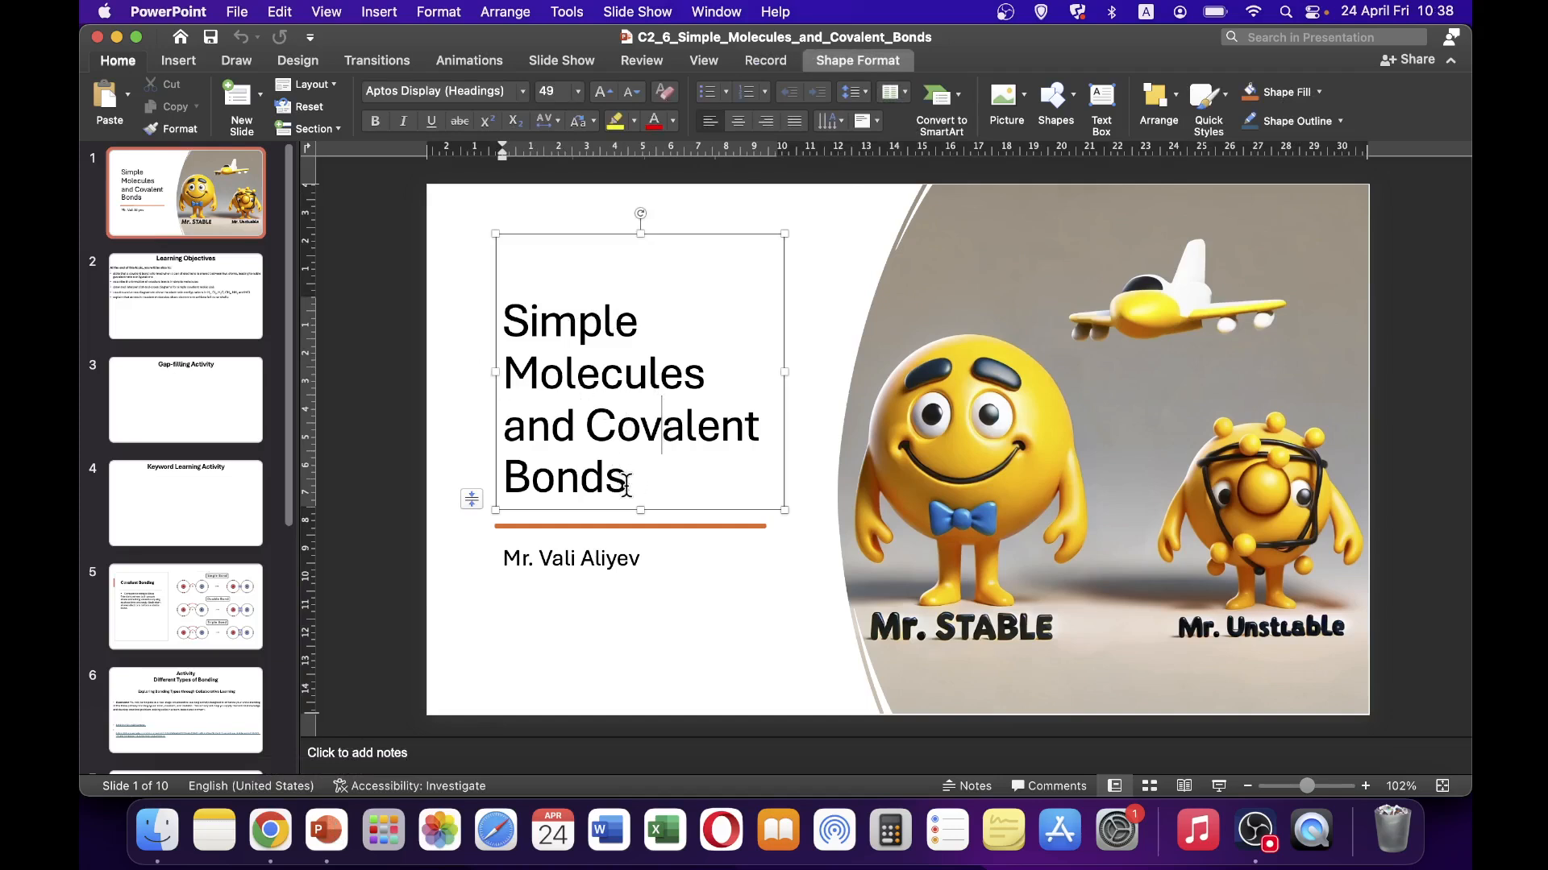
drag(627, 484, 483, 305)
click(200, 378)
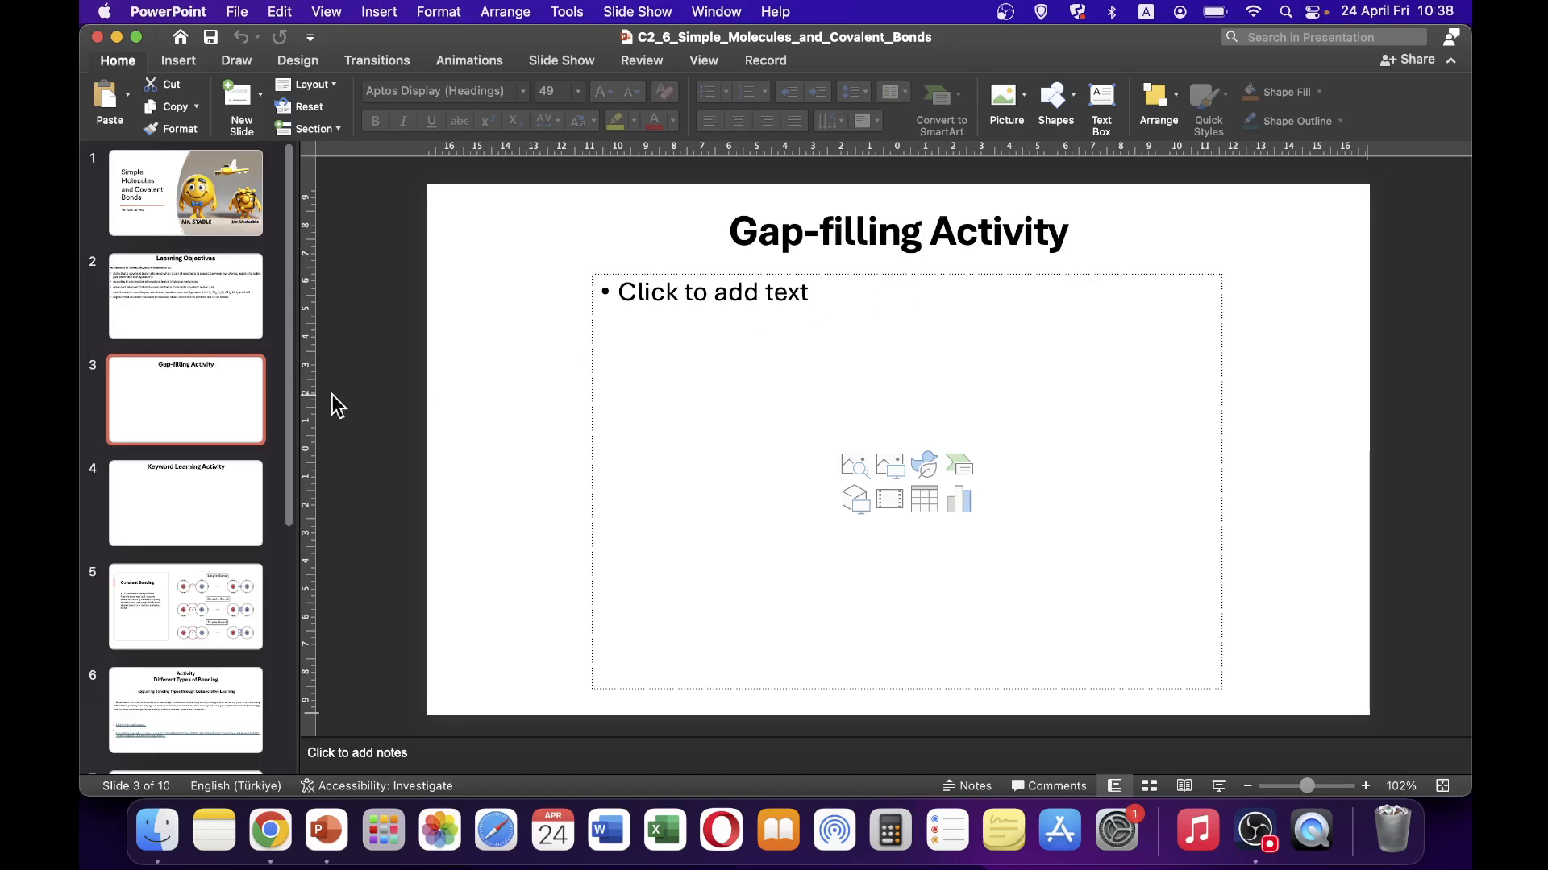
click(235, 478)
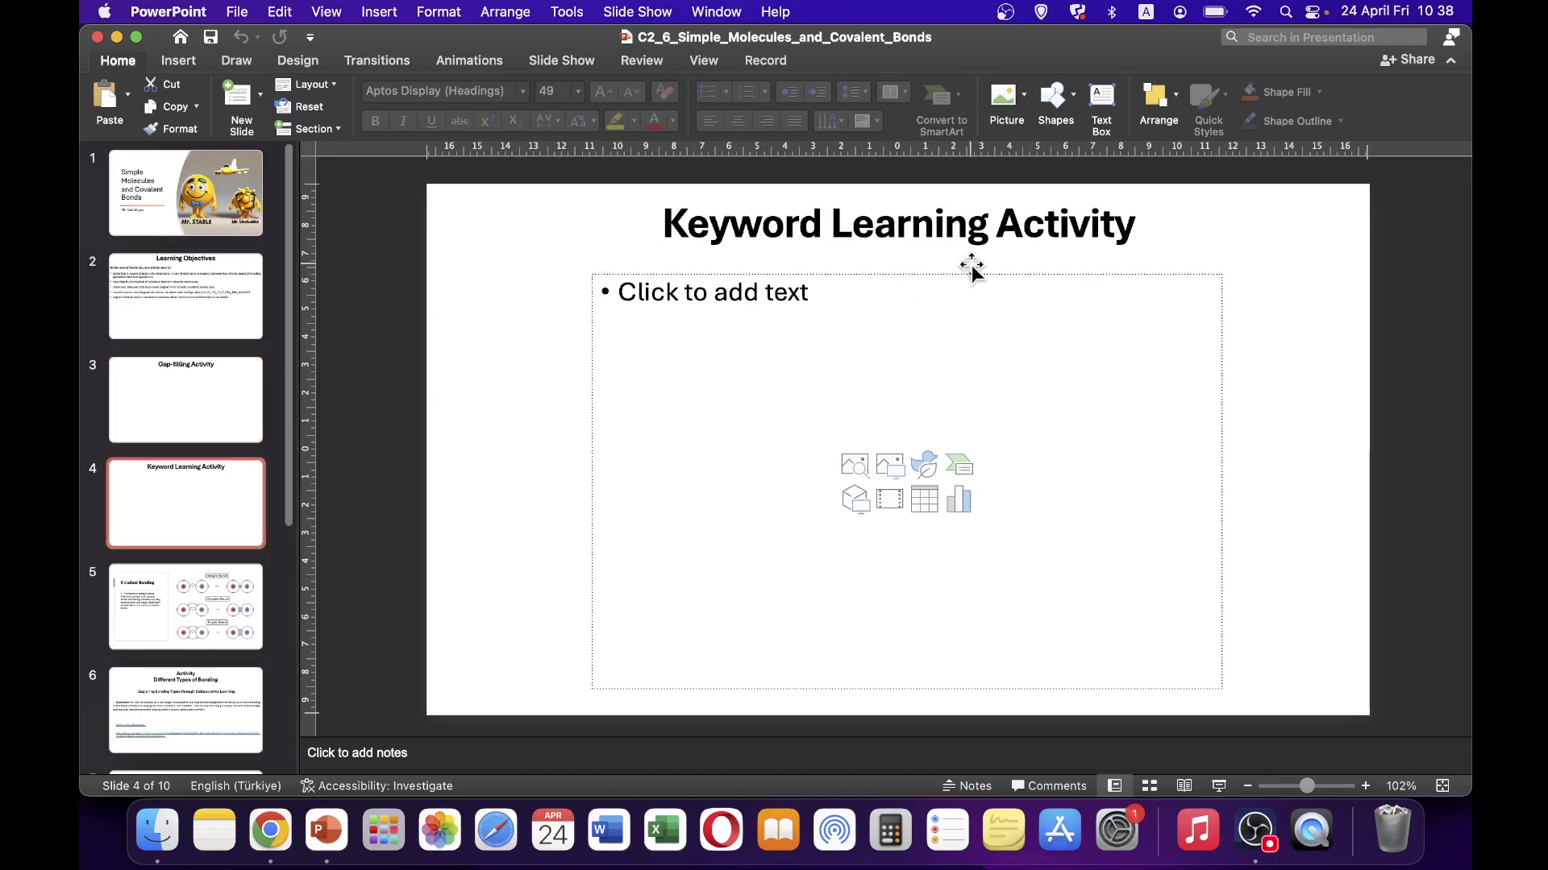
Copy the title "Simple Molecules and Covalent Bonds" from the first slide
click(235, 214)
click(633, 483)
drag(639, 482, 482, 316)
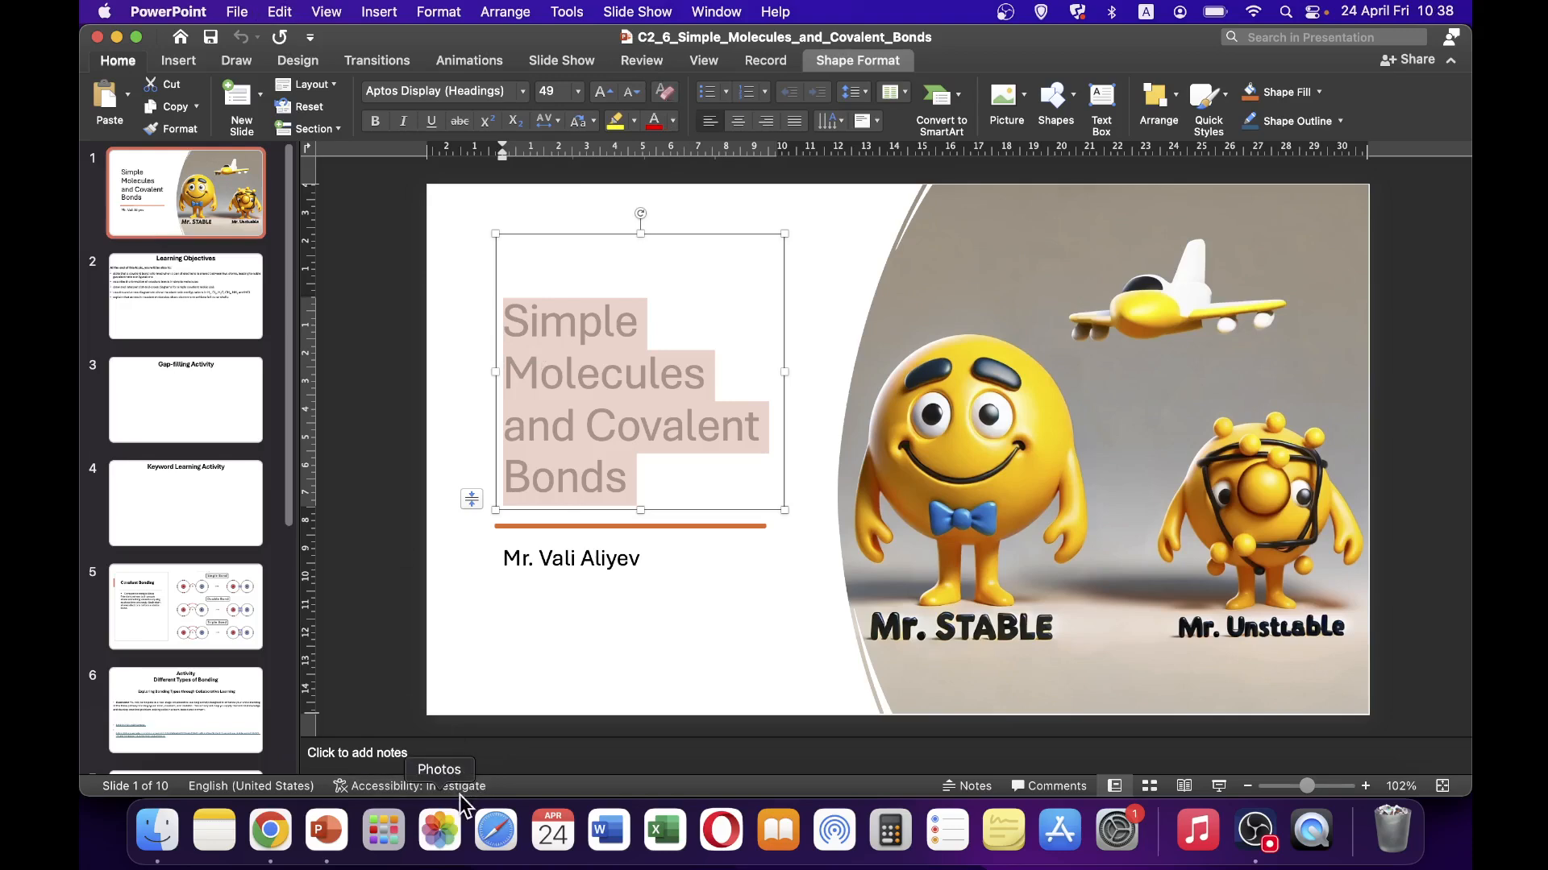
Switch to Chrome and start creating a new activity from the Edvento Activity Hub
click(279, 832)
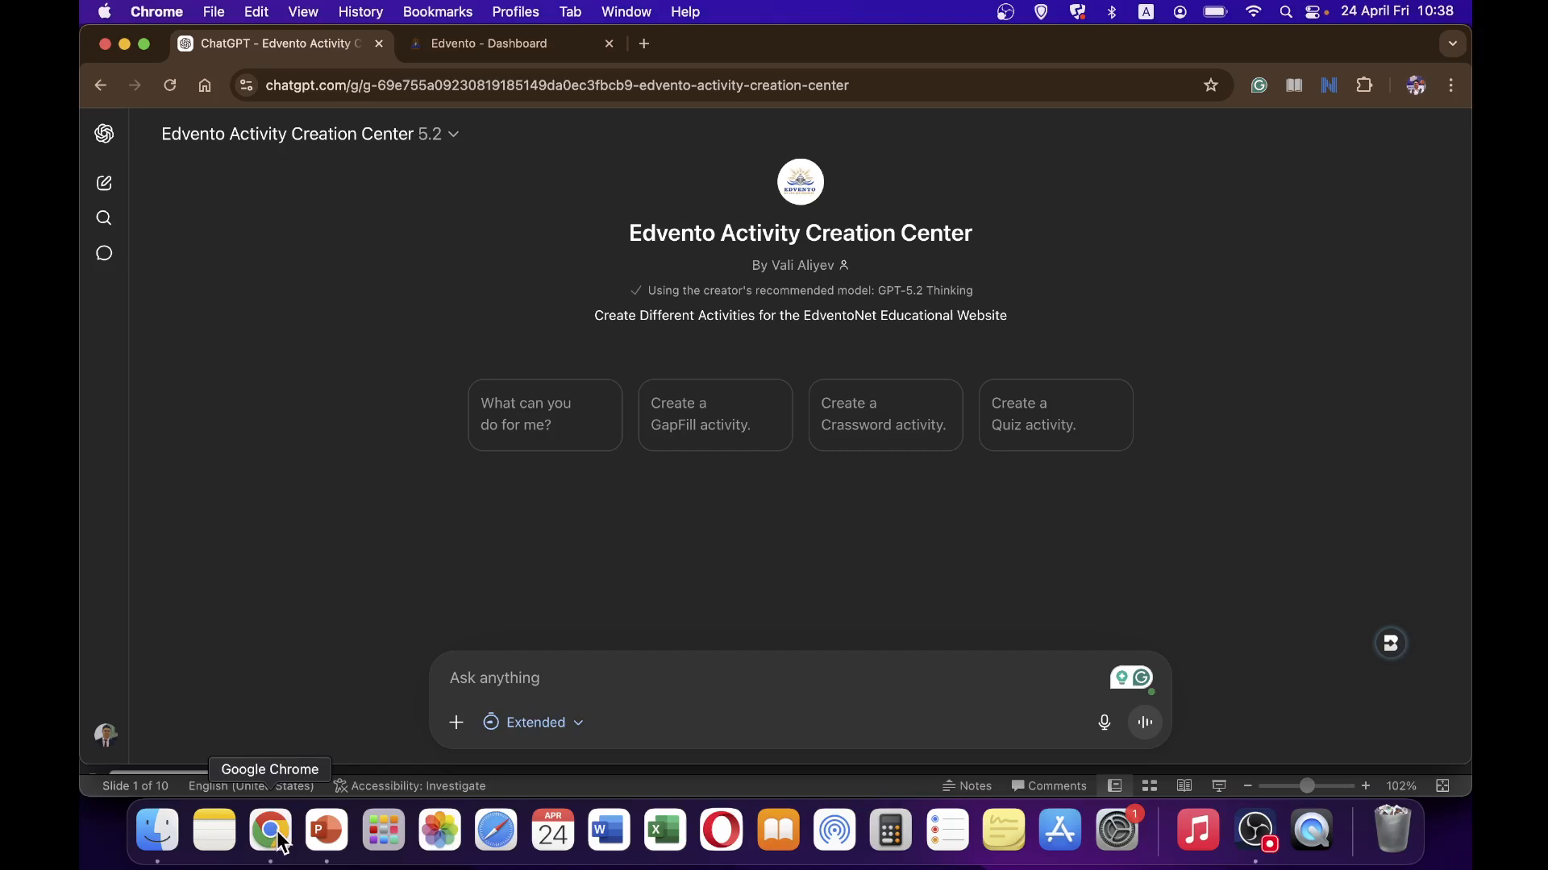
click(470, 48)
mouse_move(730, 348)
scroll(750, 338, up, 5)
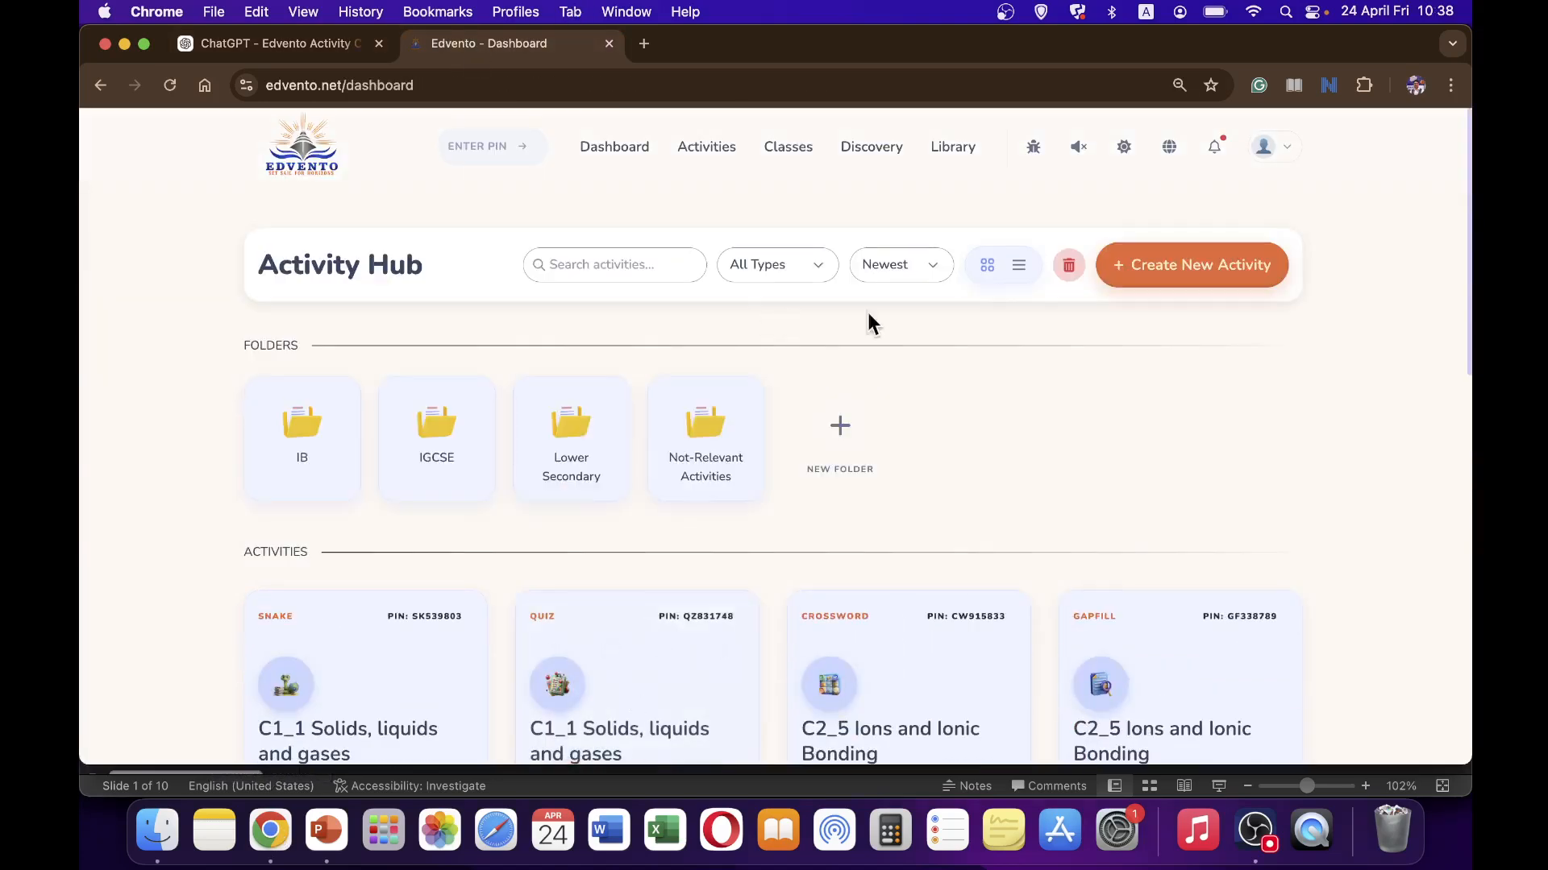
click(1168, 277)
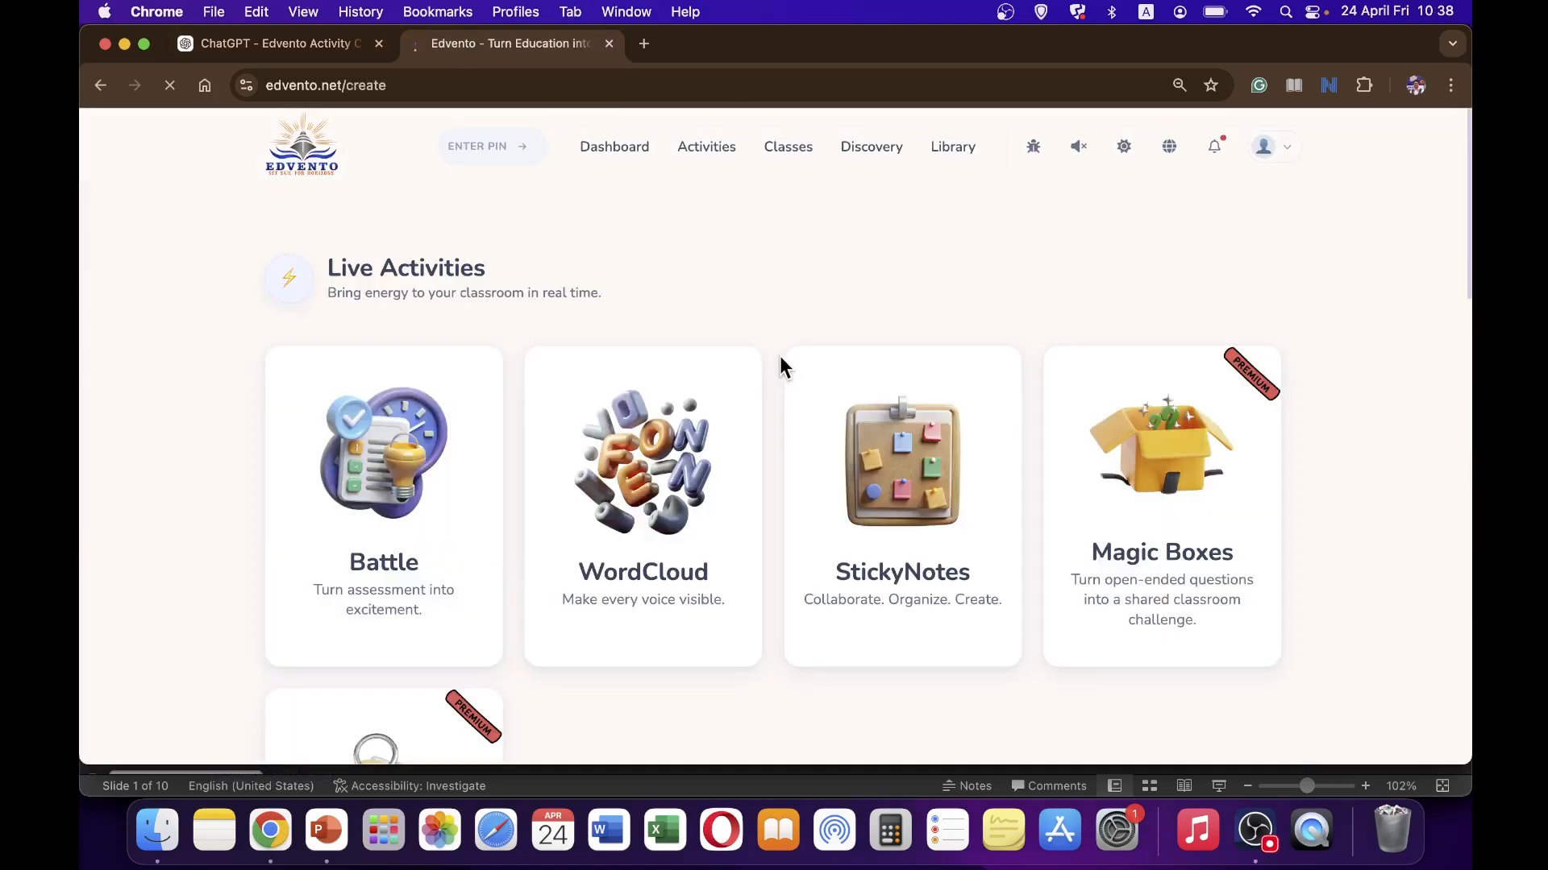
Check the Gap-filling Activity slide in PowerPoint, and start a GapFill game under Edvento's Individual Activities in Chrome
click(339, 810)
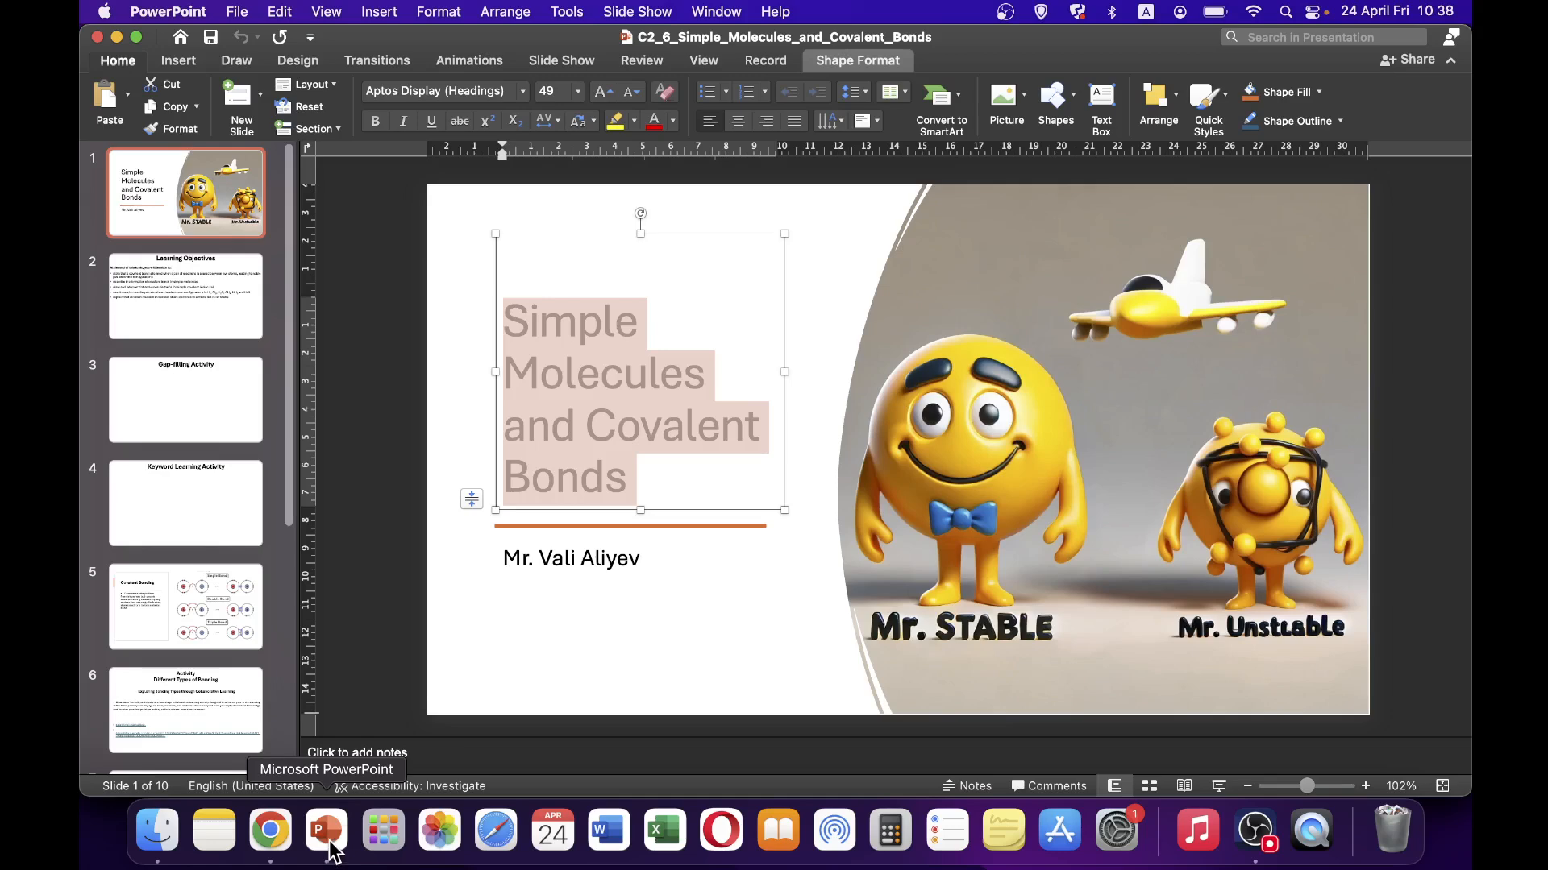
click(230, 399)
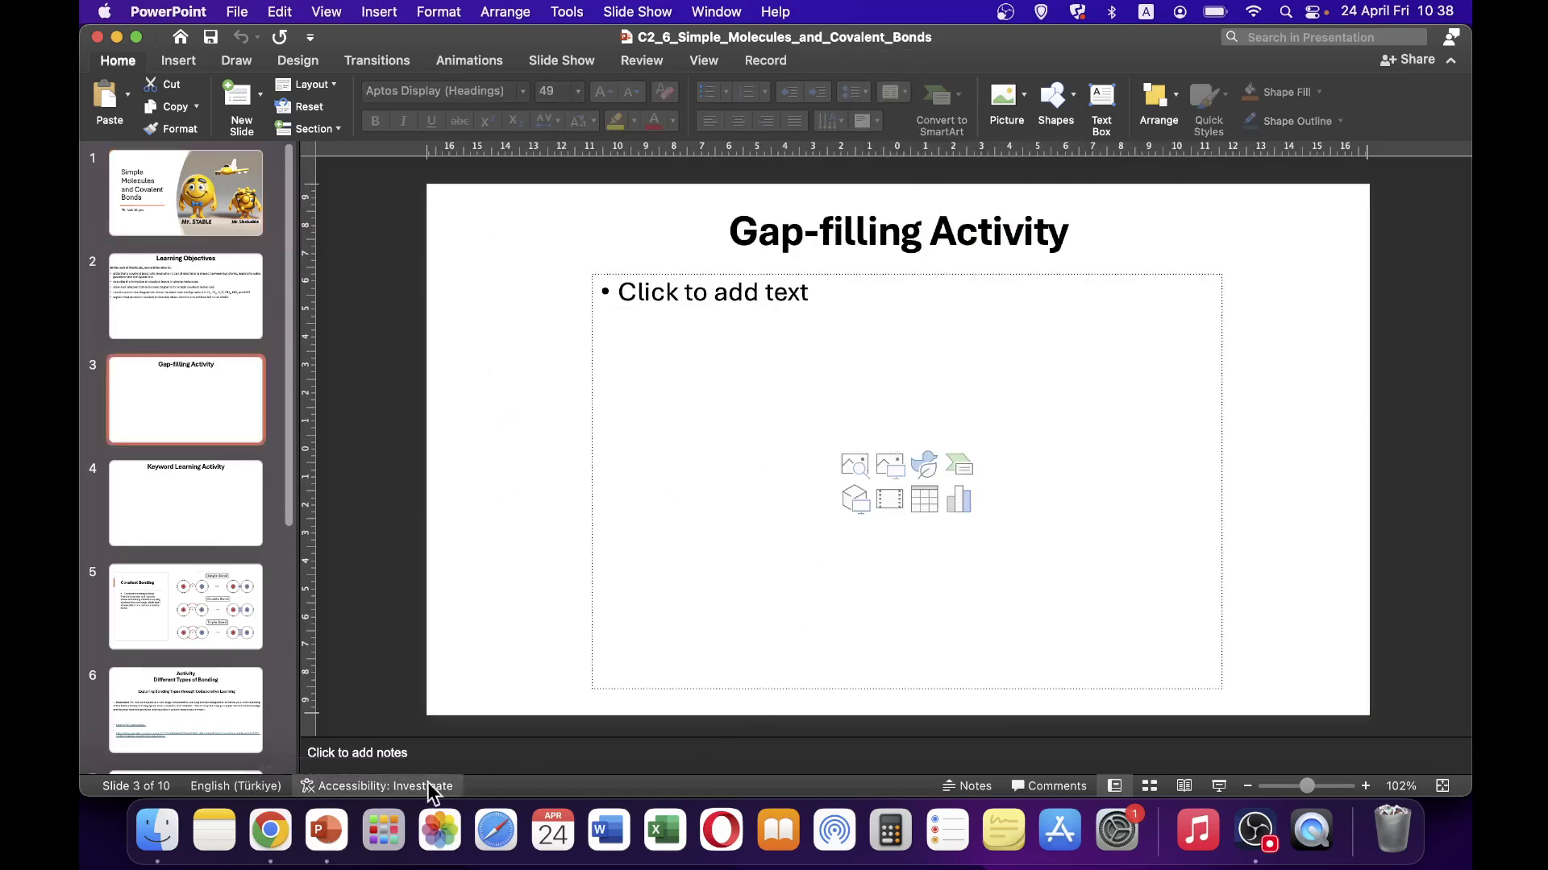
click(270, 830)
scroll(819, 442, down, 10)
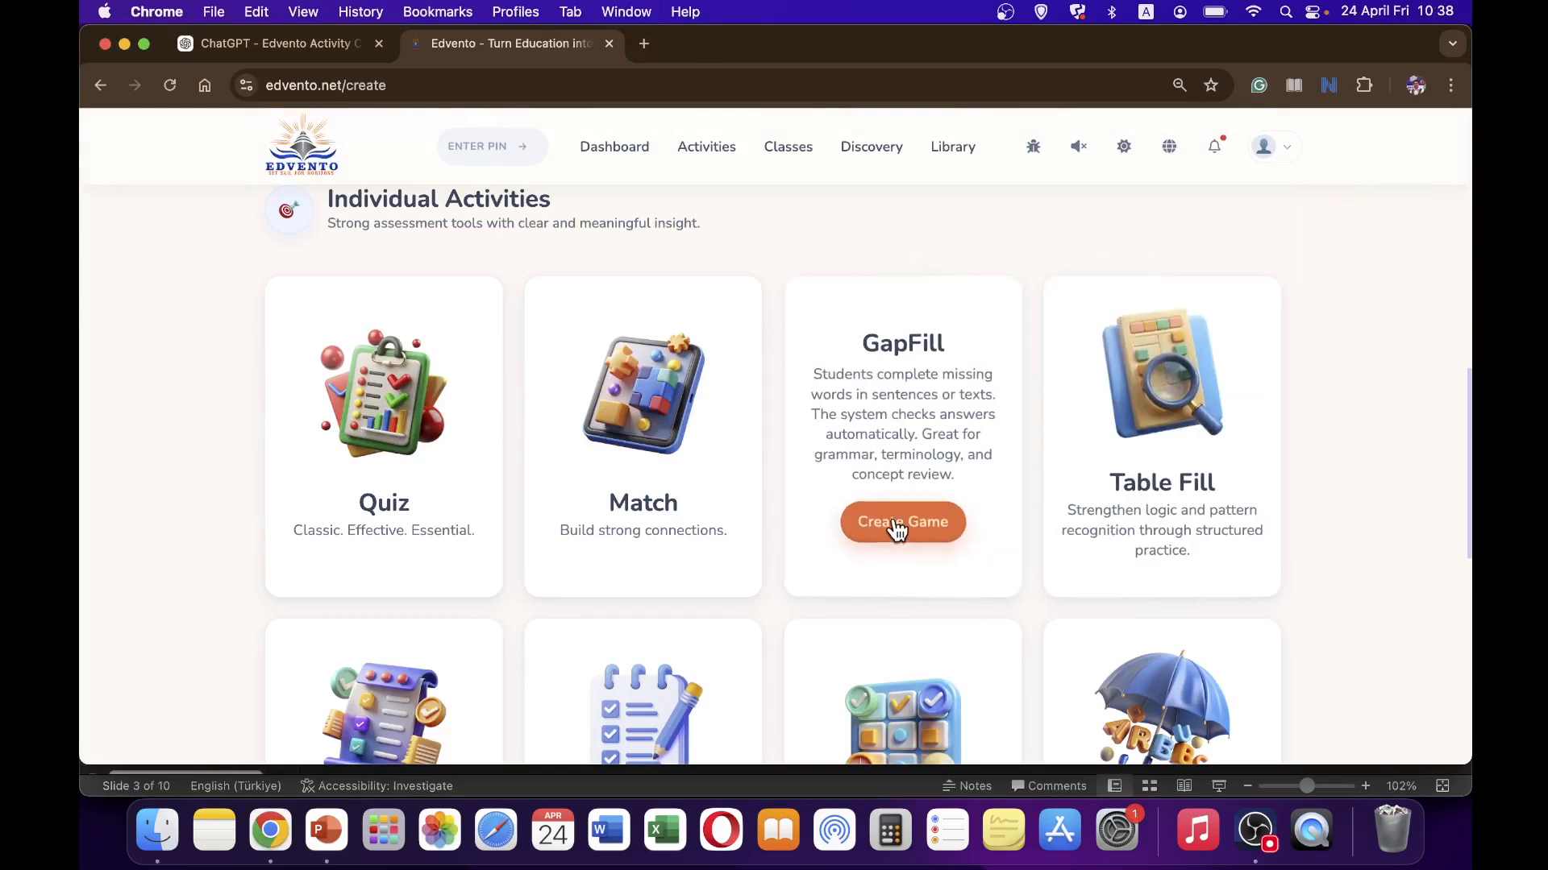
click(896, 522)
Title the GapFill activity "C2_6 Simple Molecules and Covalent Bonds" and create it
click(717, 436)
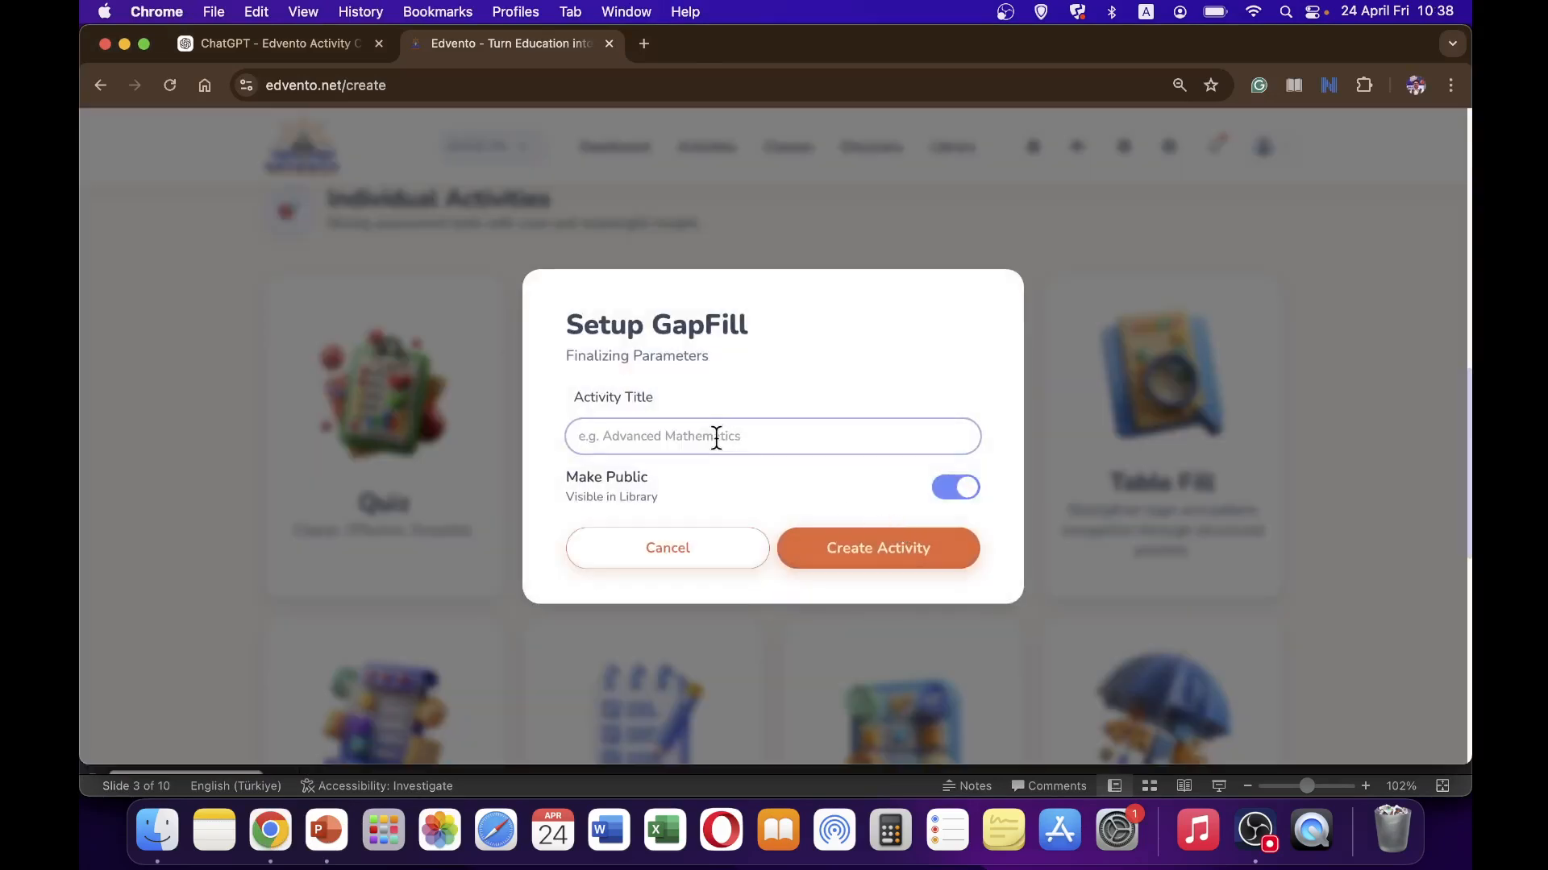
text(C2)
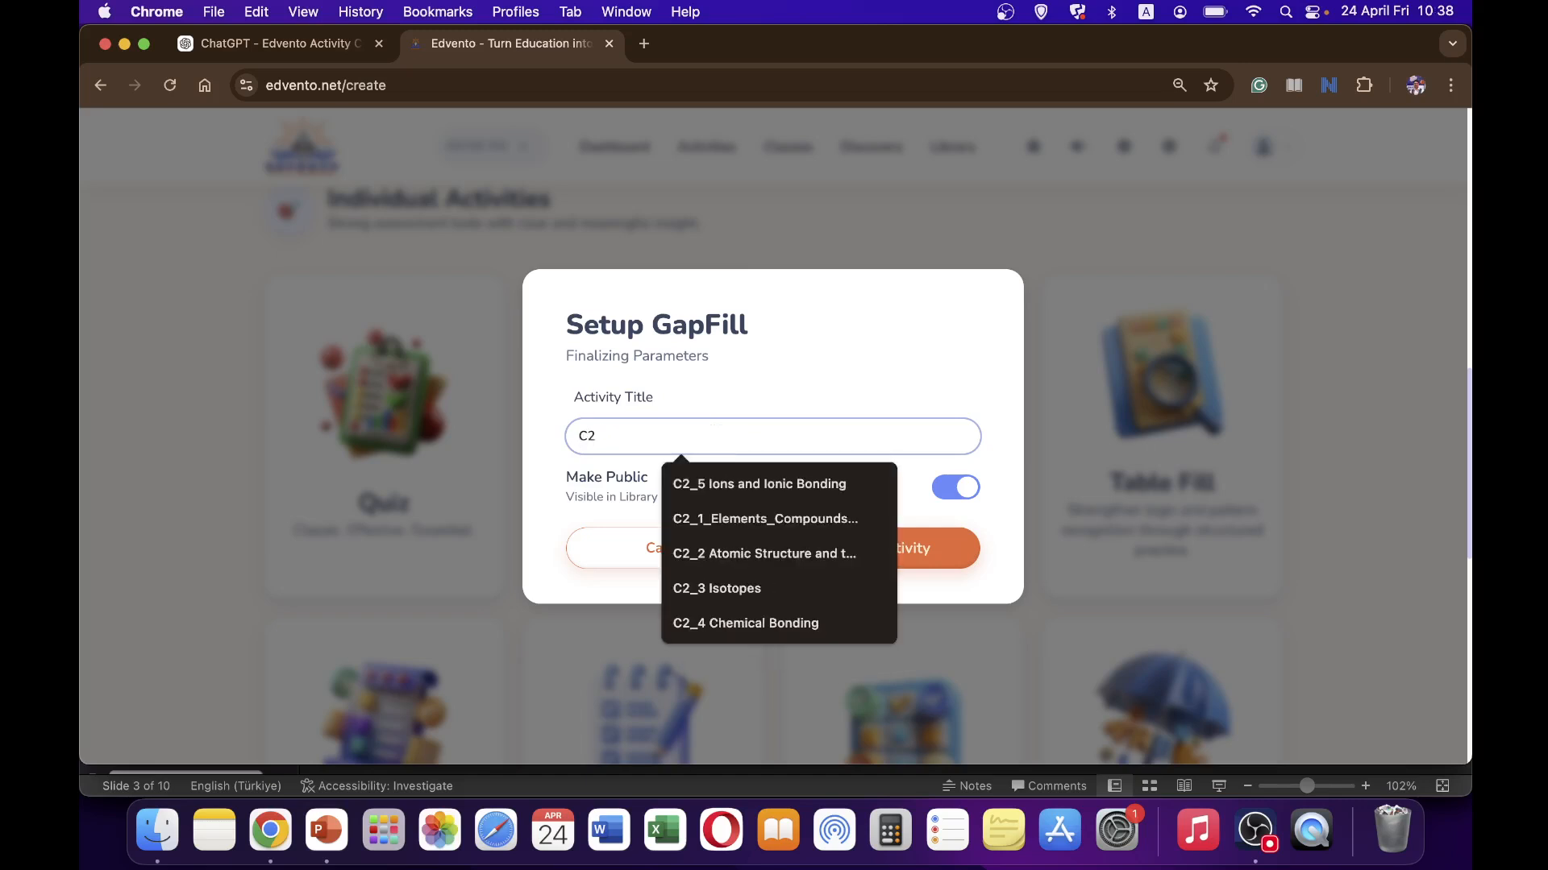
text(_6)
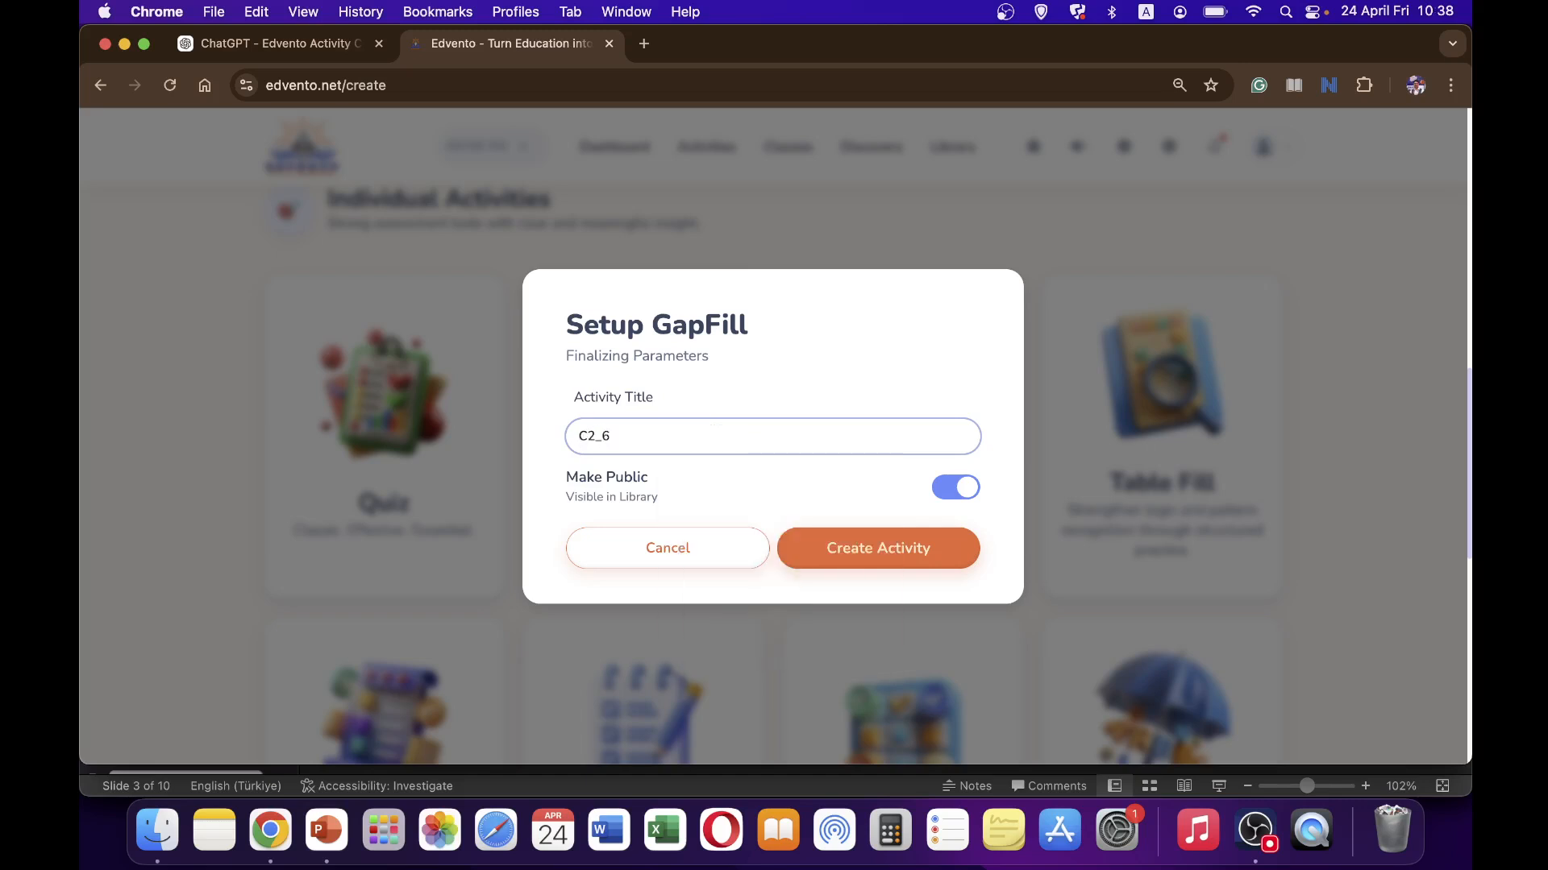
text(Simple Molecules and Covalent Bonds)
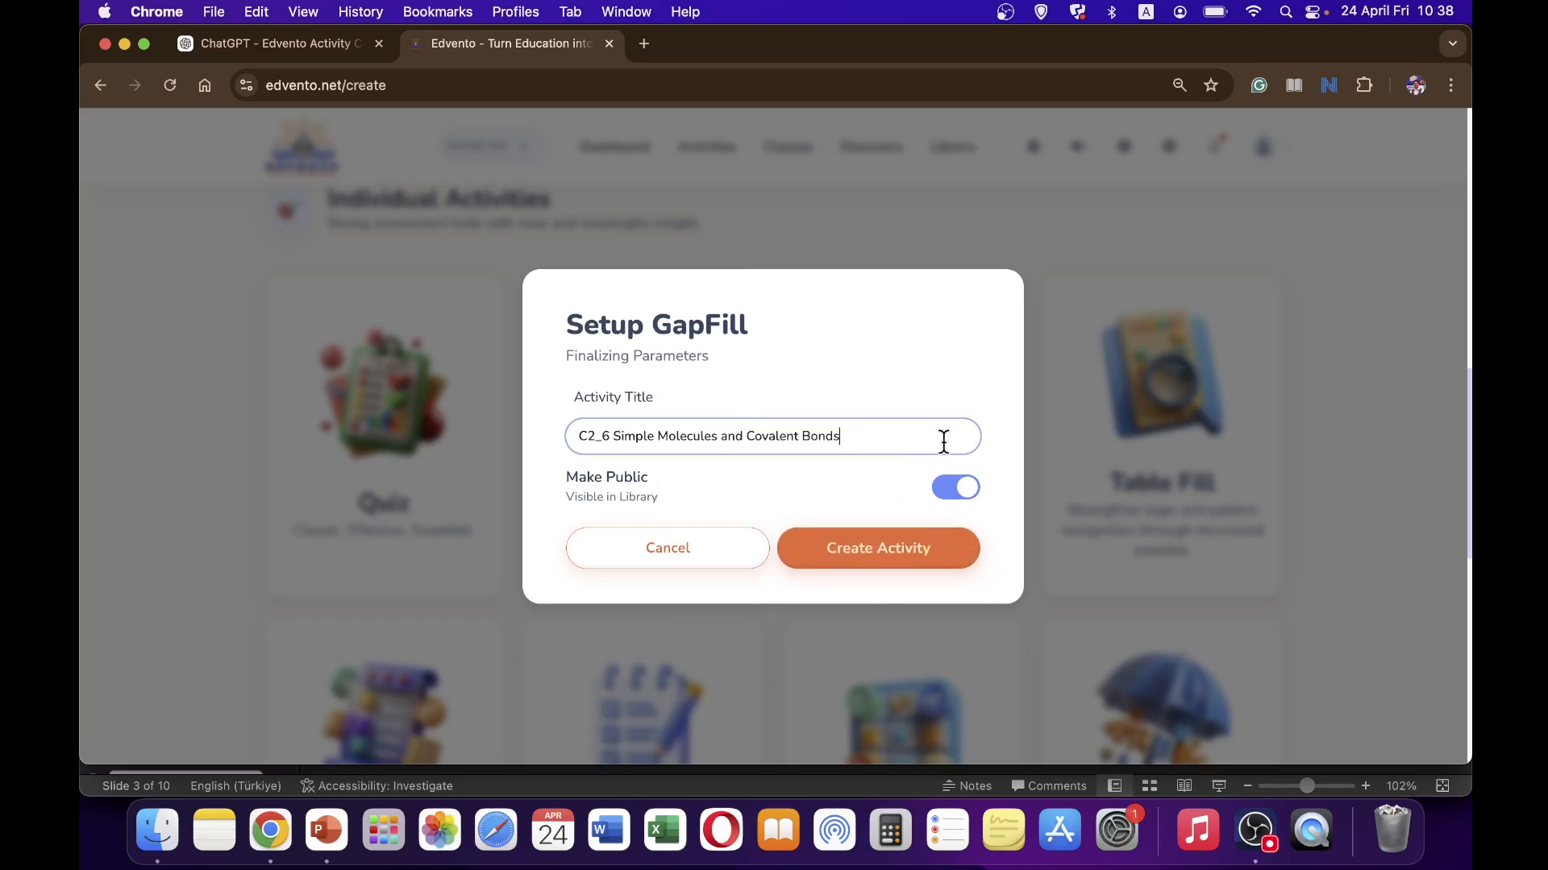
click(922, 555)
scroll(653, 528, down, 3)
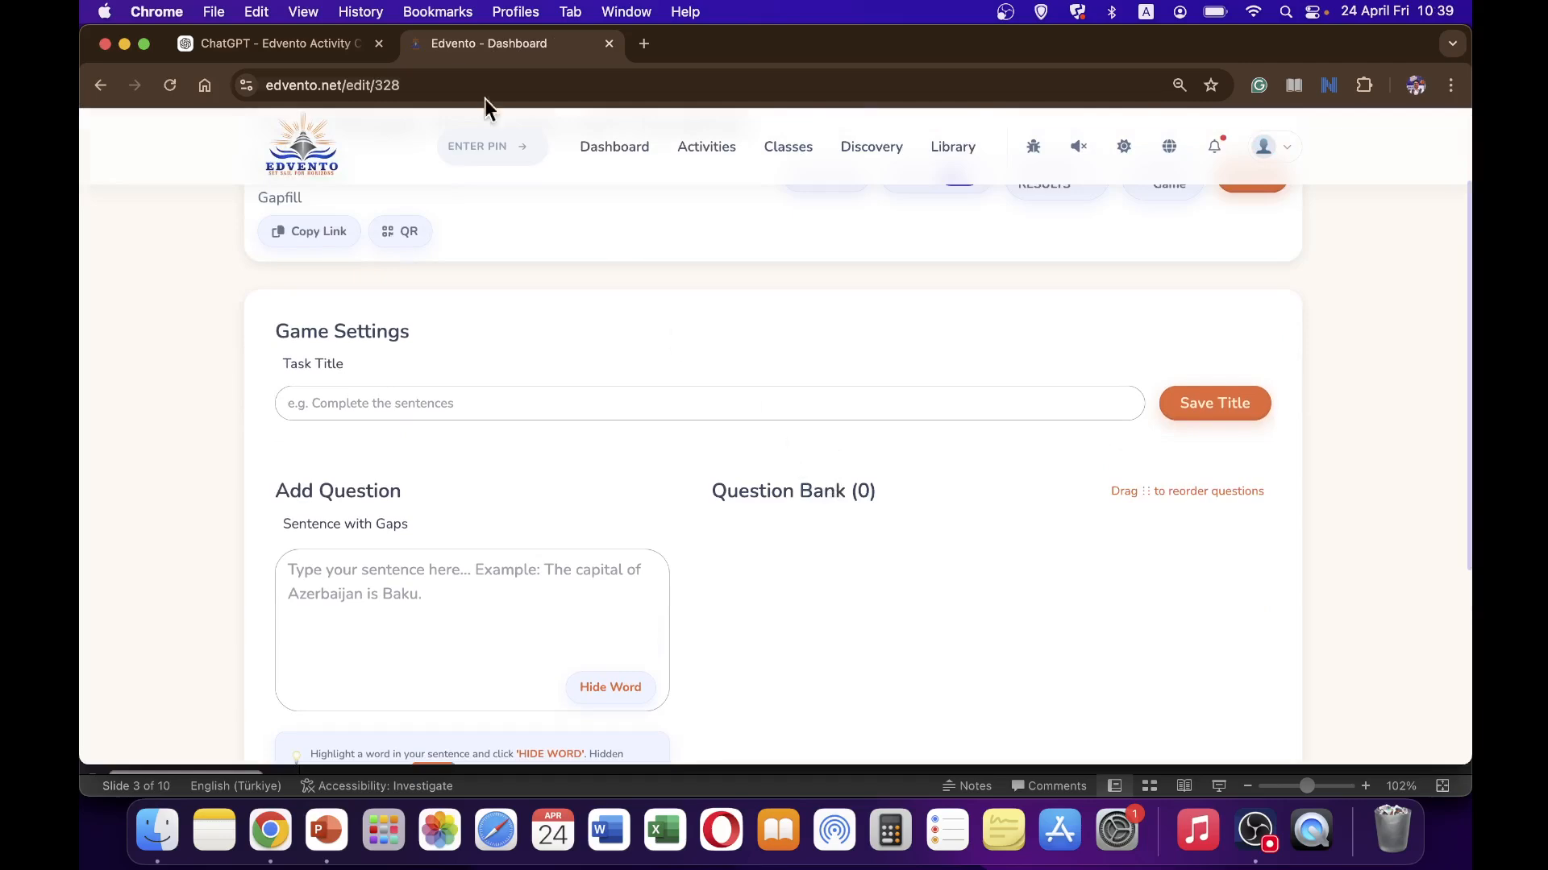
Switch to PowerPoint and copy all the body text of the Learning Objectives slide
click(317, 828)
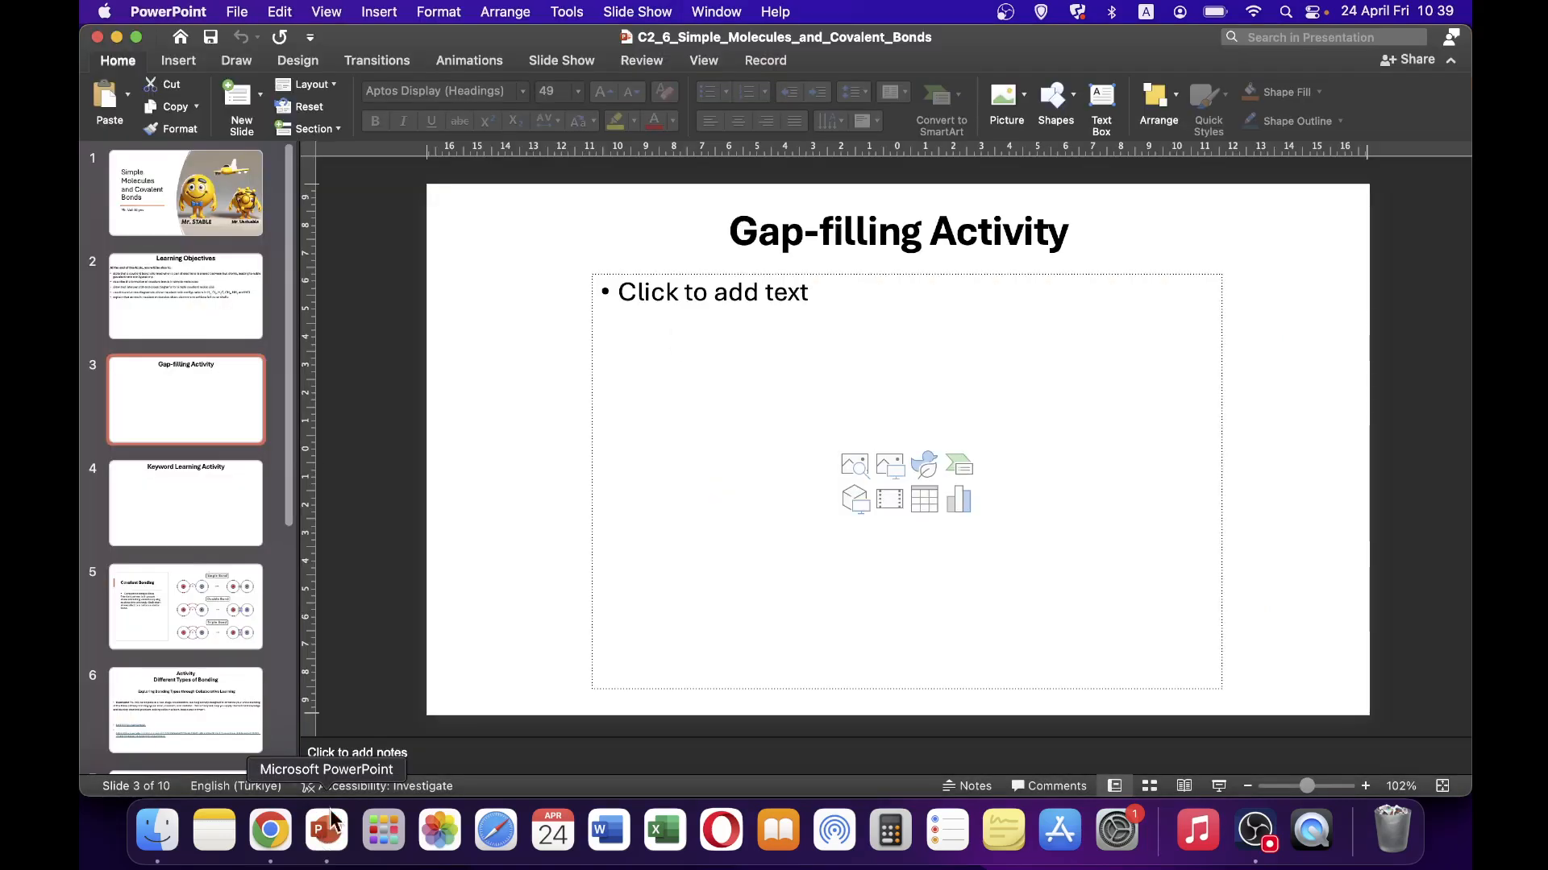
click(220, 334)
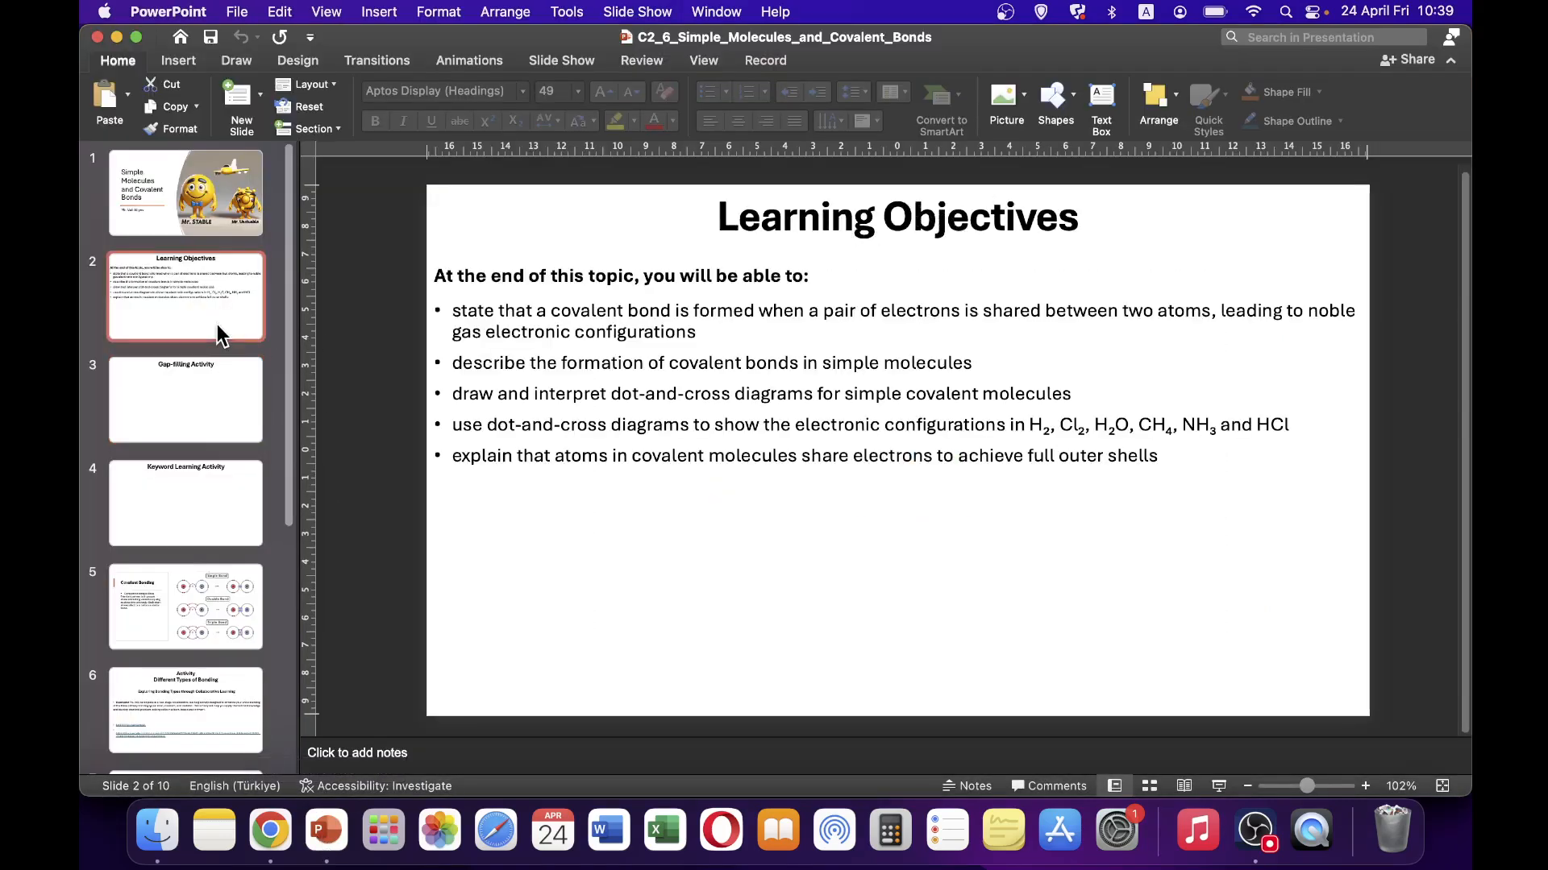
click(988, 359)
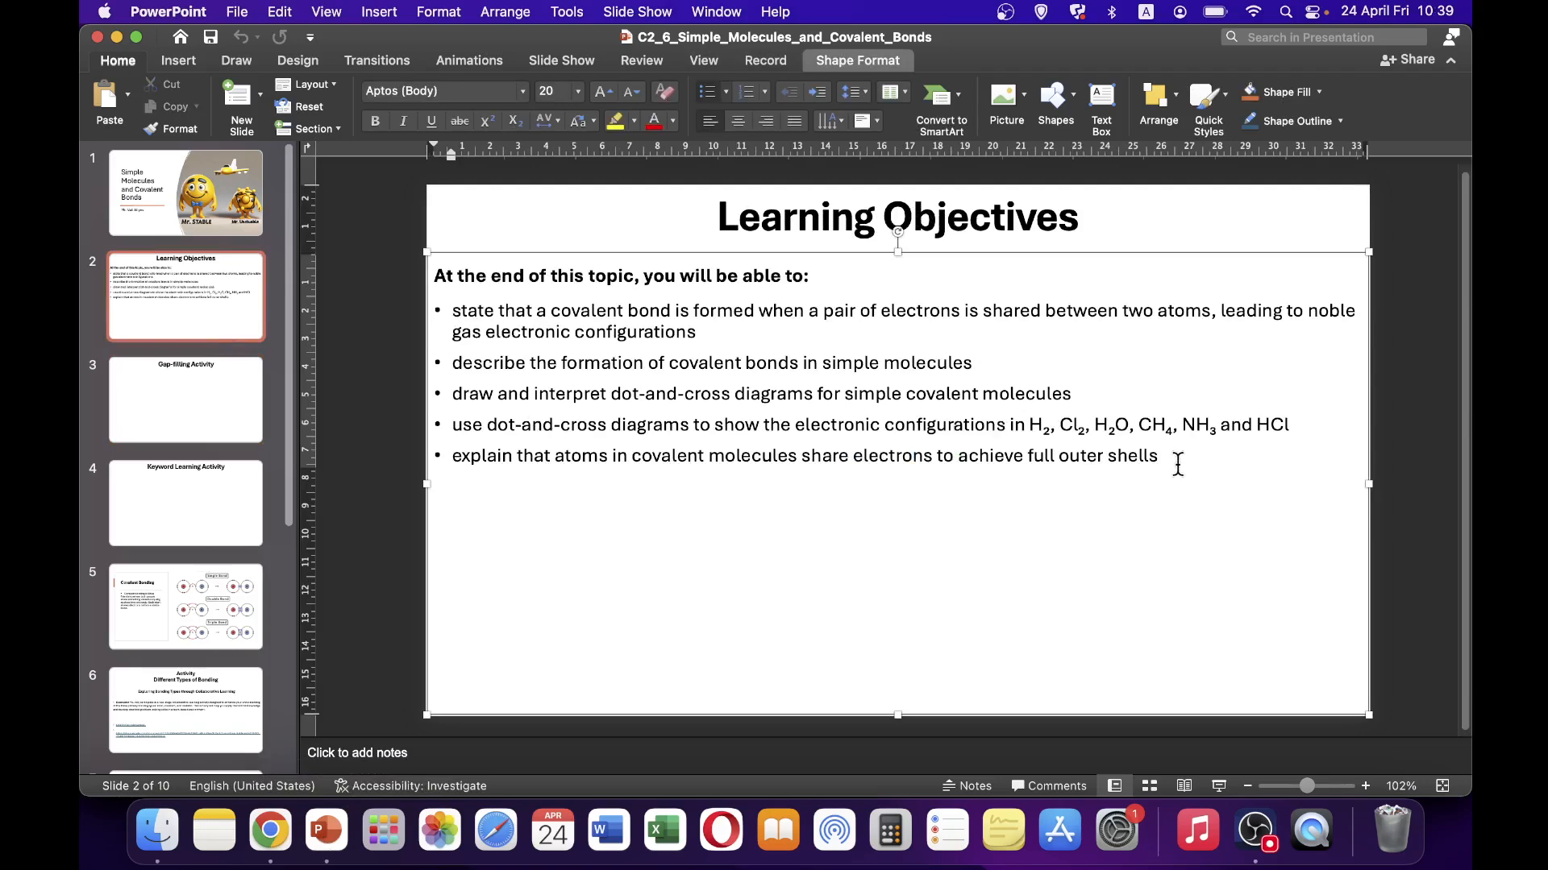
drag(1175, 462, 438, 284)
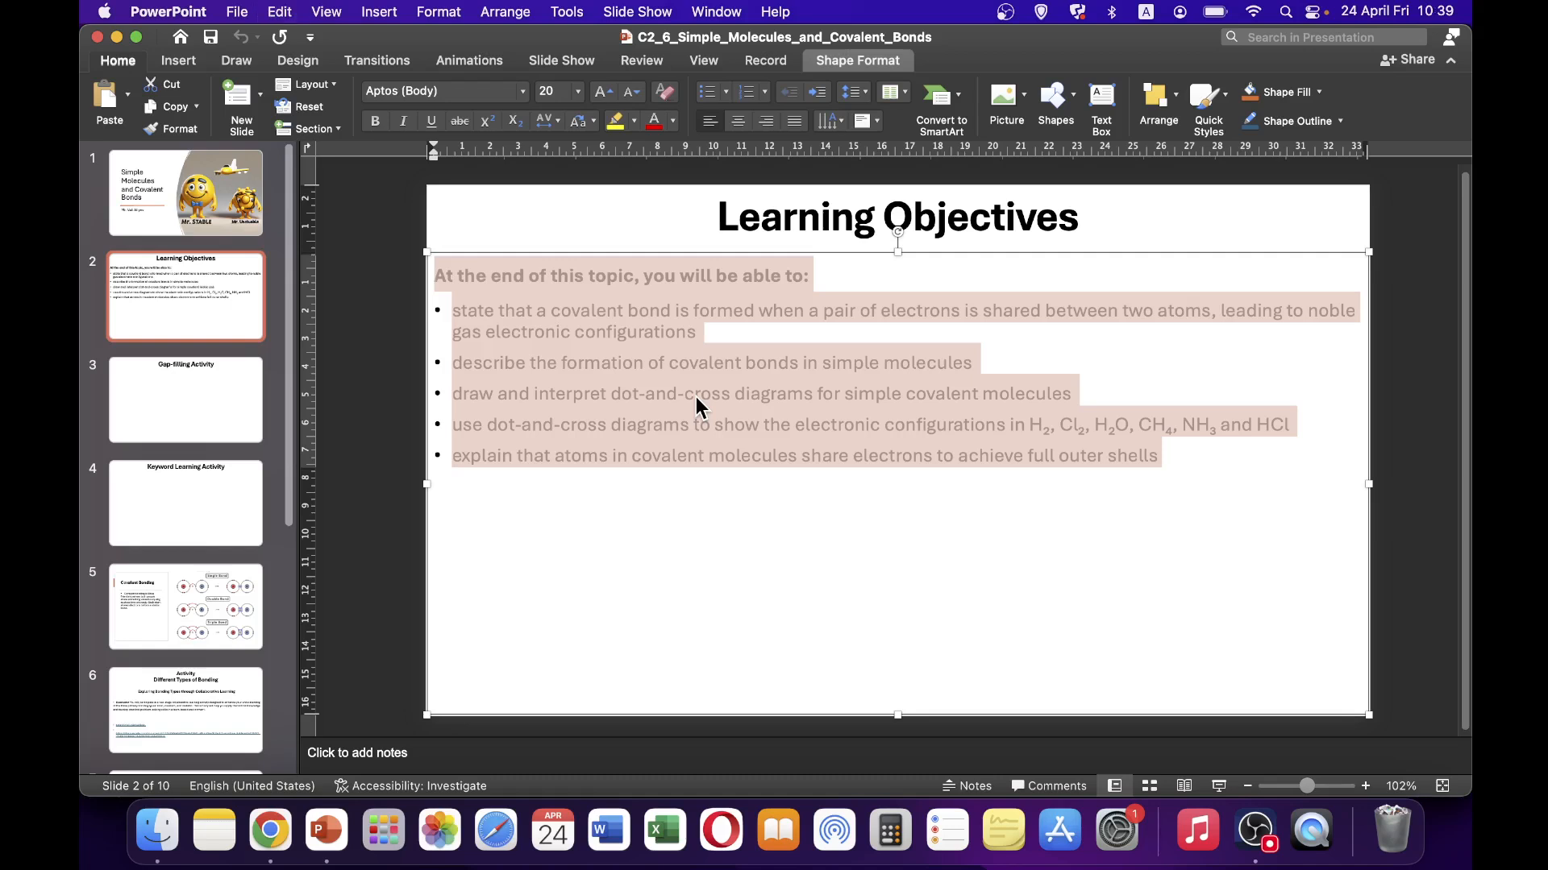
click(176, 413)
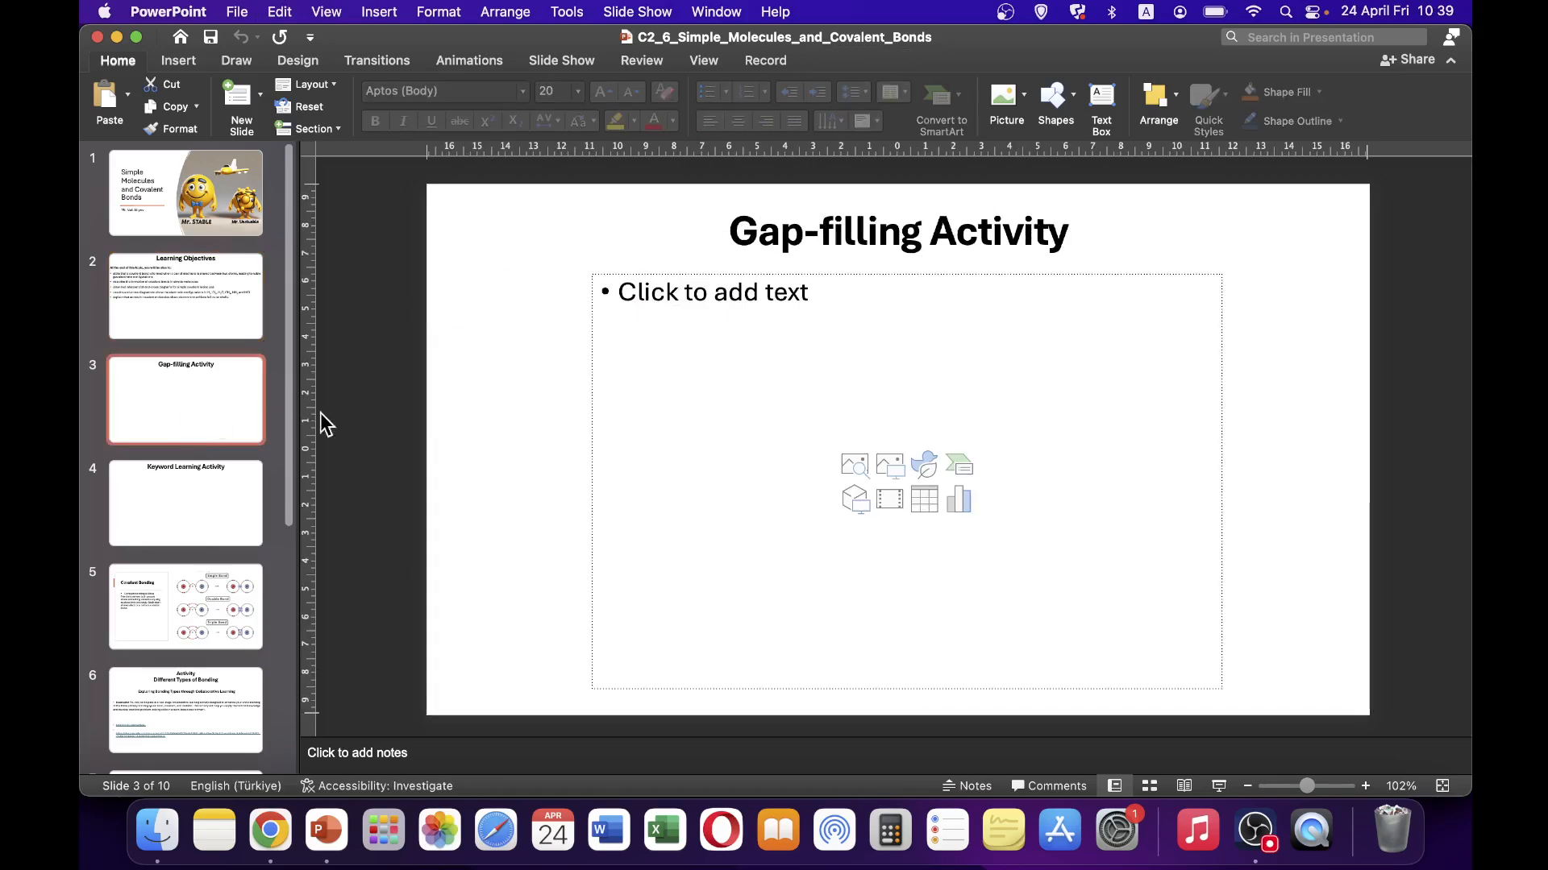
Switch to the Edvento Activity Creation Center chat in Chrome and send the copied learning objectives without the attached image
click(274, 842)
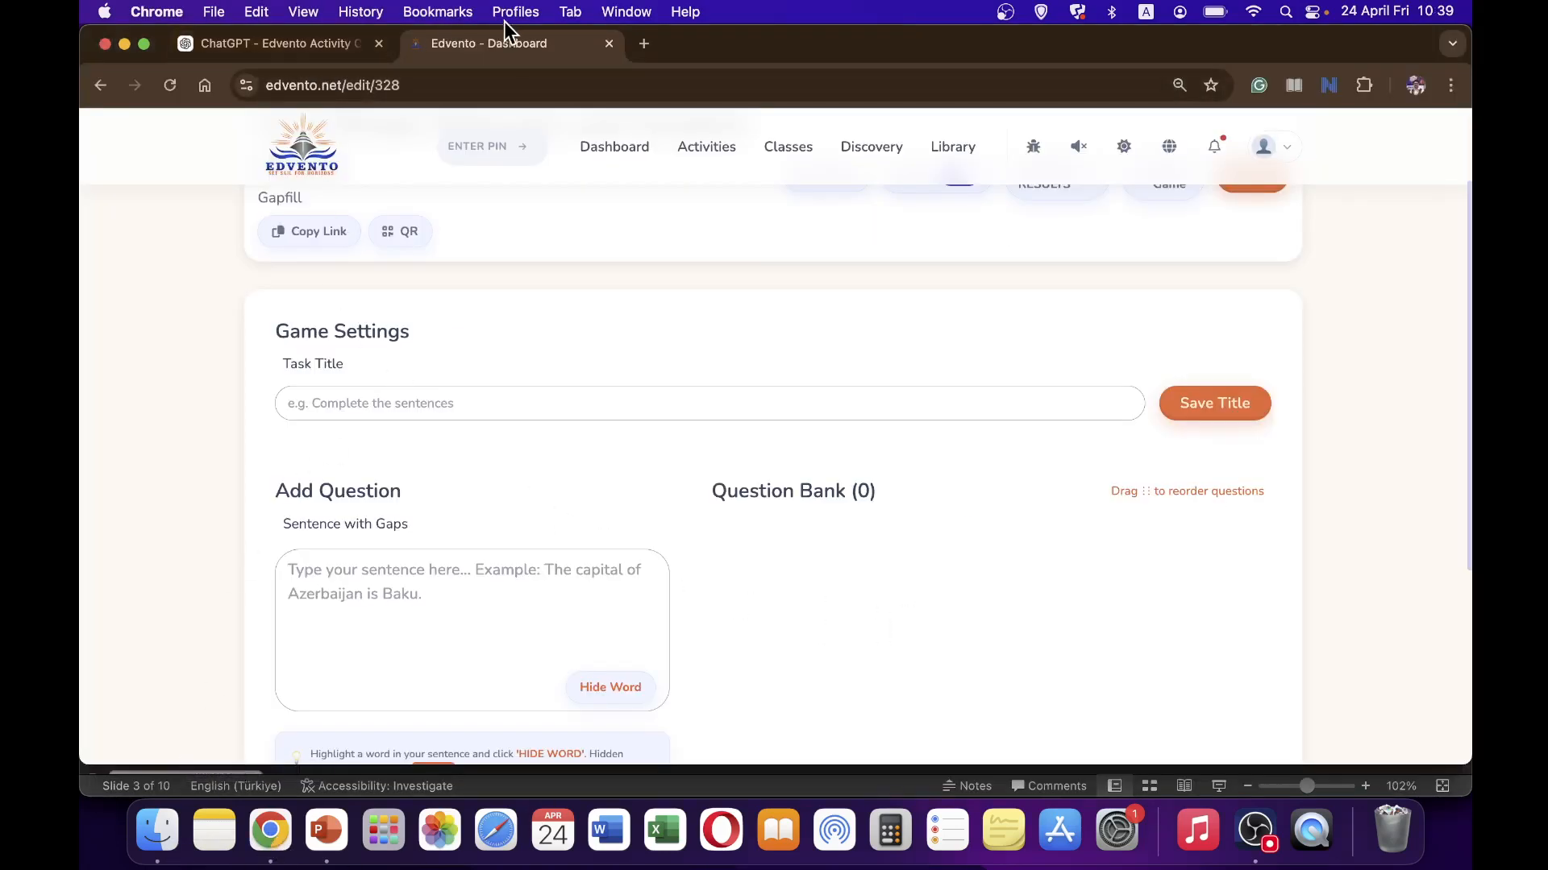
click(301, 64)
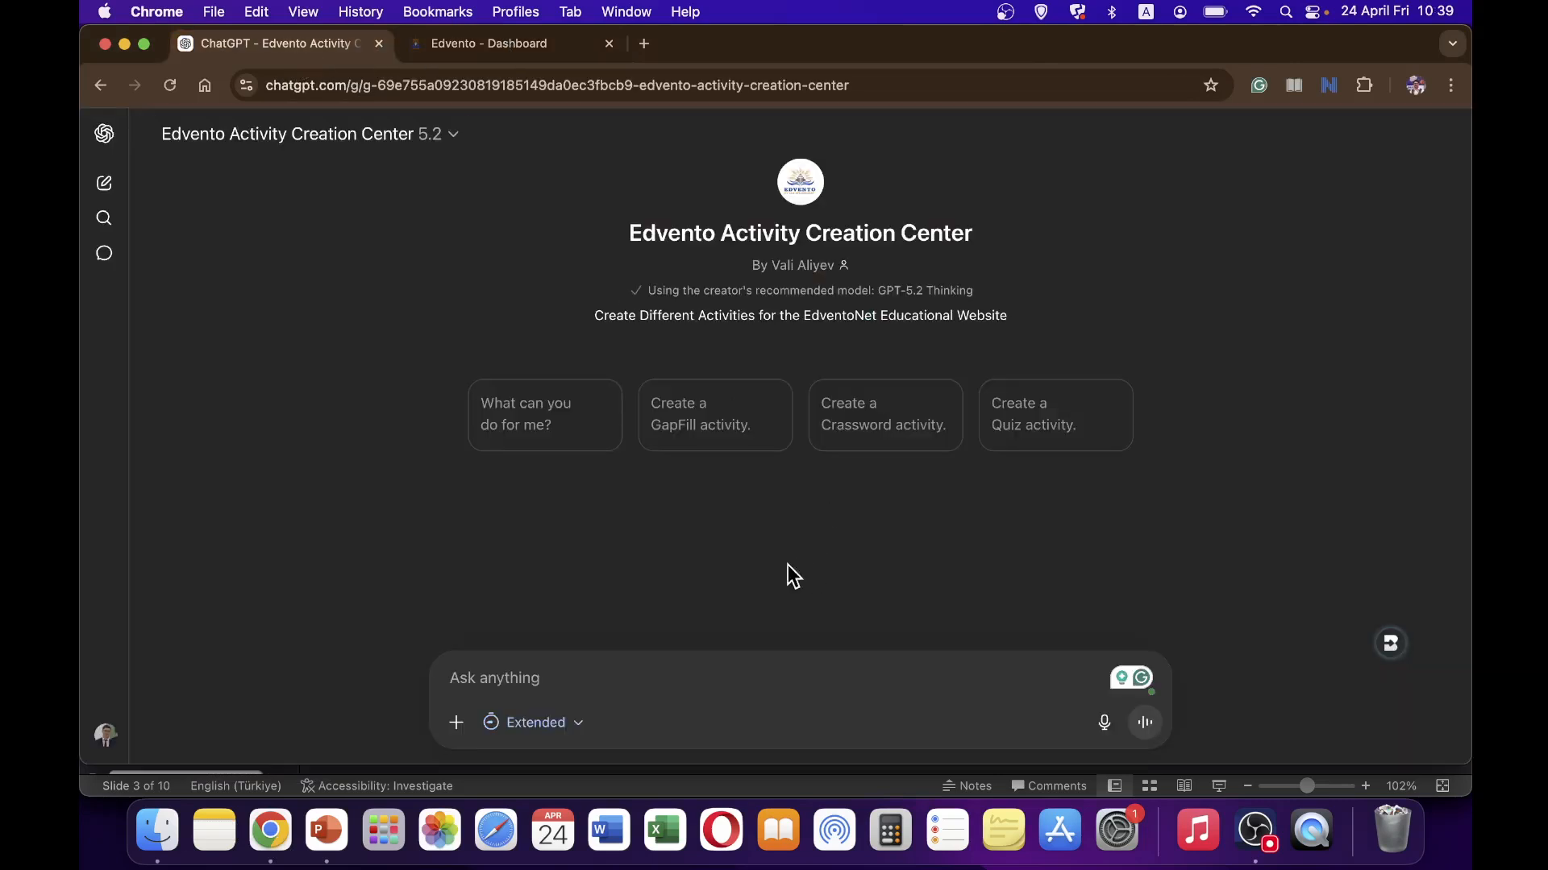
click(561, 686)
key(super+v)
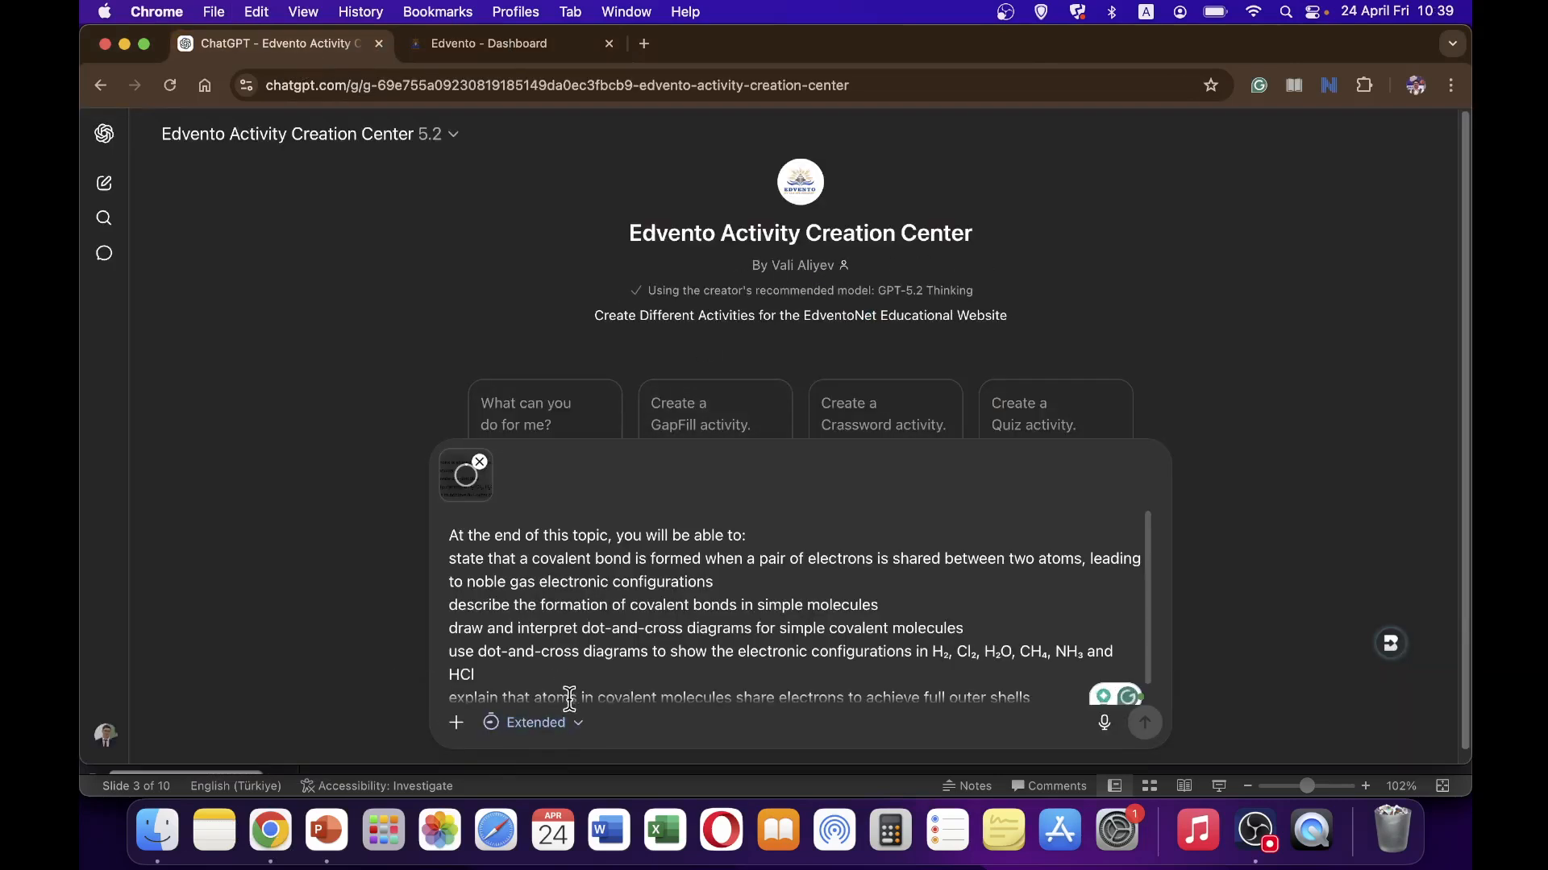
click(480, 465)
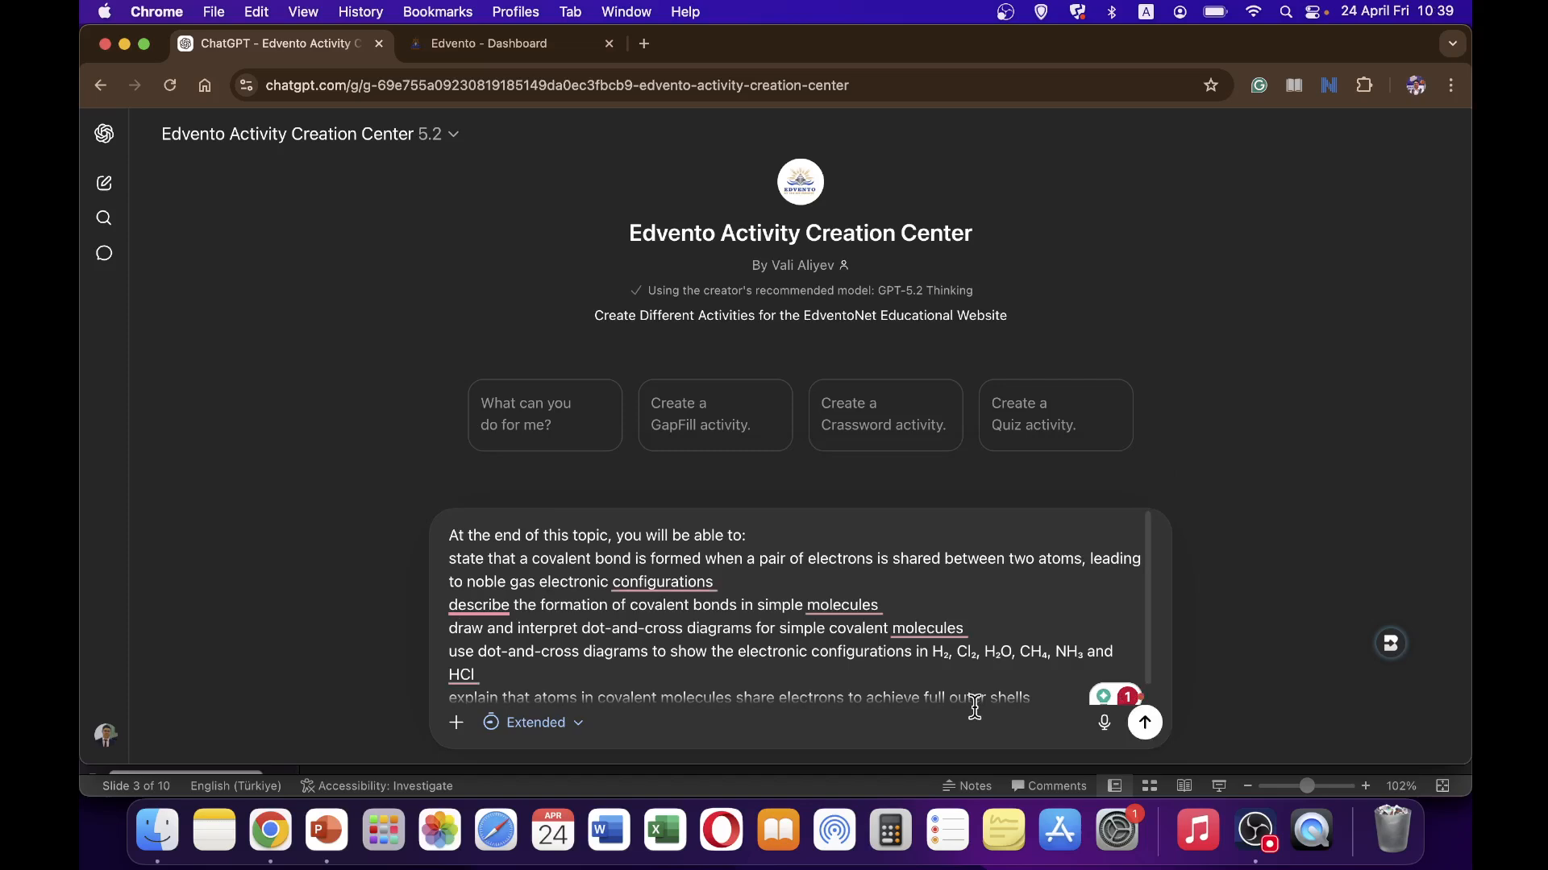
click(1144, 722)
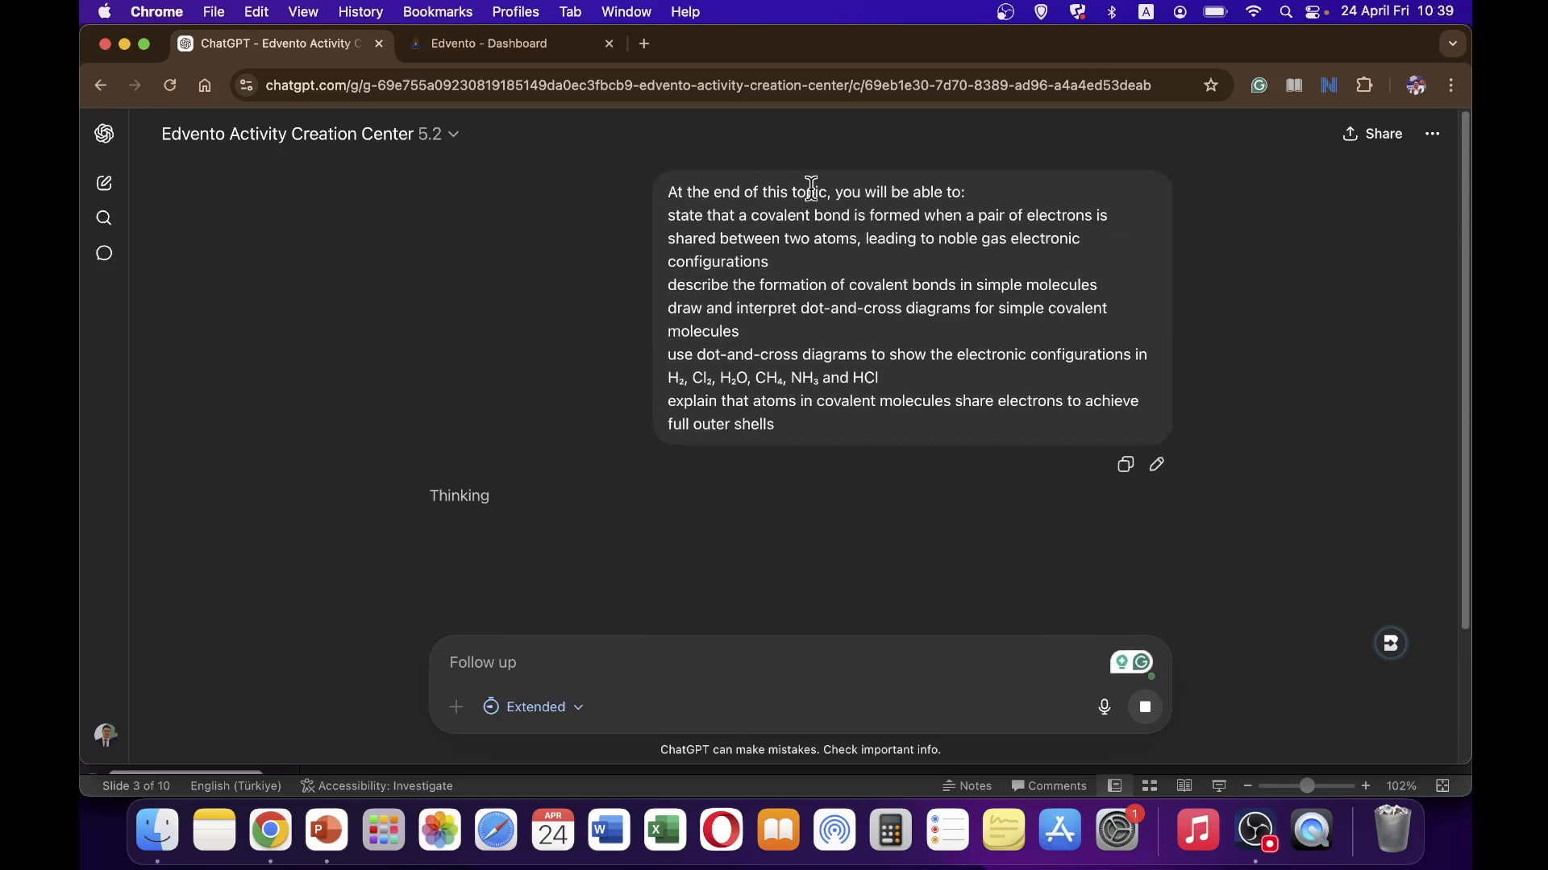
drag(995, 190, 612, 221)
click(626, 226)
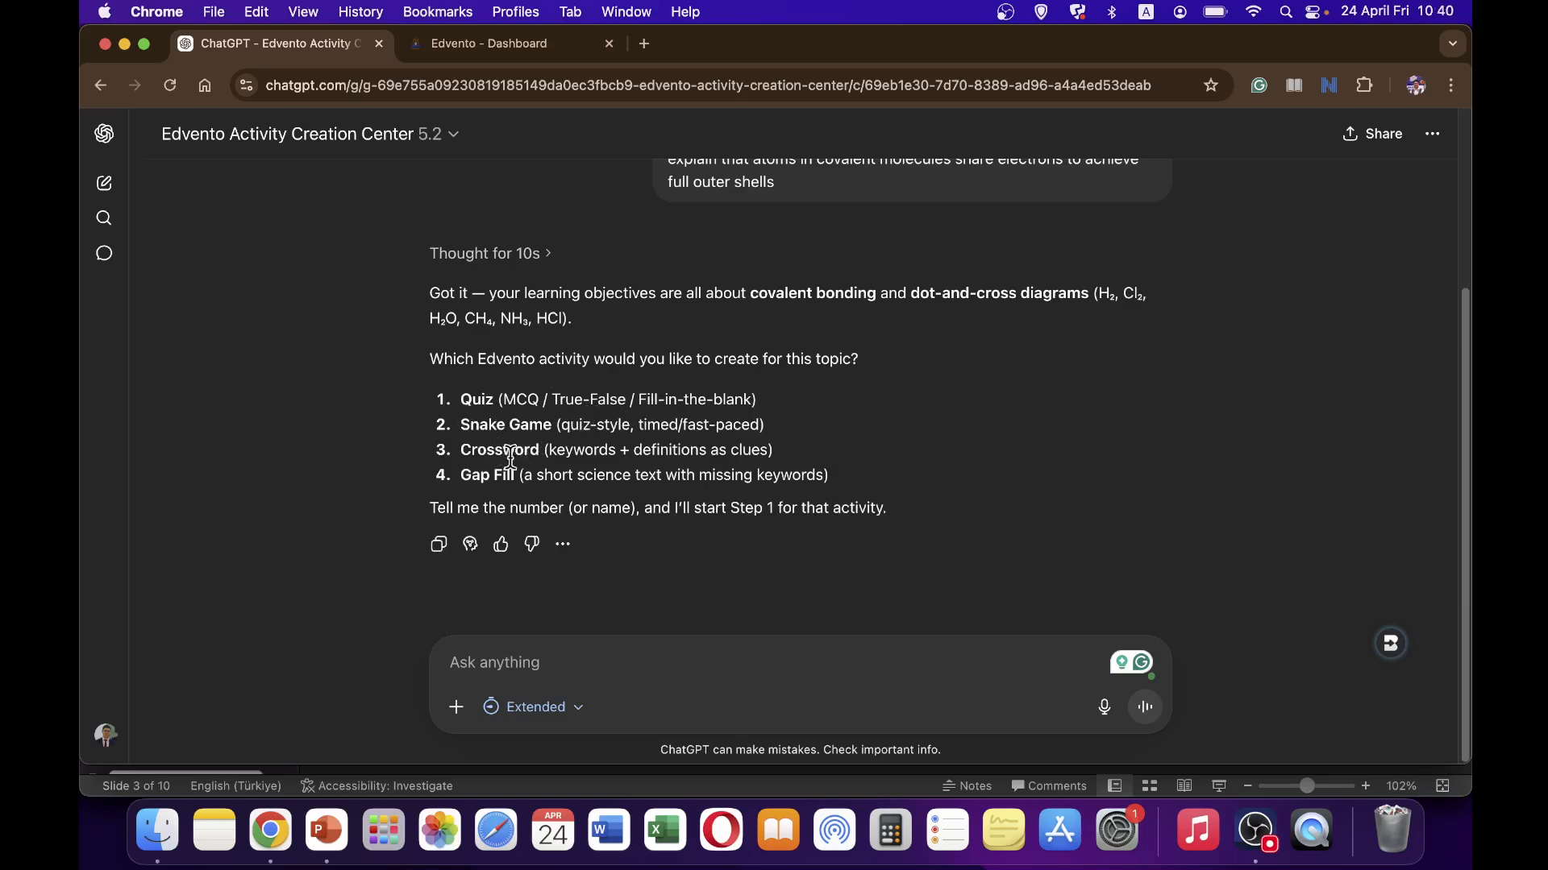
Copy the "Gap Fill" option from the reply and send it as the chosen activity
drag(513, 476, 456, 473)
key(super+c)
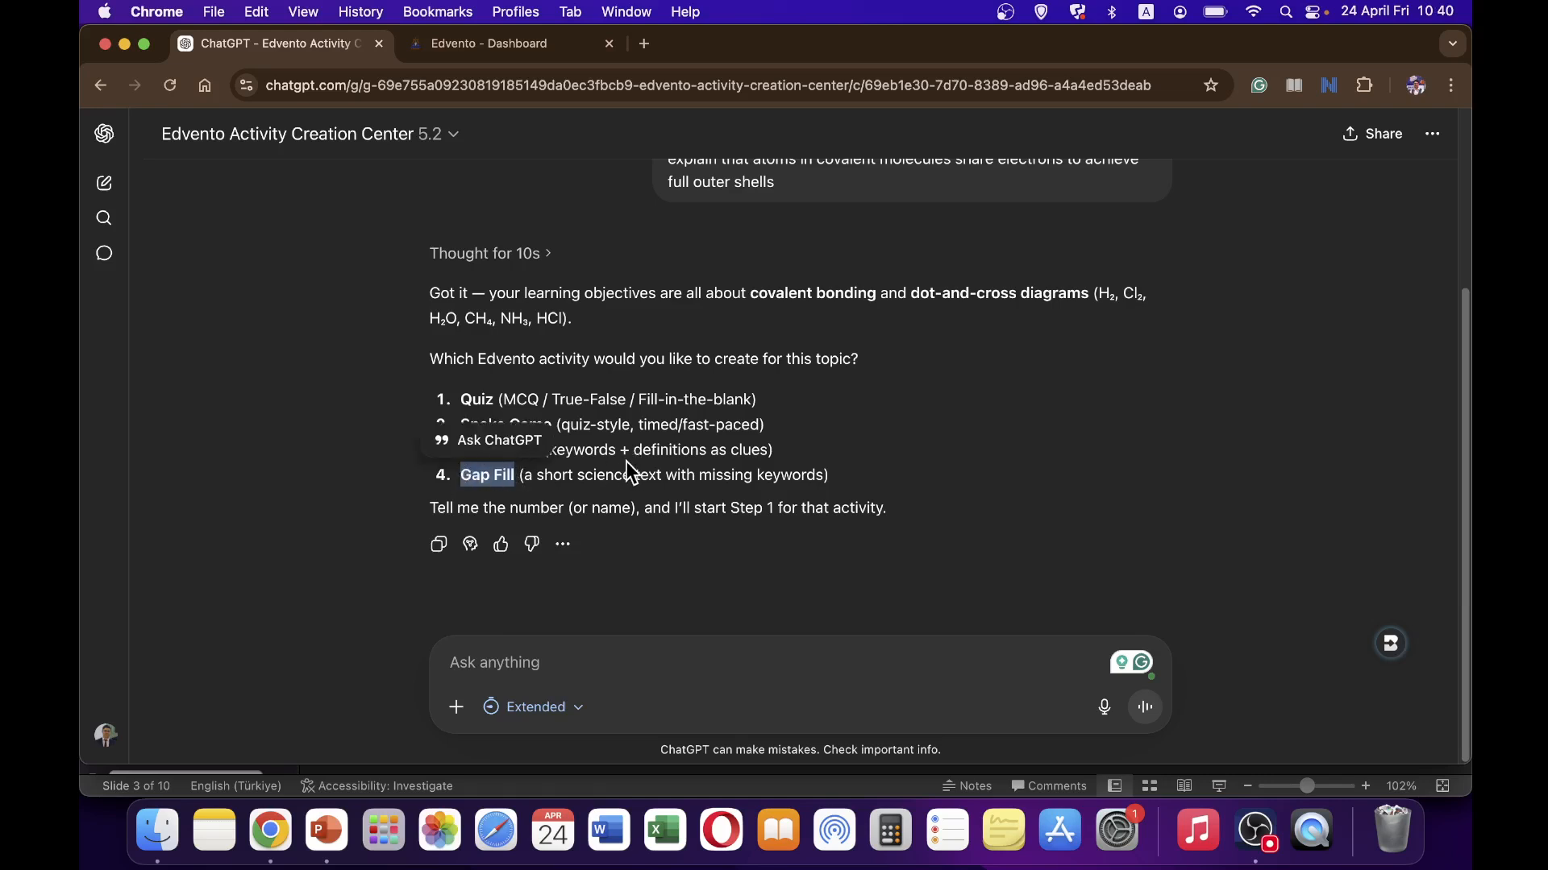
click(585, 663)
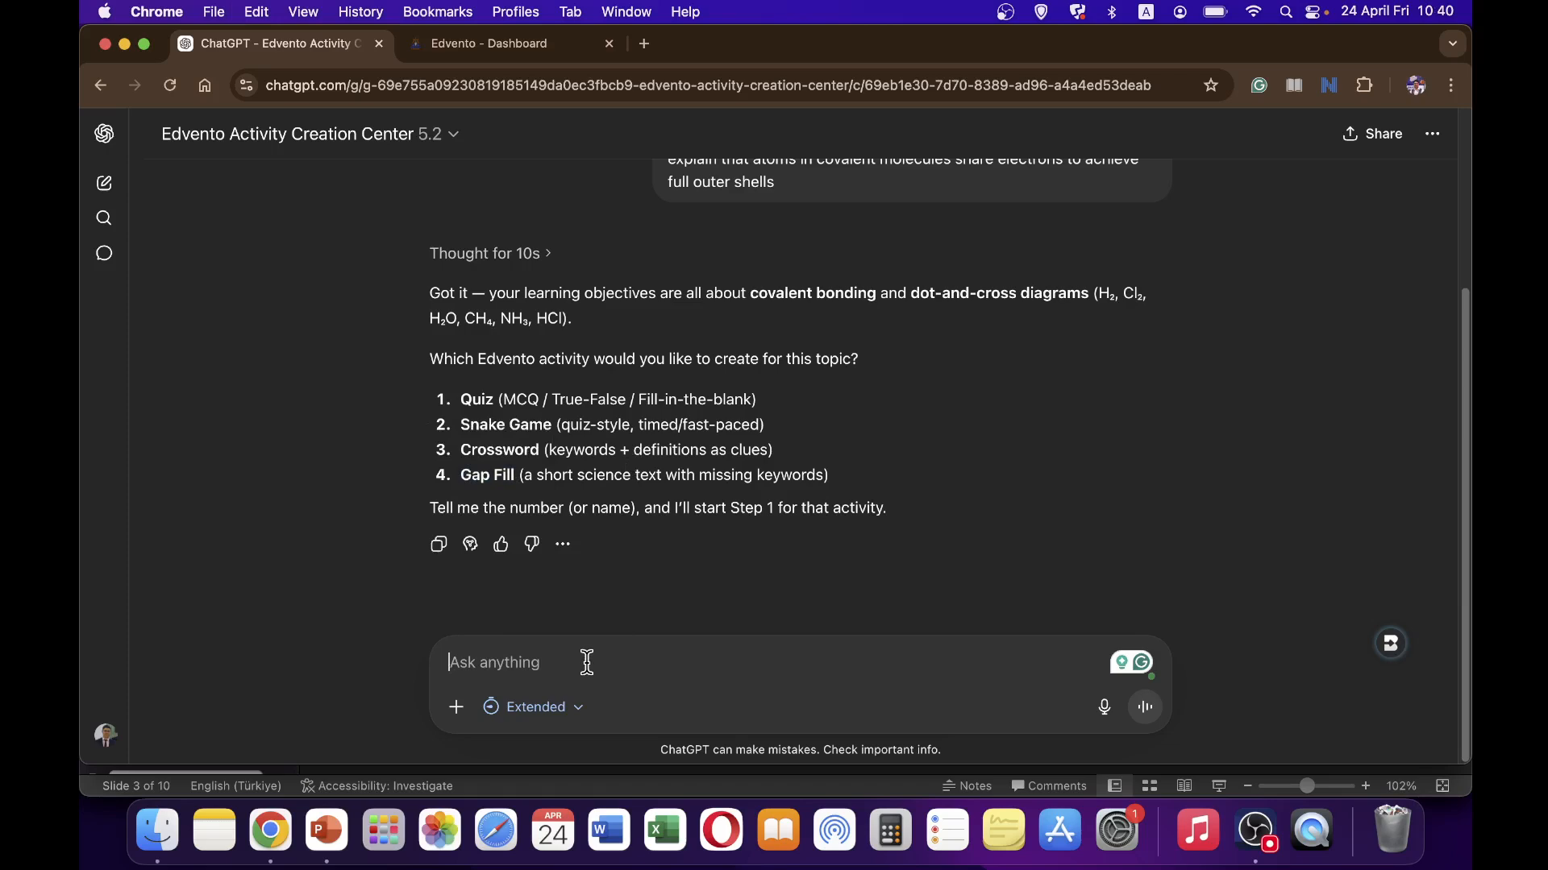
key(super+v)
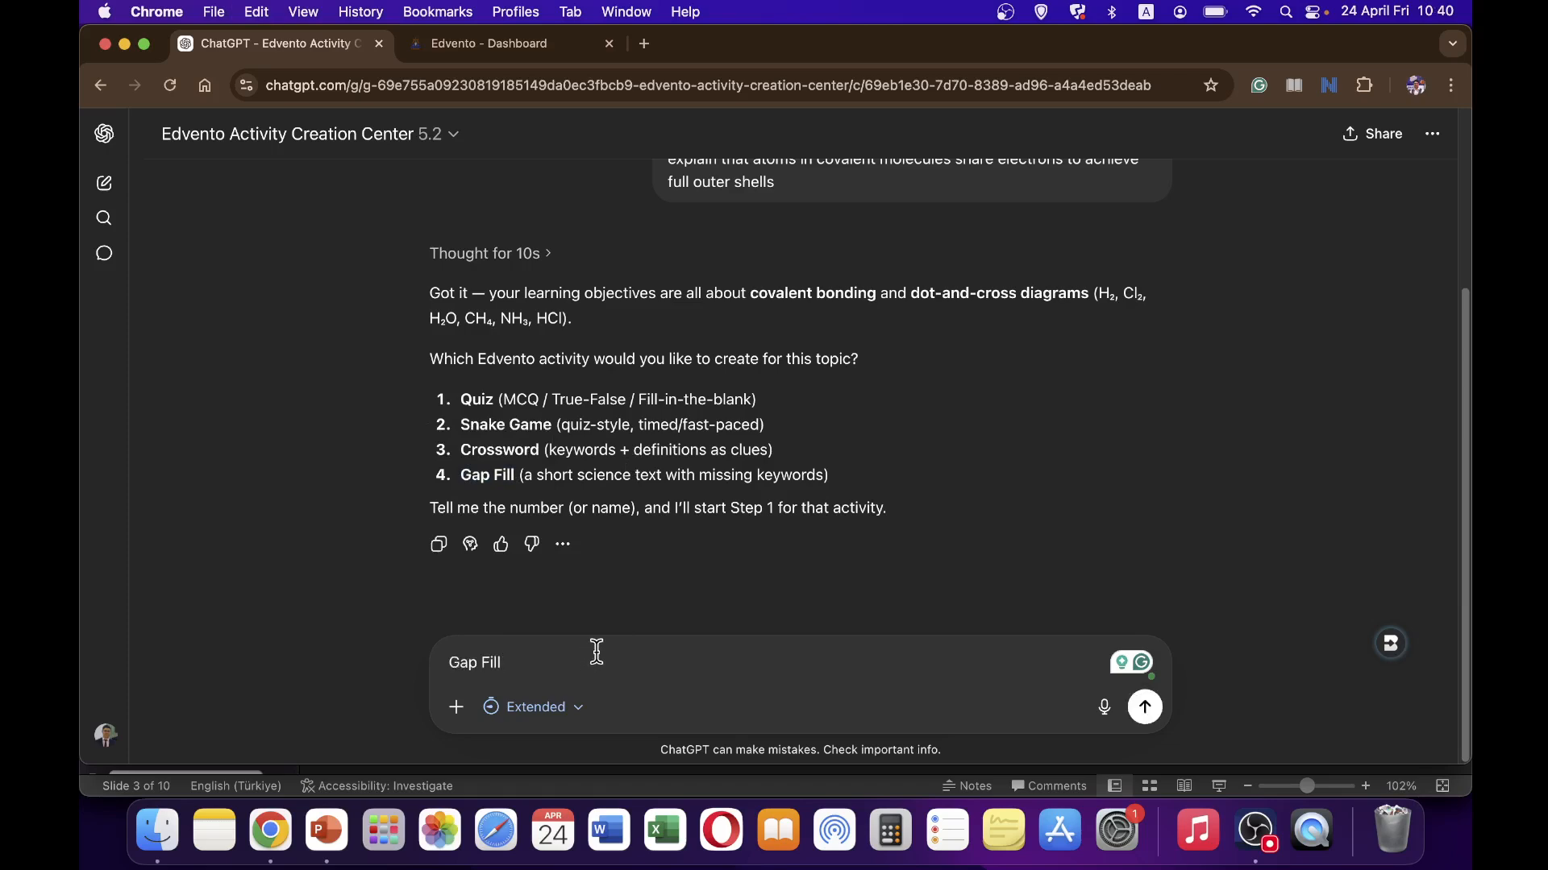
key(Return)
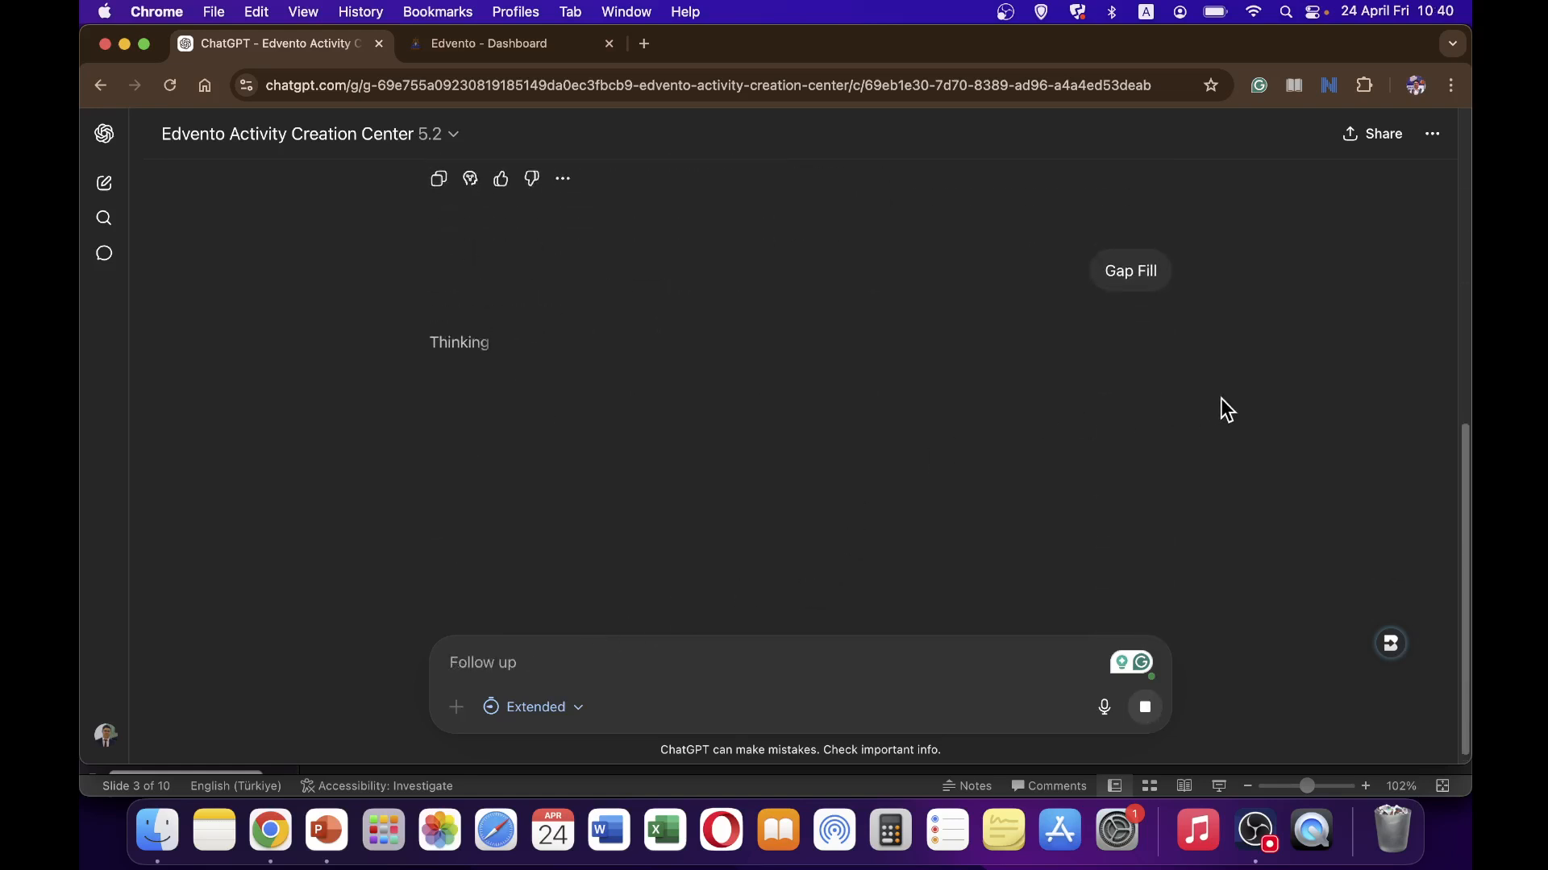
Review the learning objectives, the activity options and the suggested gap-fill keyword list in the conversation
scroll(1225, 410, up, 10)
scroll(1234, 407, up, 2)
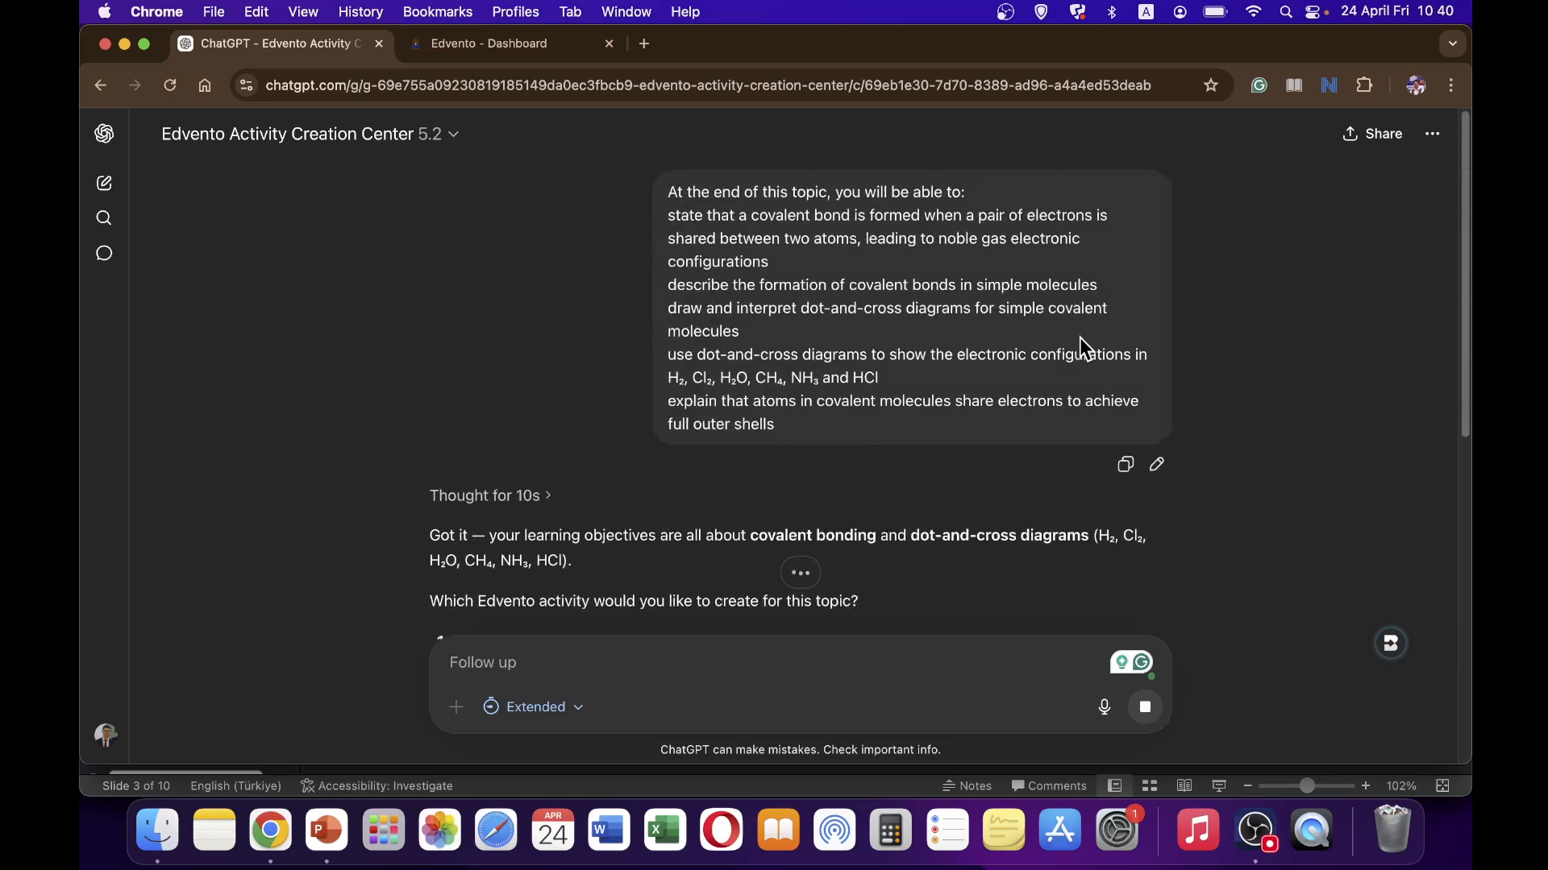
scroll(1080, 339, down, 10)
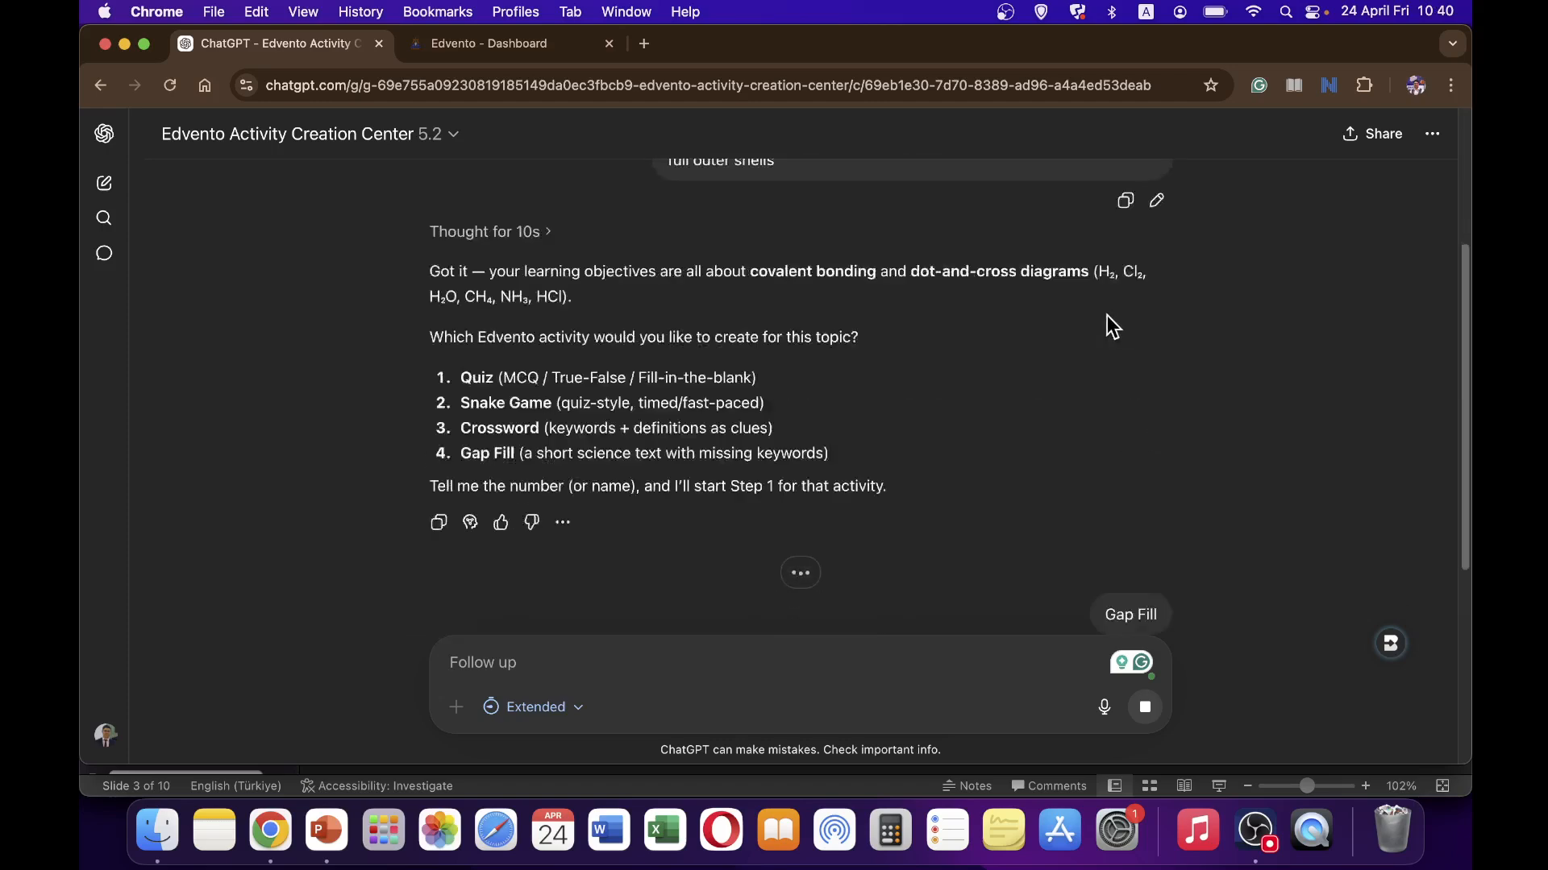
scroll(1108, 316, up, 8)
scroll(1107, 316, down, 10)
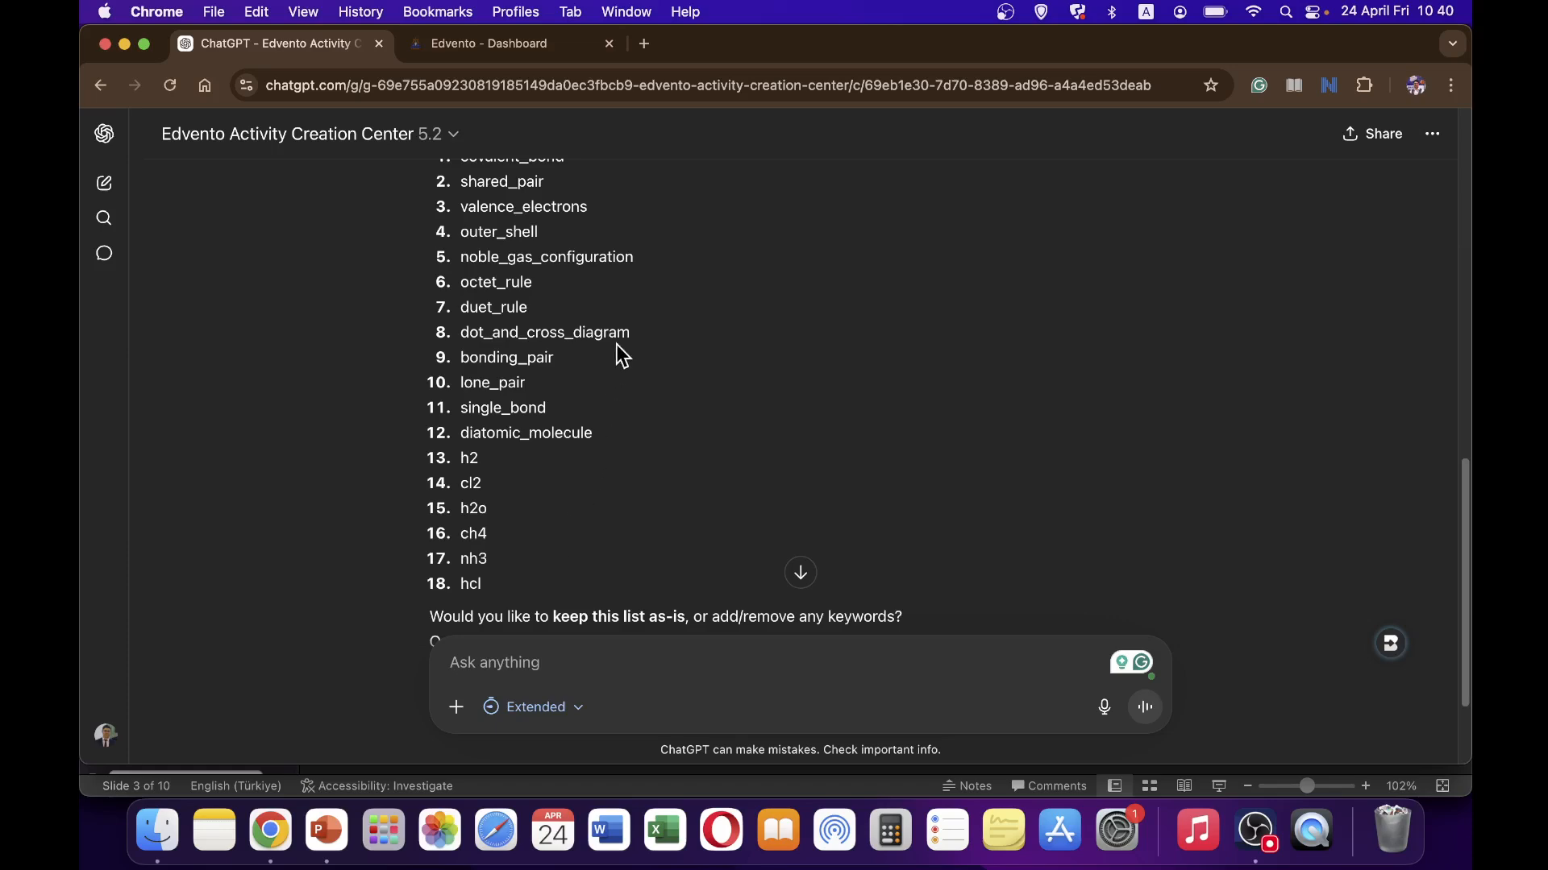
scroll(615, 345, up, 2)
scroll(617, 343, down, 3)
scroll(617, 343, up, 1)
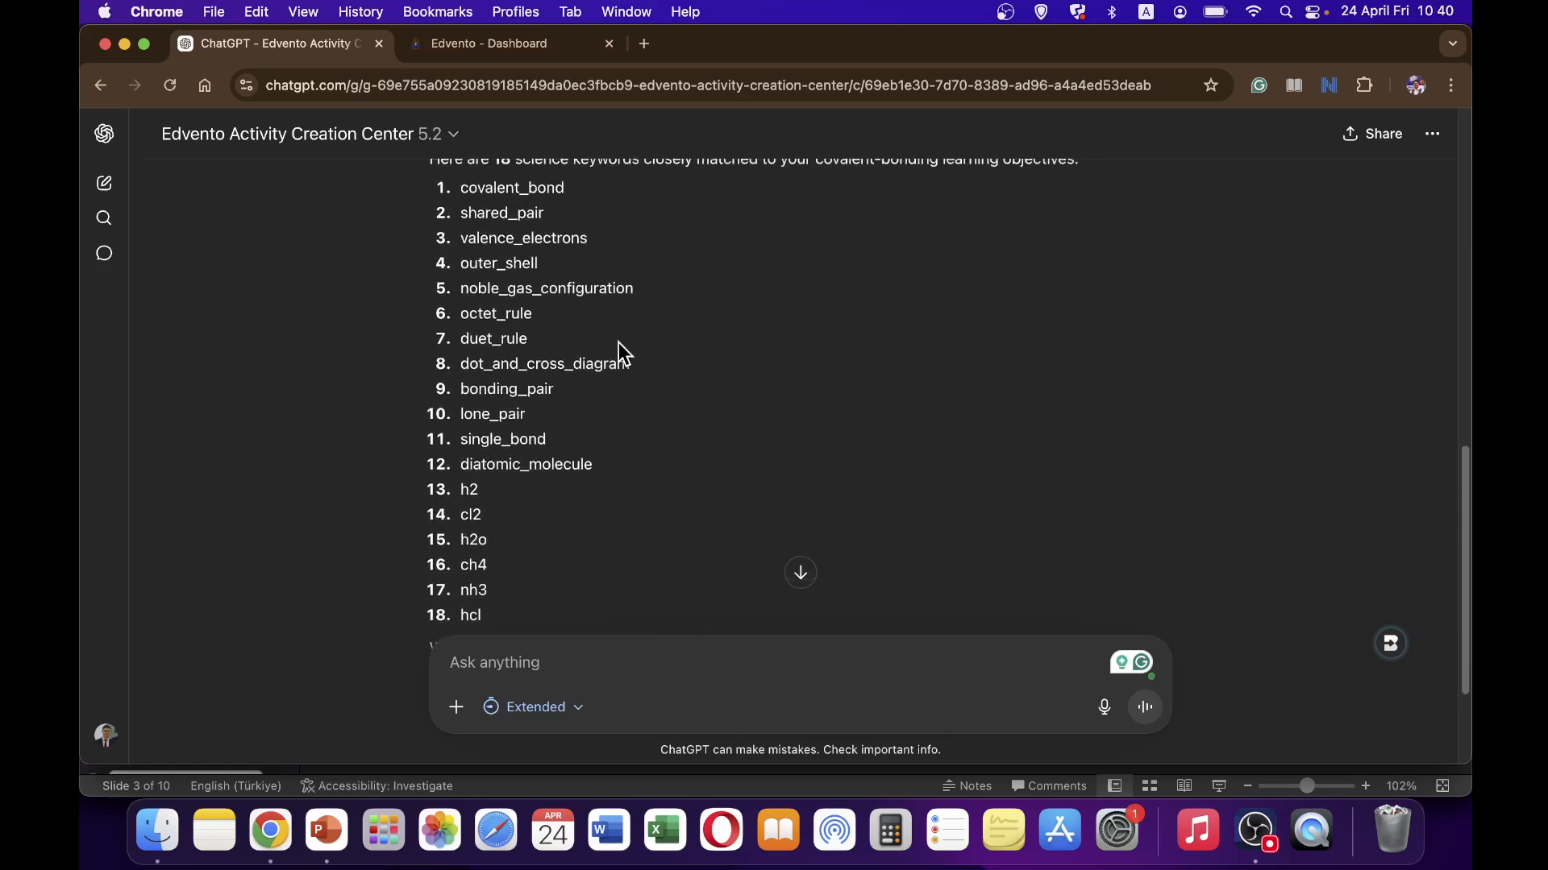
Begin the reply with "Remove:" and check the suggested gap-fill keyword list for items to drop
scroll(618, 341, up, 1)
scroll(618, 342, down, 3)
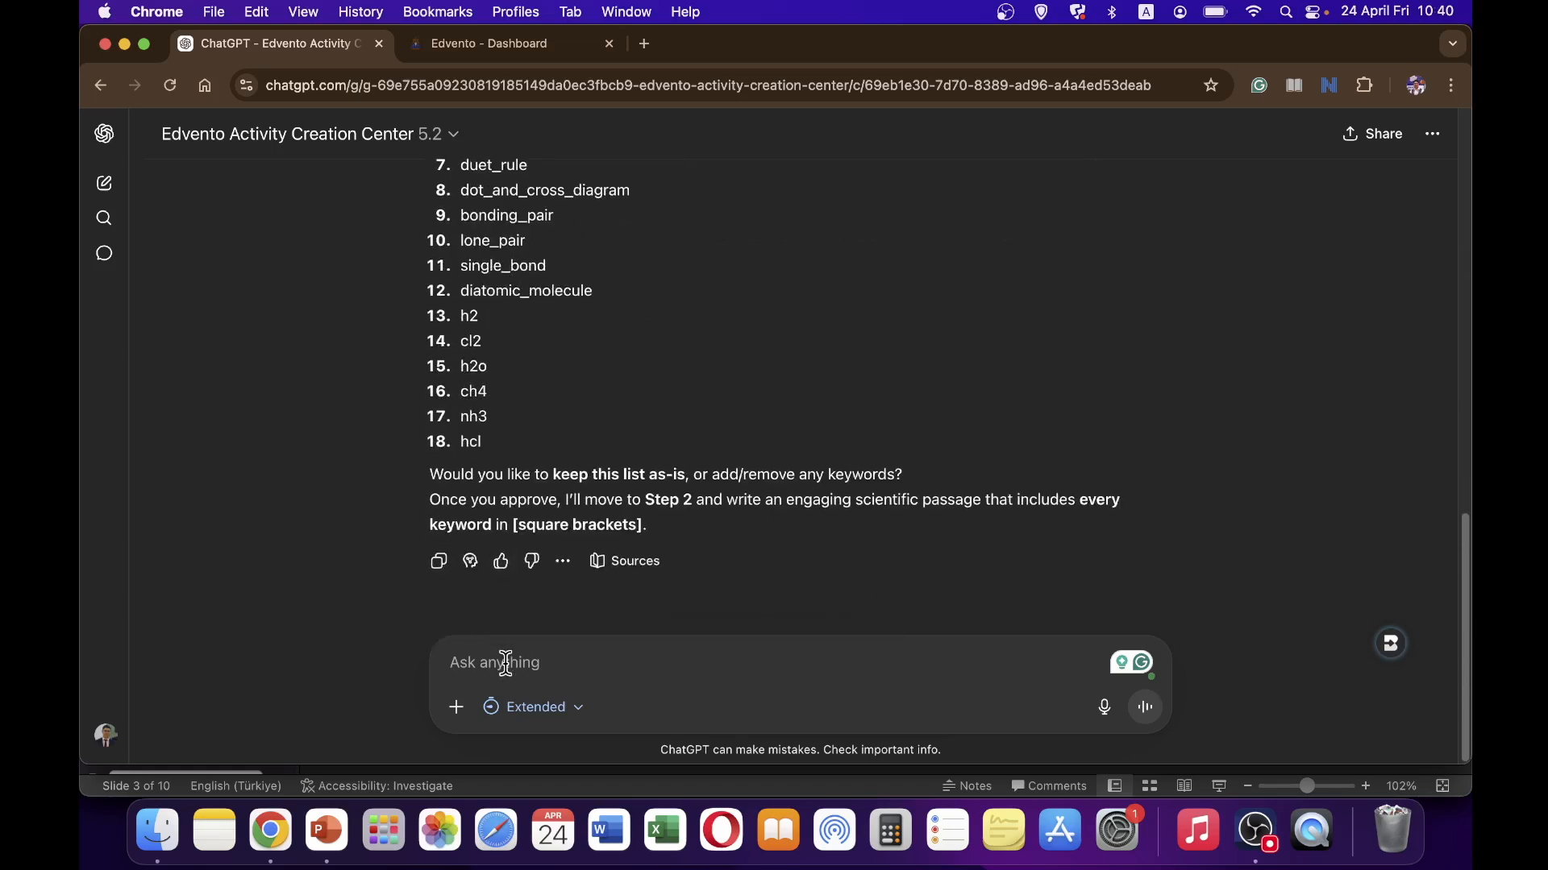
text(Remove:)
scroll(794, 494, up, 6)
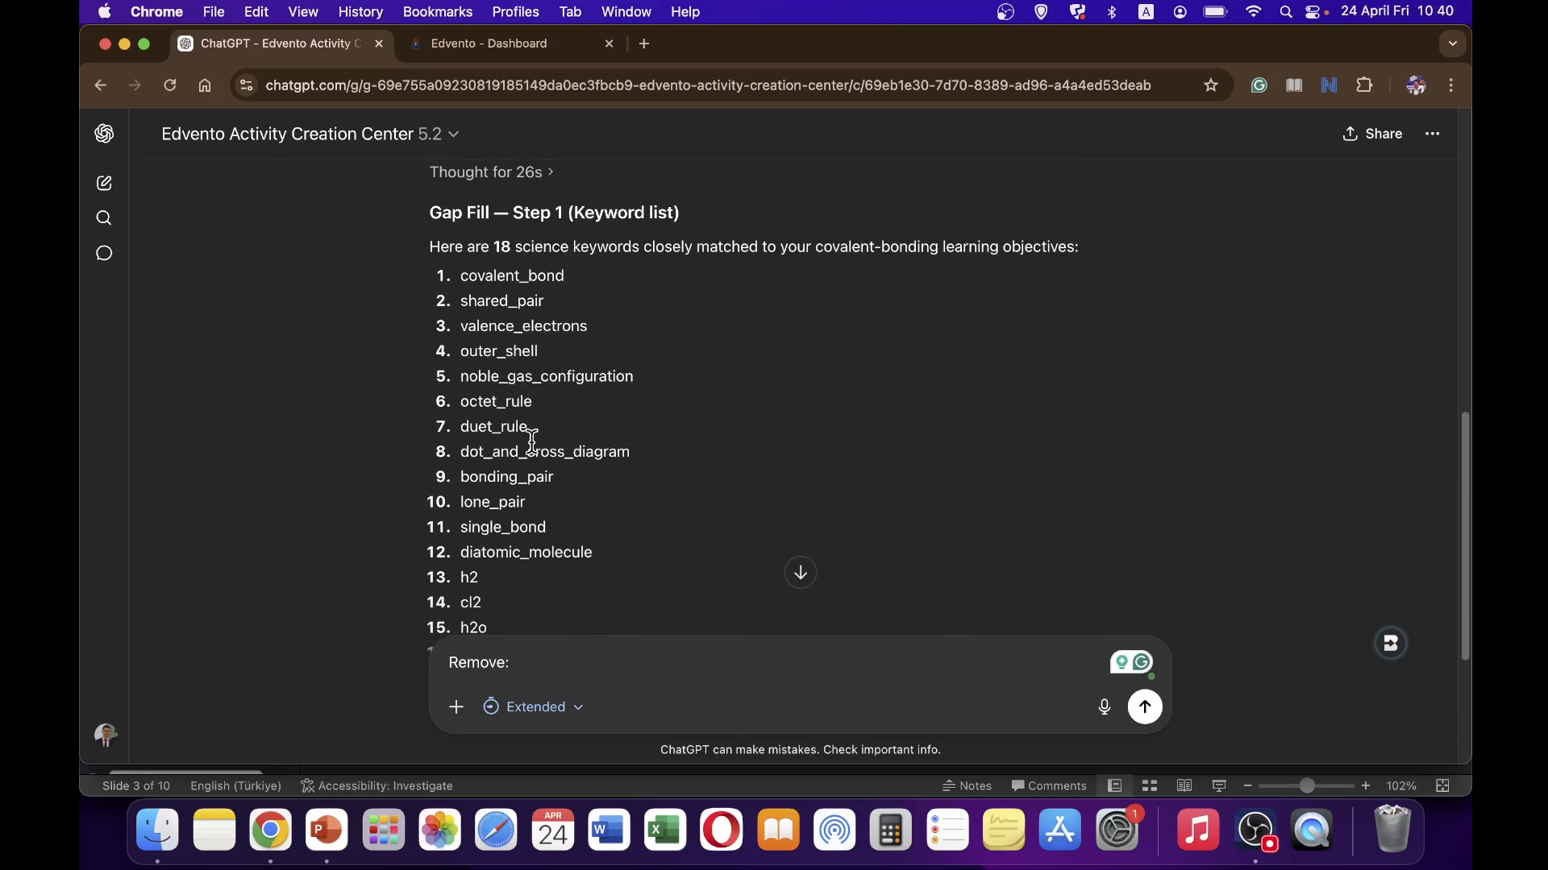
scroll(484, 471, down, 1)
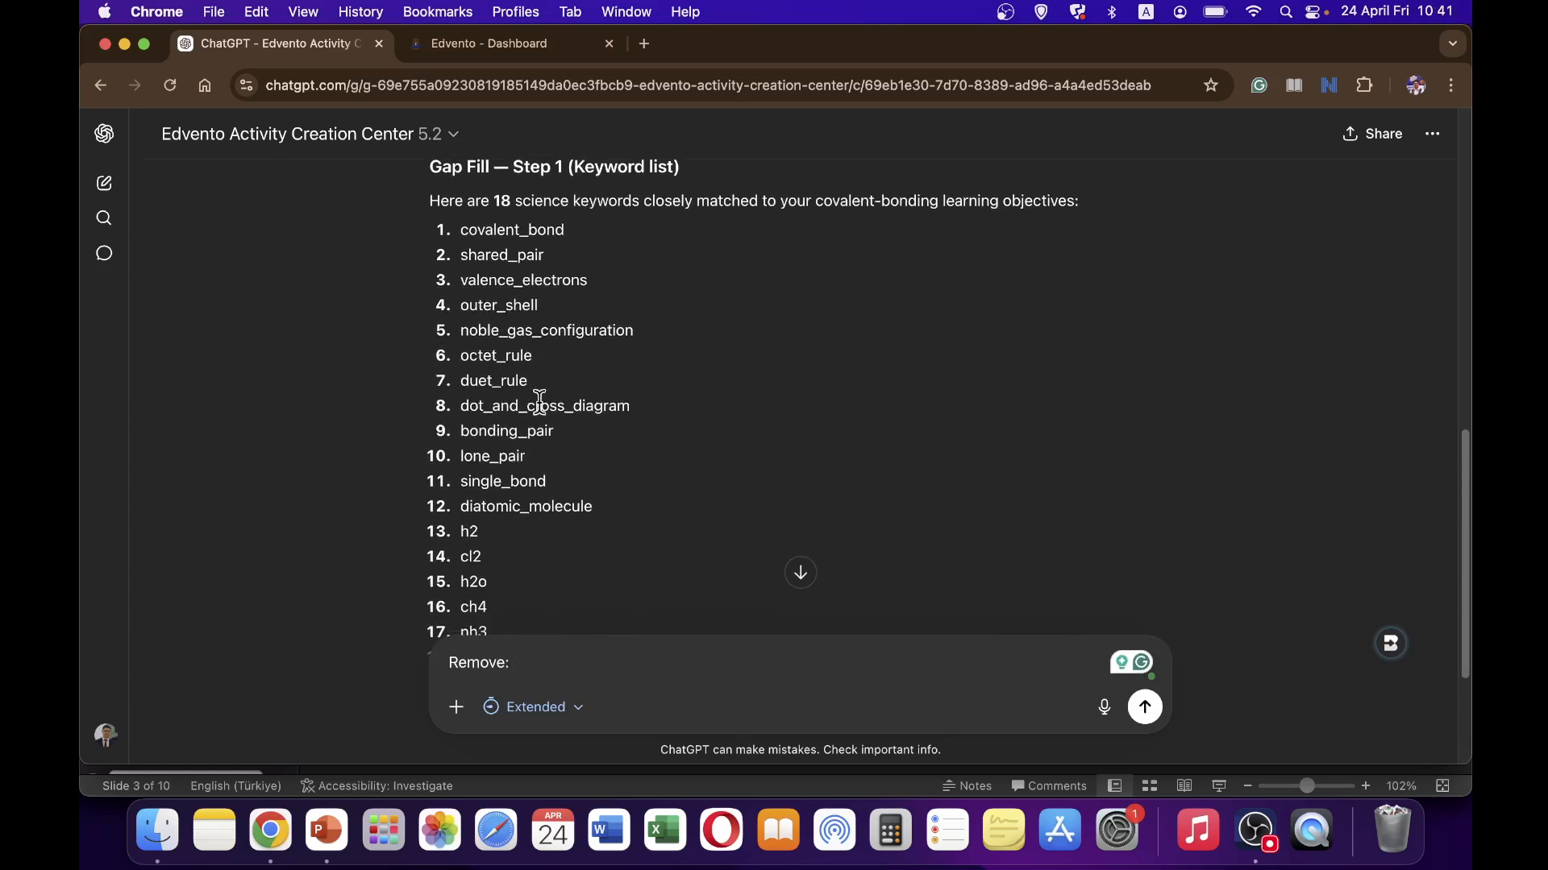
scroll(539, 403, down, 2)
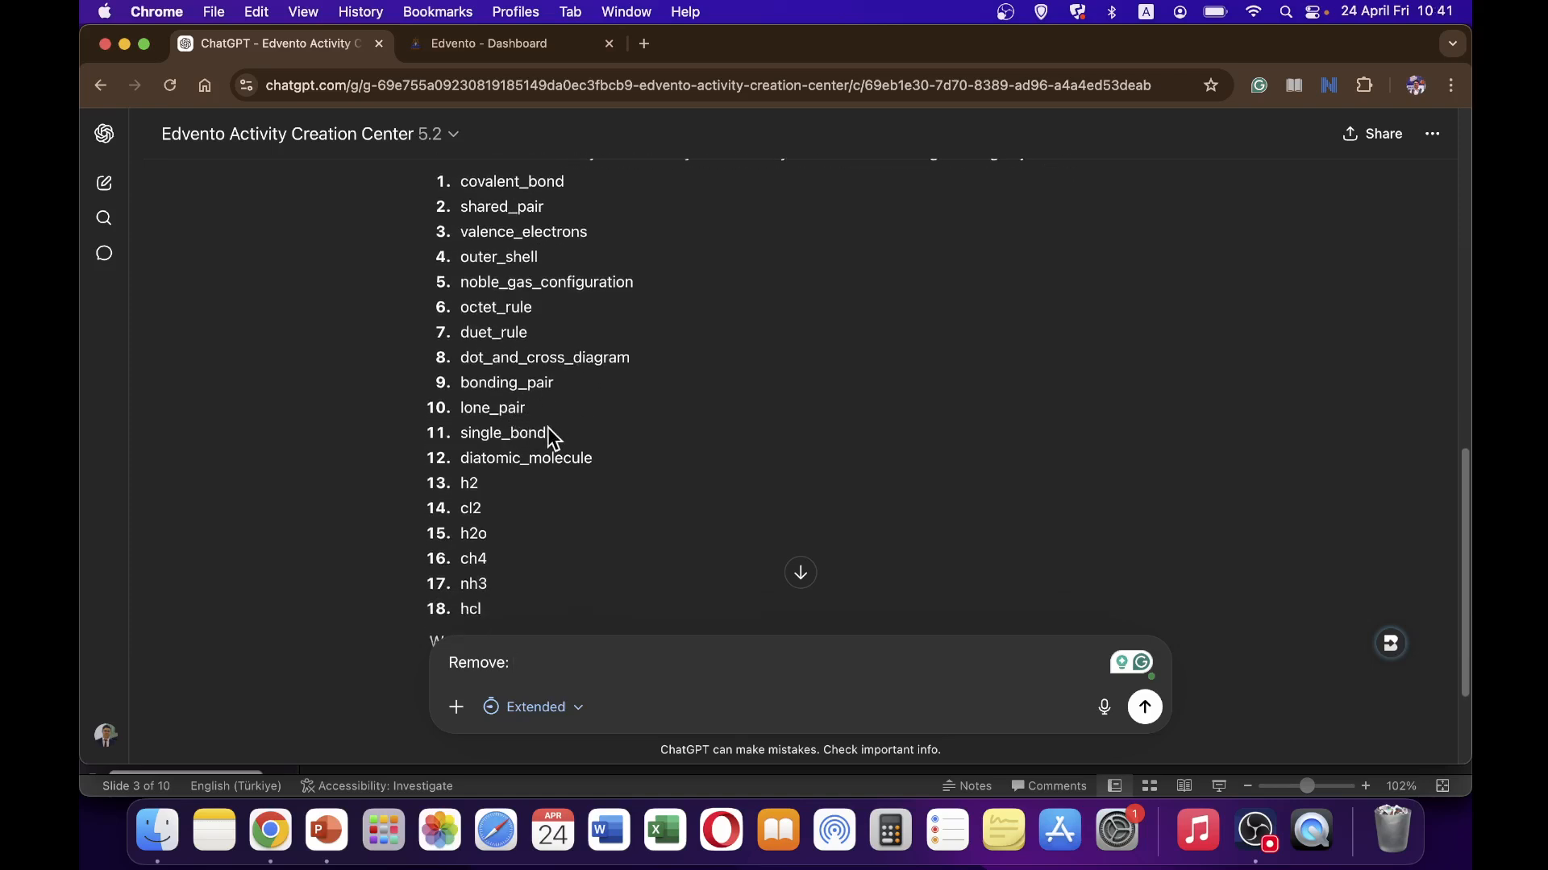
scroll(548, 427, down, 1)
scroll(546, 466, down, 1)
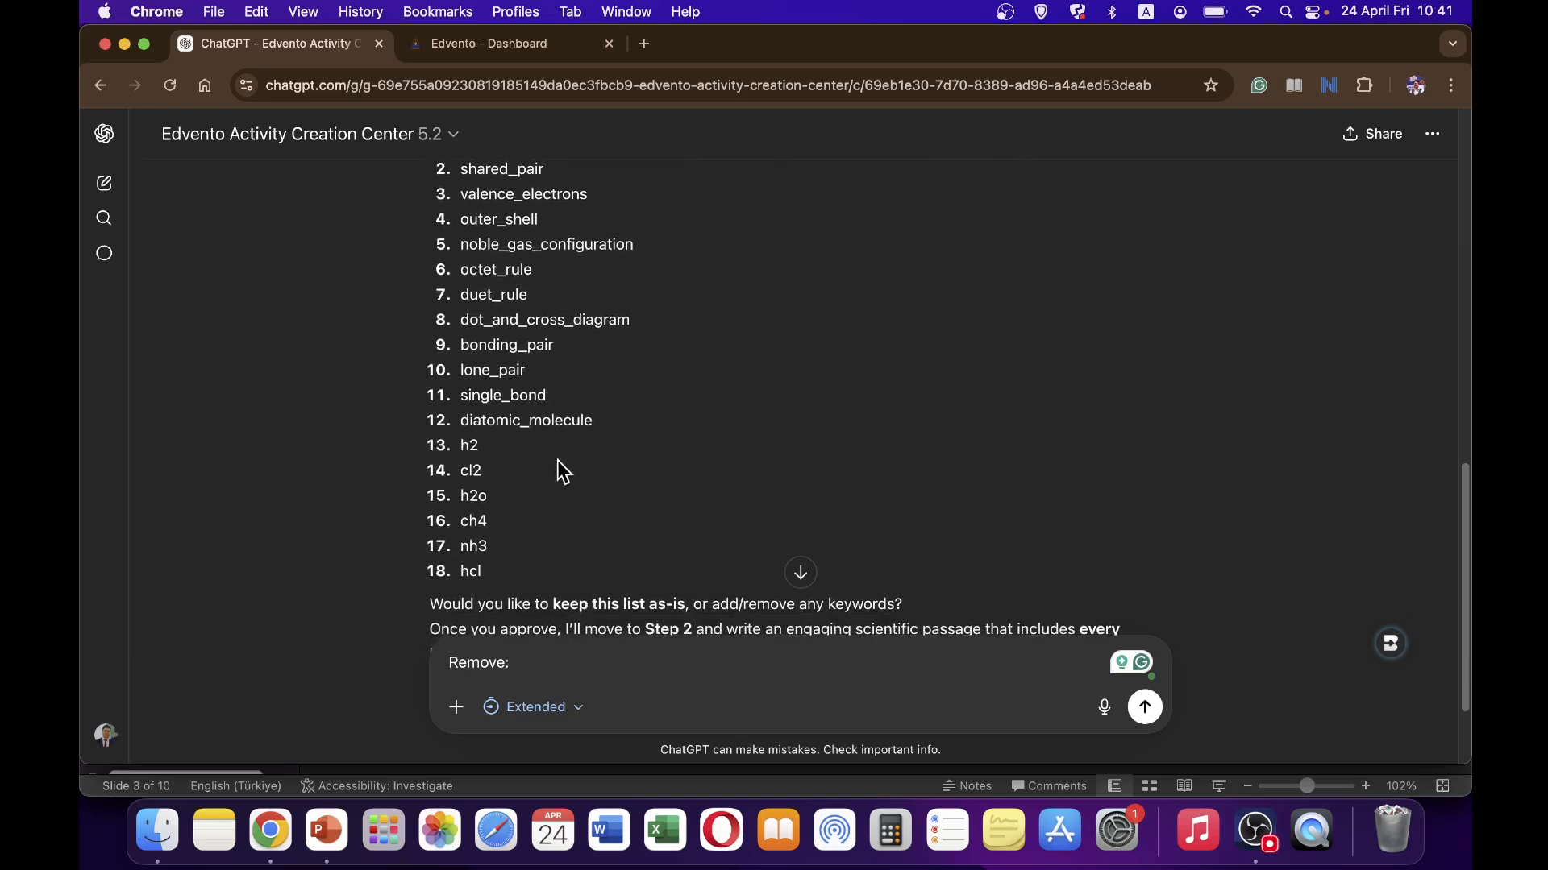
Complete the message as "Remove: from 13 to 18" plus a separate line "Remove all underscores", and send it
text(13)
key(BackSpace)
text(to)
key(Left)
key(Left)
text(from)
key(shift+Return)
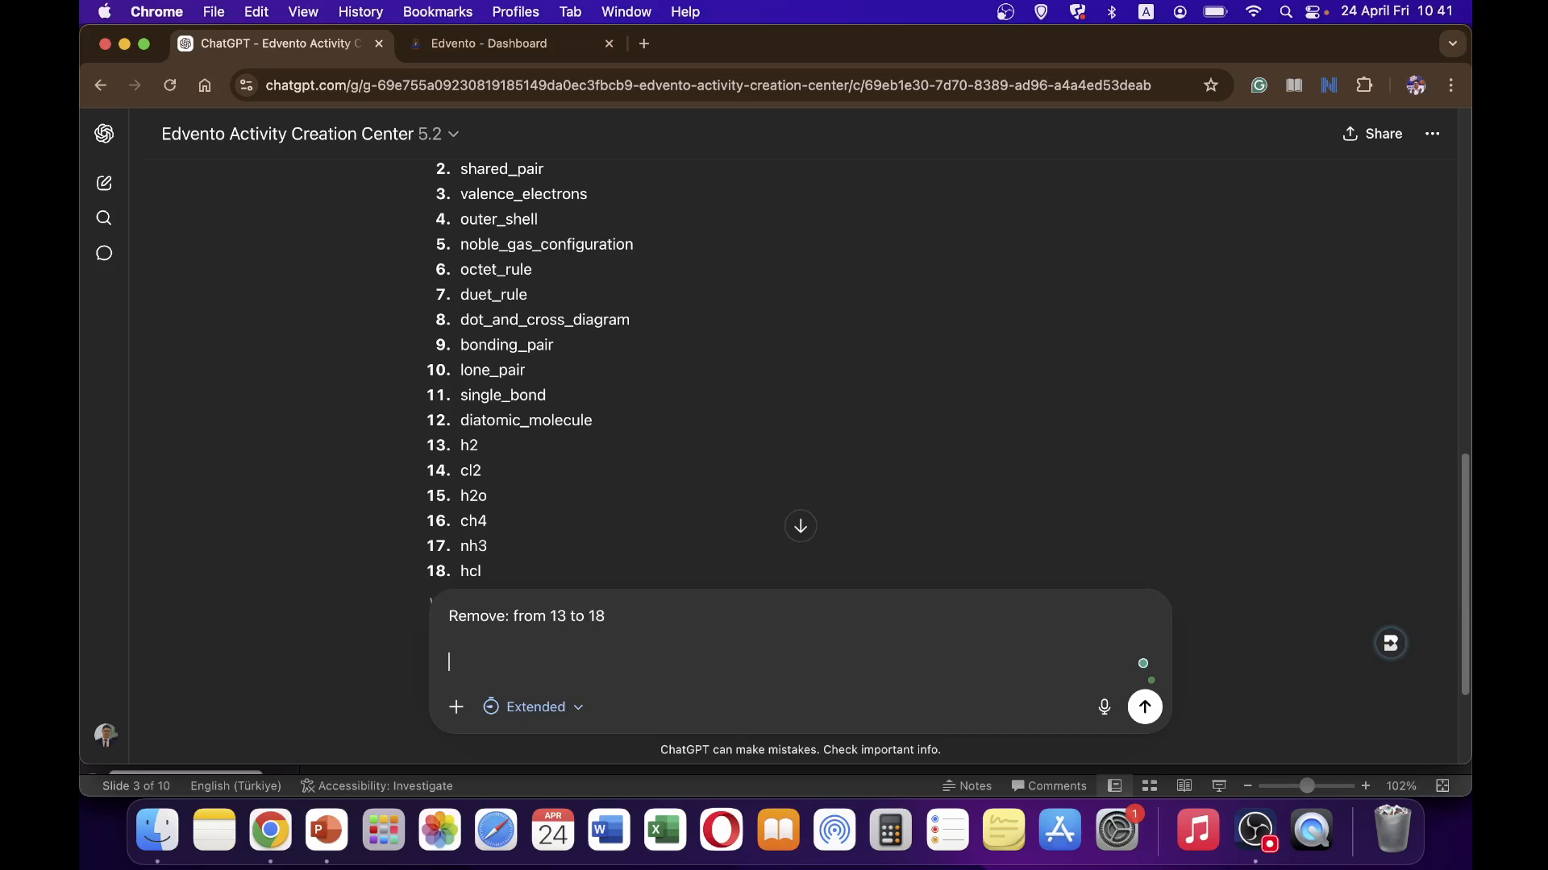
text(Remove all underscores)
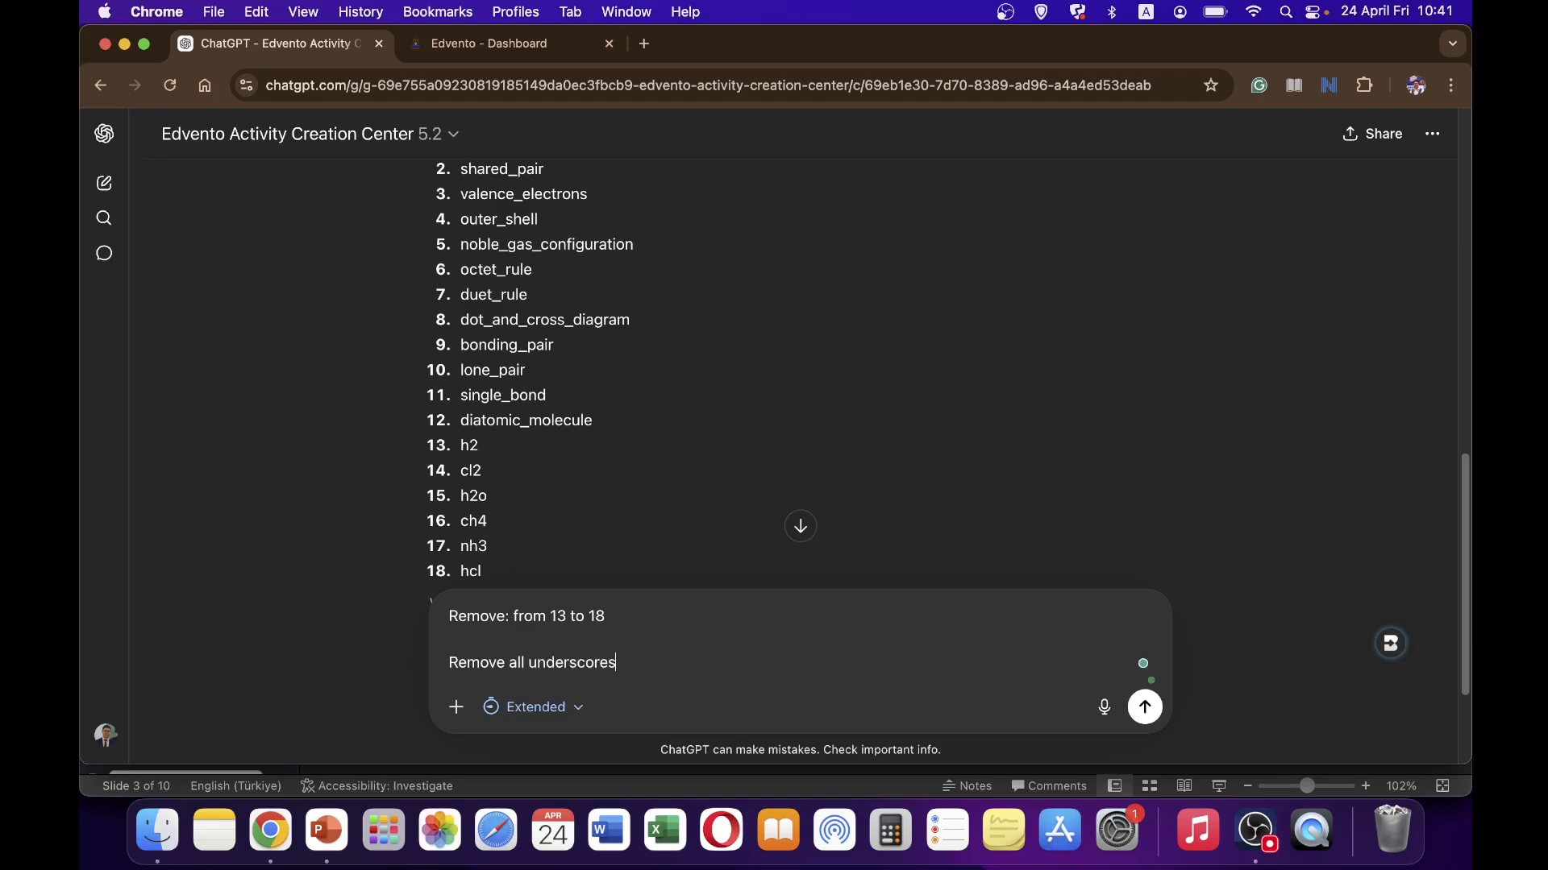
key(Return)
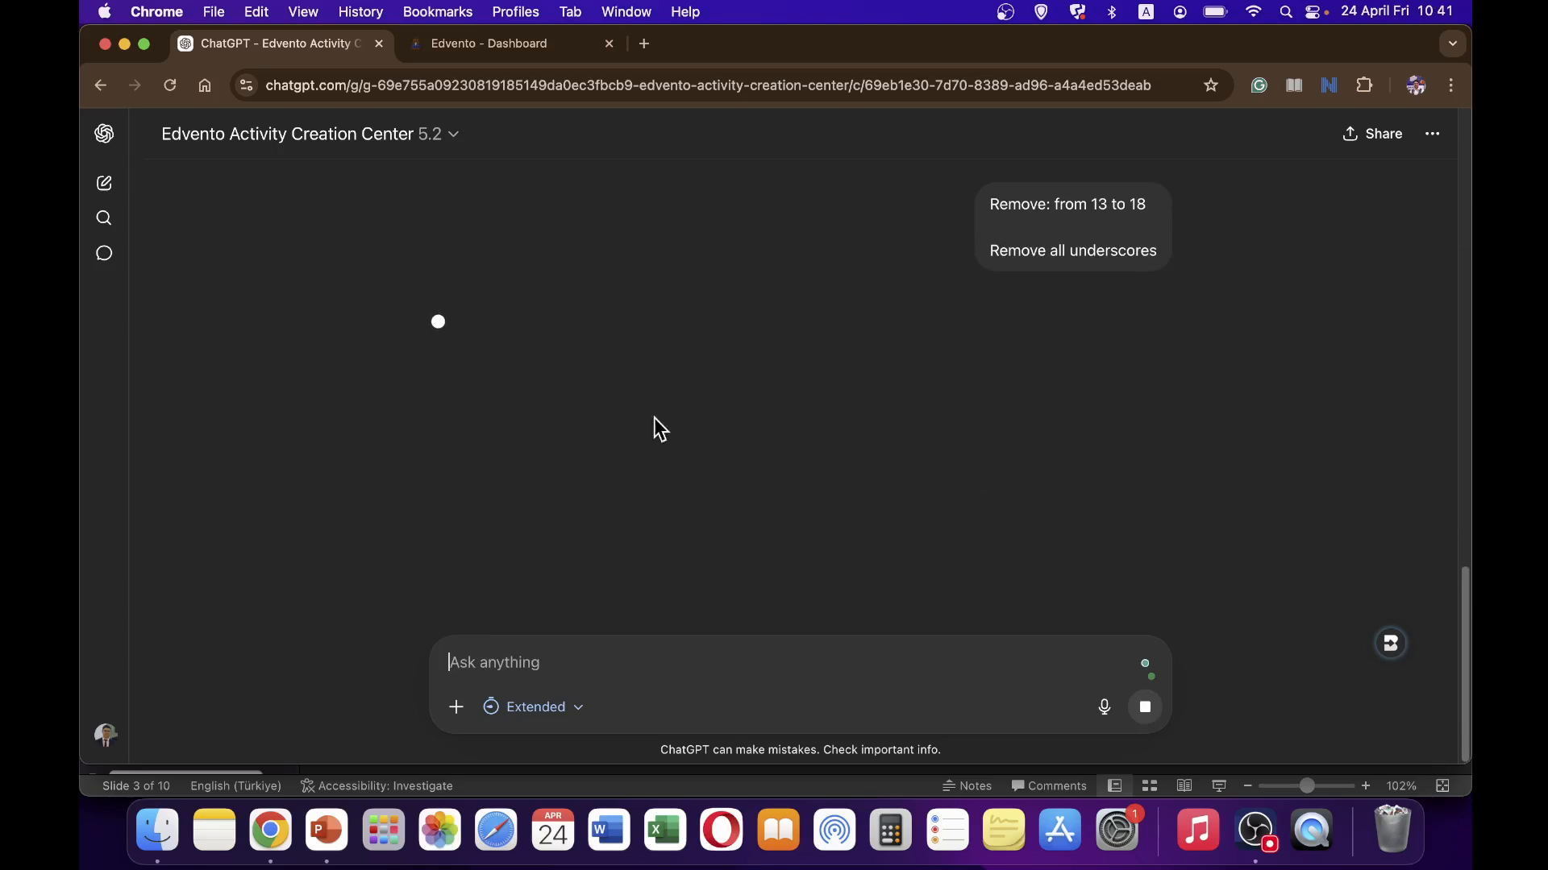
Review the original keyword list, the revised list without underscores and the note about Step 2
scroll(886, 389, up, 10)
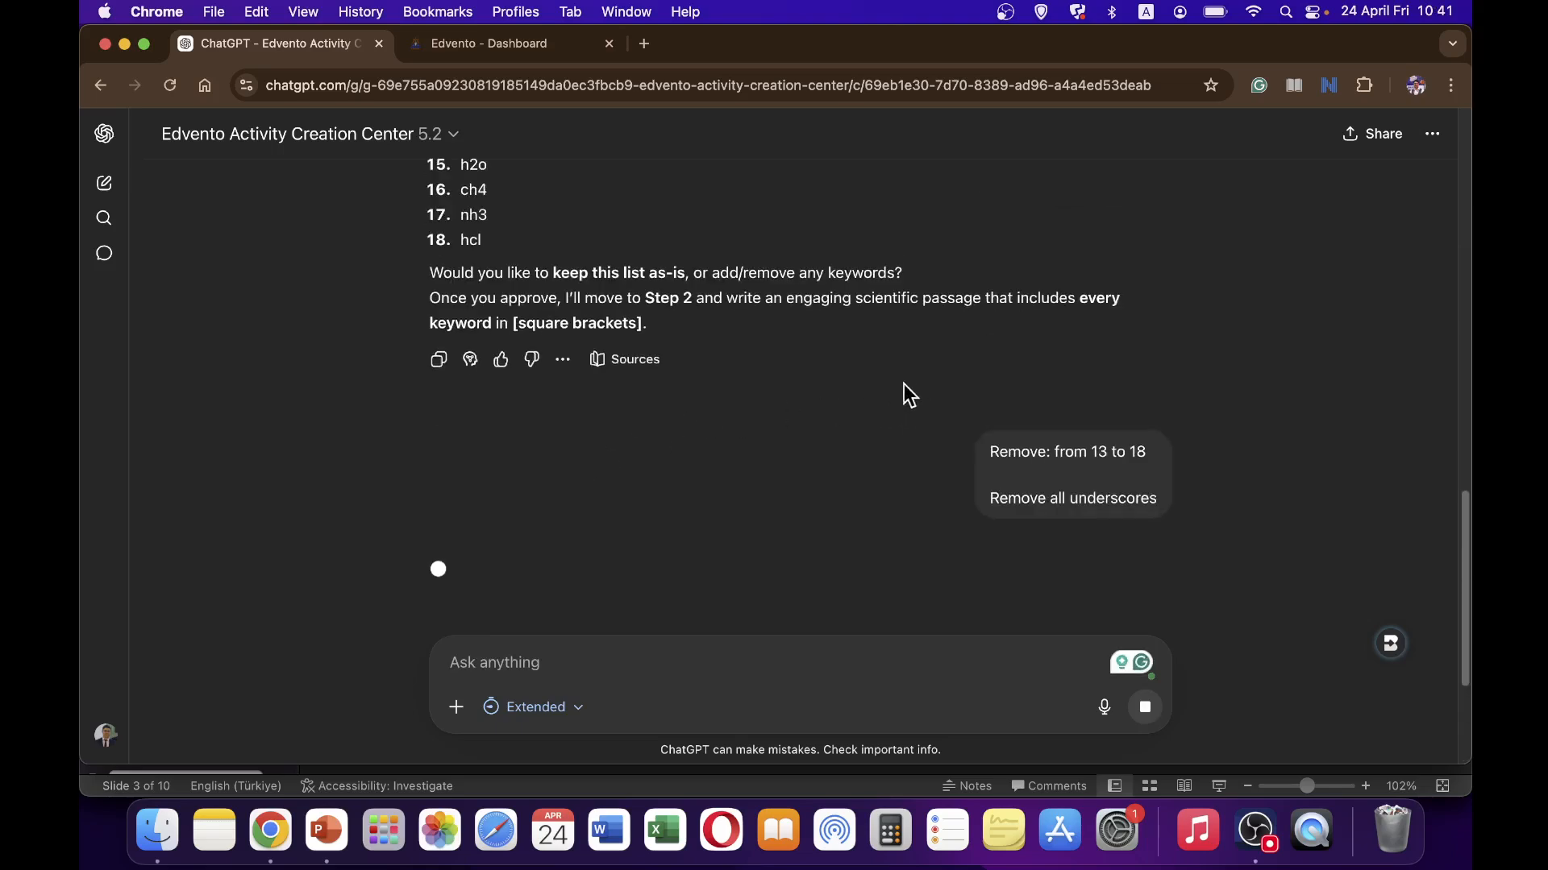
scroll(544, 351, up, 3)
scroll(547, 349, down, 1)
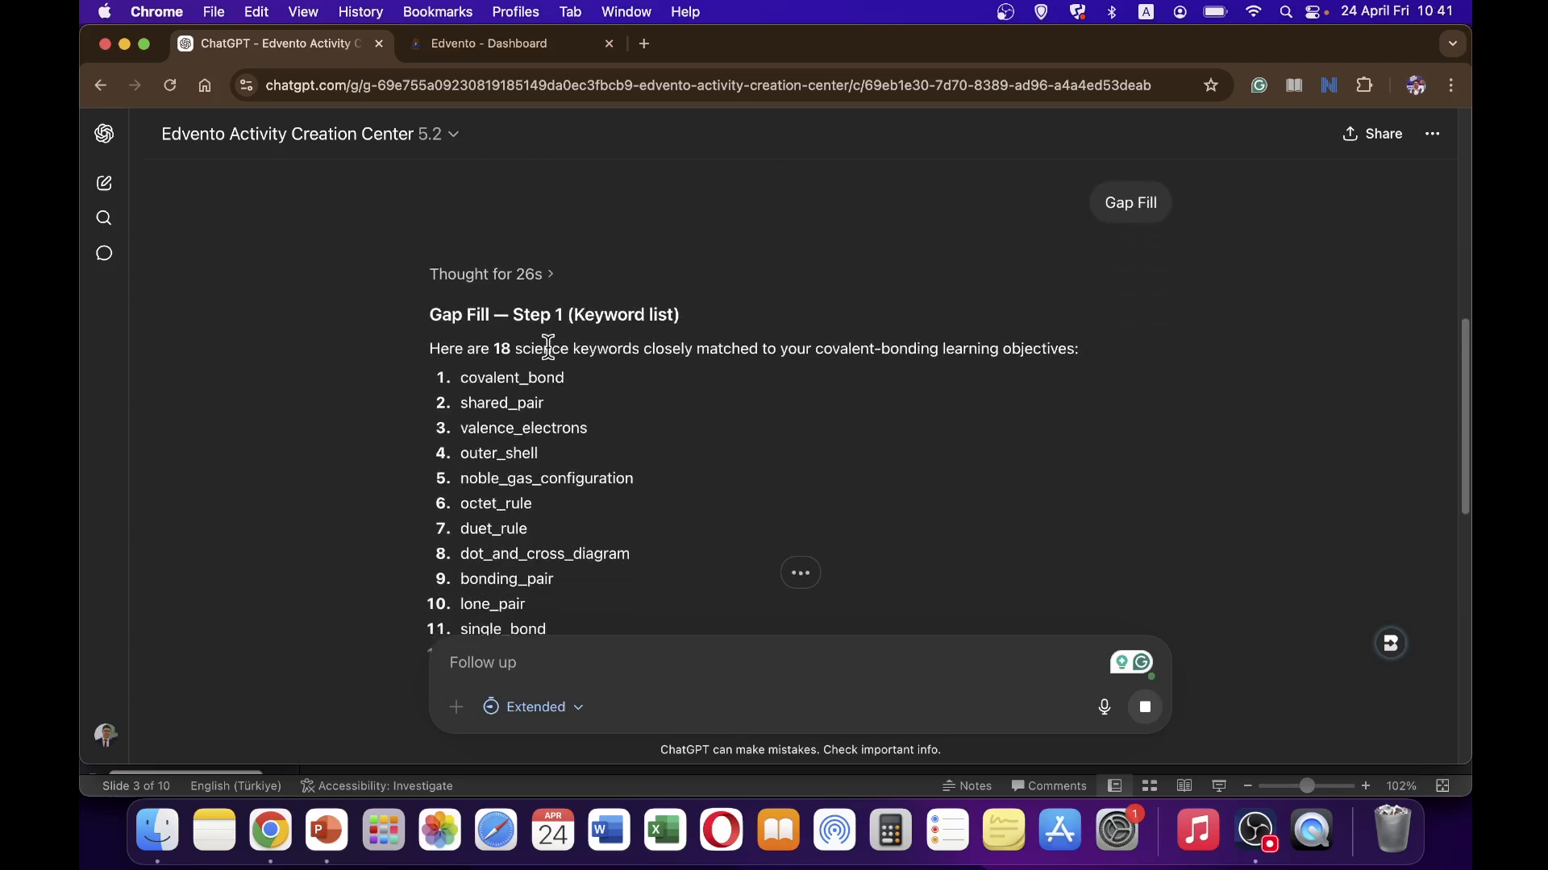
scroll(597, 371, down, 1)
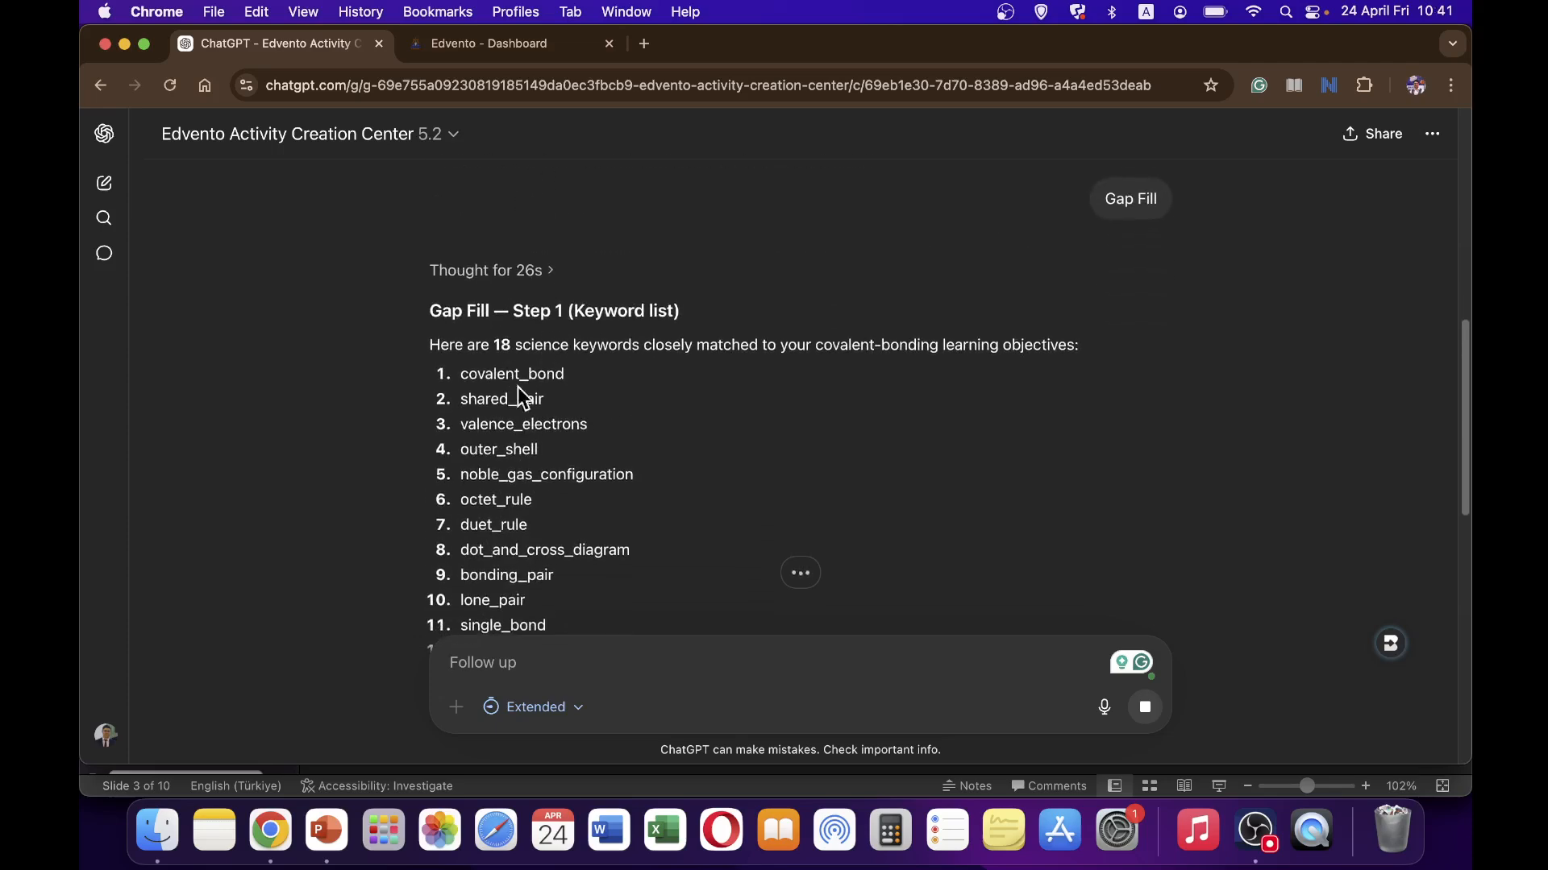
scroll(596, 418, down, 3)
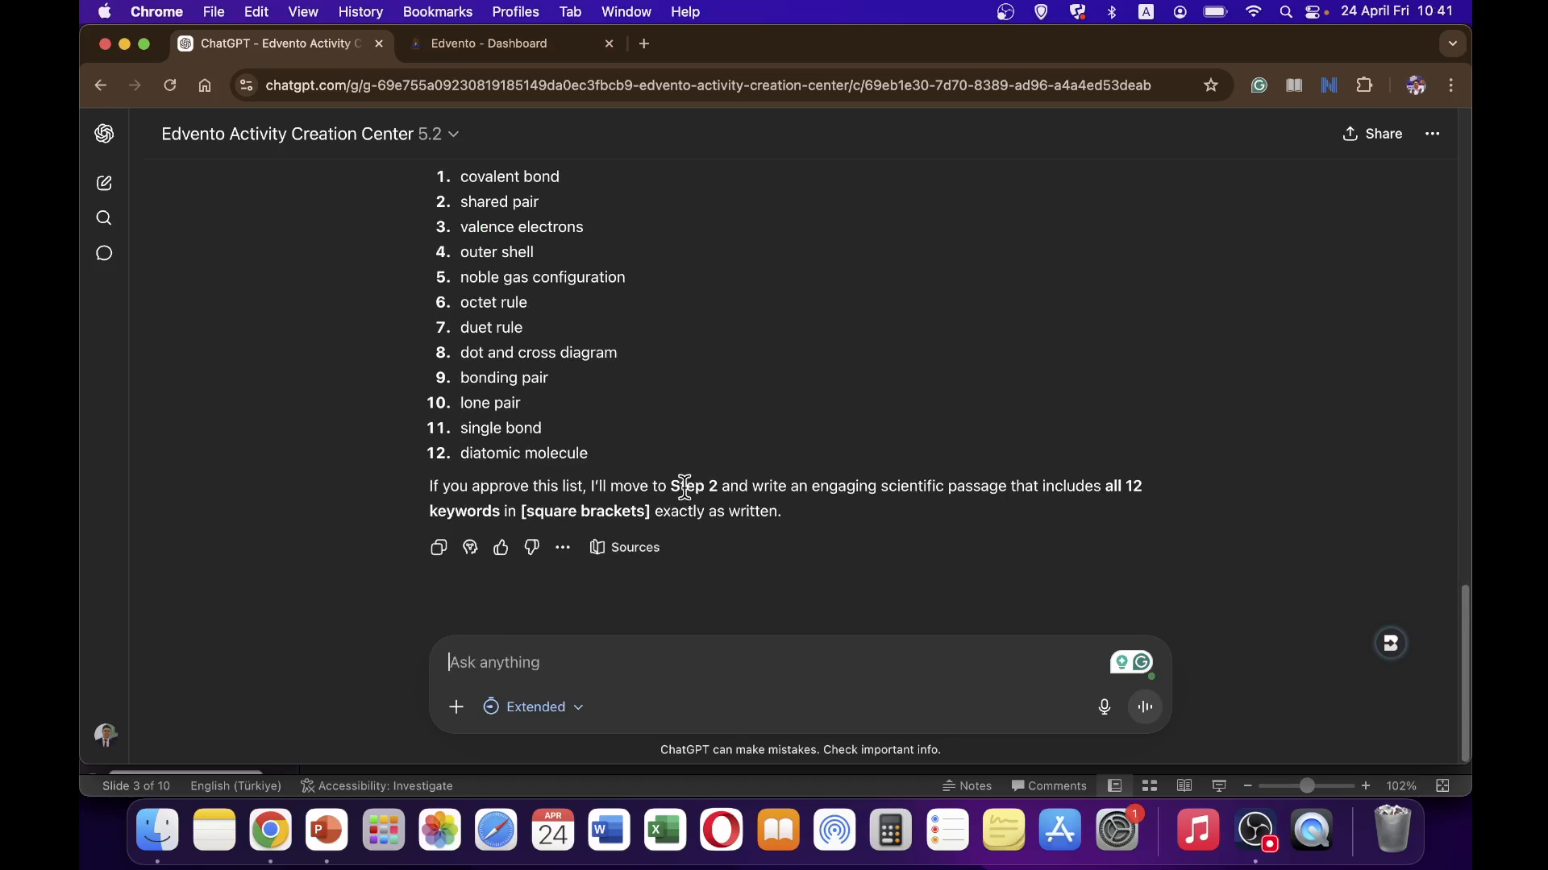
drag(671, 487, 721, 488)
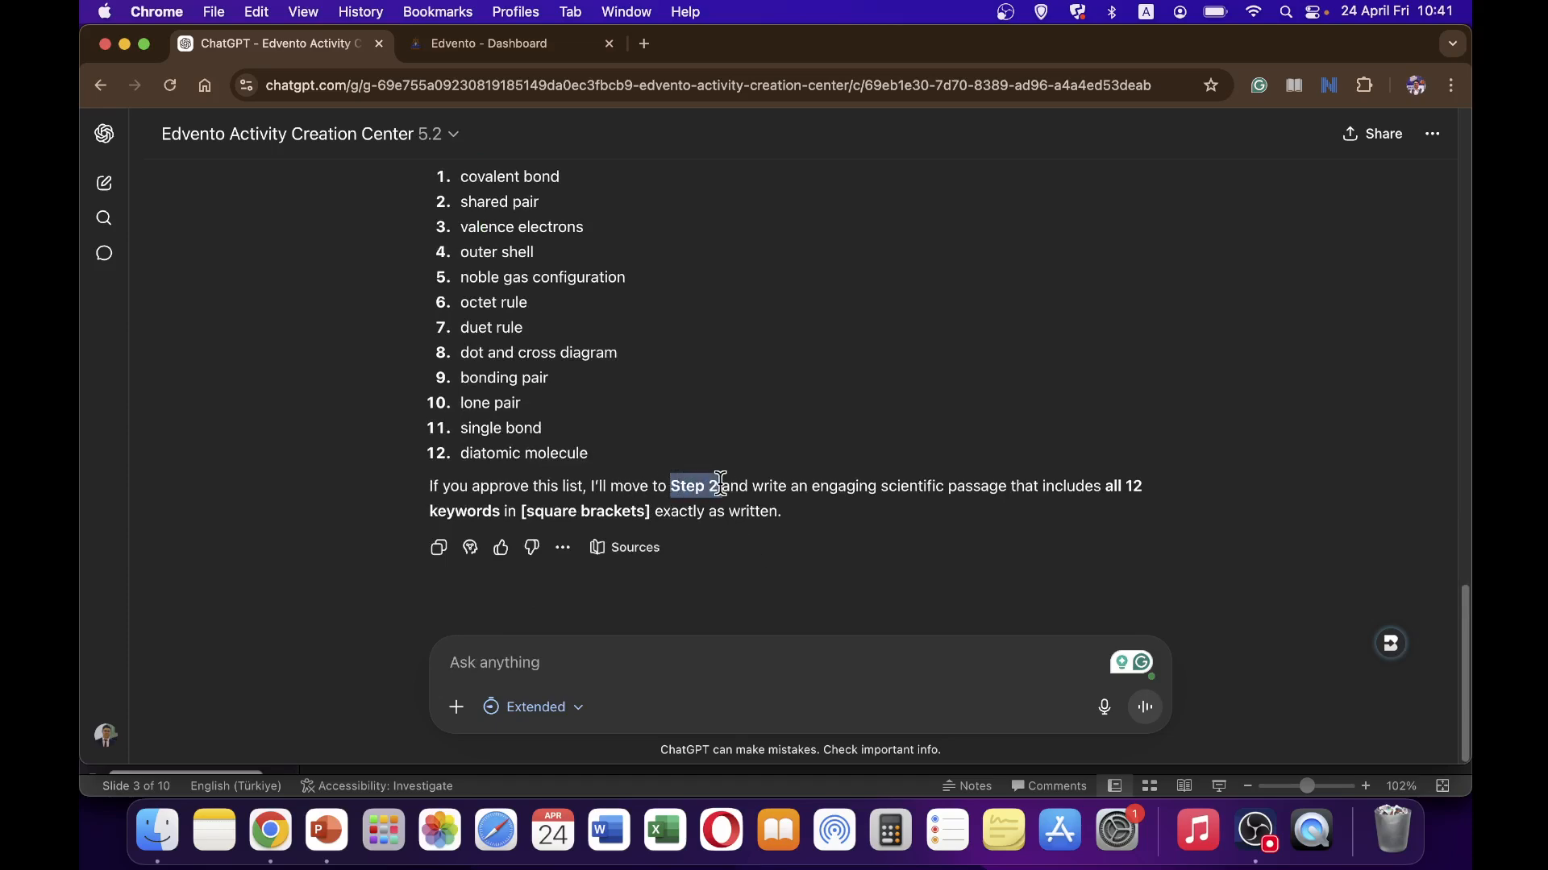
click(812, 520)
scroll(553, 370, up, 2)
scroll(553, 370, down, 2)
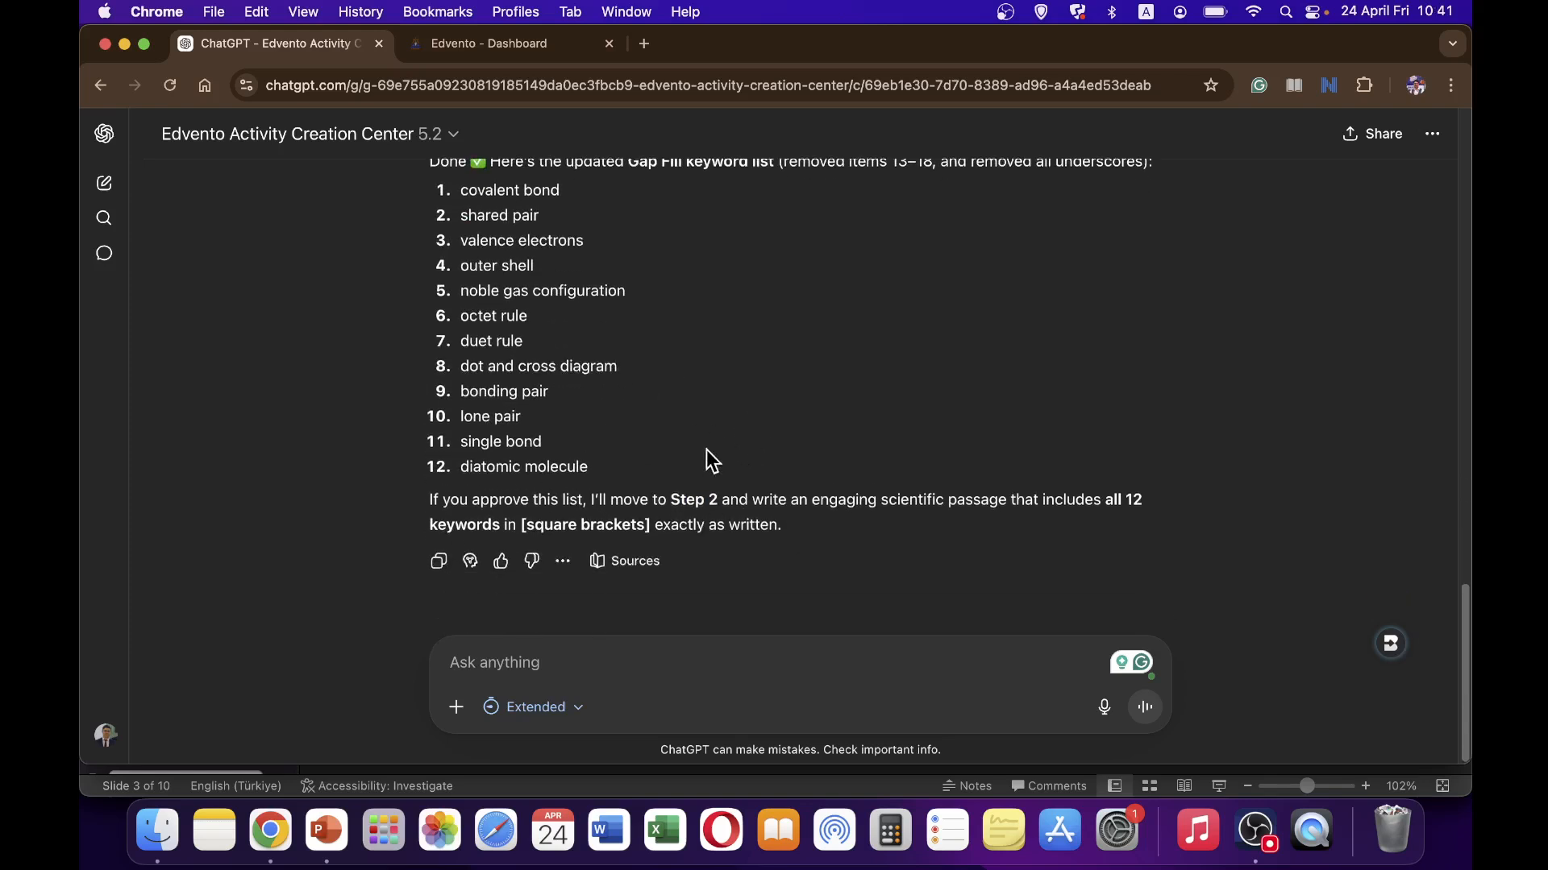
Approve the revised keyword list by sending "Go ahead."
click(577, 657)
text(Go ahead)
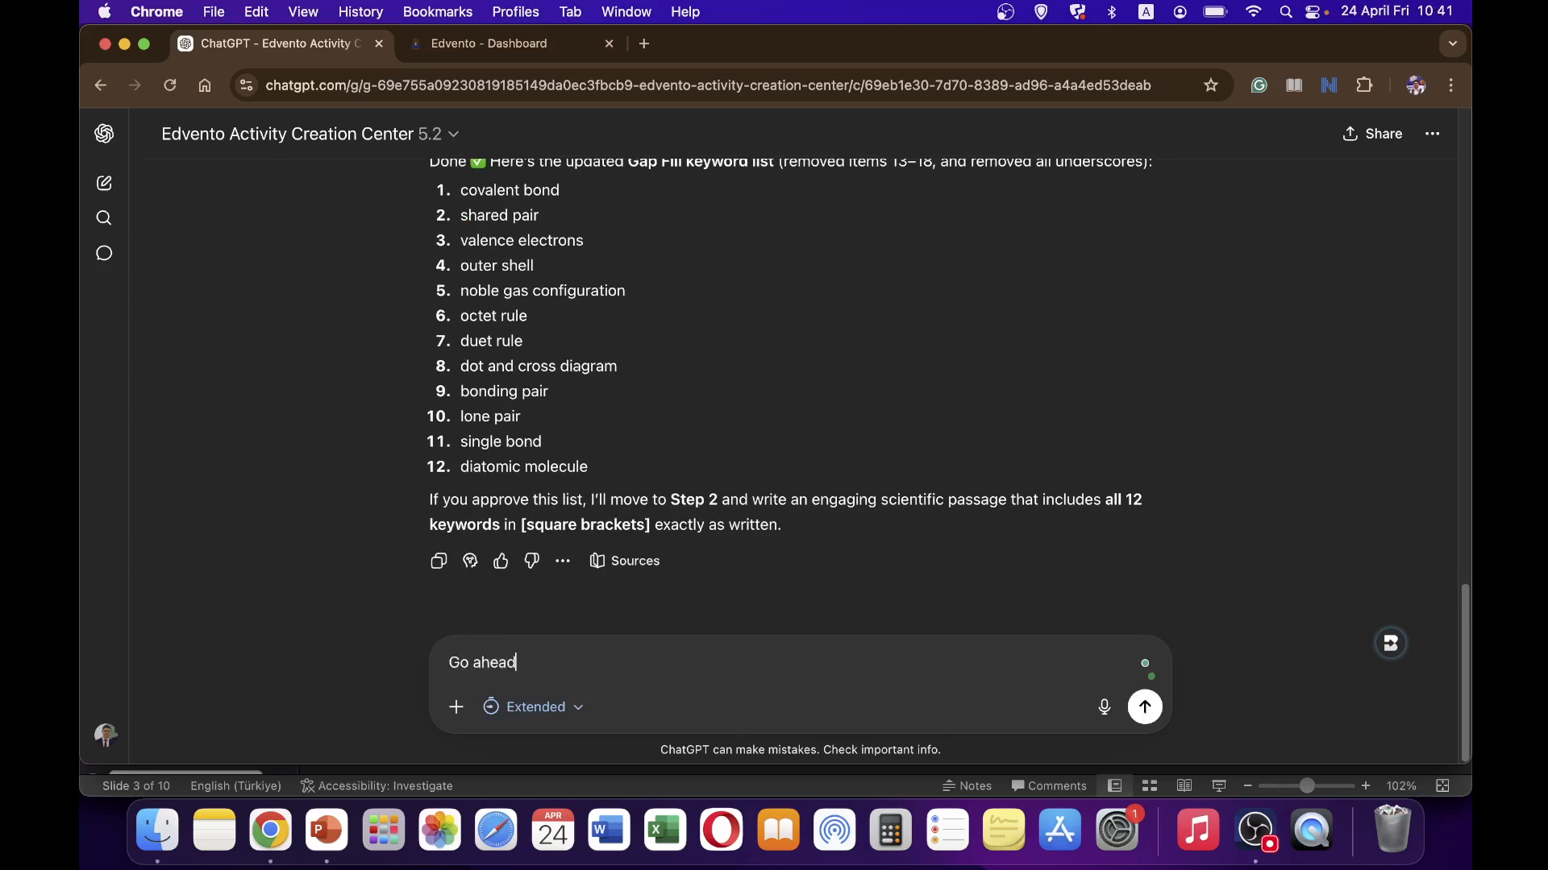
text(.)
key(Return)
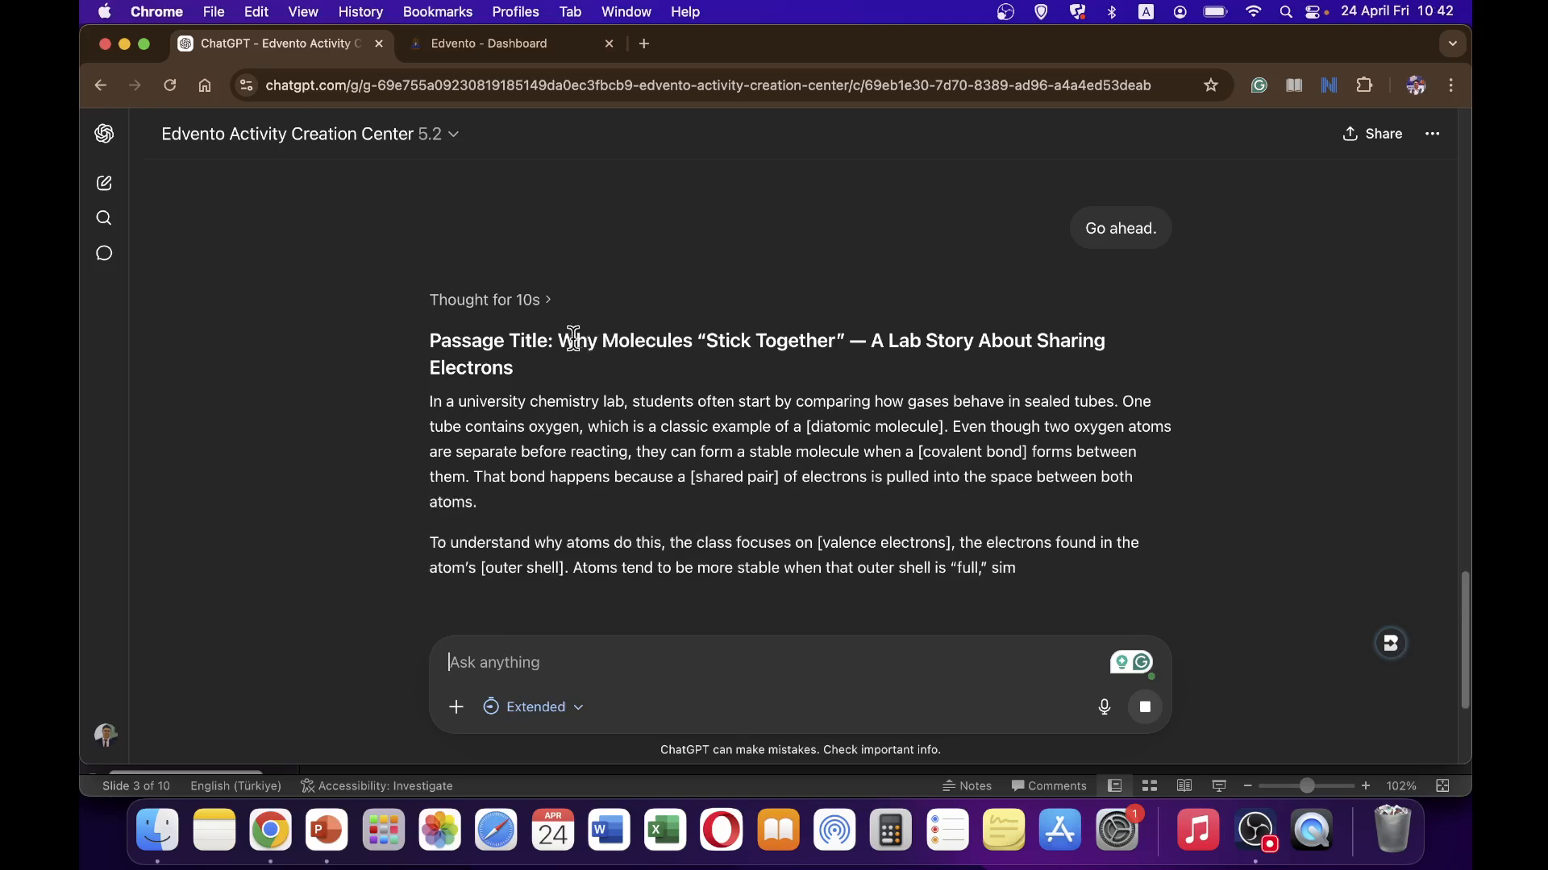
Copy the generated passage title without its "Passage Title:" label, paste it as the Edvento activity's task title and save the title
drag(560, 340, 605, 373)
key(super+c)
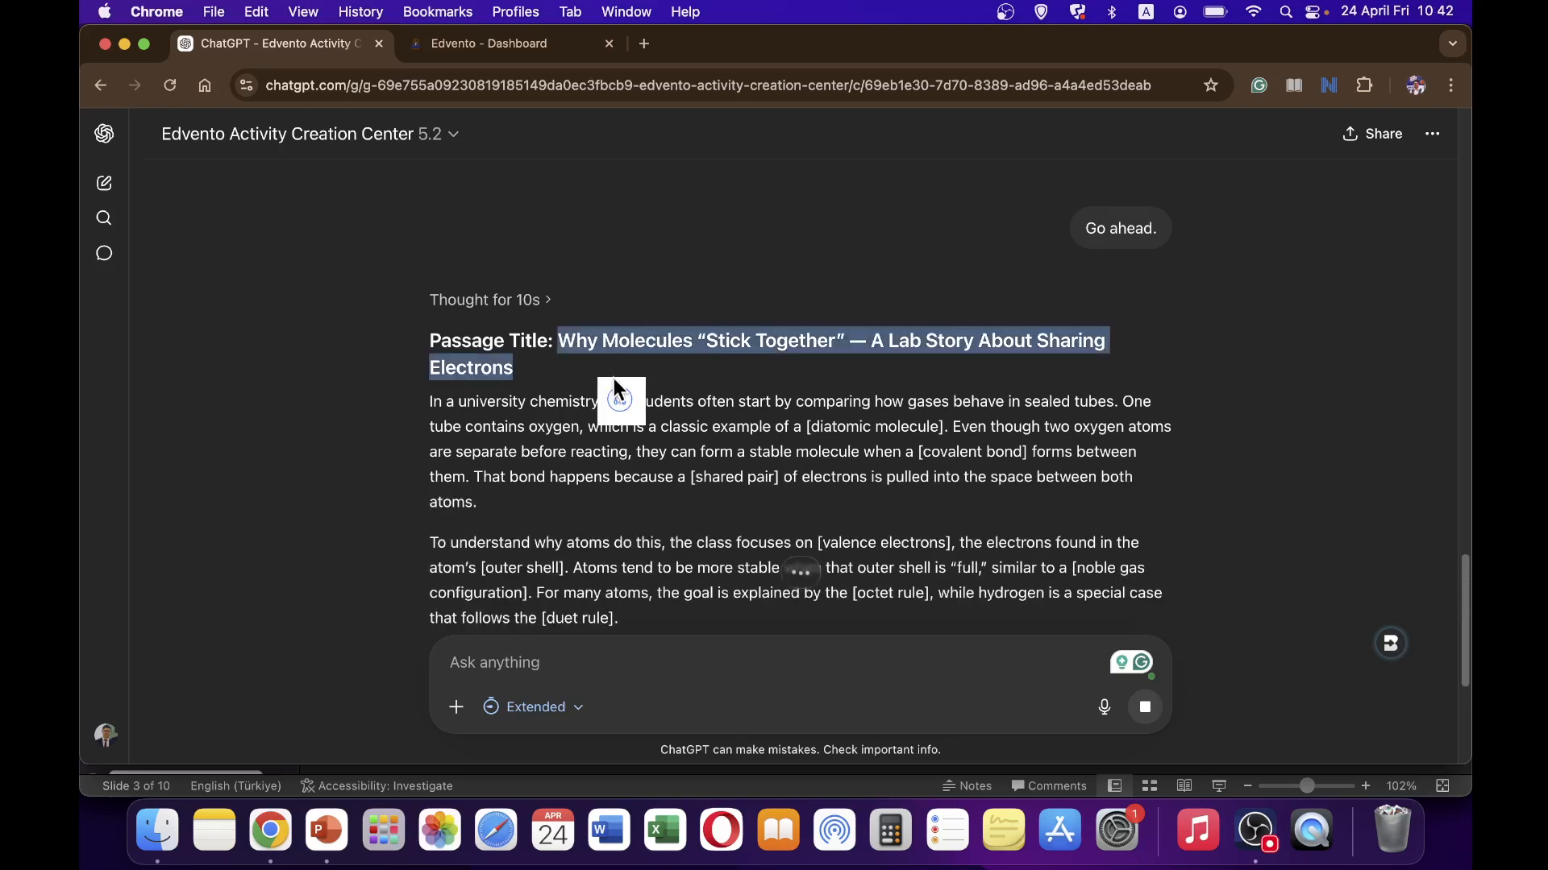
click(512, 43)
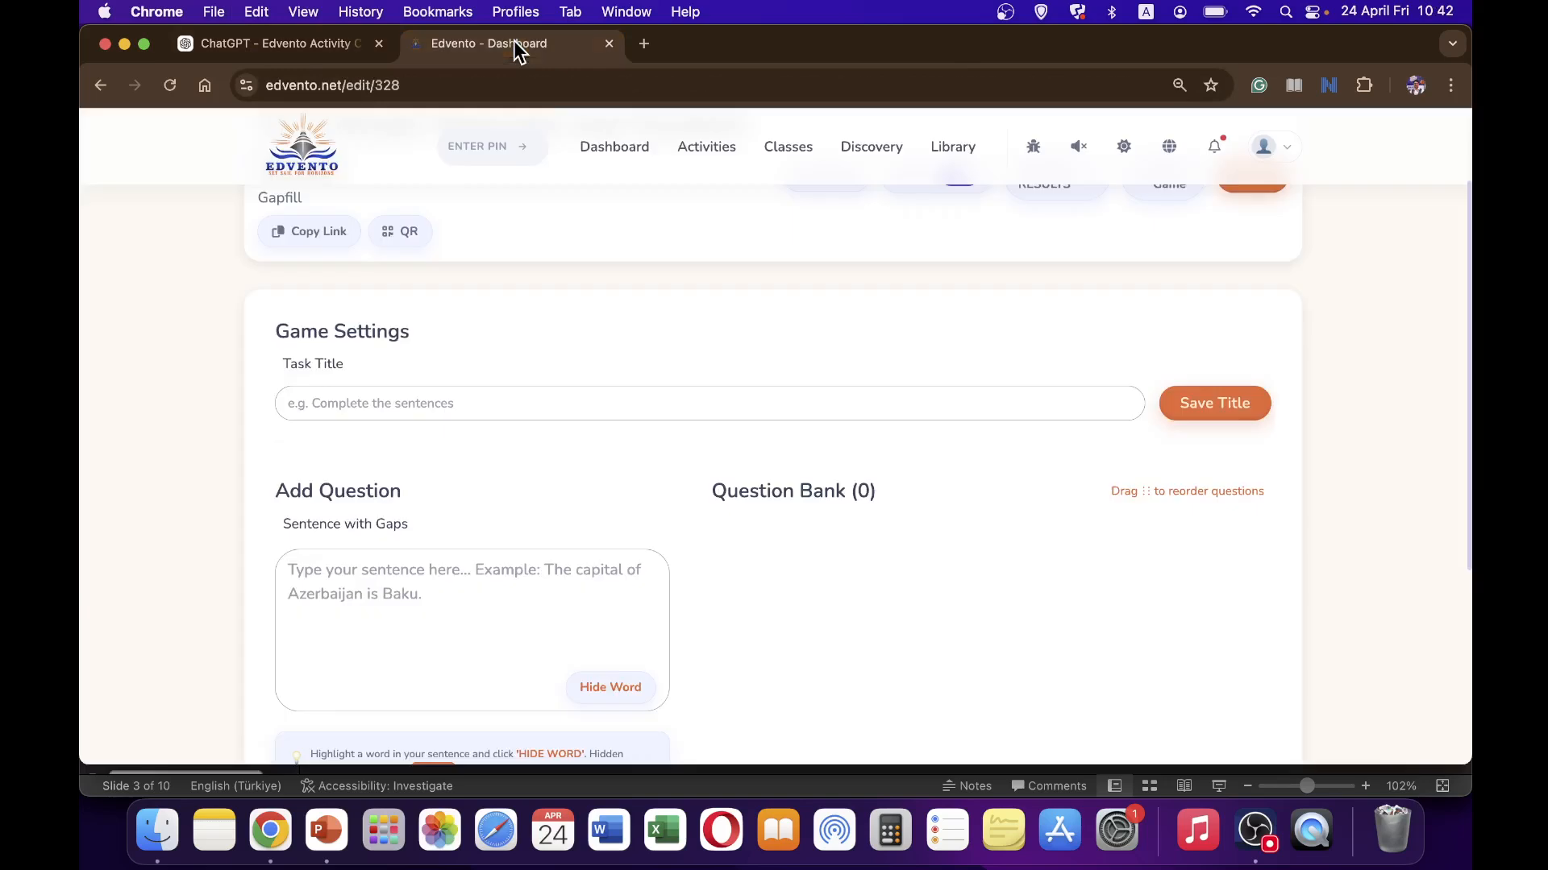
click(564, 403)
key(super+v)
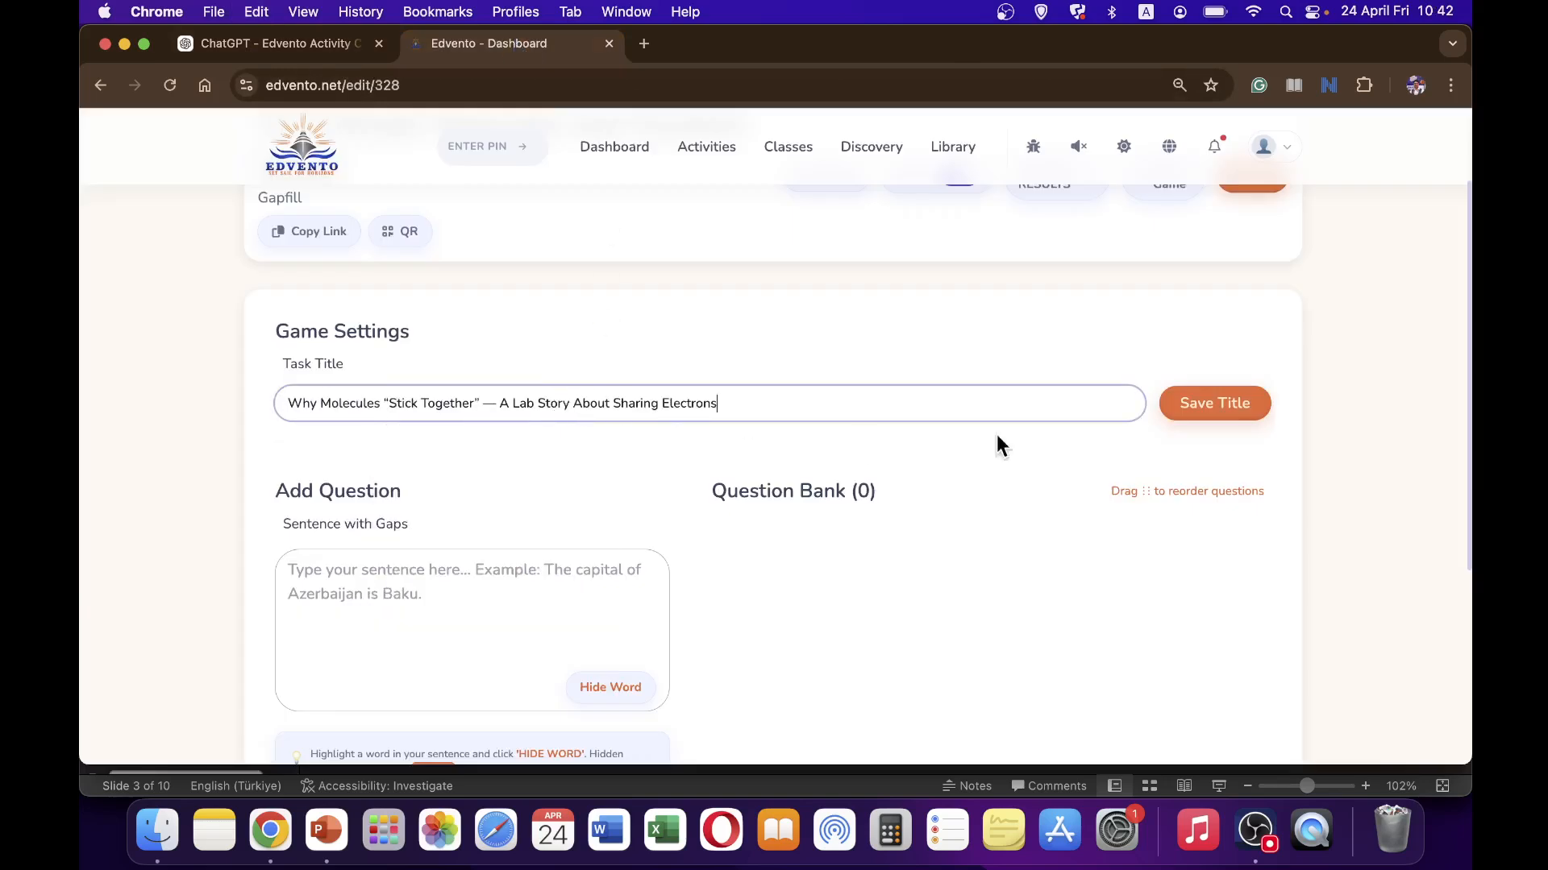
click(1244, 412)
Apply Theme 13 to the Gapfill activity and close the theme selection
scroll(1088, 399, up, 3)
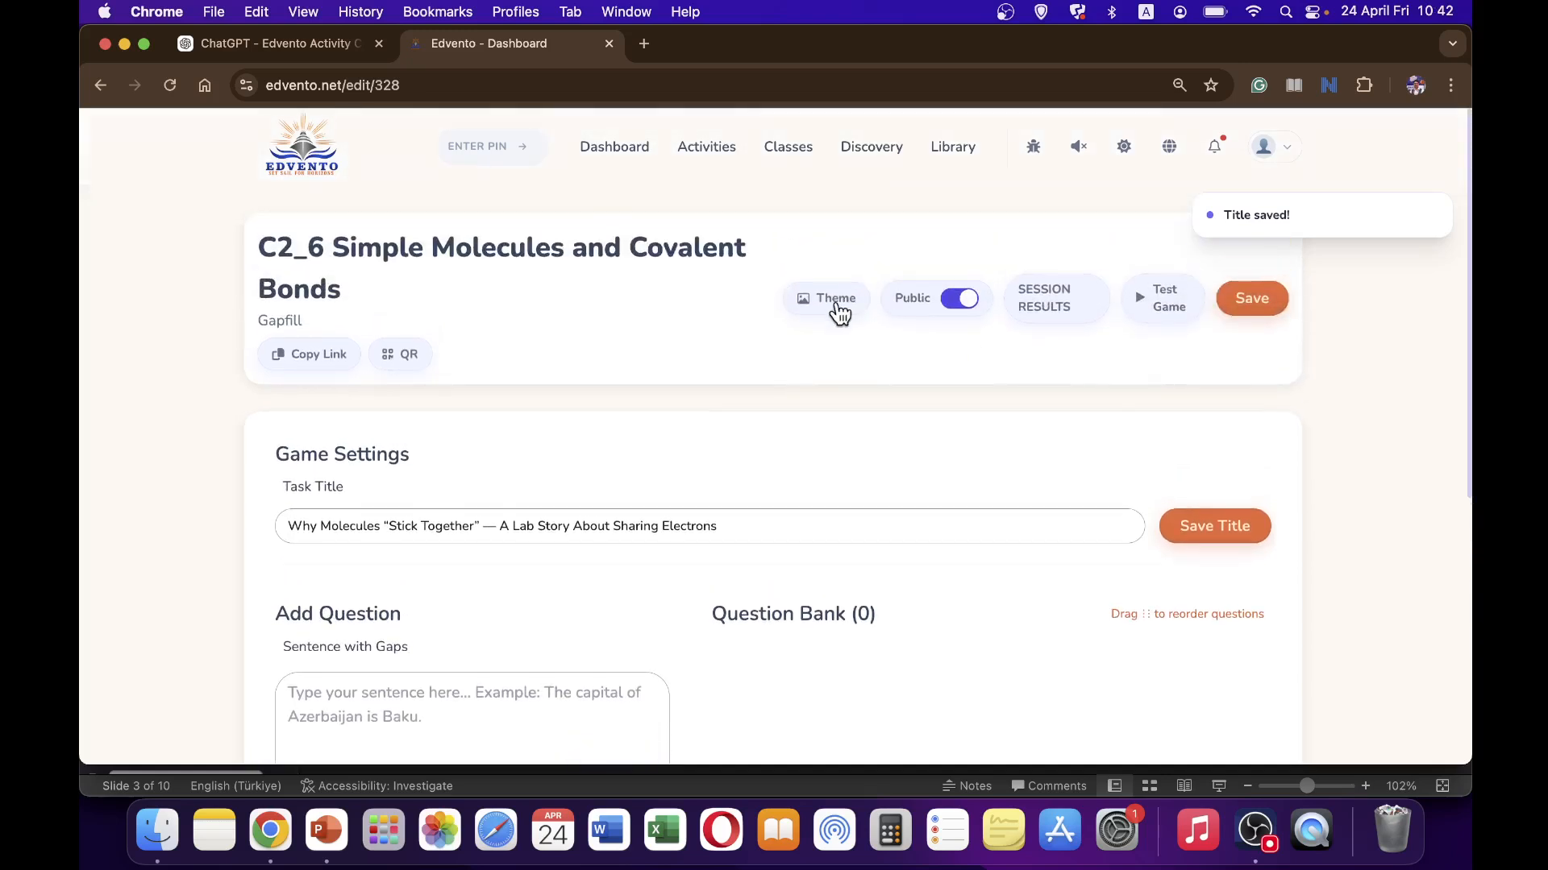
click(832, 314)
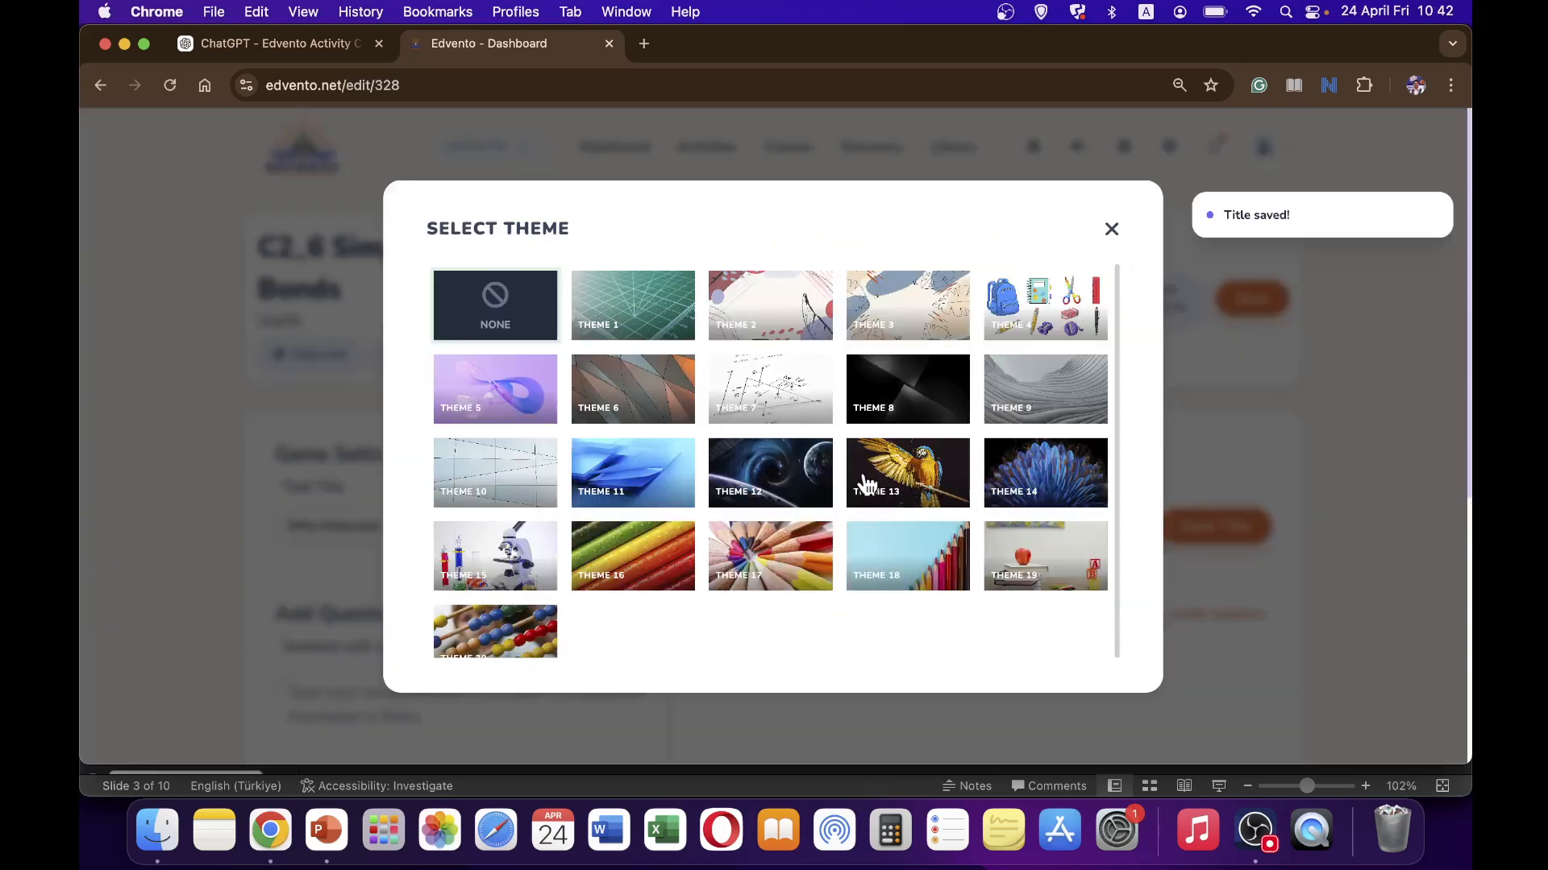
click(894, 484)
click(1111, 229)
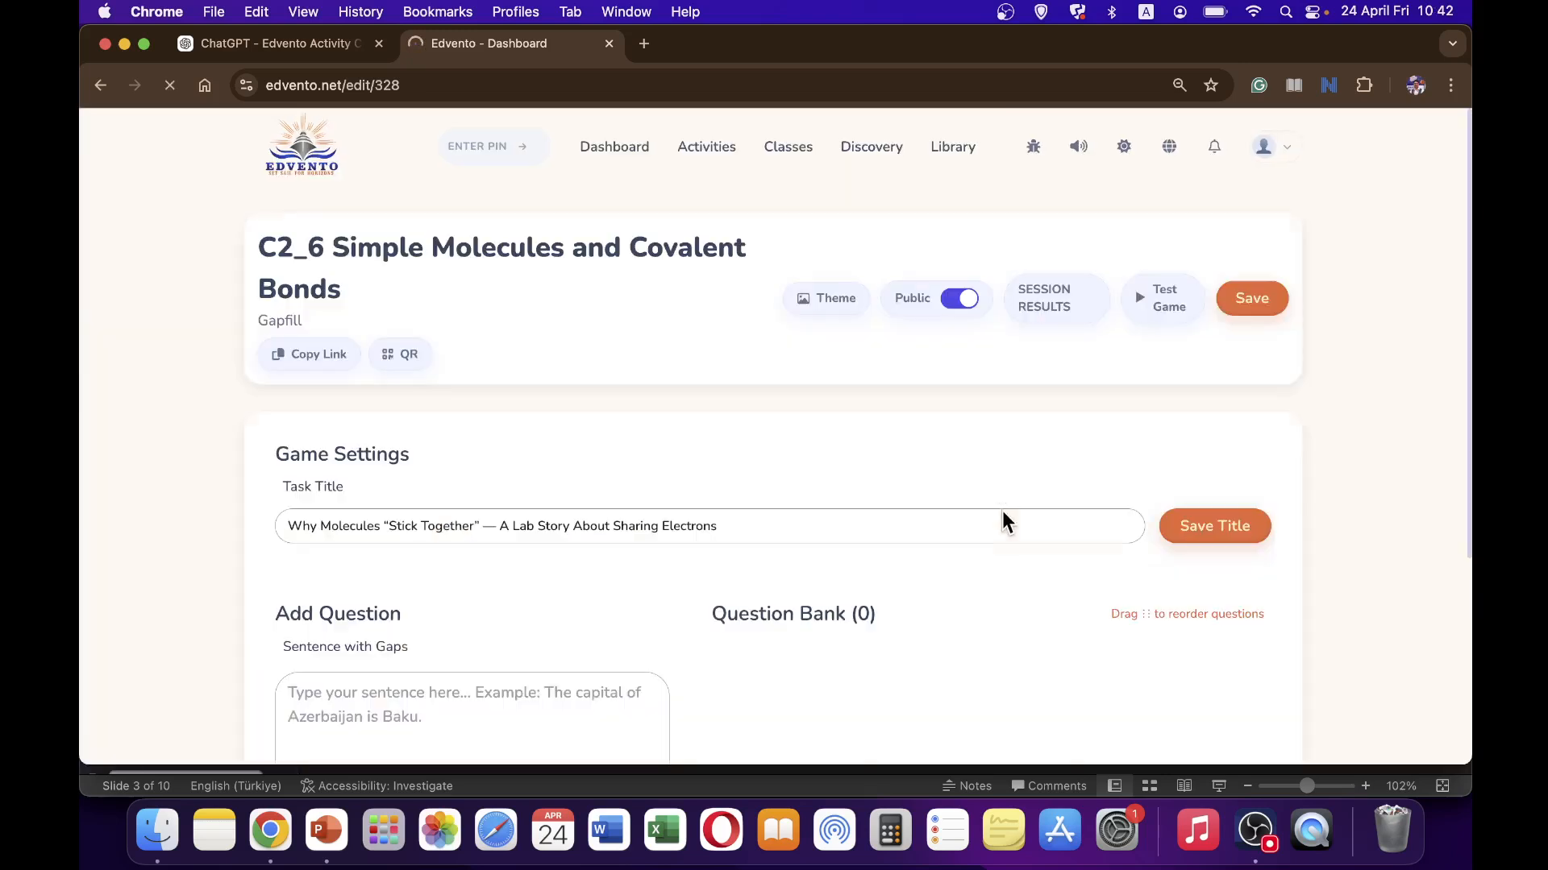
Read the hint about hiding words under the Sentence with Gaps field
scroll(774, 496, down, 5)
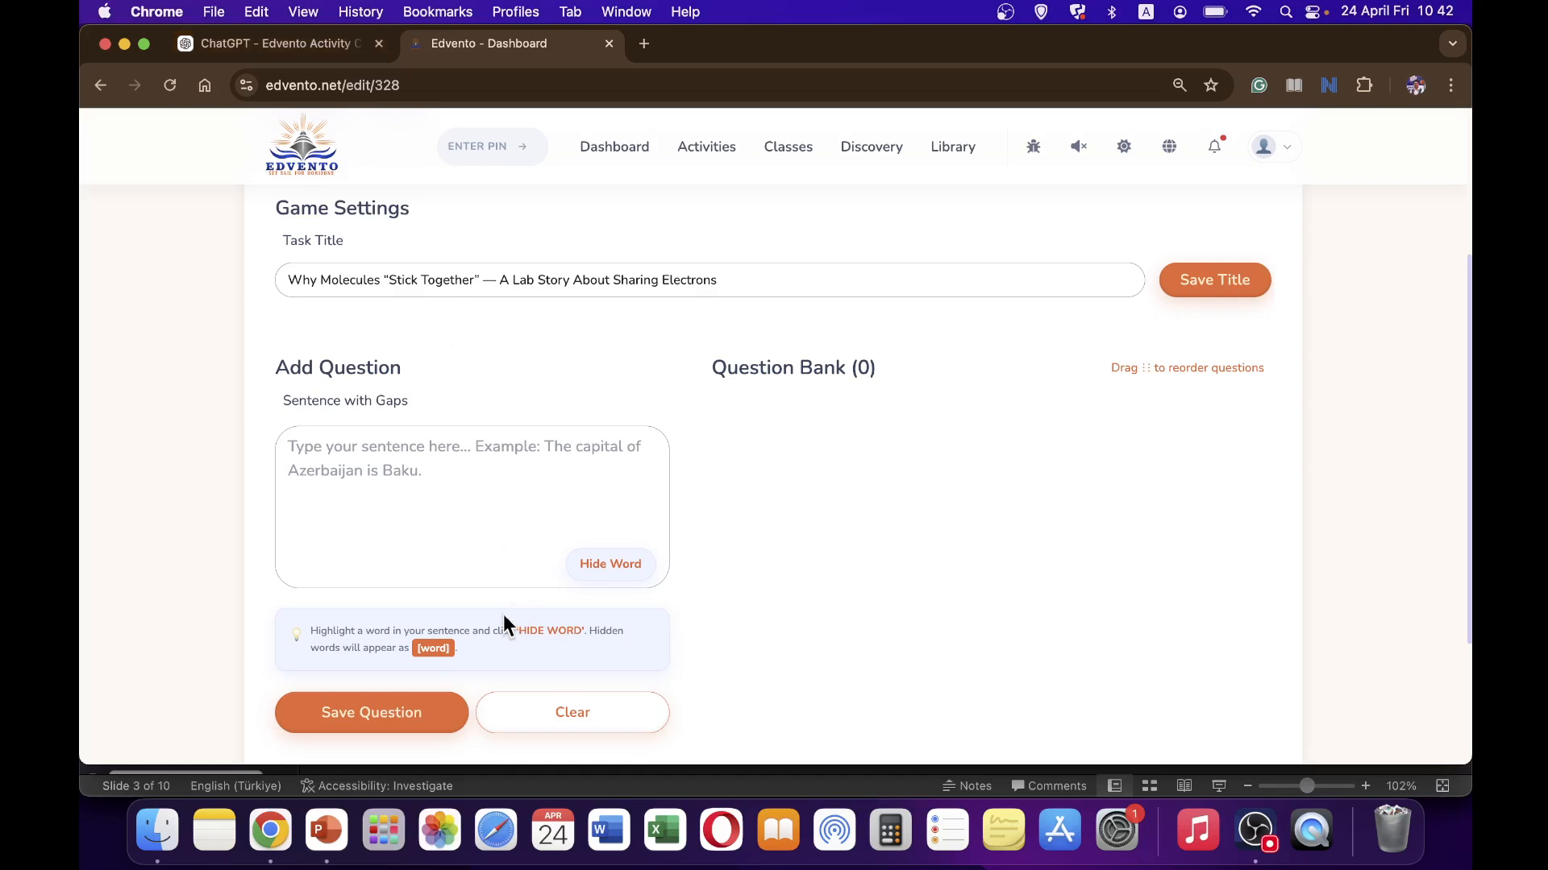
scroll(502, 556, down, 1)
drag(463, 634, 272, 608)
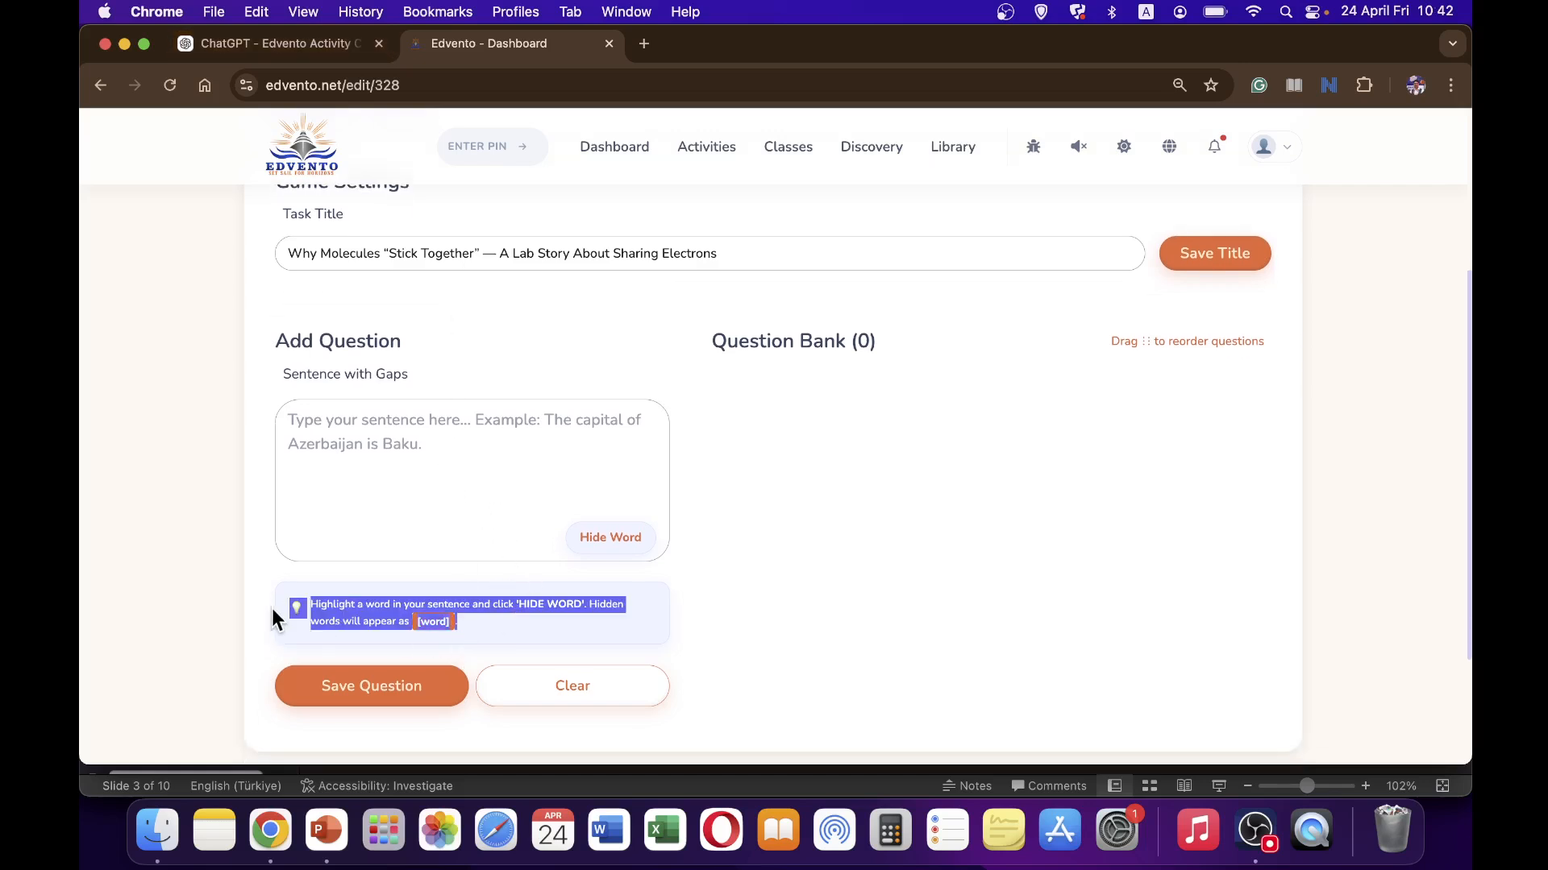
click(814, 538)
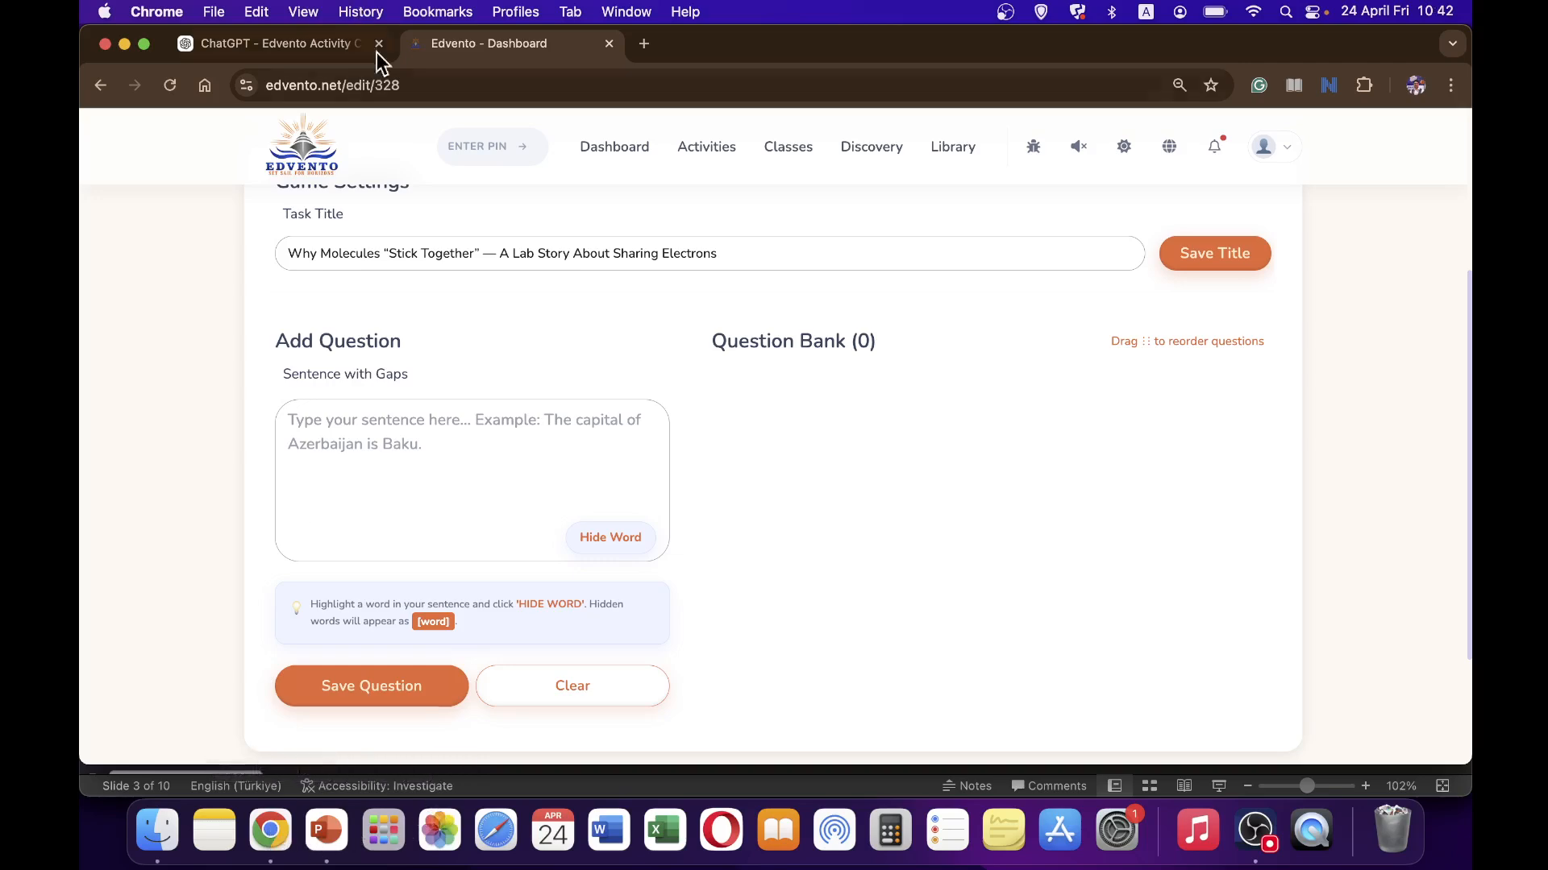
Return to the ChatGPT conversation and copy the three passage paragraphs, excluding the title and the closing question
click(274, 55)
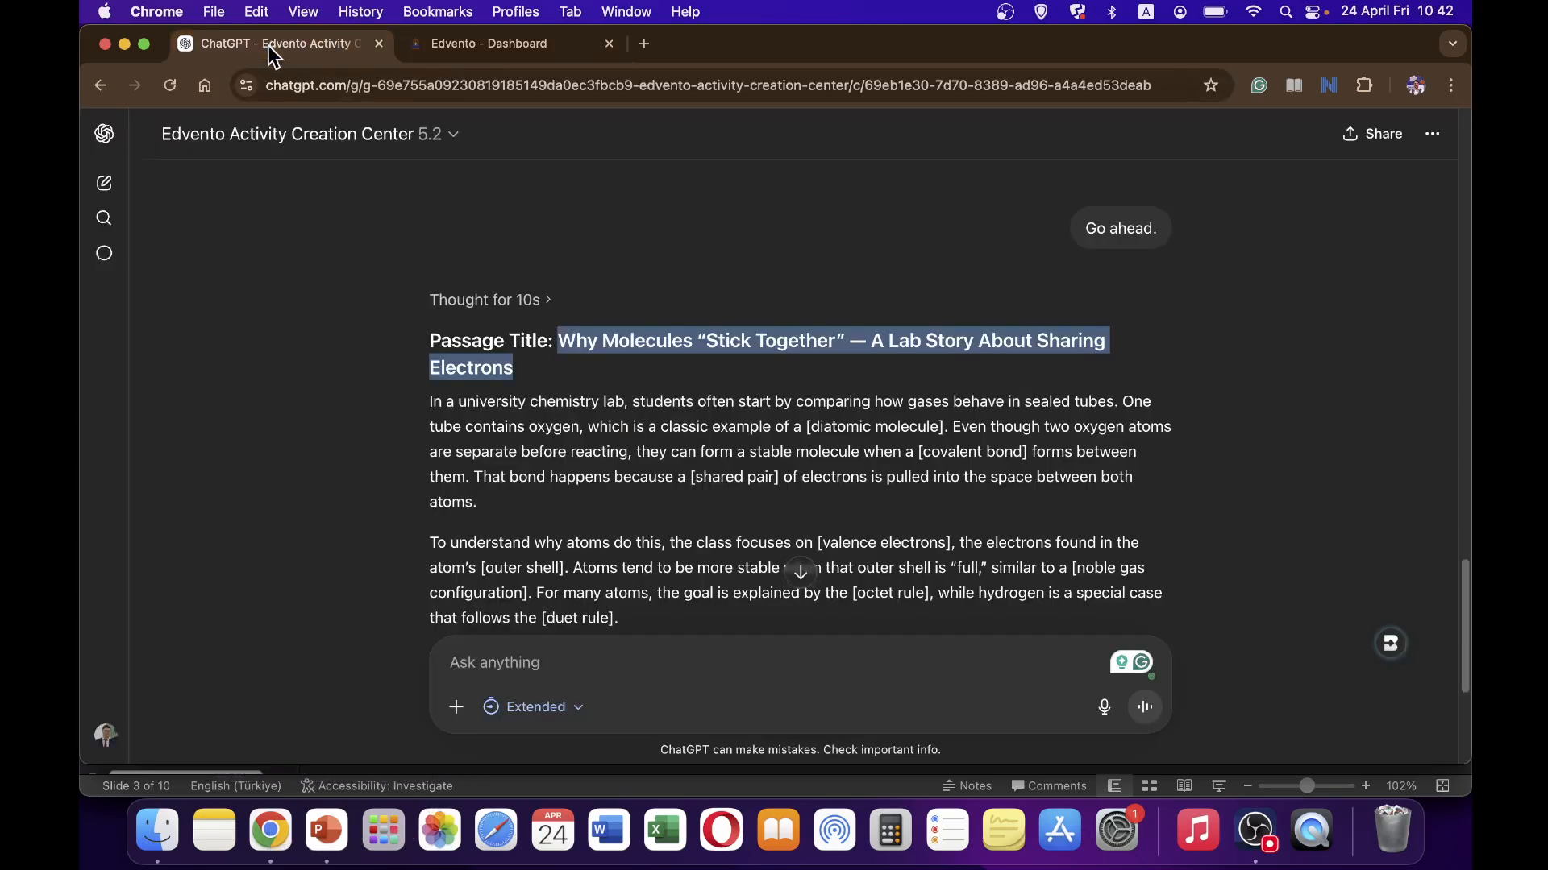
scroll(997, 476, down, 3)
scroll(924, 490, down, 1)
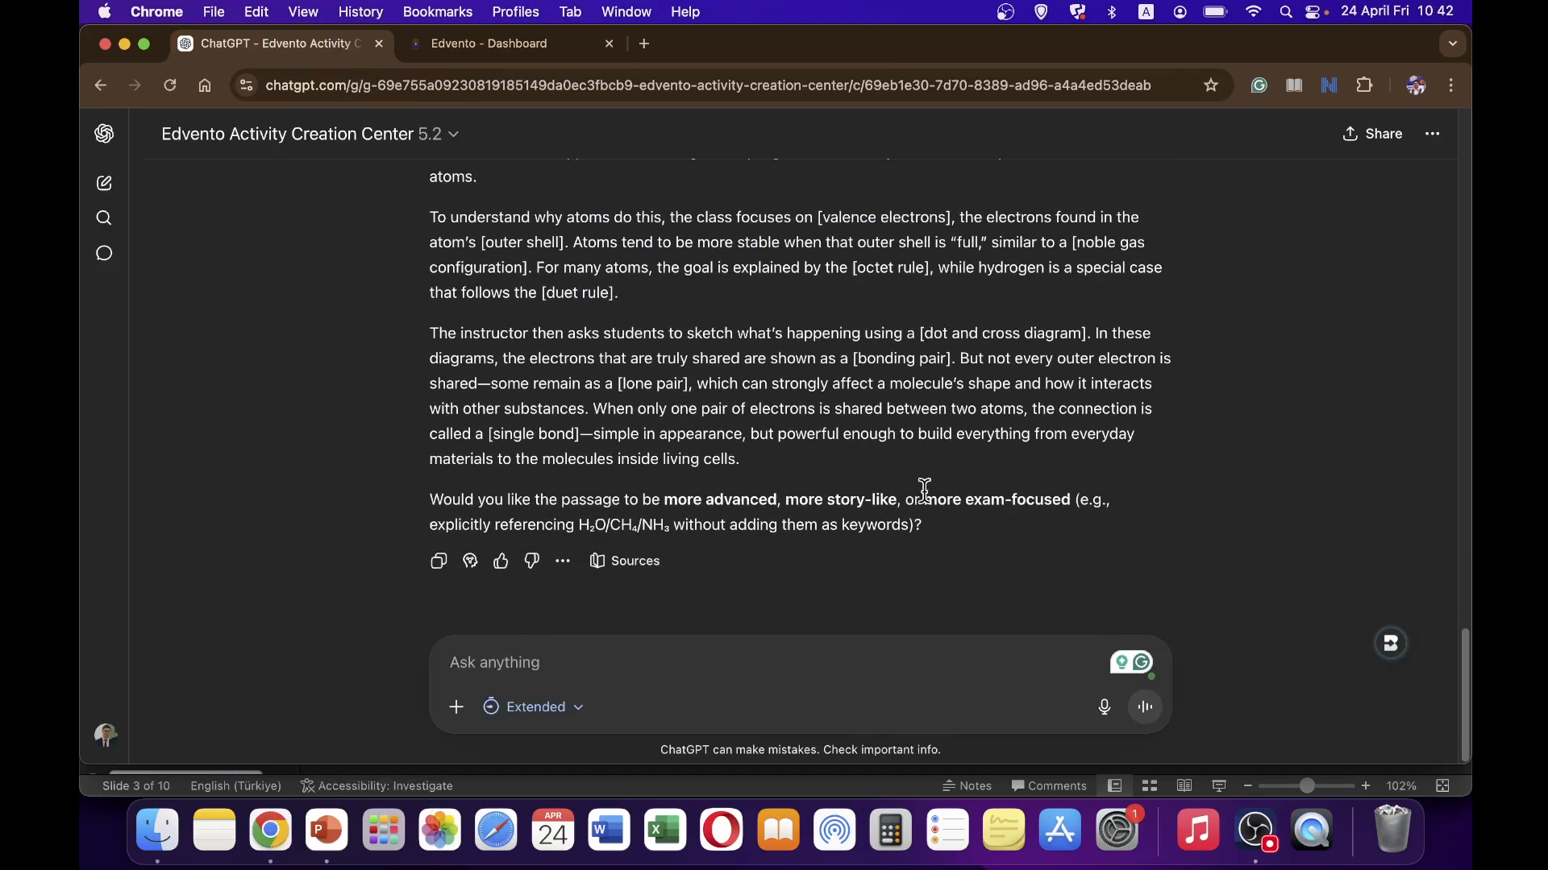
scroll(925, 490, up, 2)
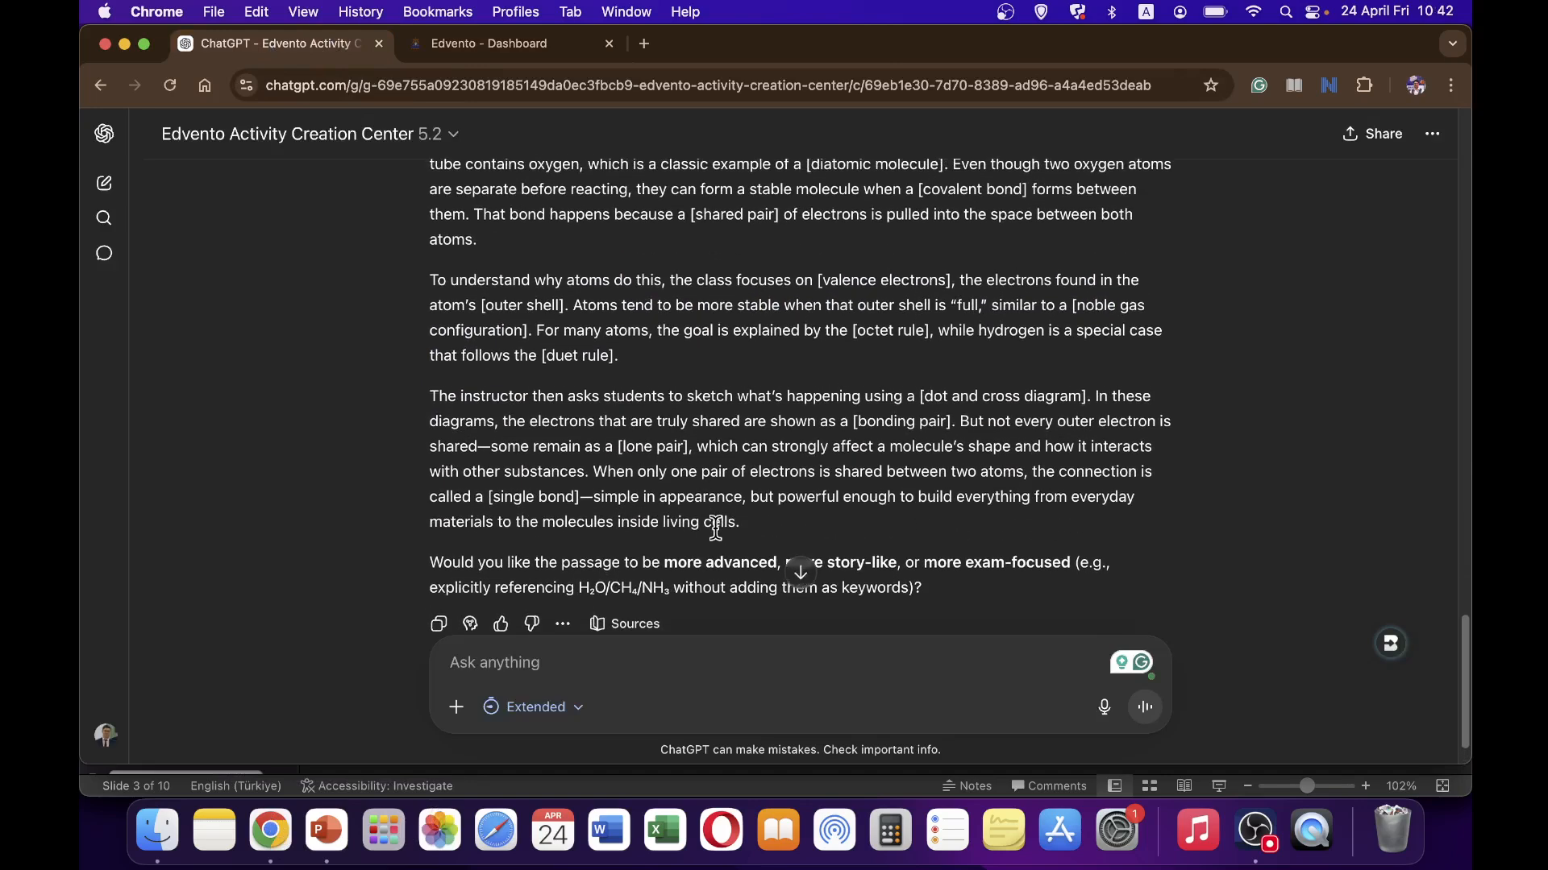
drag(748, 553, 607, 379)
click(429, 377)
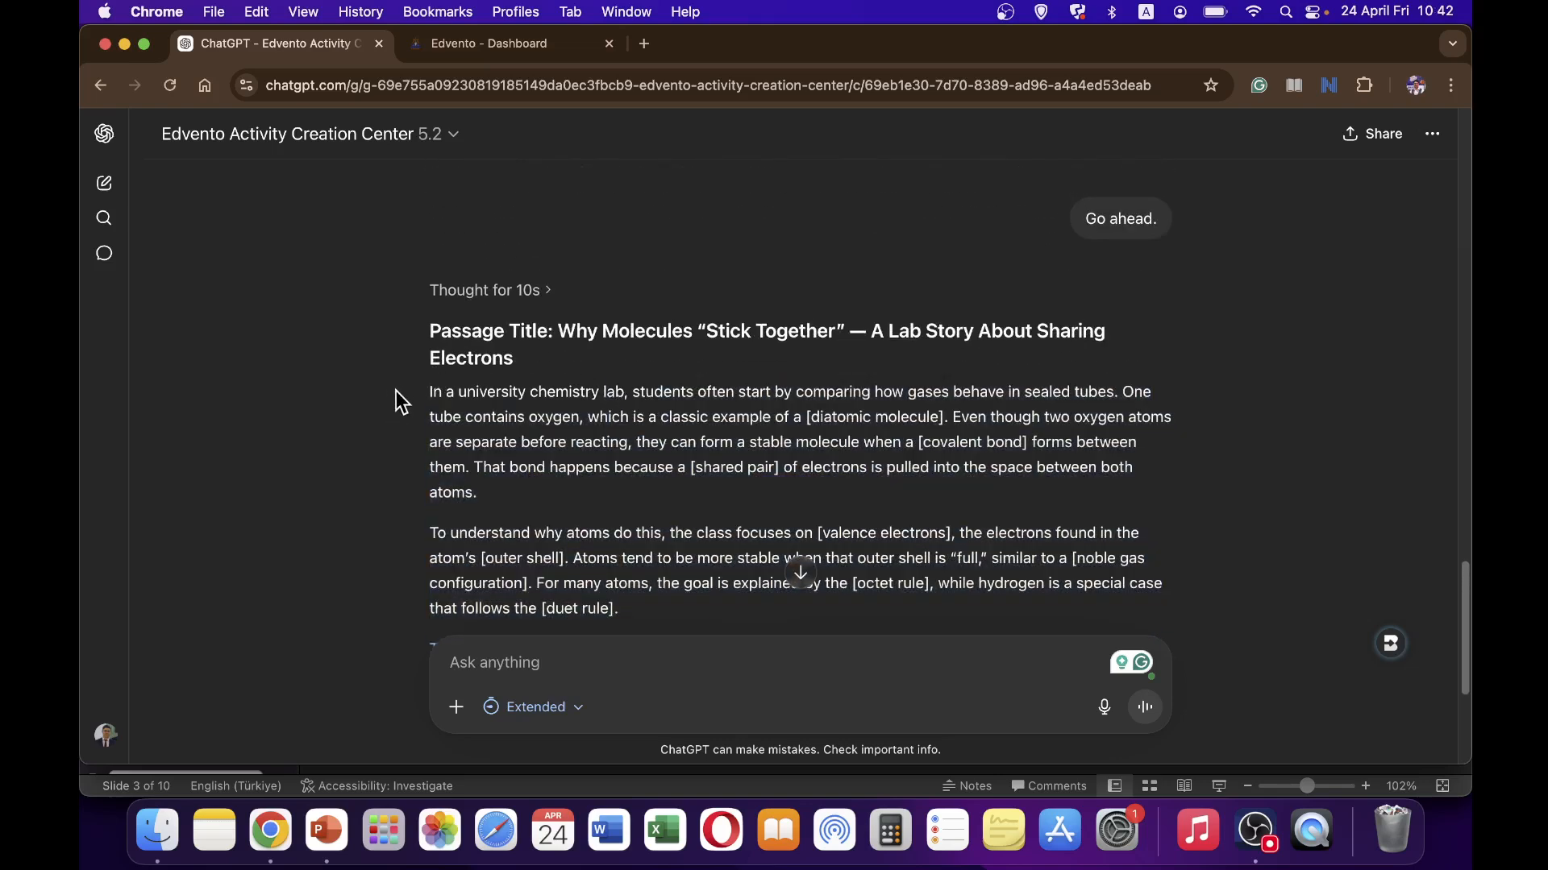
drag(396, 392, 656, 576)
scroll(660, 480, down, 4)
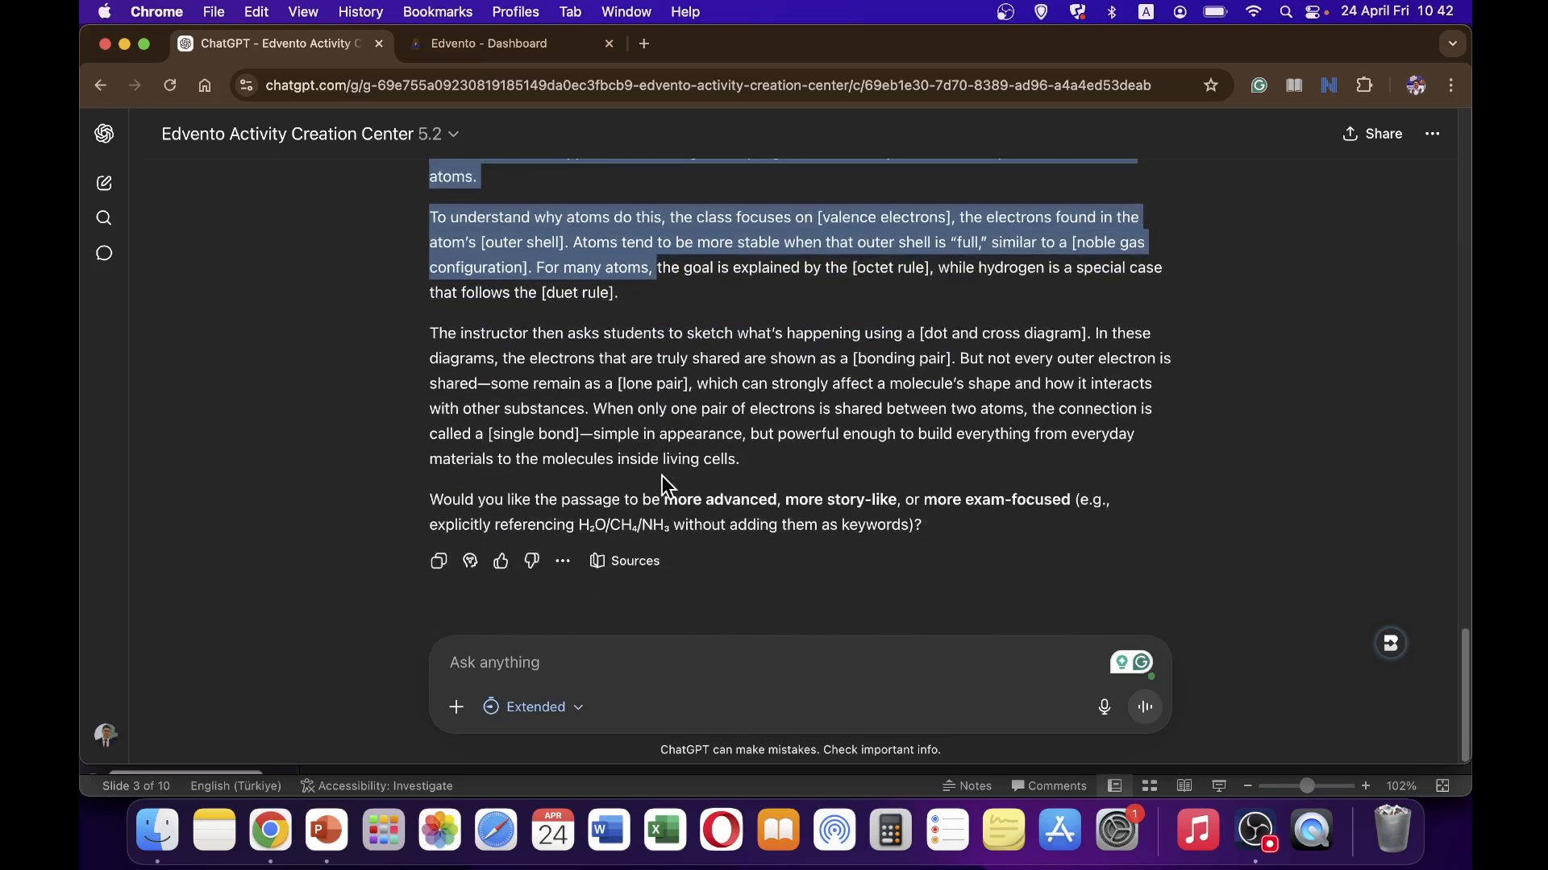
shift+click(751, 475)
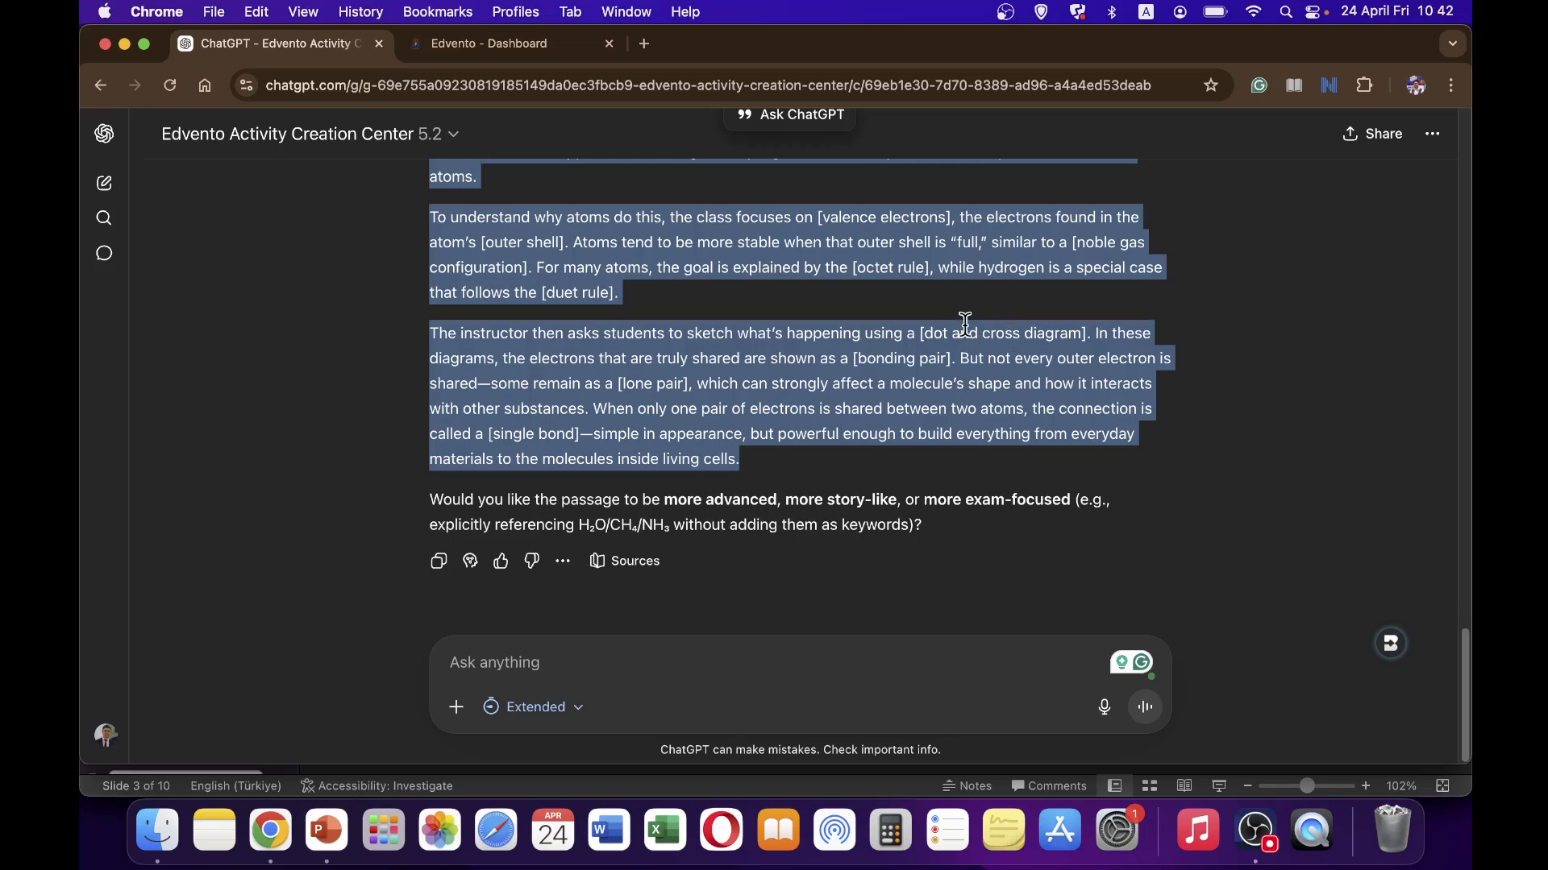
Switch to the Edvento editor, paste the passage as the sentence with gaps and check its beginning
click(475, 40)
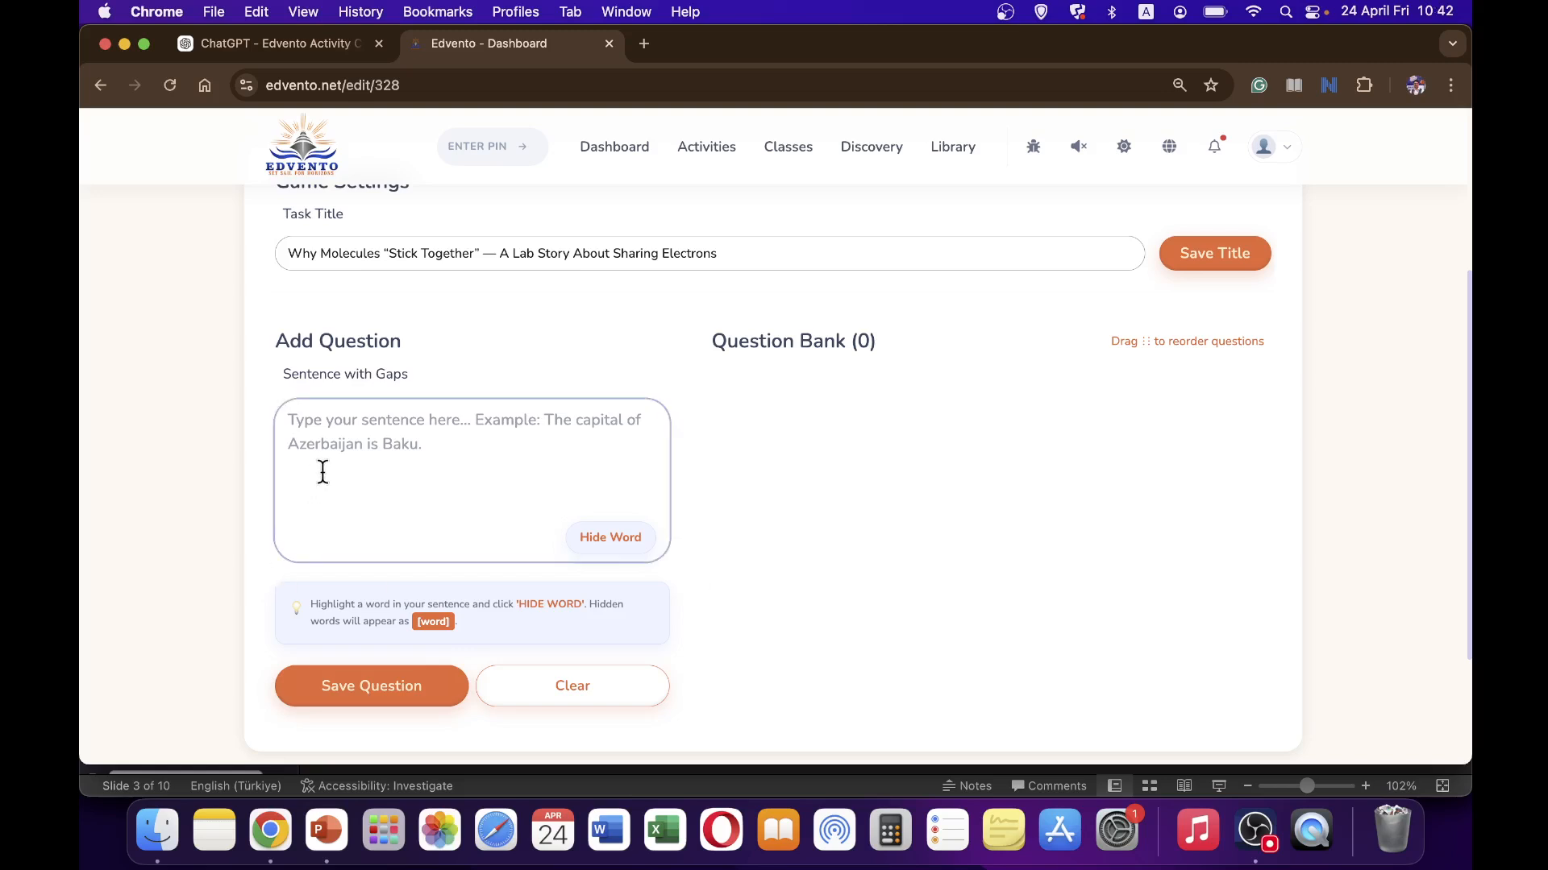
key(super+v)
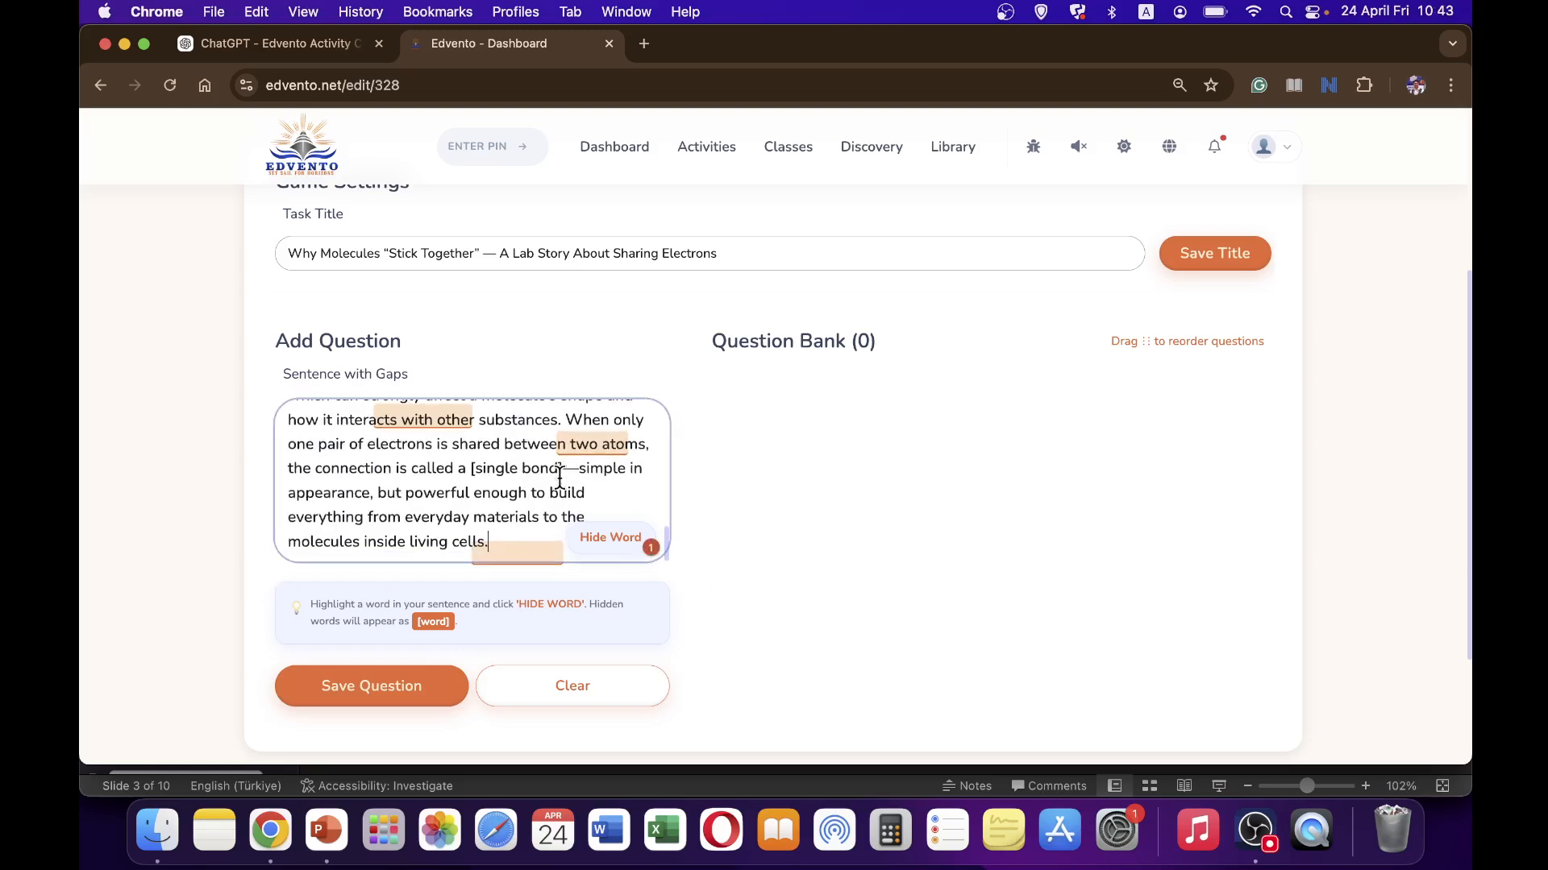
scroll(549, 479, up, 10)
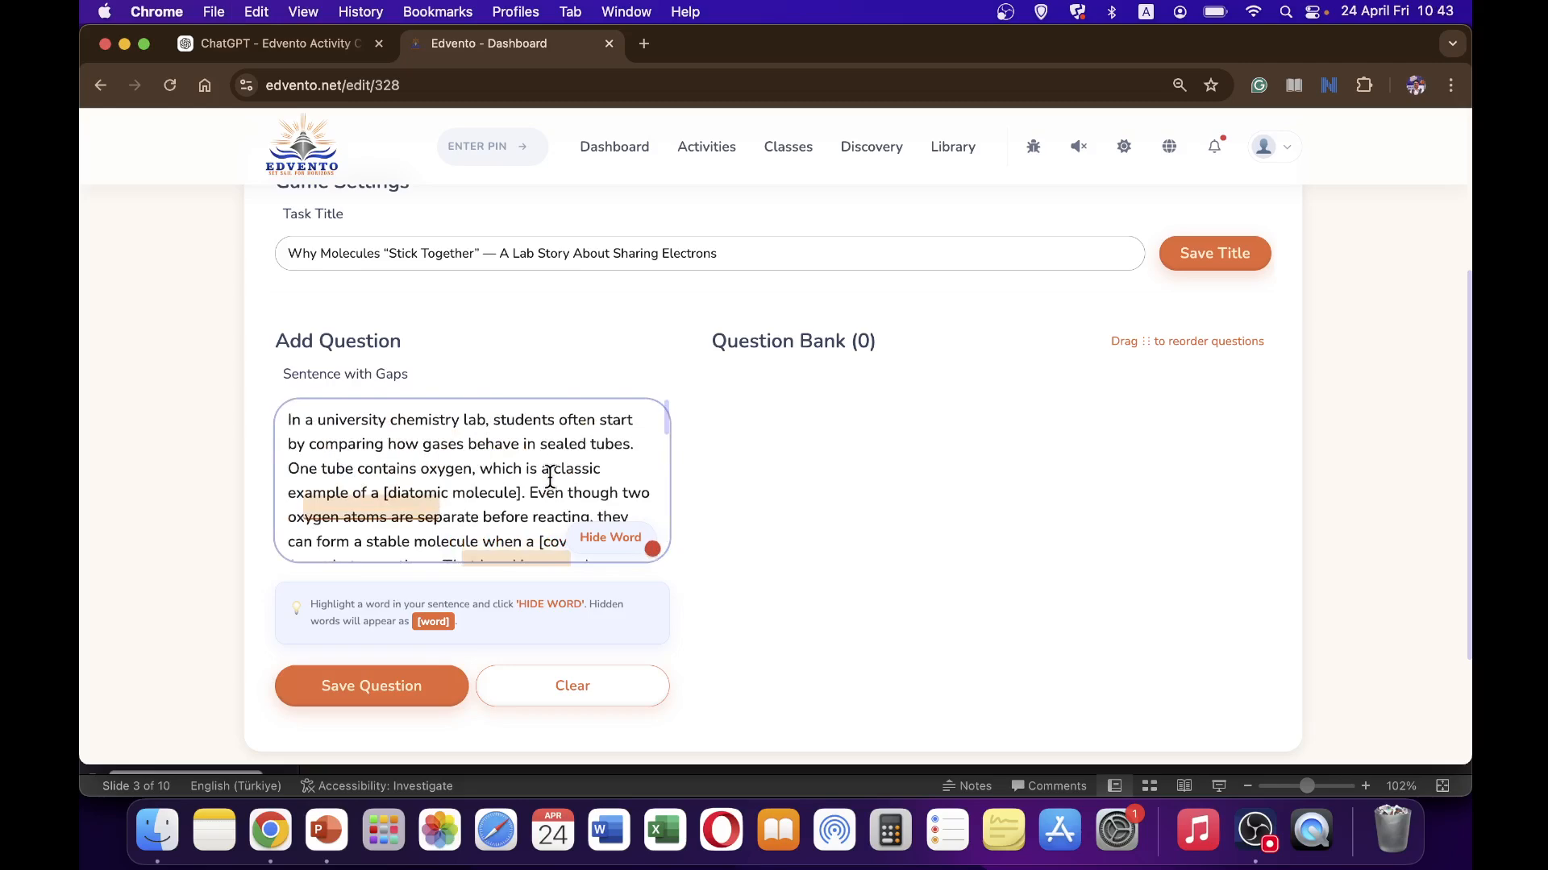
scroll(420, 445, up, 4)
scroll(740, 448, down, 5)
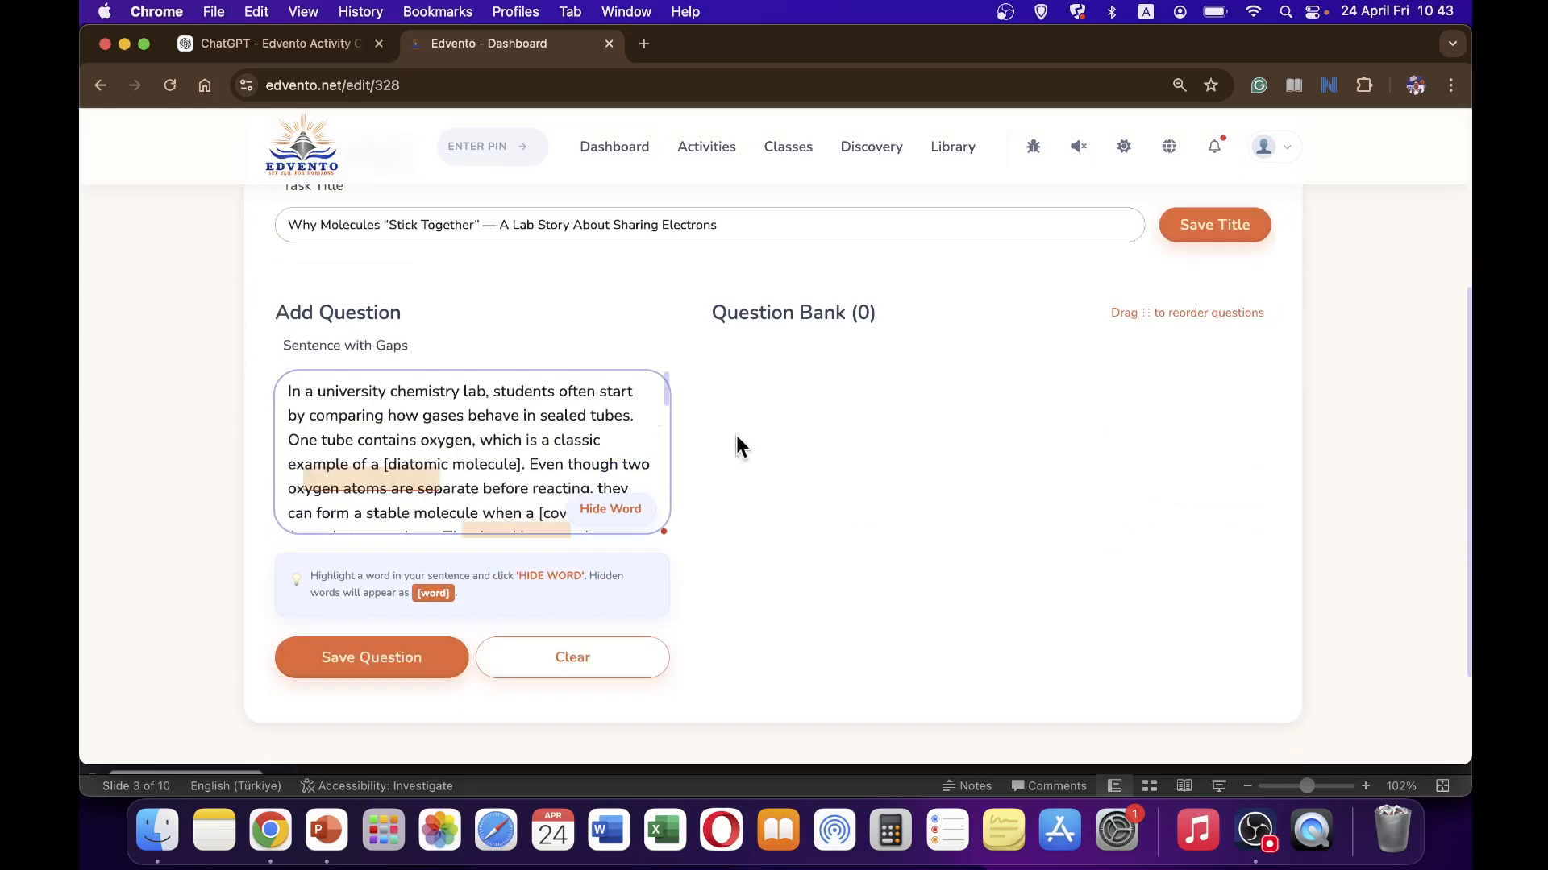
Cut the second and third paragraphs from the pasted passage and save the remaining oxygen paragraph as the first question
scroll(431, 500, down, 4)
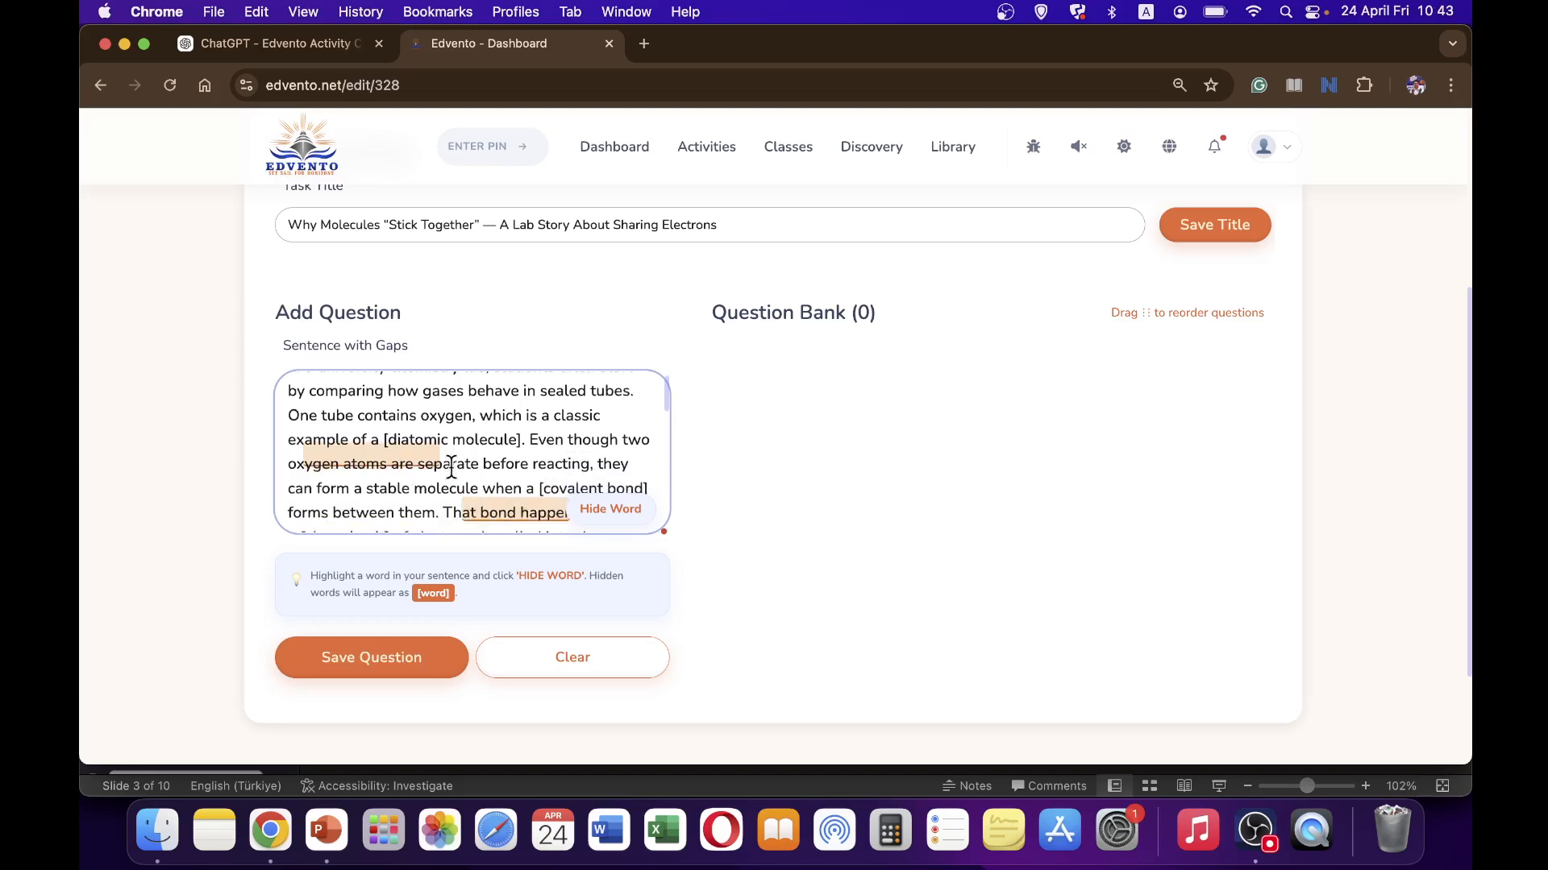
click(297, 507)
key(super+a)
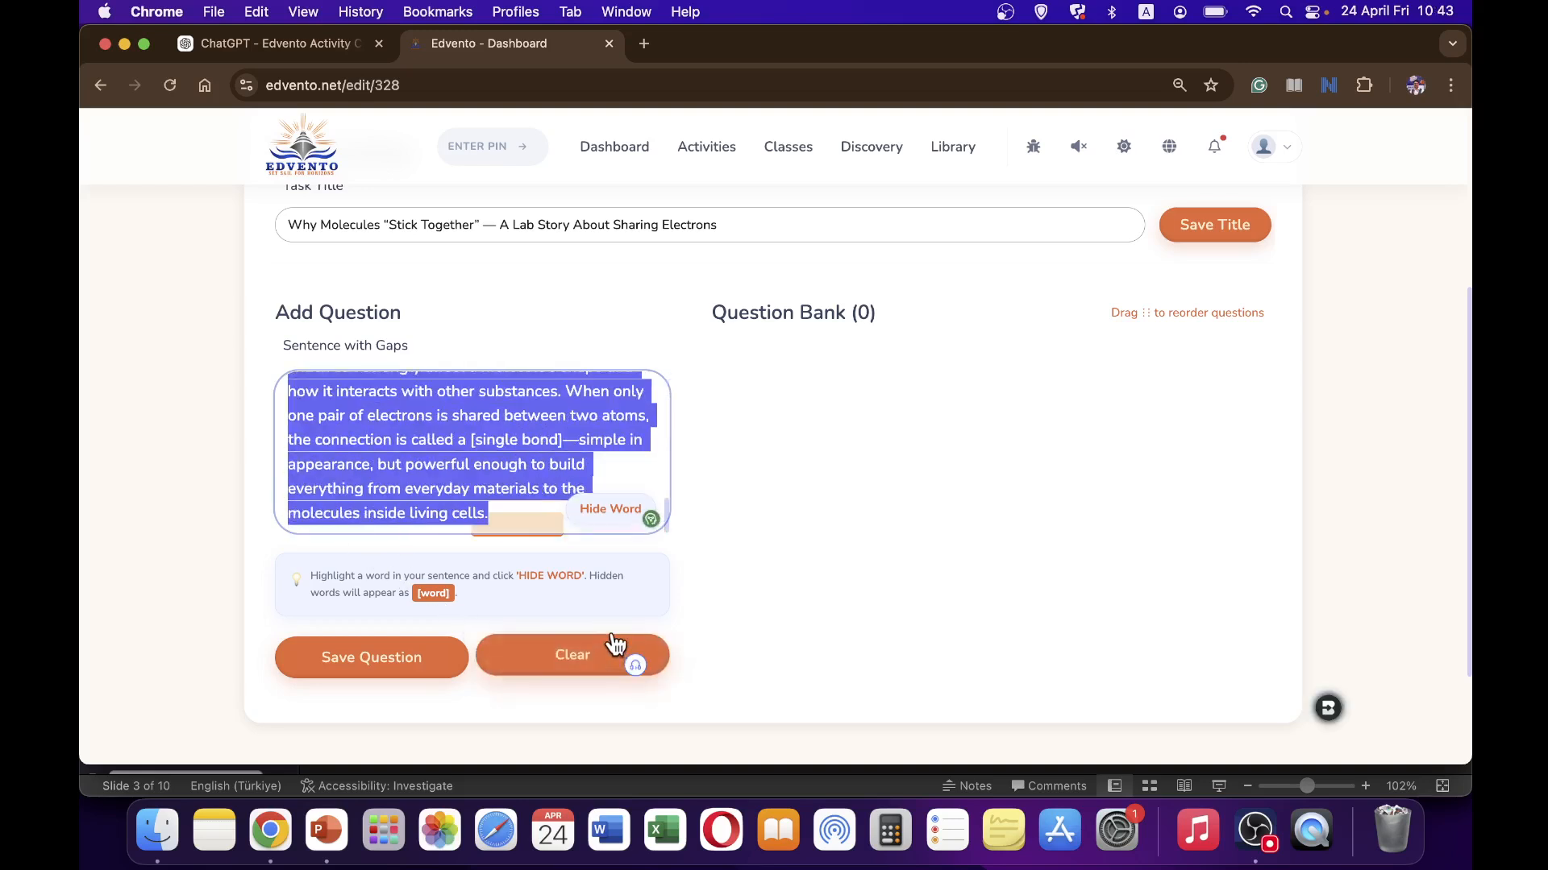
click(615, 645)
scroll(428, 468, up, 3)
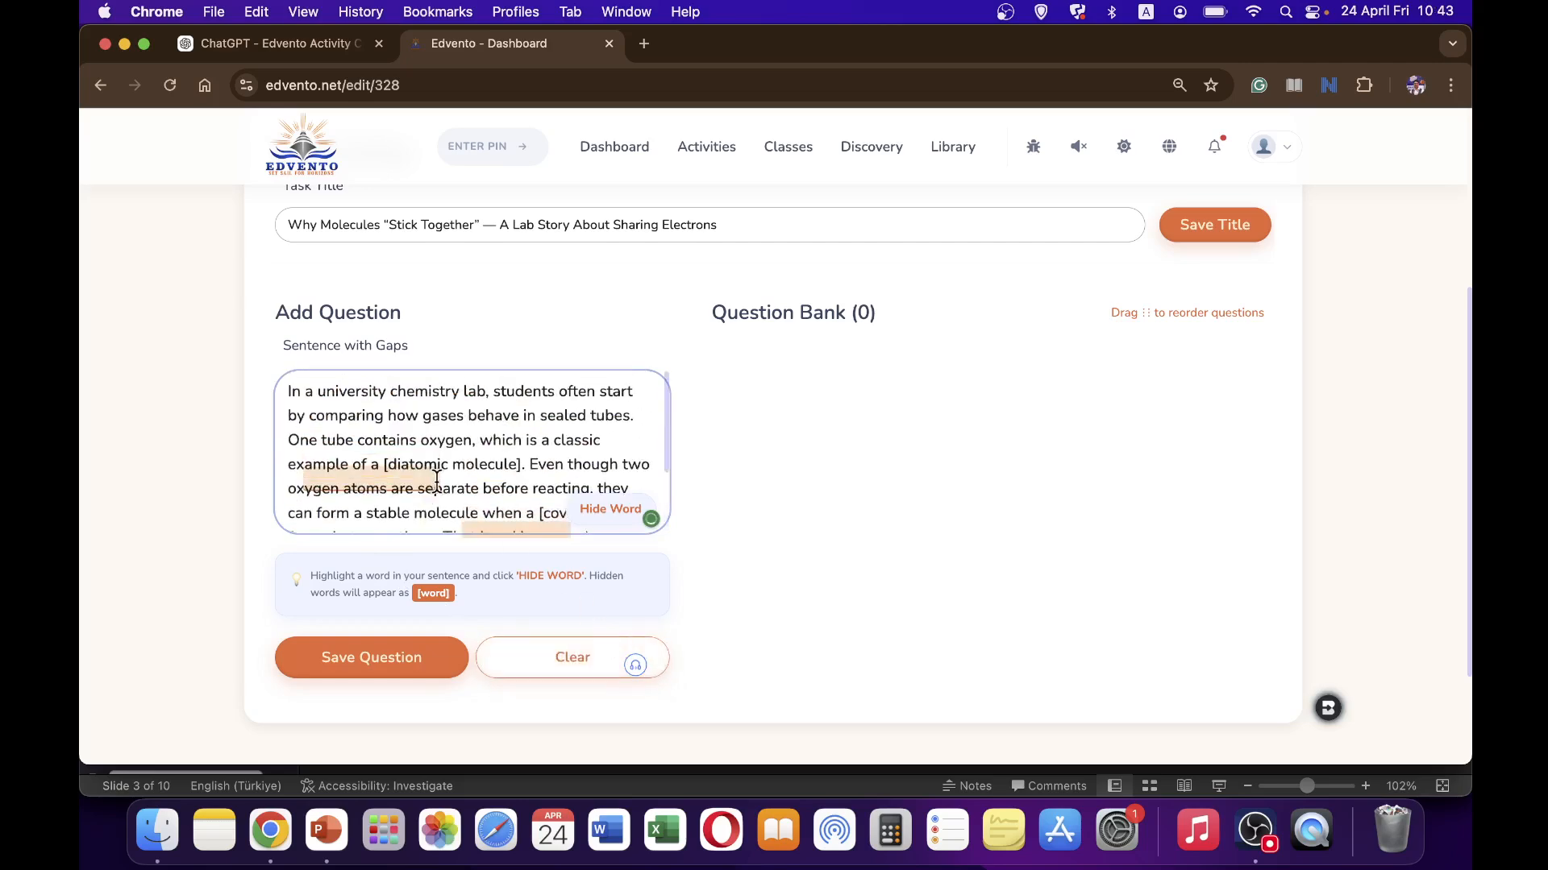
scroll(437, 481, down, 1)
scroll(438, 480, down, 3)
scroll(438, 484, up, 1)
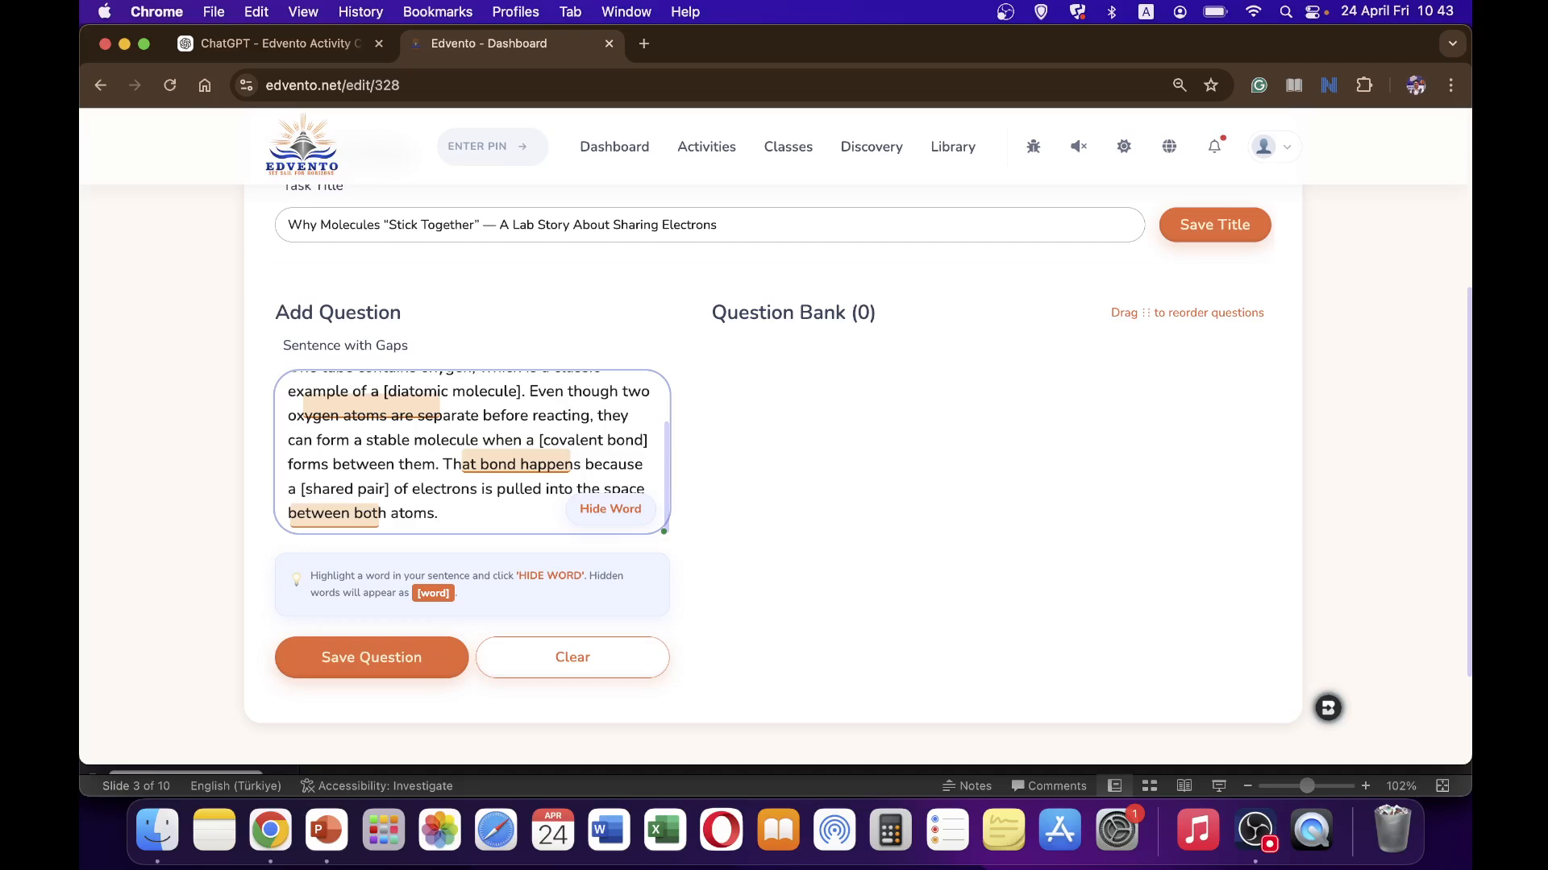
click(391, 666)
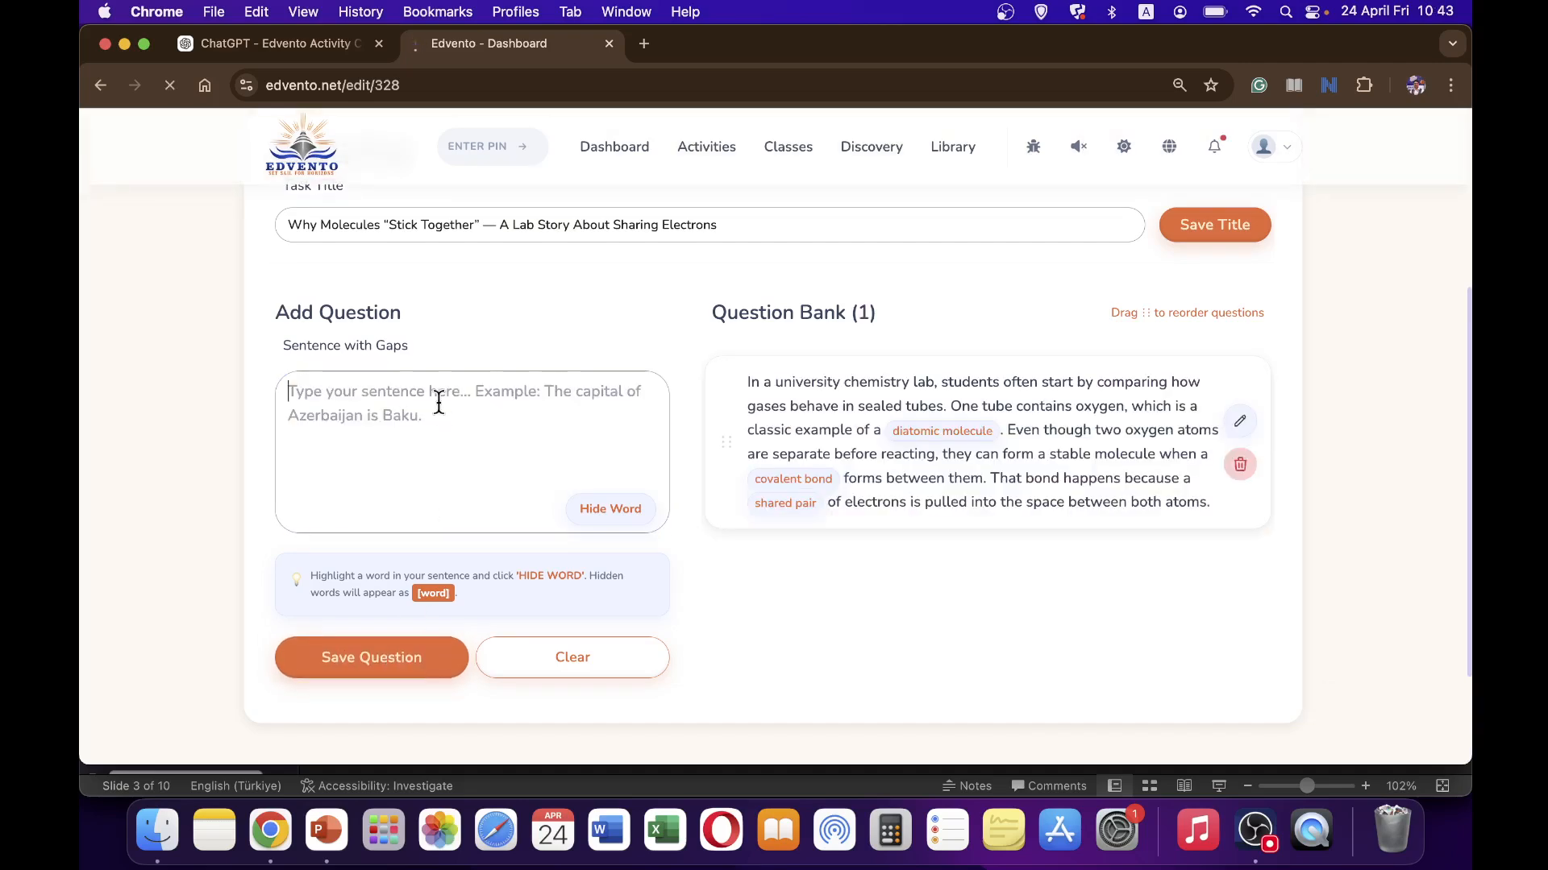
Paste the cut text as a new sentence with gaps, delete its leading blank line and save it as the second question
key(super+v)
scroll(455, 411, up, 5)
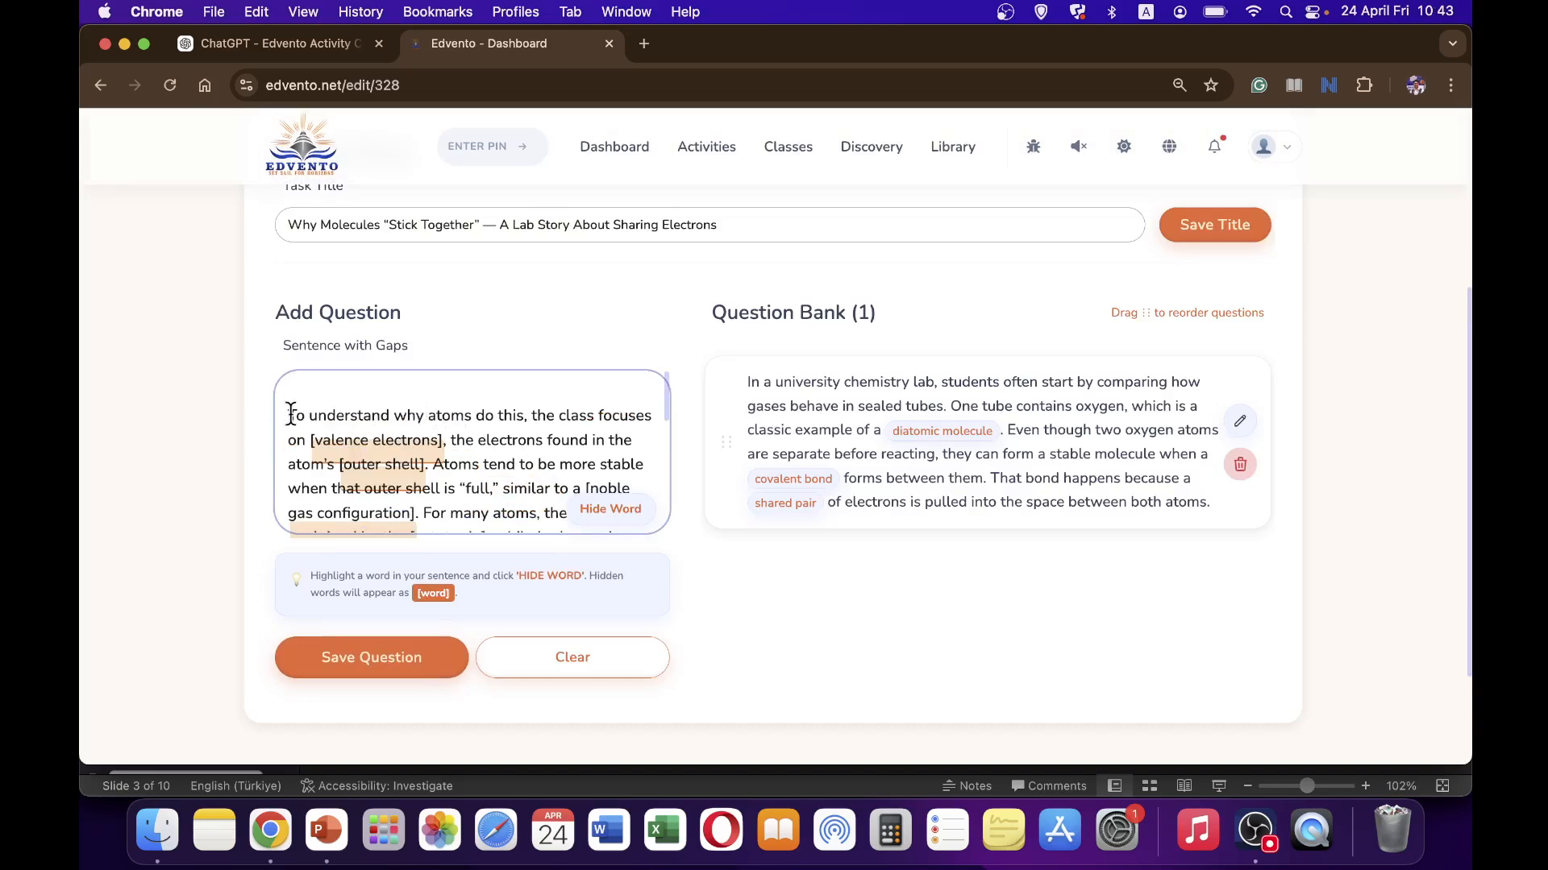
key(Delete)
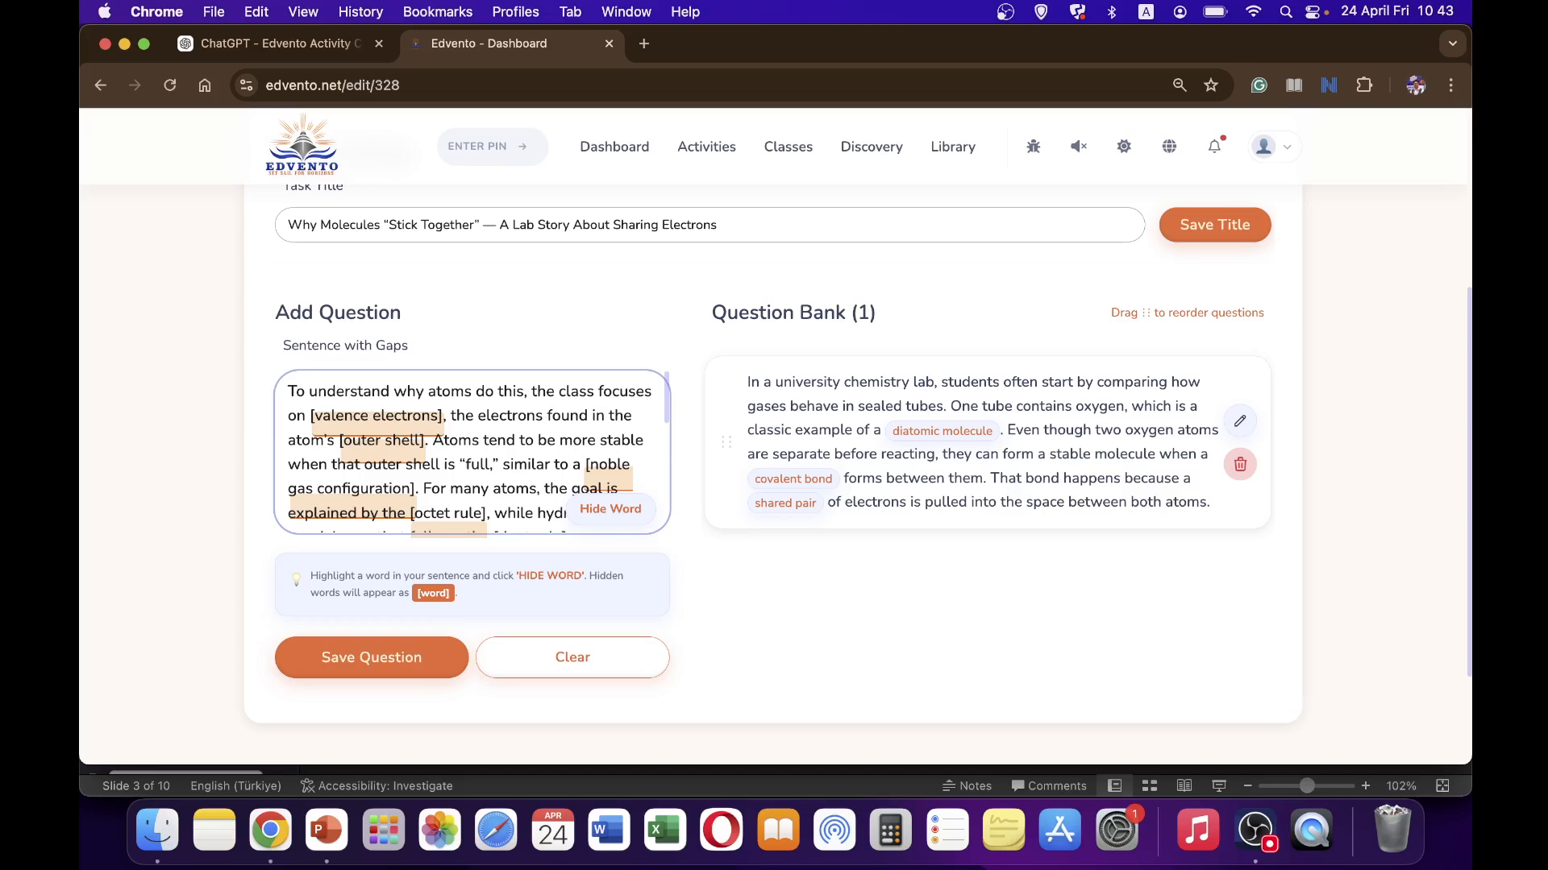
scroll(419, 425, down, 5)
click(463, 510)
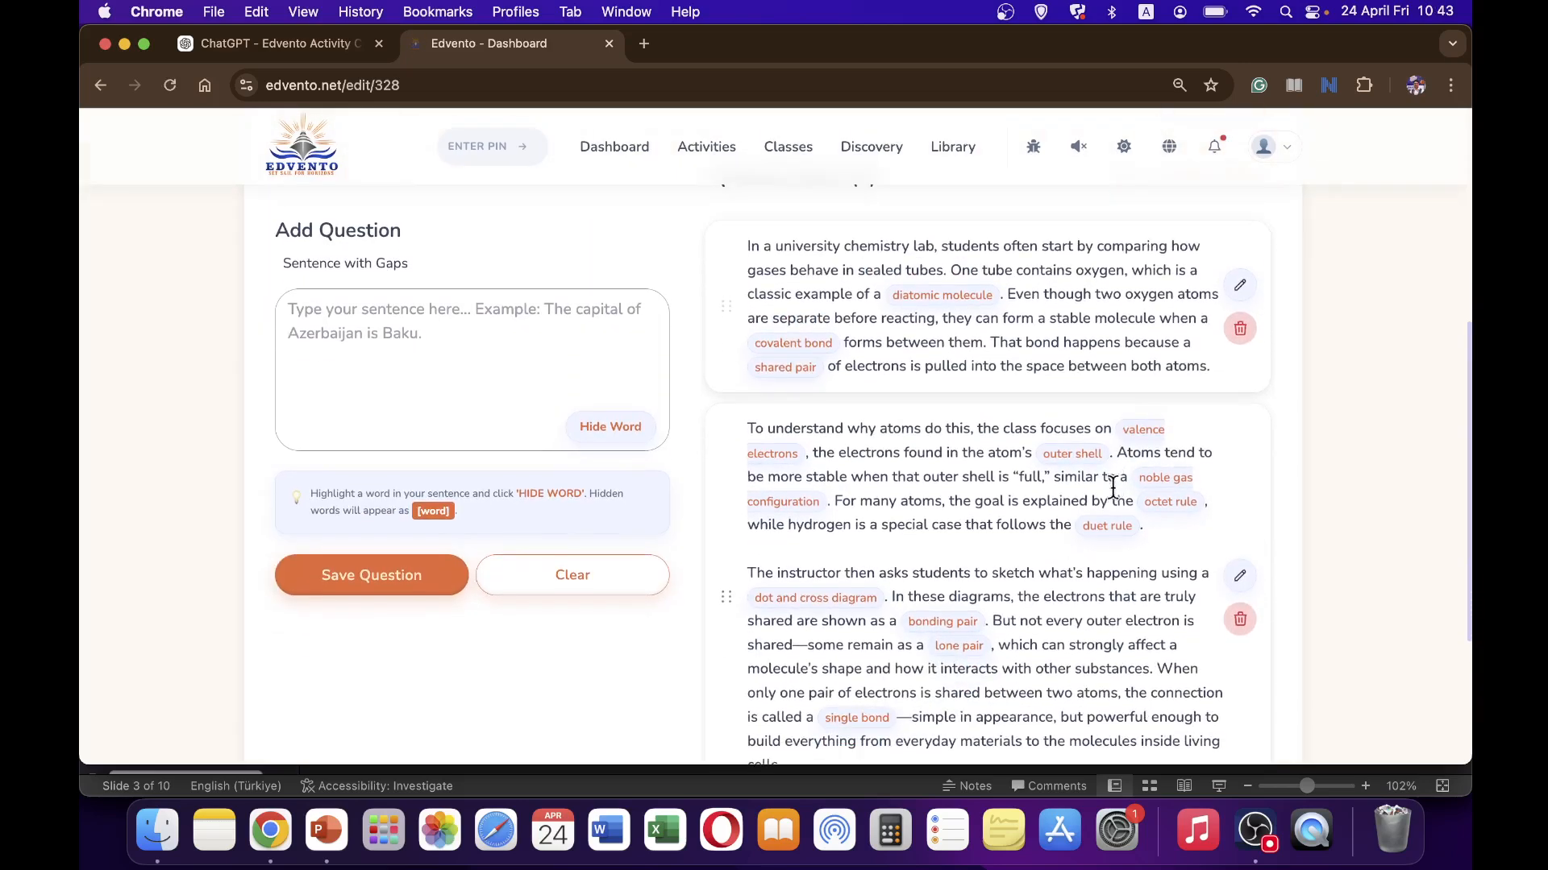
Edit the second question, cut its paragraph beginning "The instructor then asks students" along with the blank line above it, and save the question
scroll(1169, 451, up, 3)
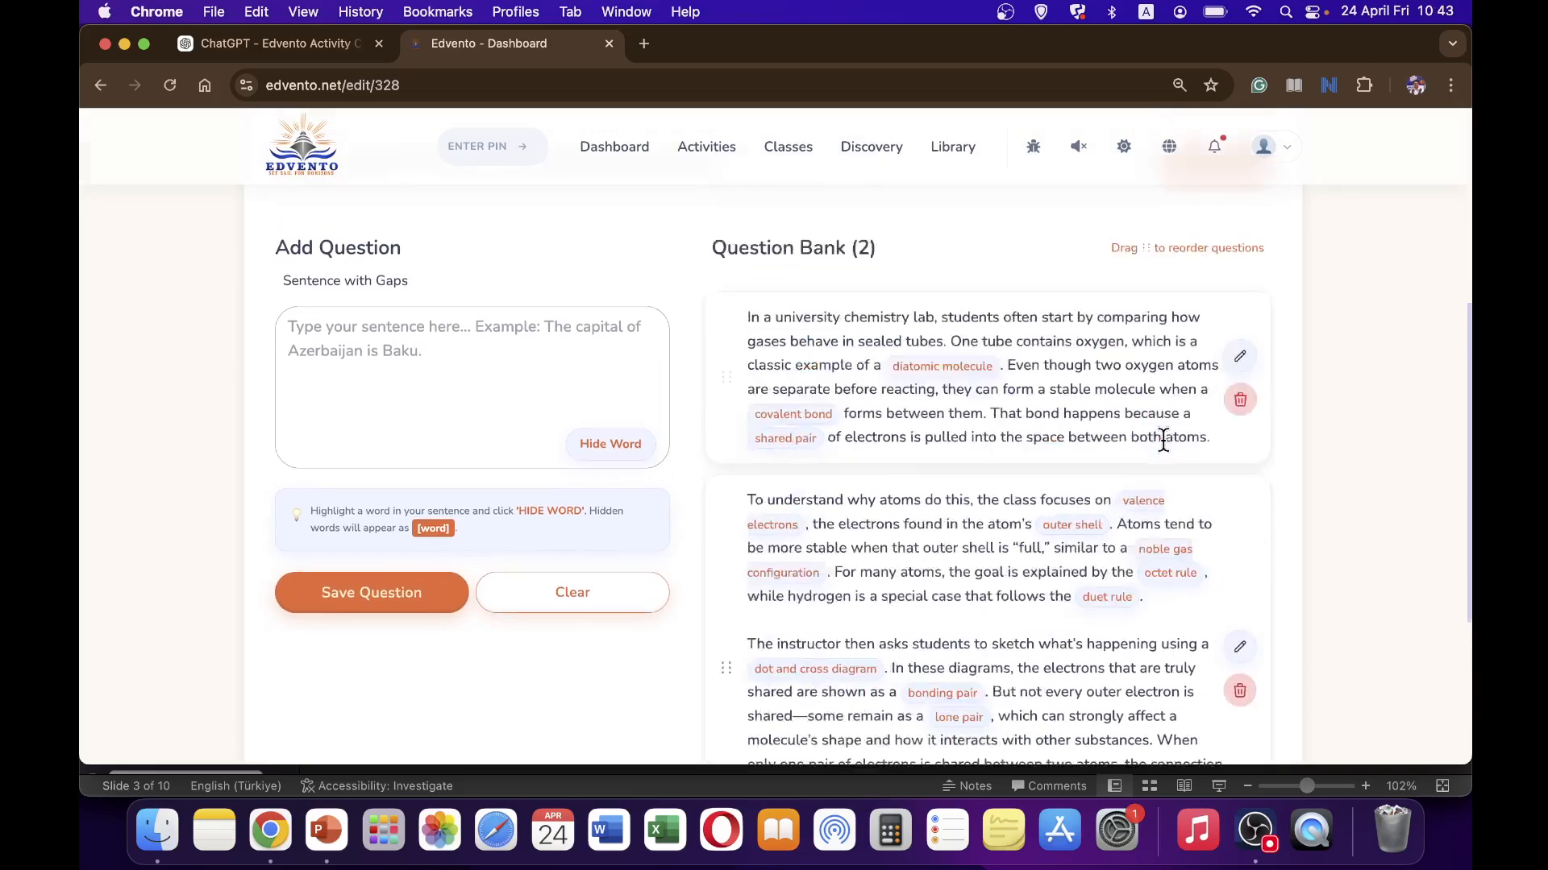
scroll(1033, 441, down, 4)
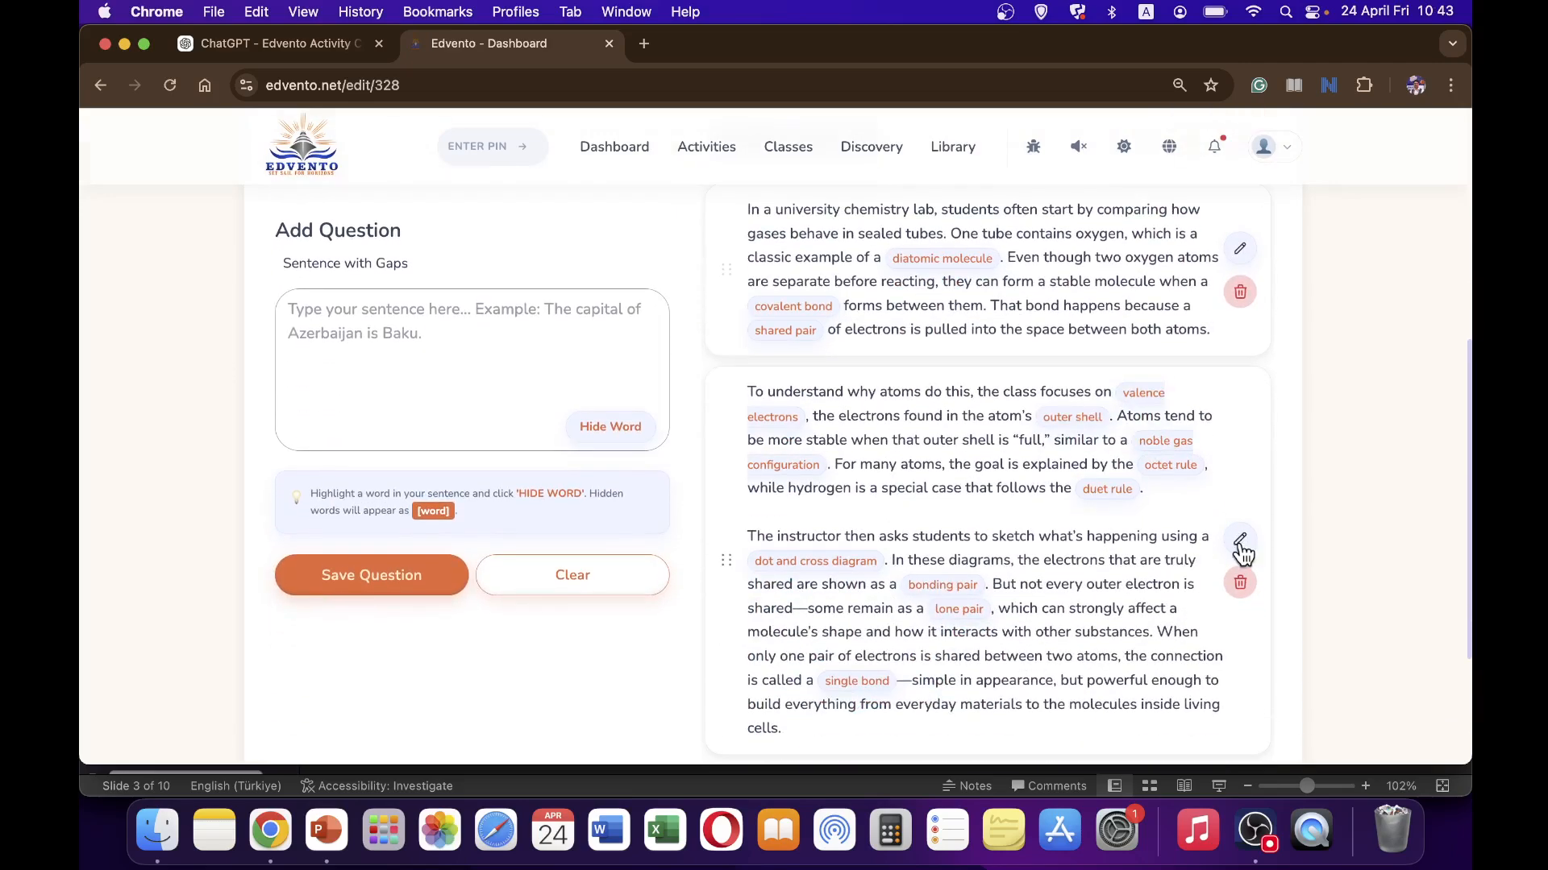
click(1242, 544)
scroll(539, 580, down, 4)
scroll(556, 430, up, 3)
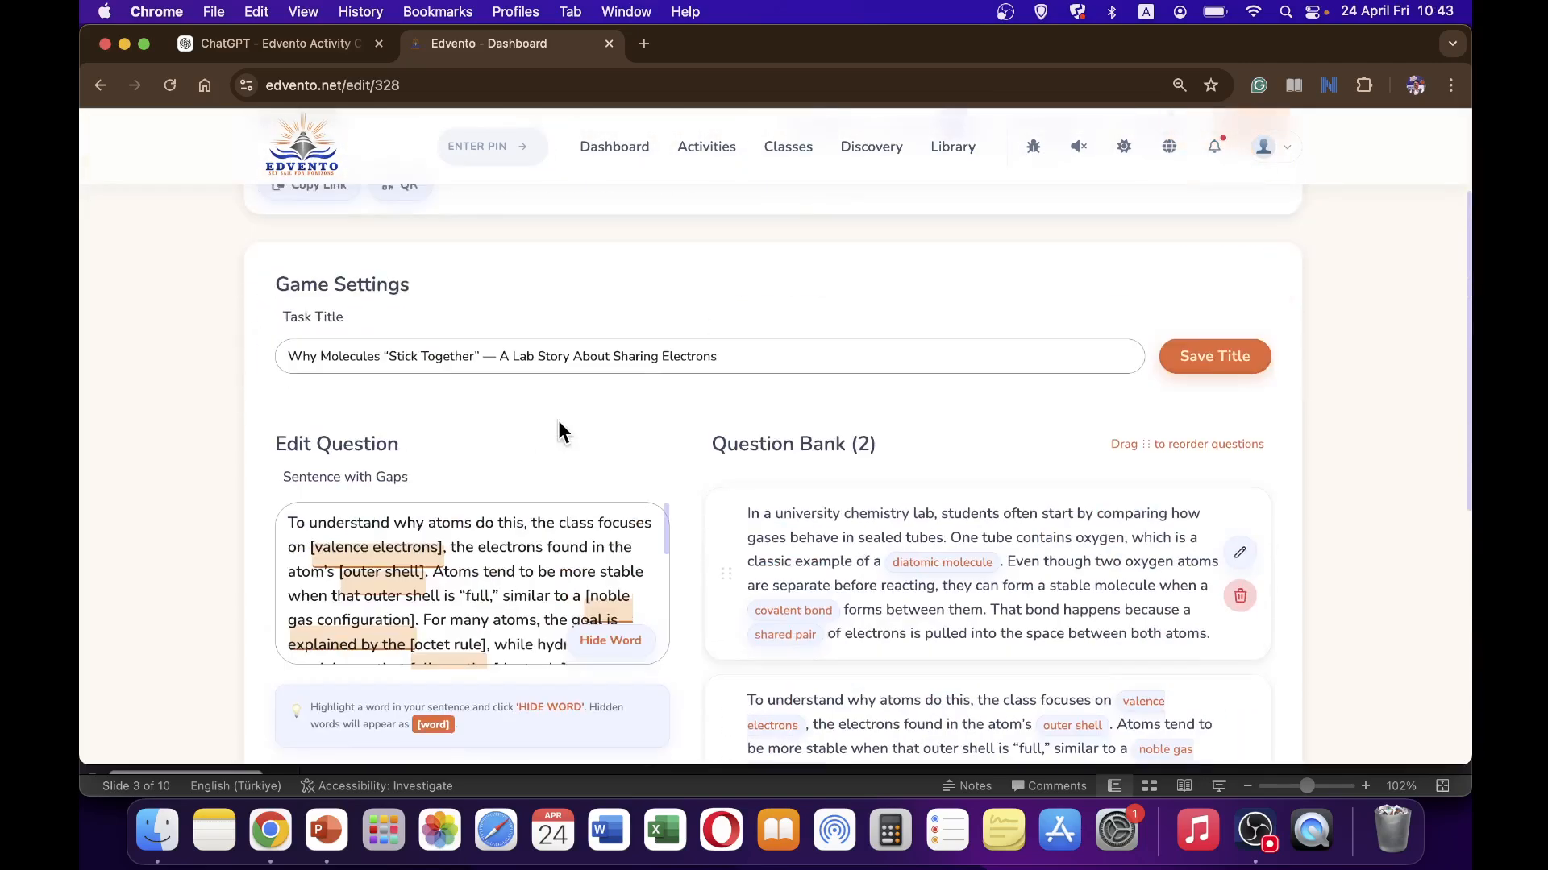
scroll(562, 427, down, 3)
scroll(561, 422, down, 4)
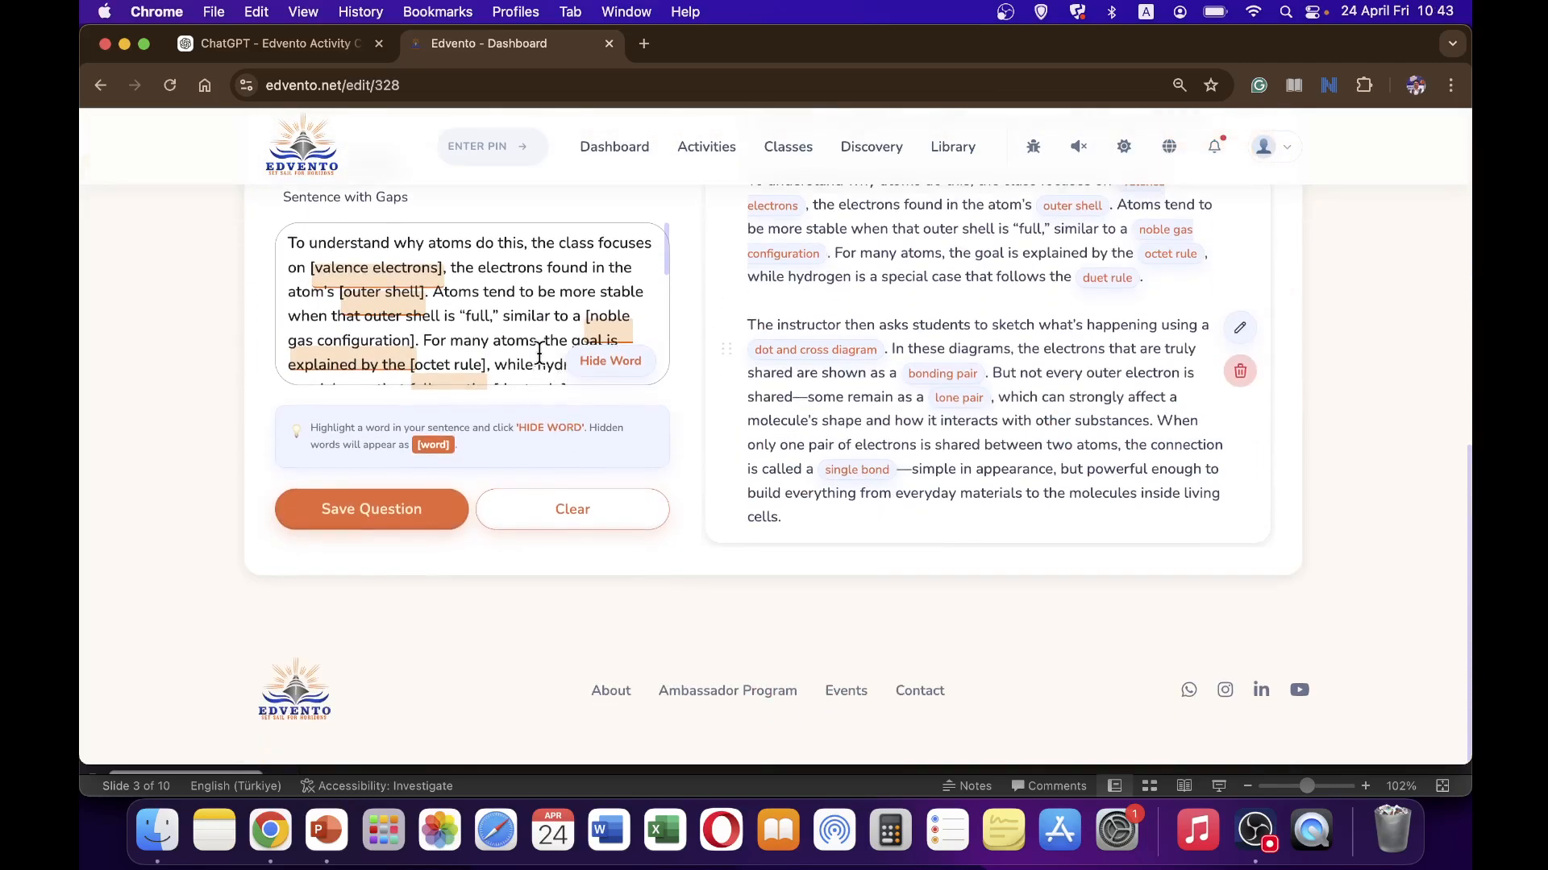
click(540, 352)
scroll(651, 370, down, 10)
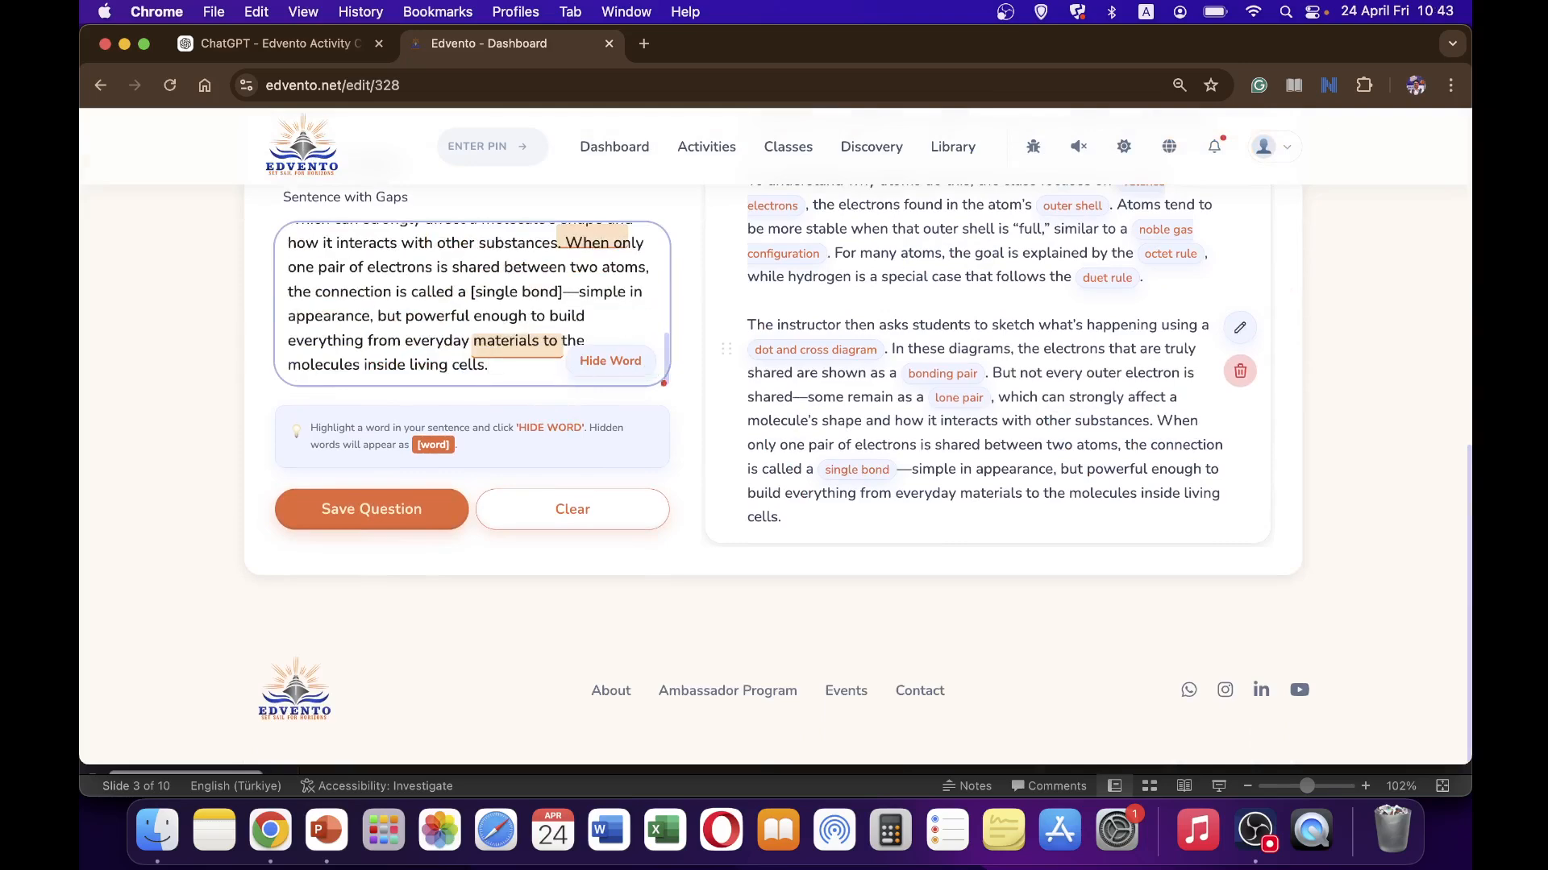
drag(523, 364, 272, 330)
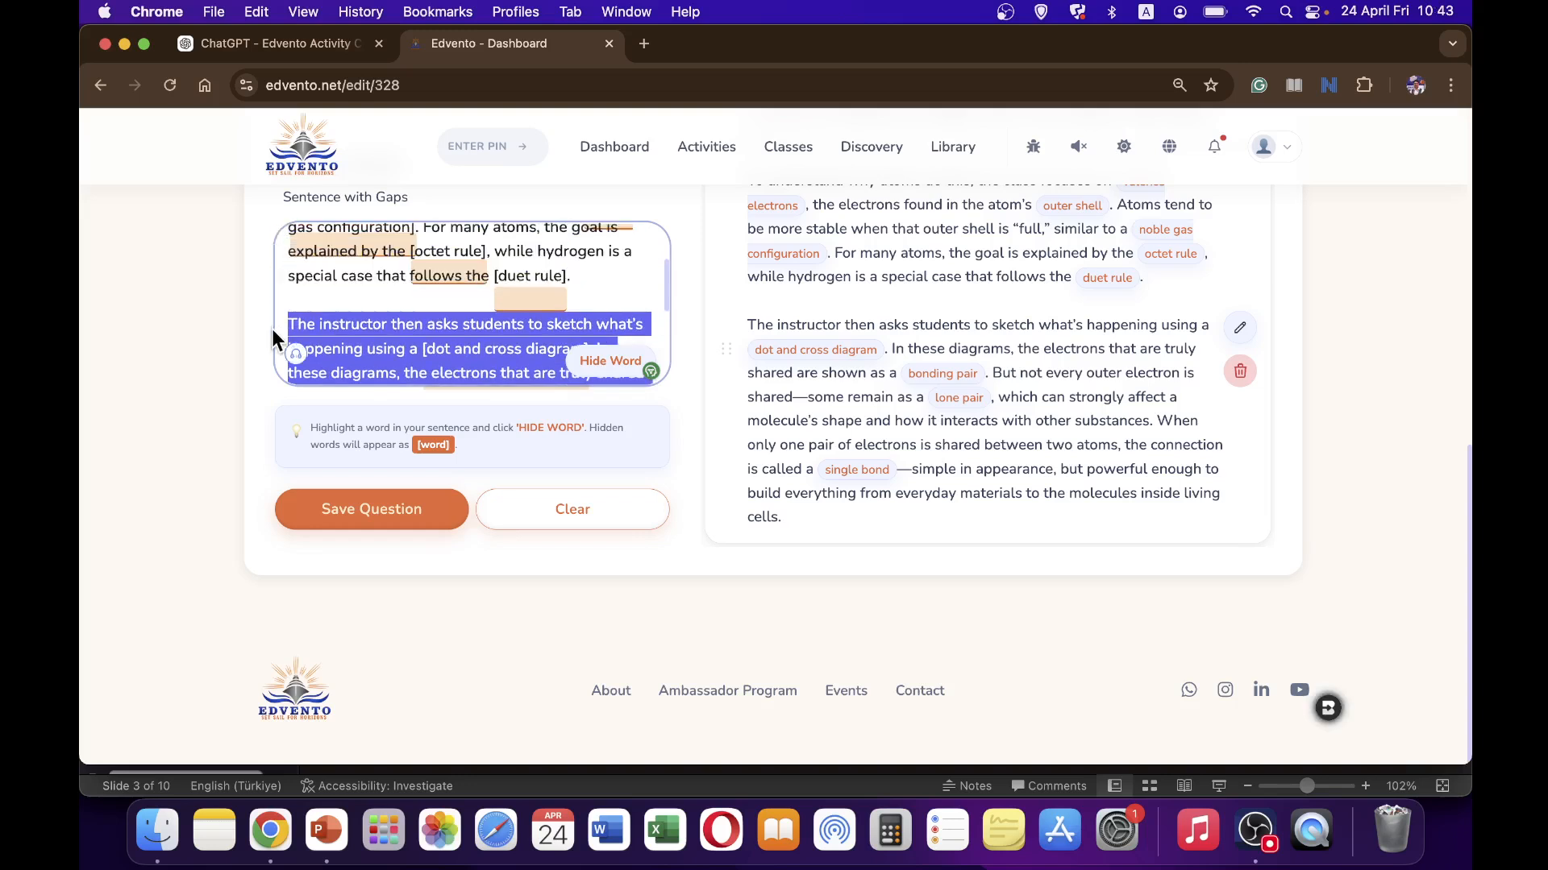
key(BackSpace)
key(BackSpace)
key(BackSpace)
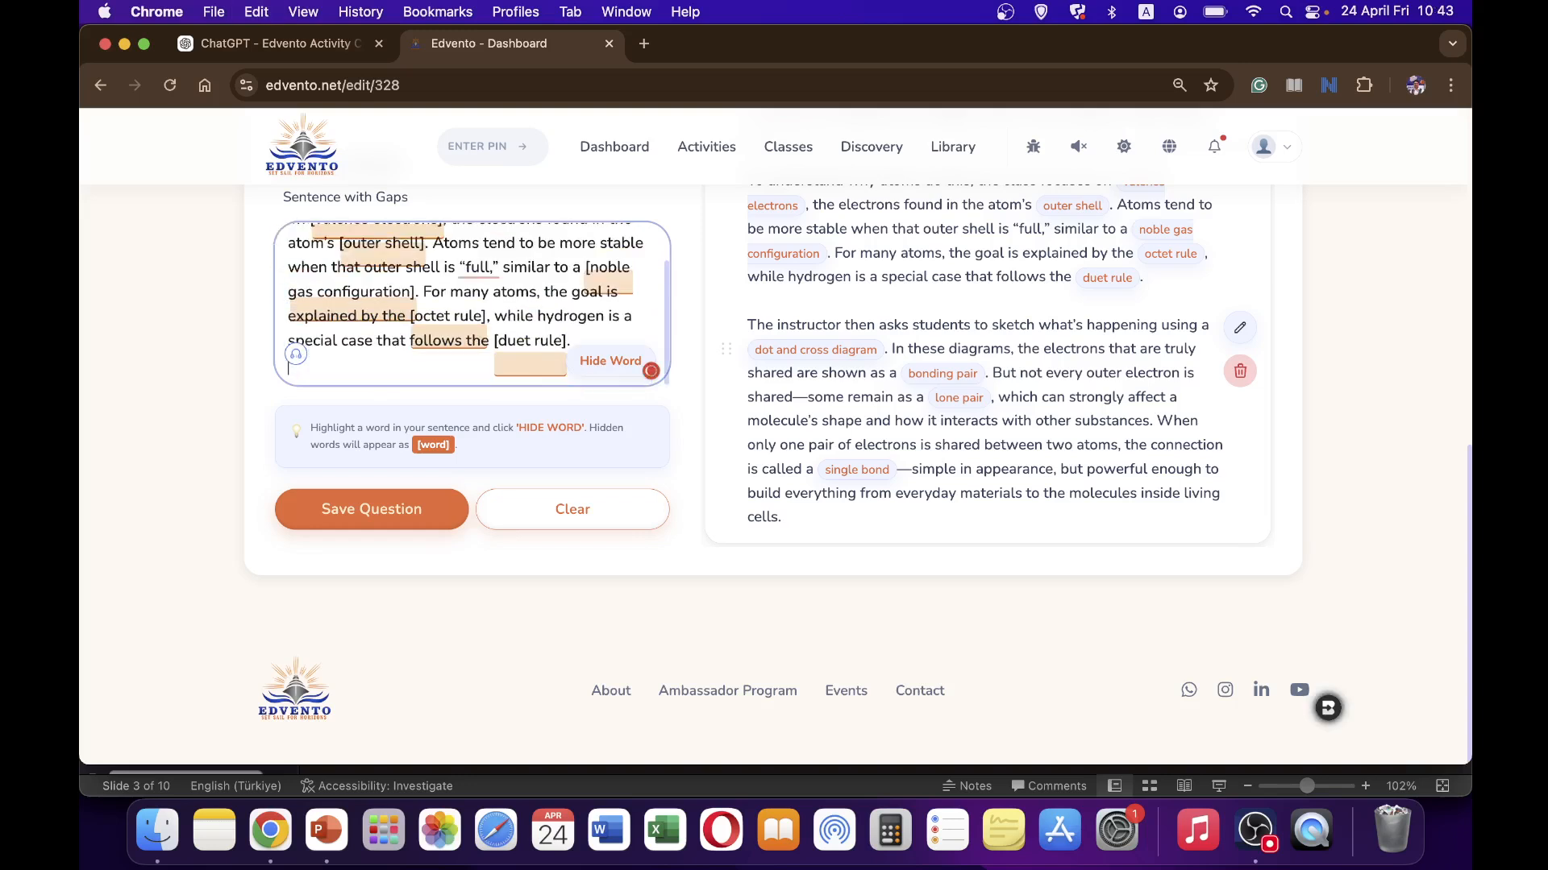
click(369, 503)
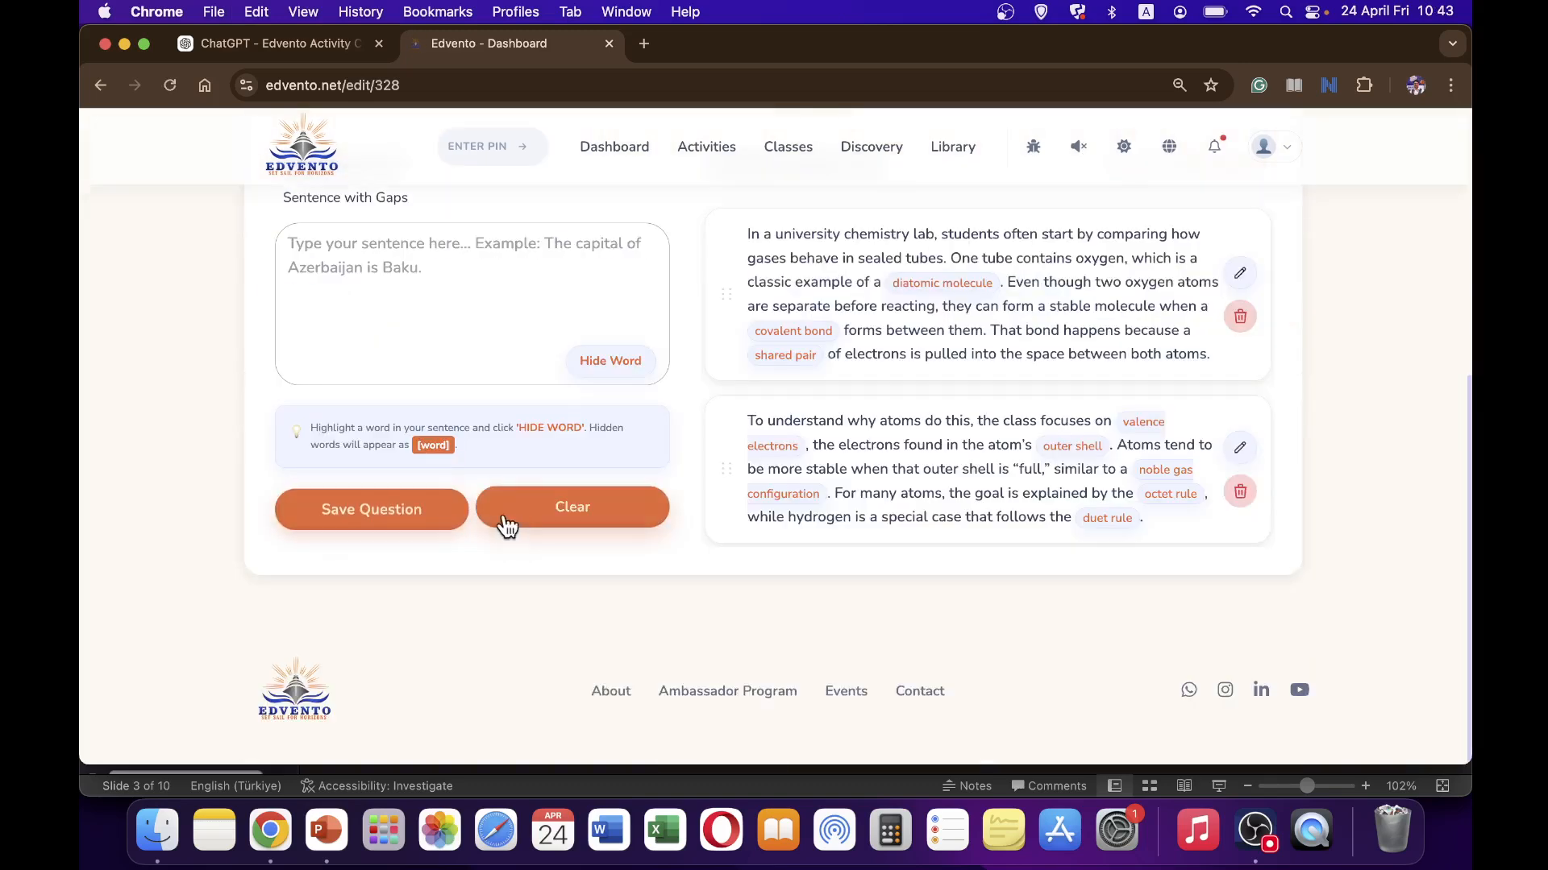
Paste the cut instructor paragraph as a new sentence with gaps and save it as the third question
click(449, 352)
key(super+v)
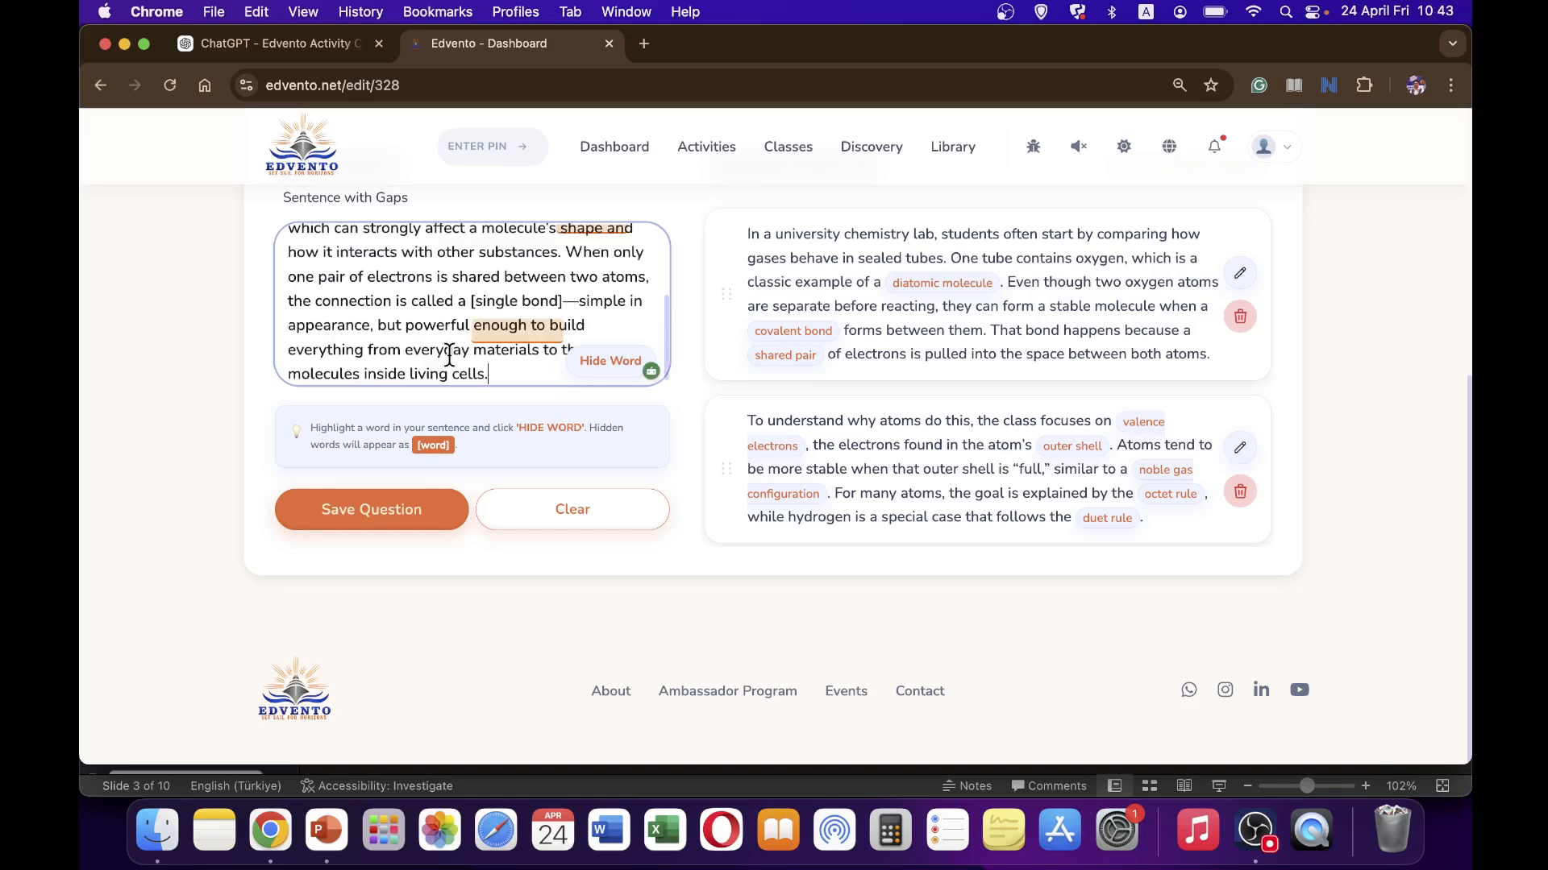
click(394, 509)
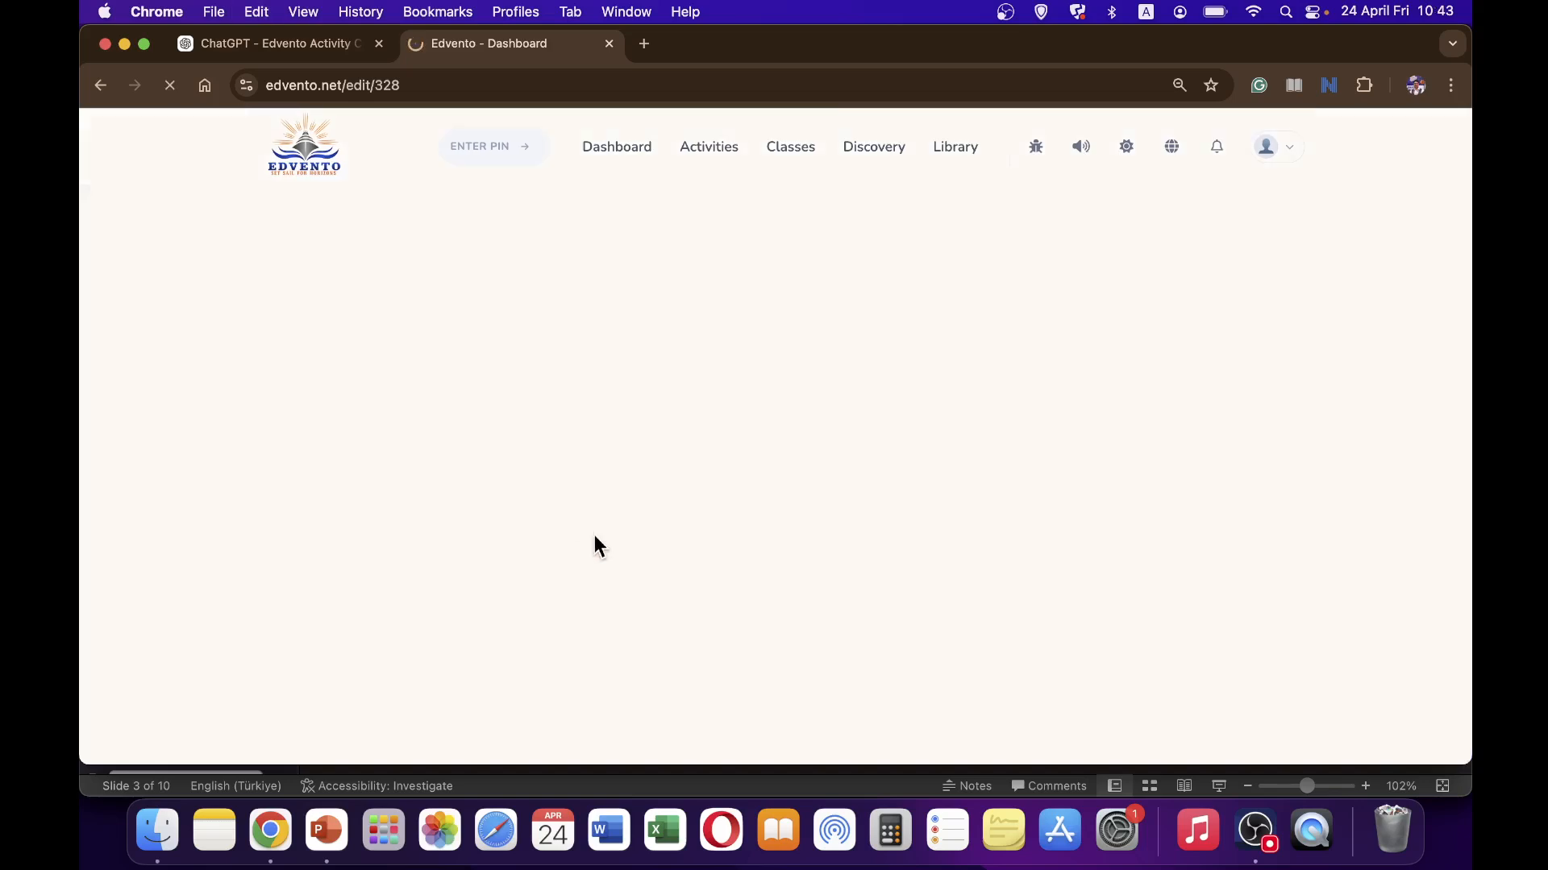
Check the question bank and save the whole C2_6 Simple Molecules and Covalent Bonds activity
scroll(1184, 450, down, 3)
scroll(1363, 470, up, 5)
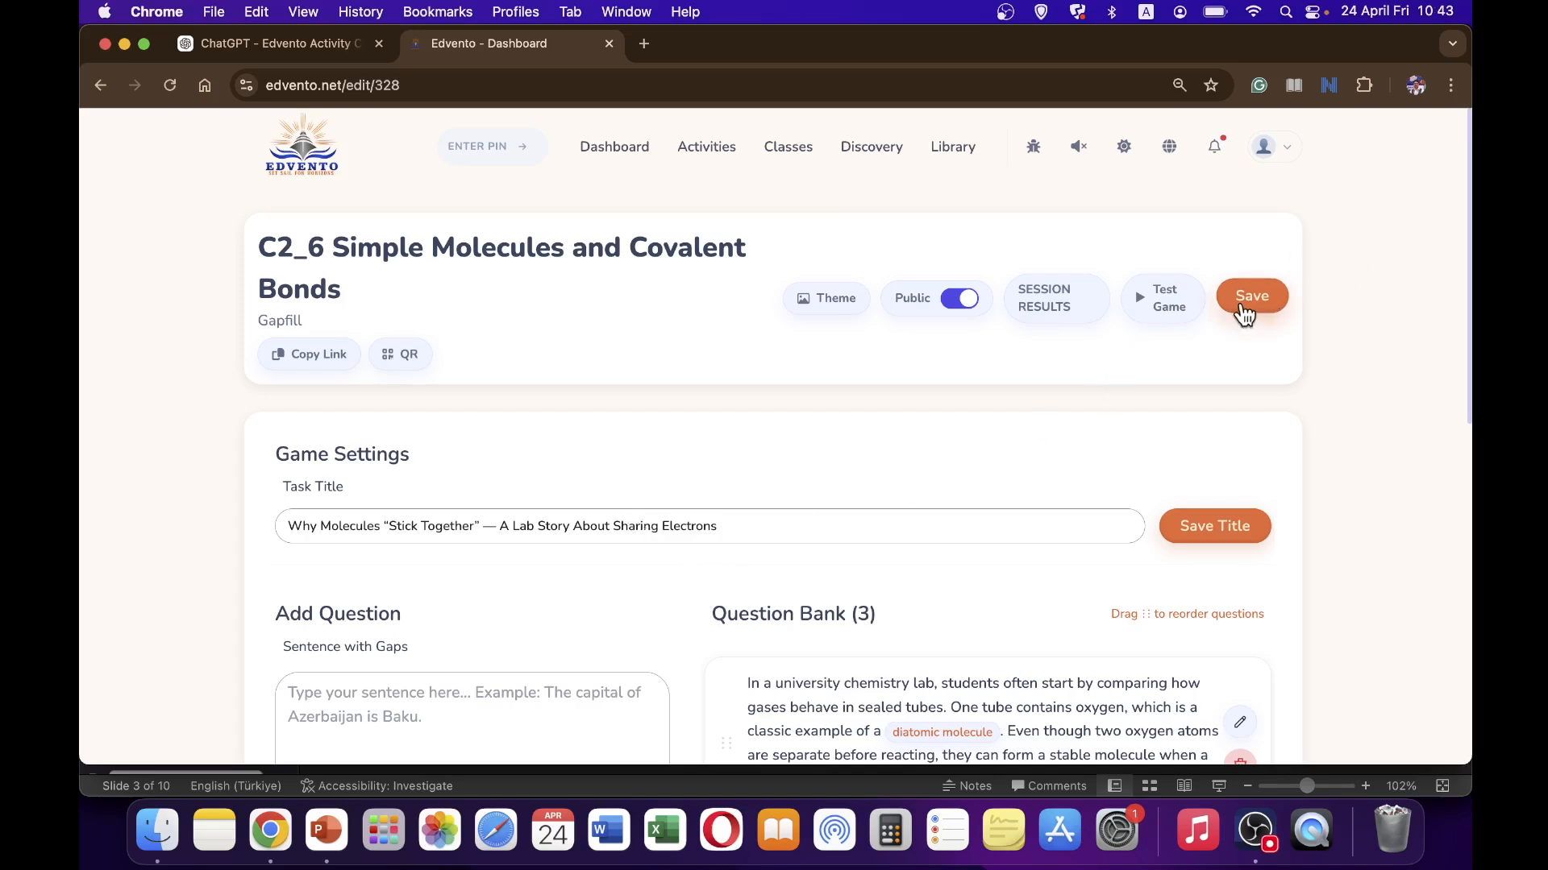
click(1245, 310)
Launch the C2_6 Simple Molecules and Covalent Bonds gapfill activity and look over its word bank and first passage
scroll(484, 500, down, 2)
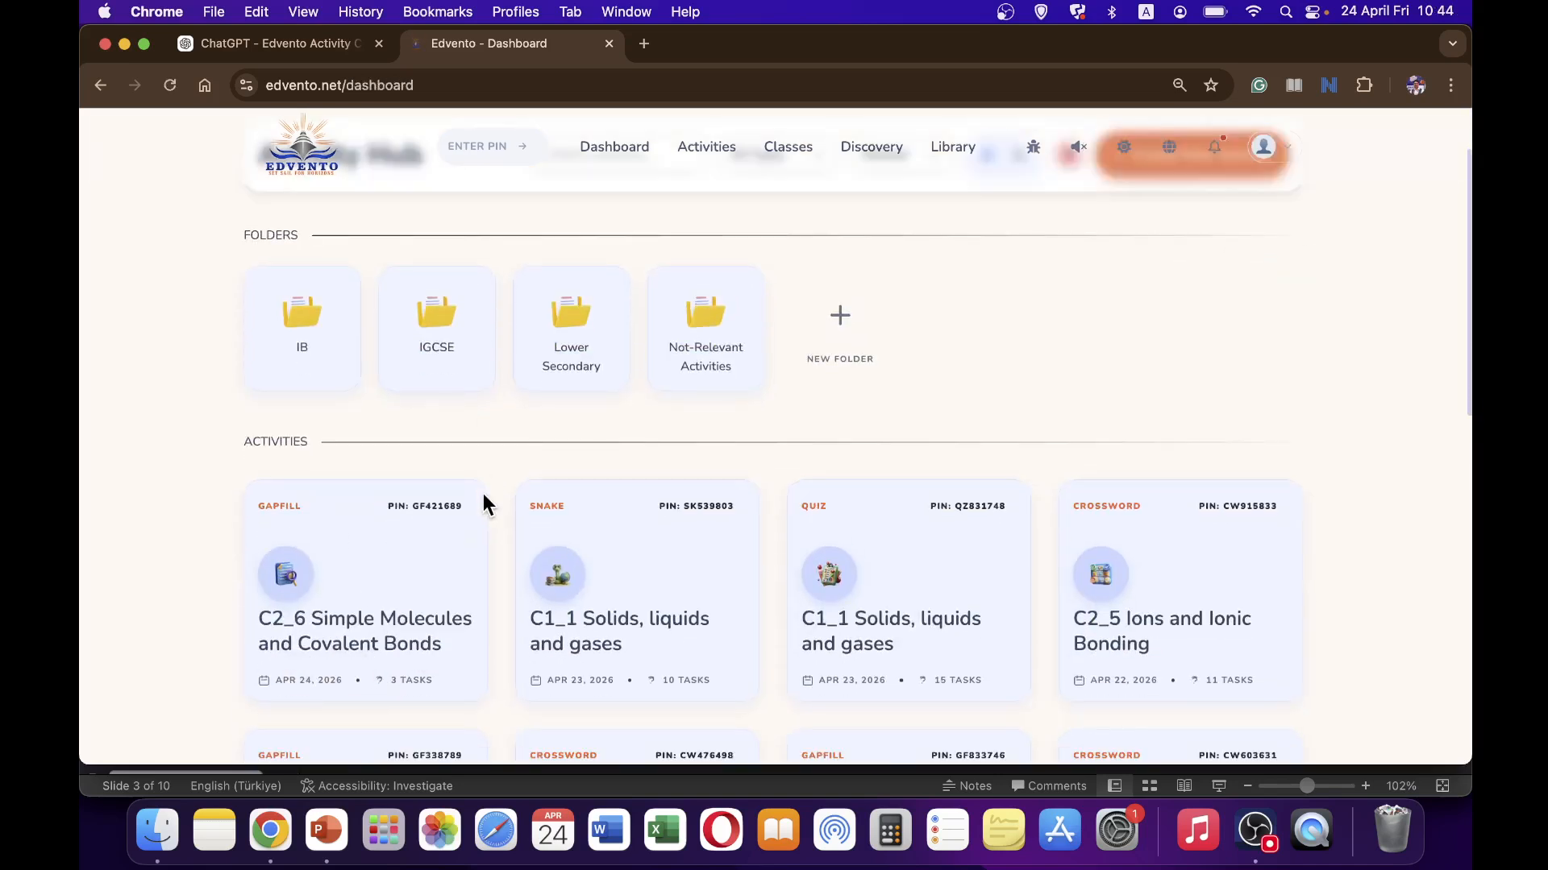
scroll(83, 480, down, 1)
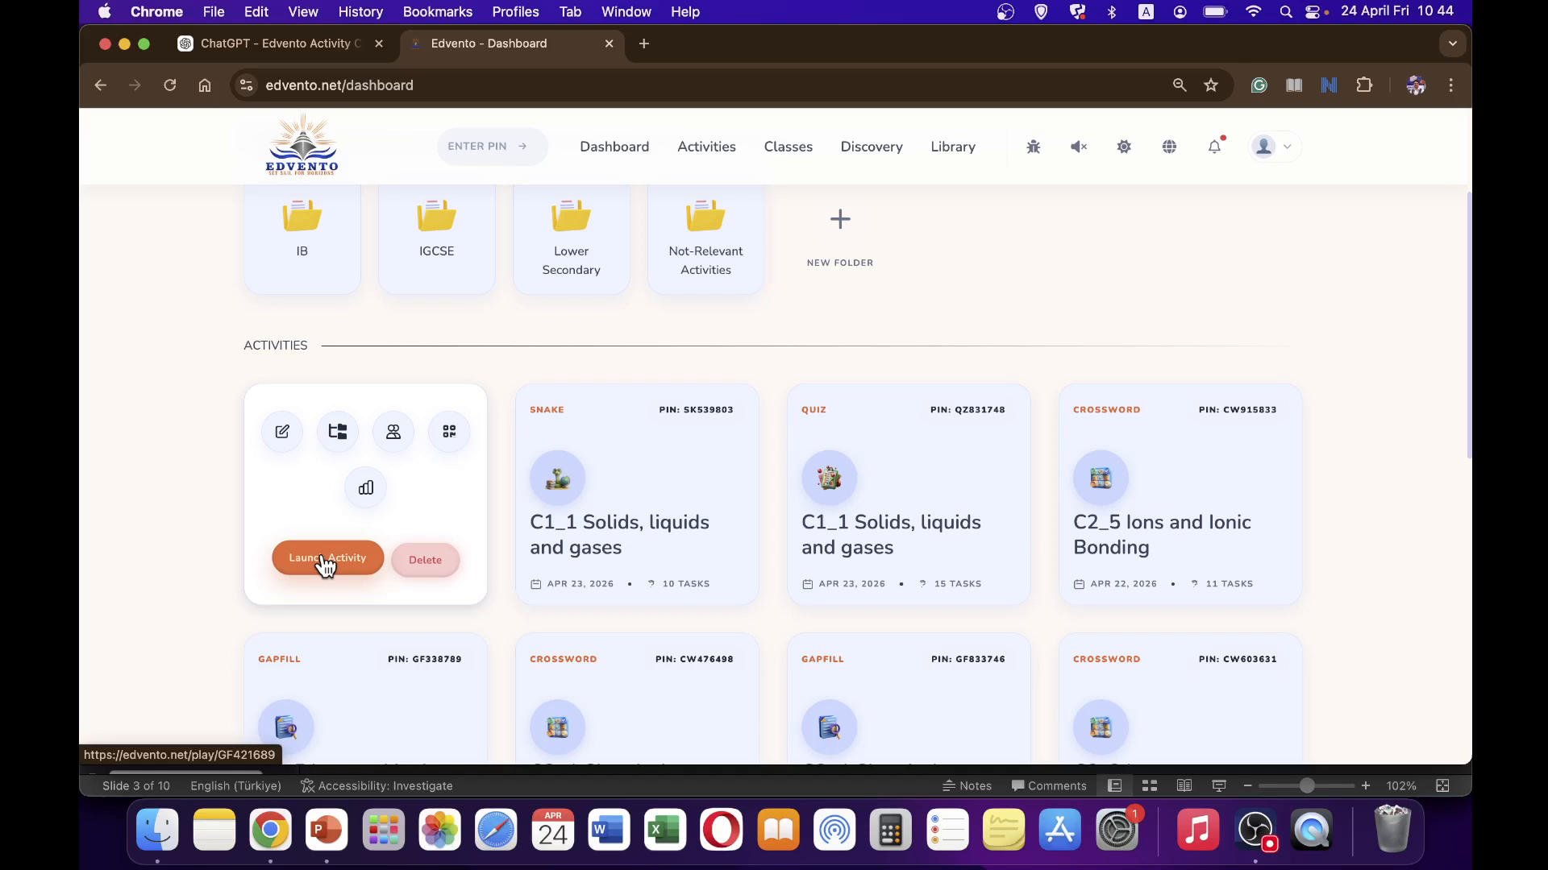
click(325, 560)
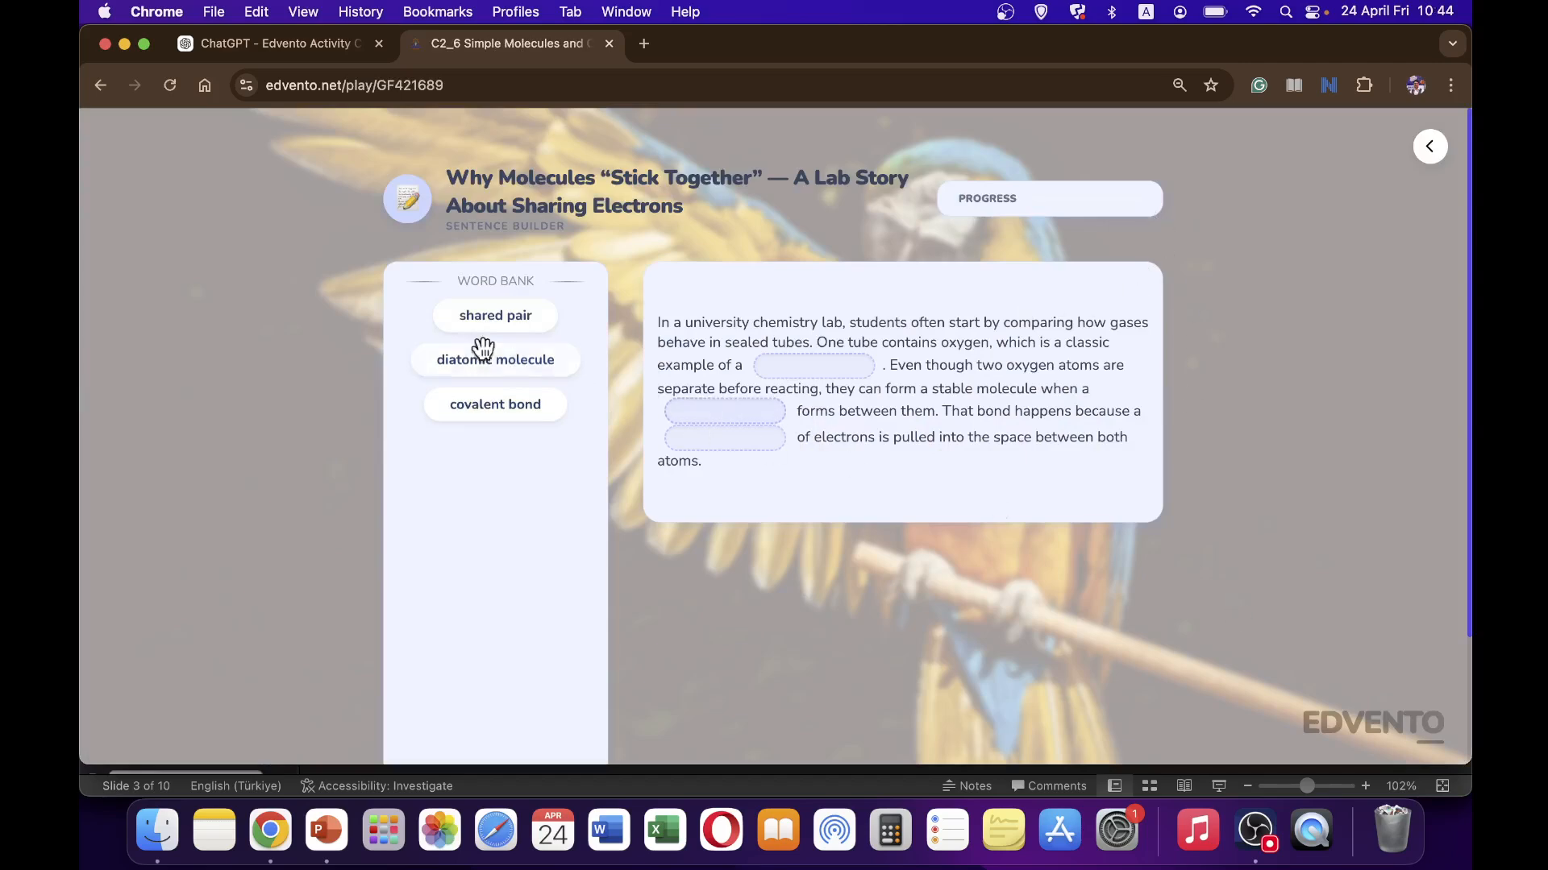
scroll(806, 444, down, 2)
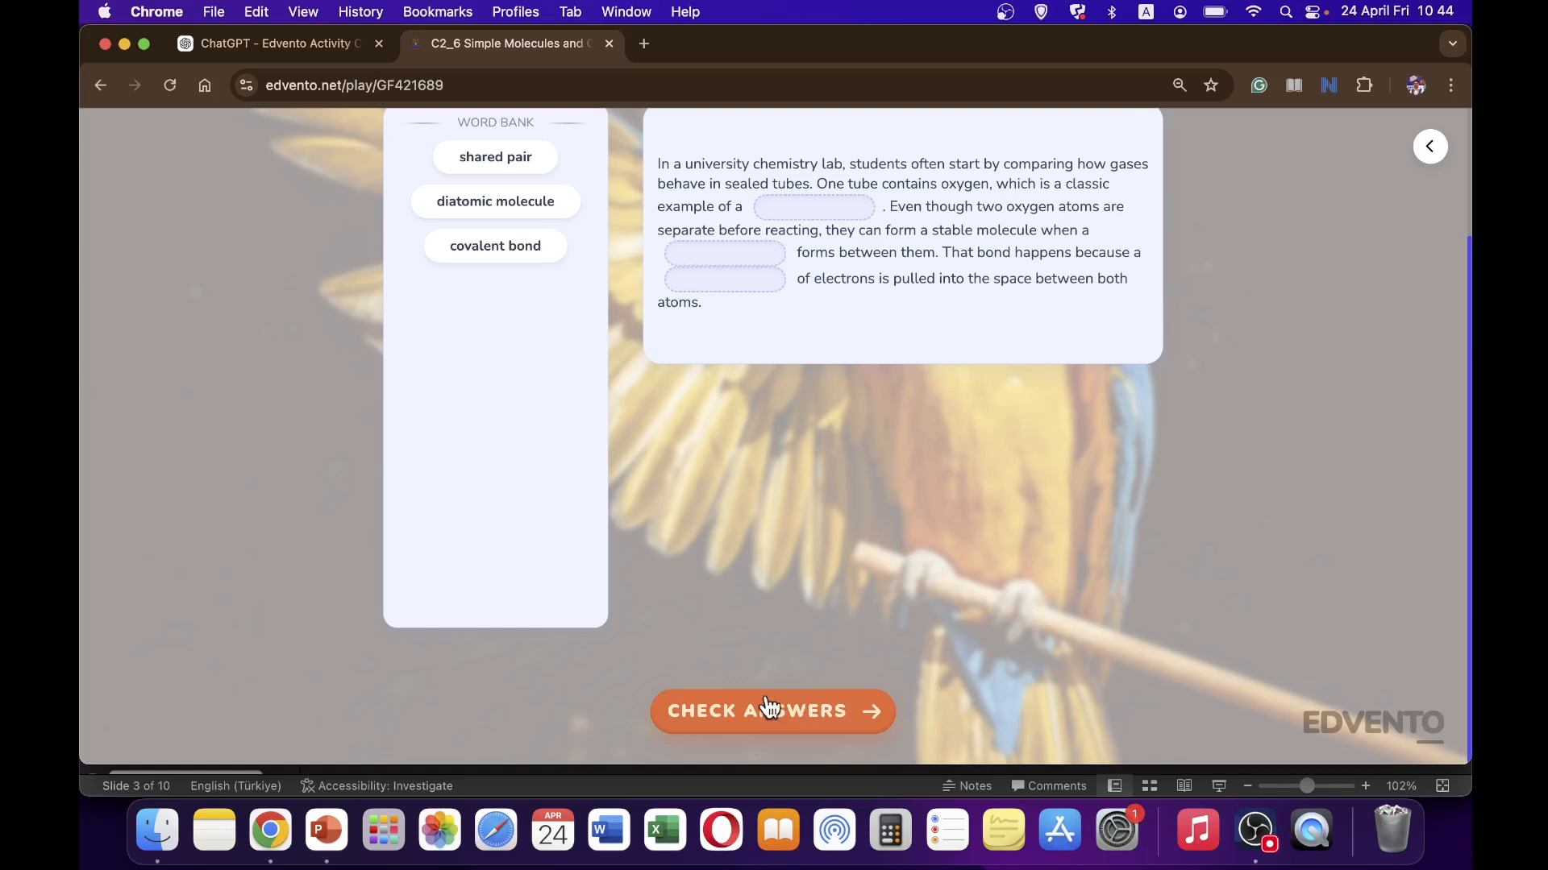
scroll(887, 548, up, 2)
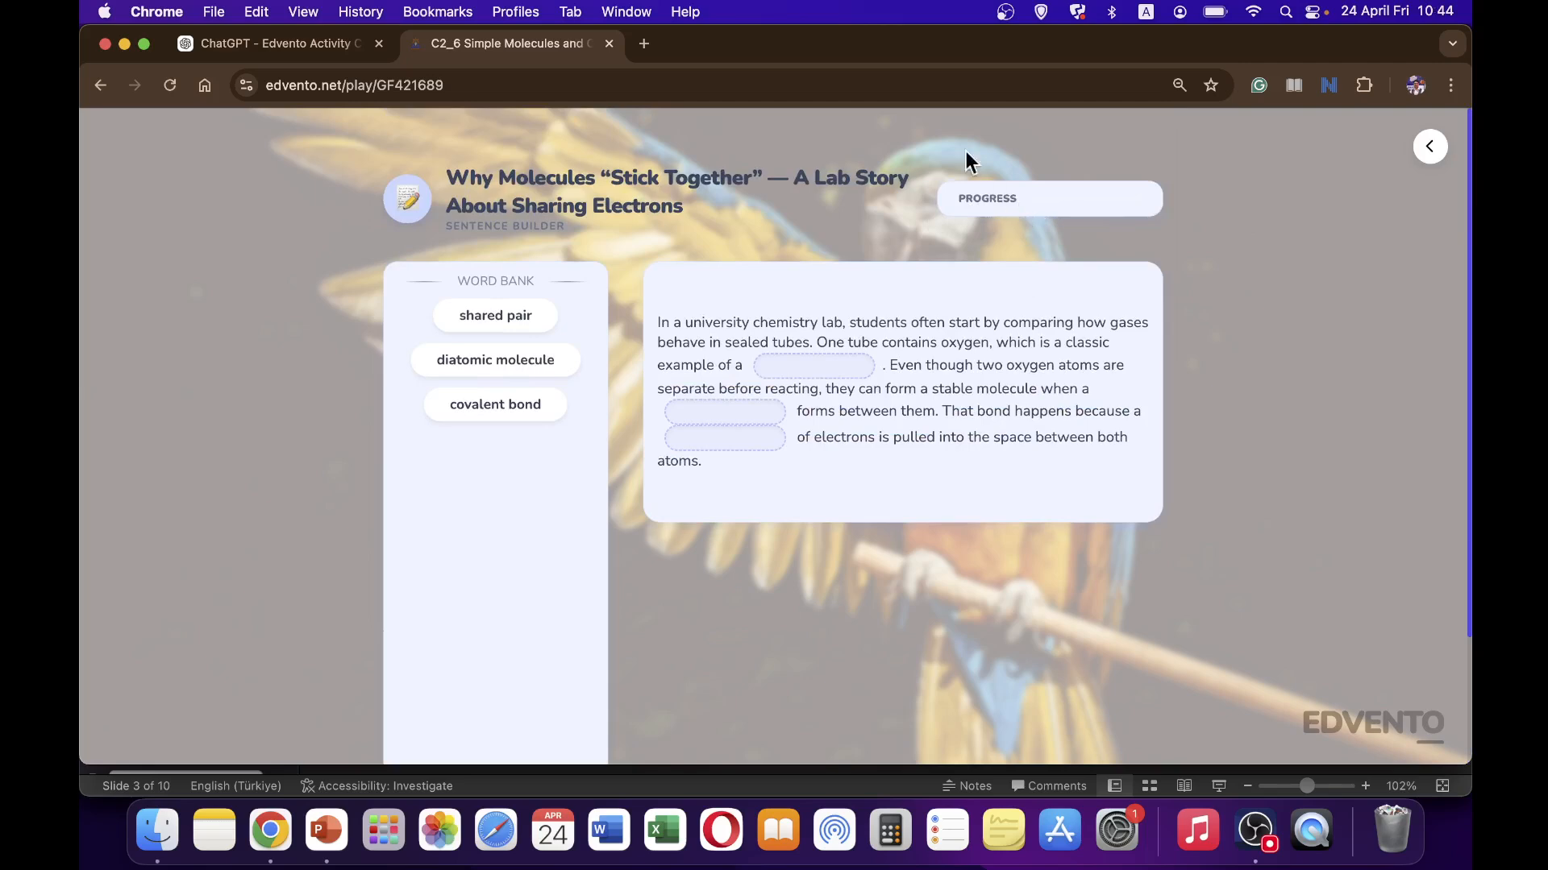
Return to the Edvento dashboard and take a screenshot of the C2_6 gapfill activity's QR code with its game PIN
click(511, 99)
text(ed)
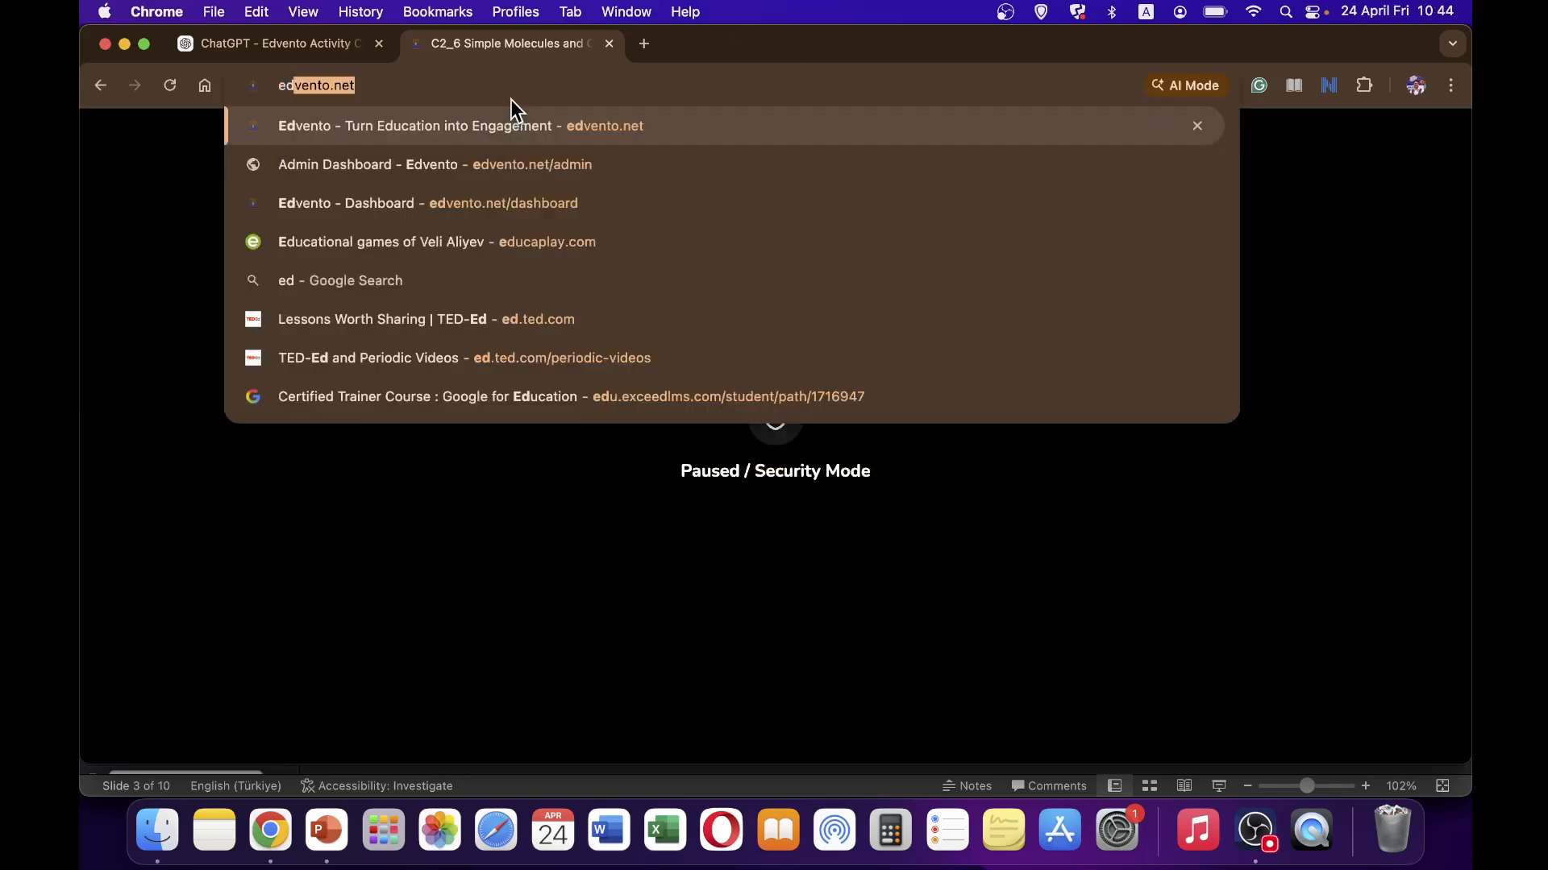
key(Return)
scroll(564, 242, down, 5)
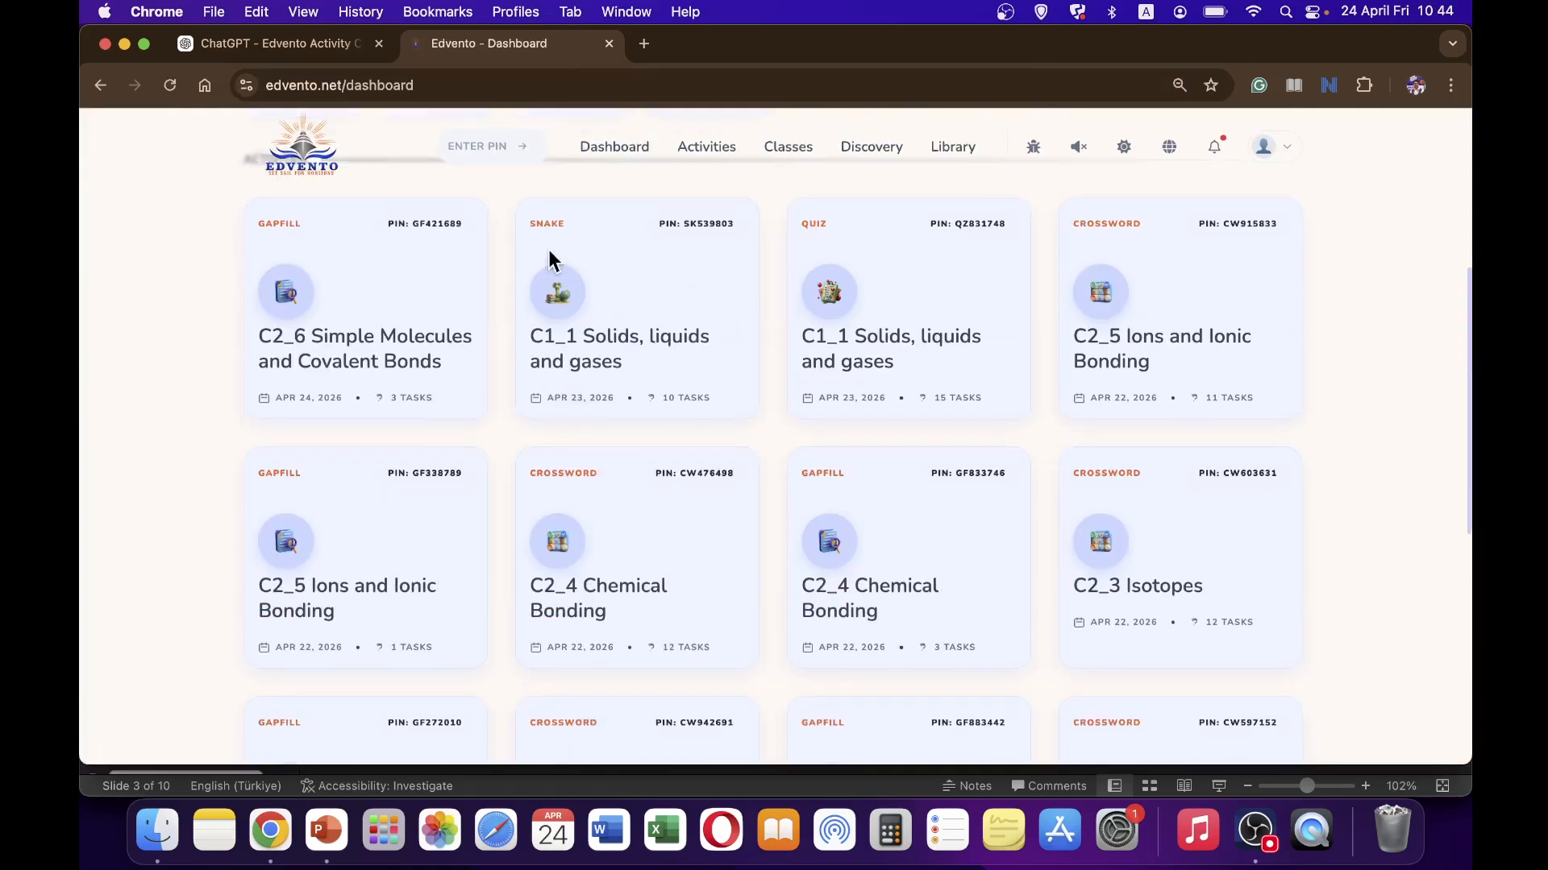
scroll(419, 310, up, 2)
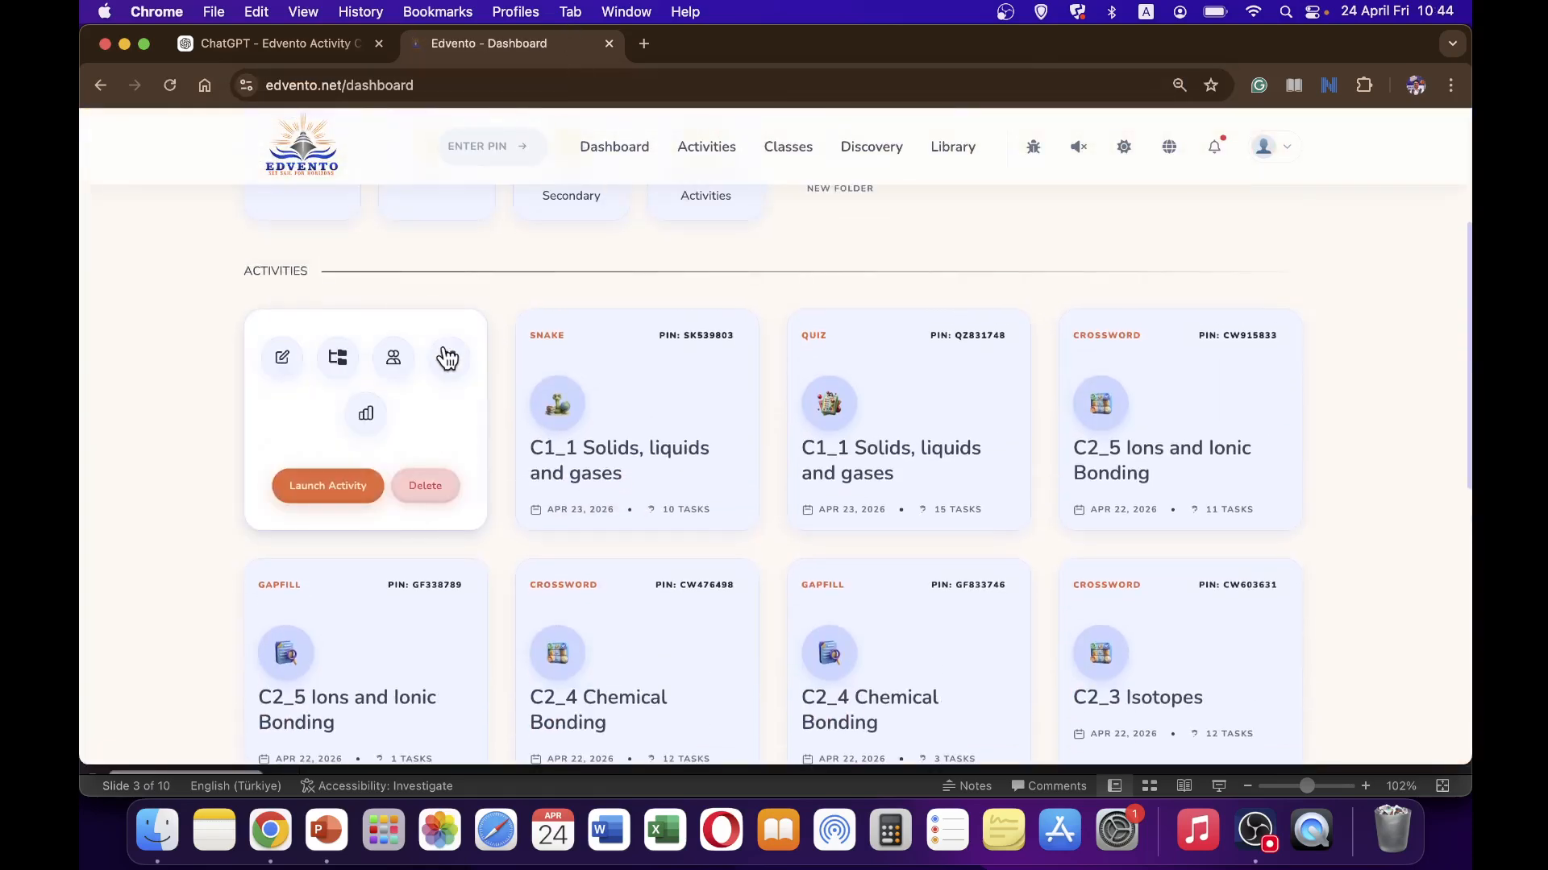
click(445, 355)
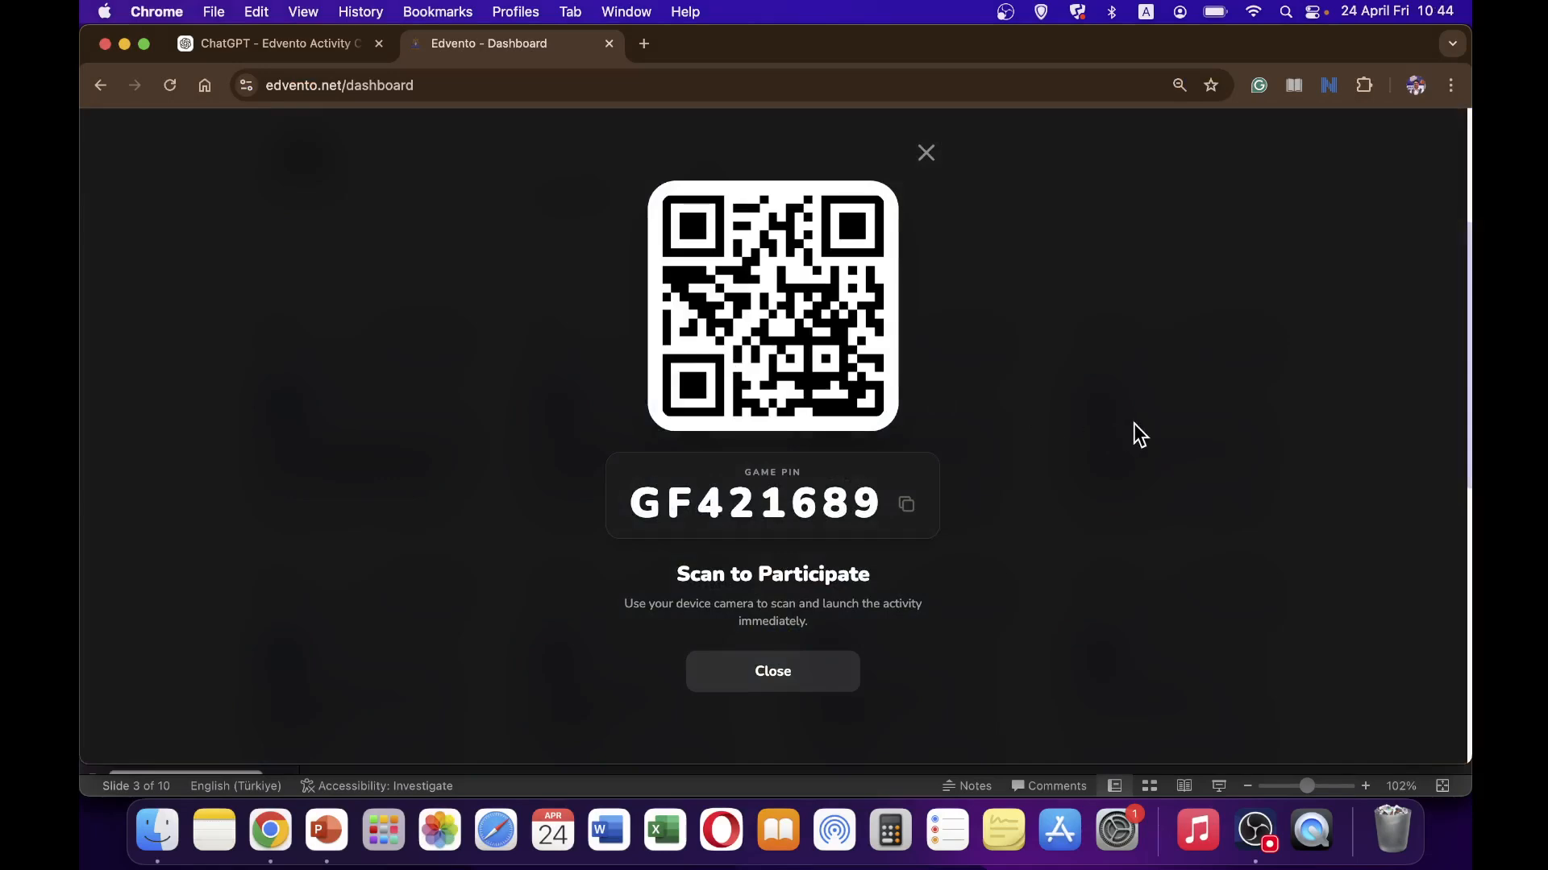
key(super+shift+4)
drag(584, 151, 960, 537)
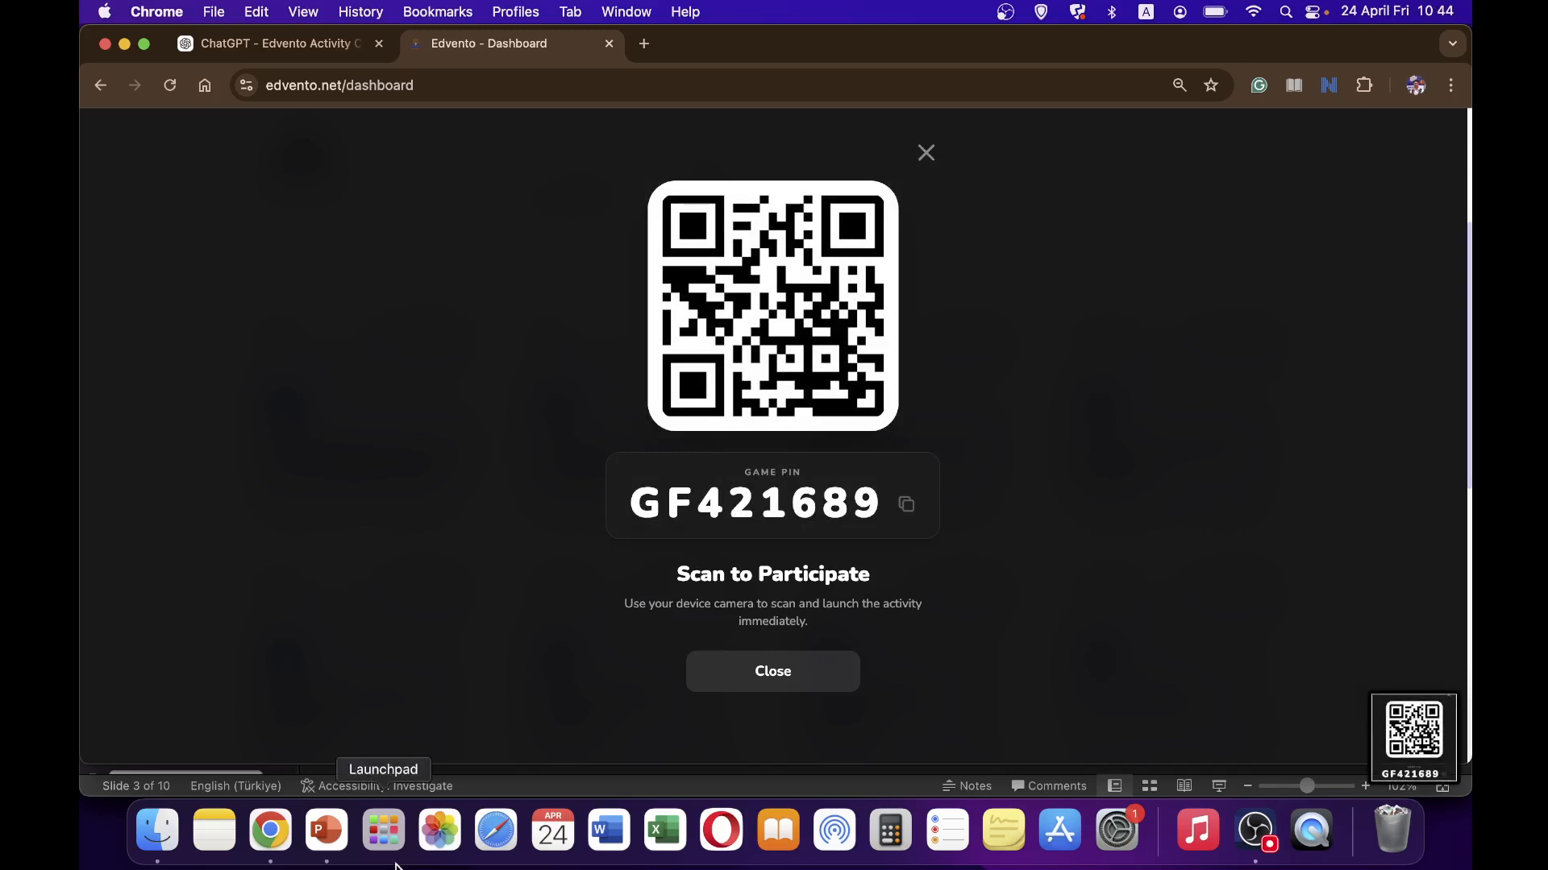
Switch to PowerPoint and insert the QR code screenshot from the Desktop on the Gap-filling Activity slide
click(326, 832)
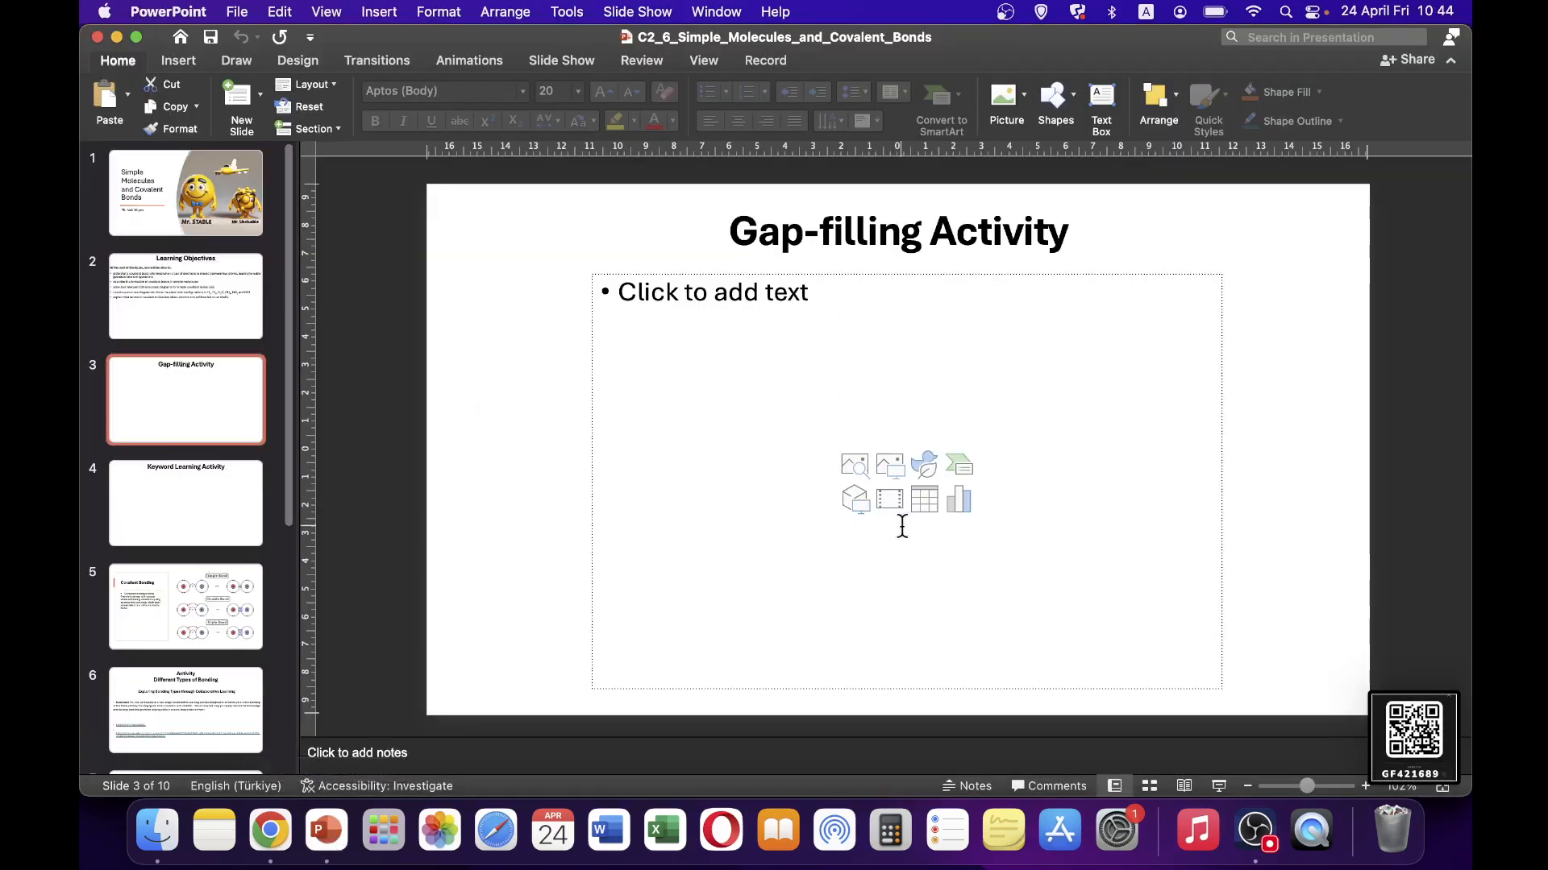
click(892, 467)
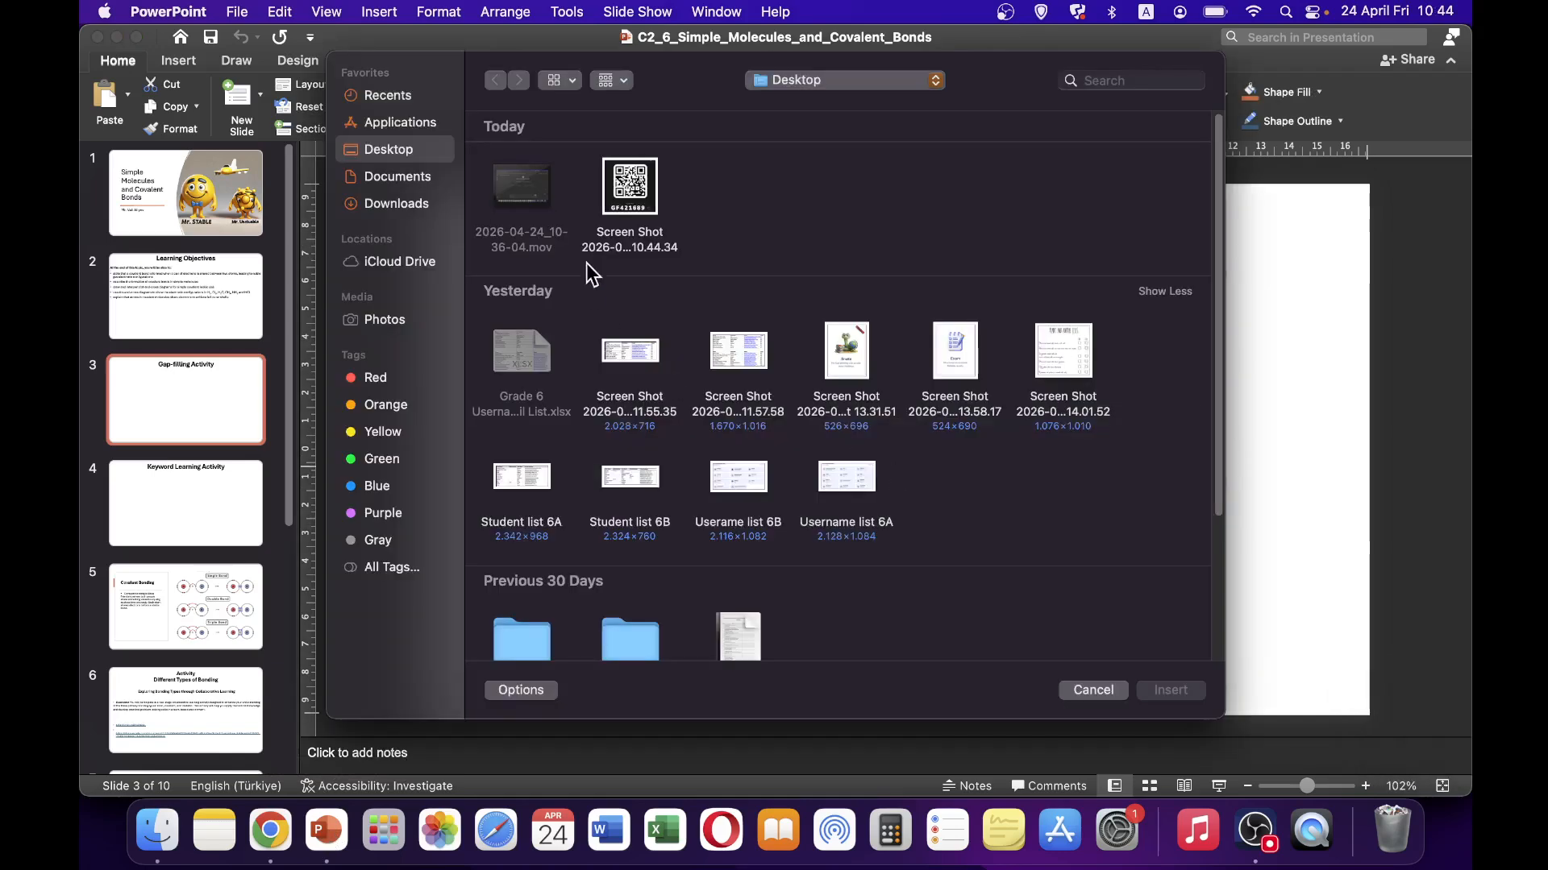
click(635, 196)
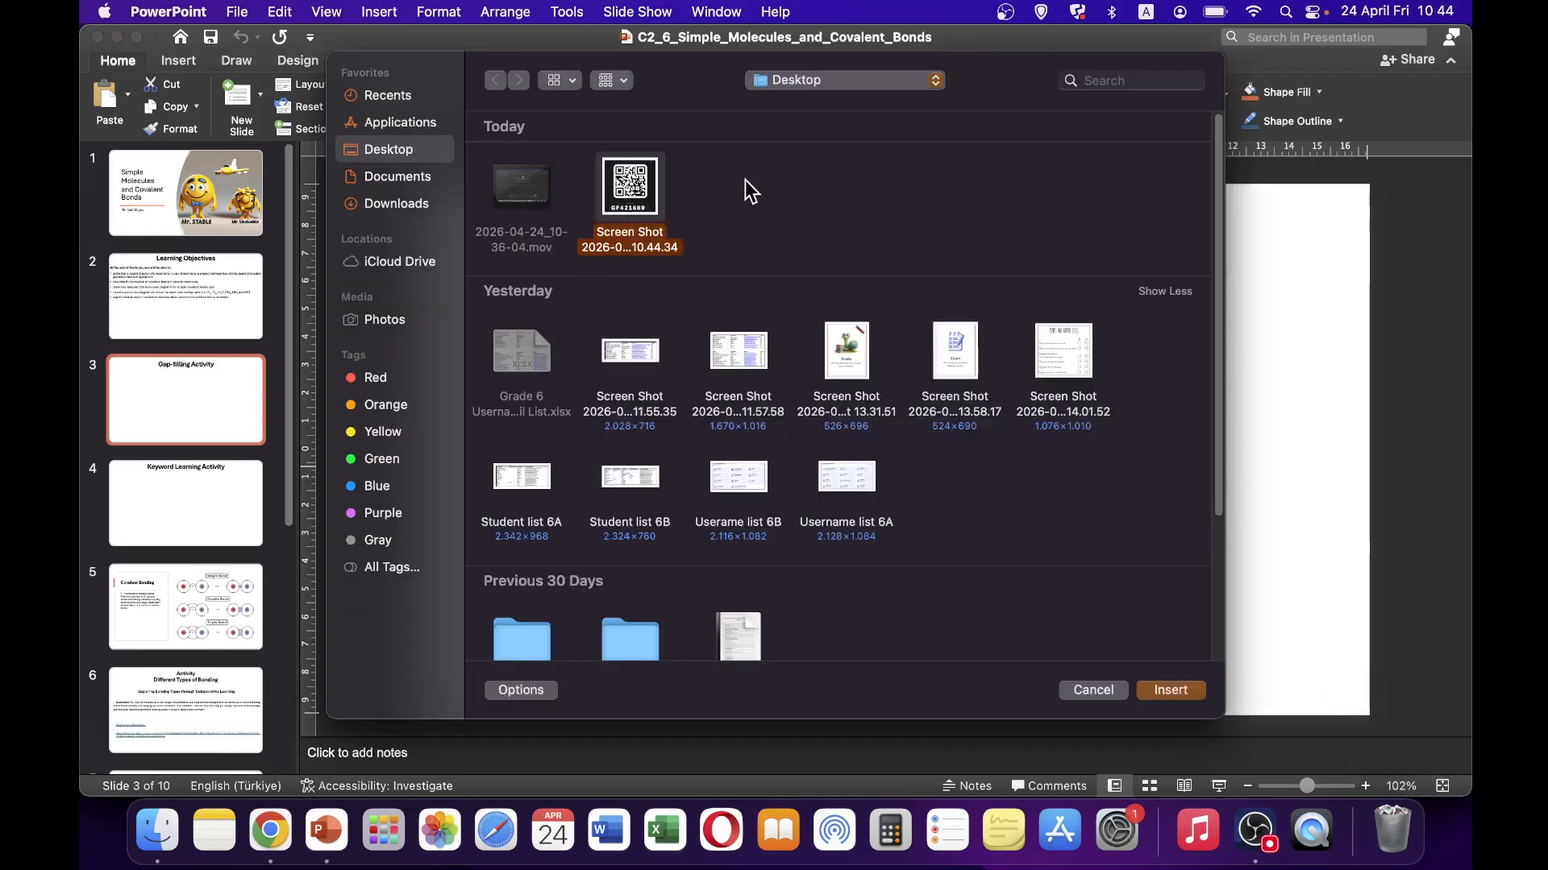
key(Return)
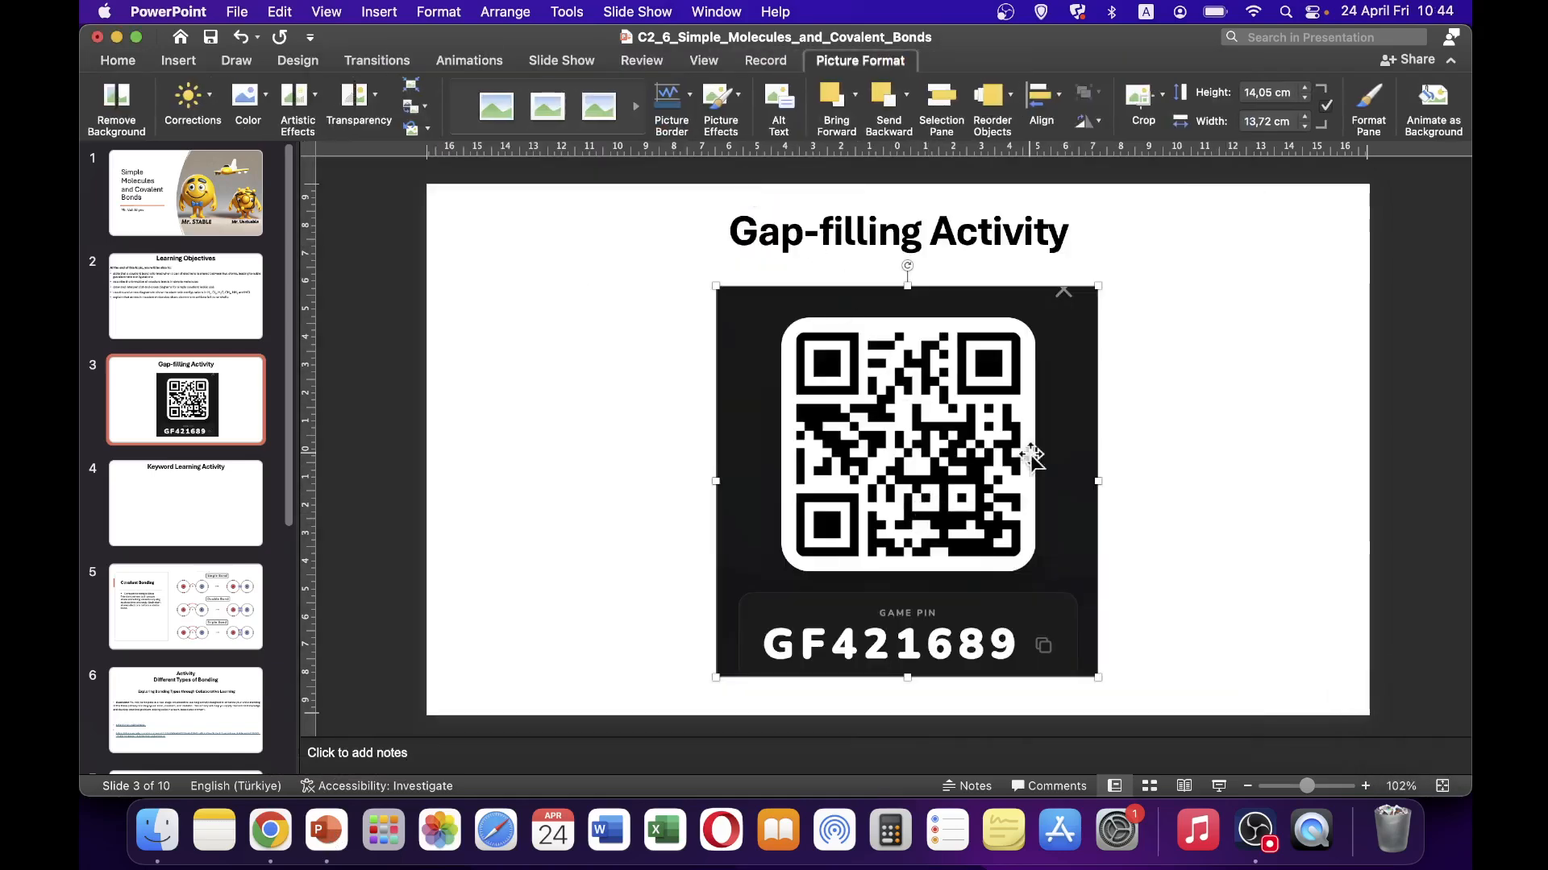
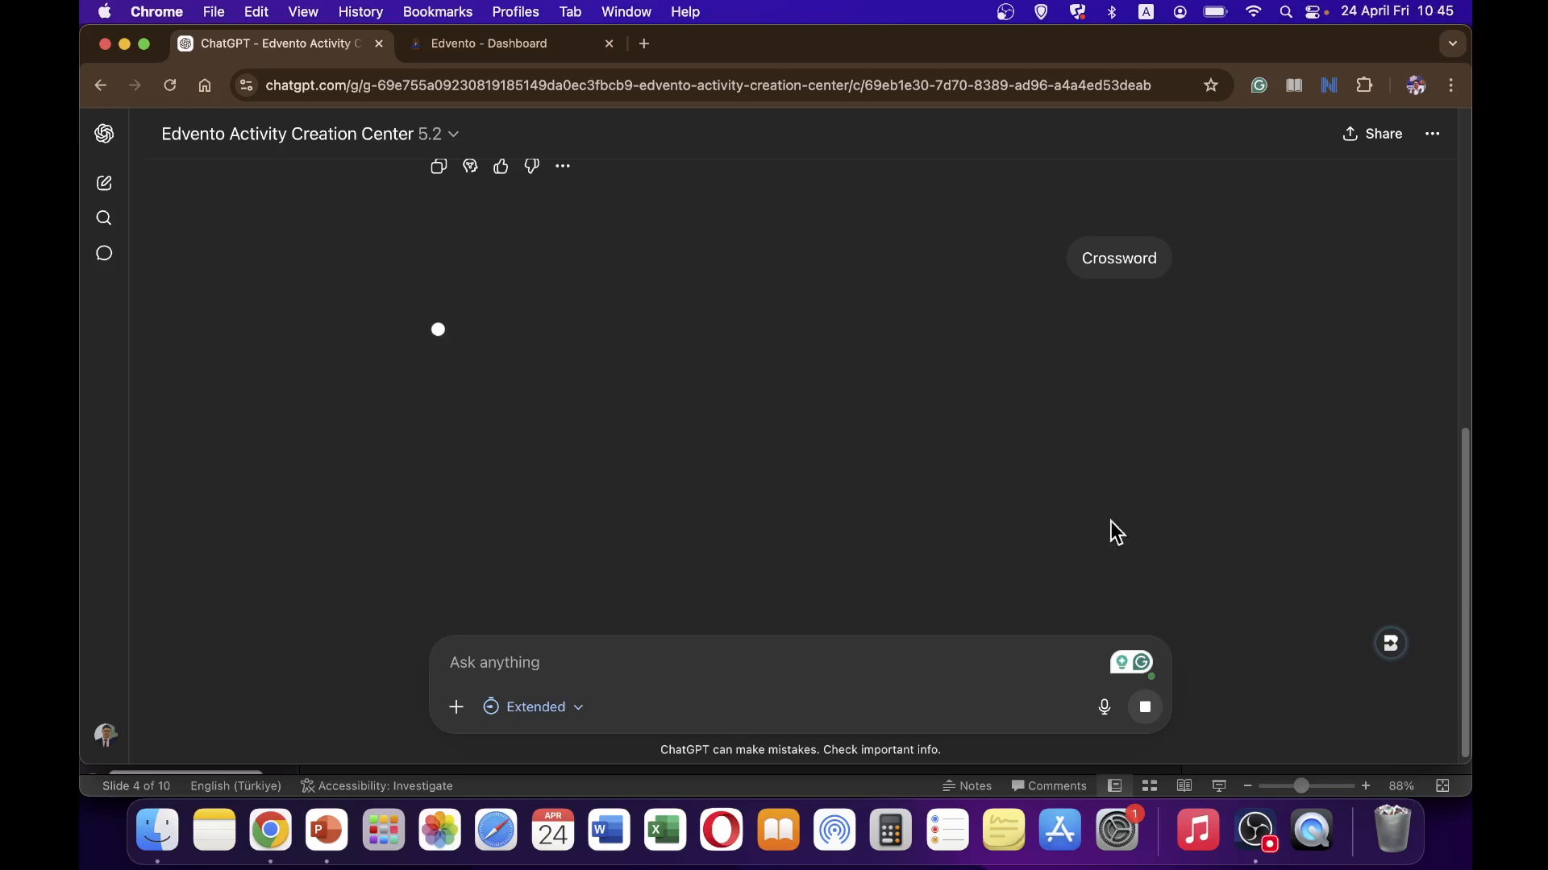
Return to the Edvento dashboard, close the gapfill's QR code, and start a new Crossword activity
click(547, 46)
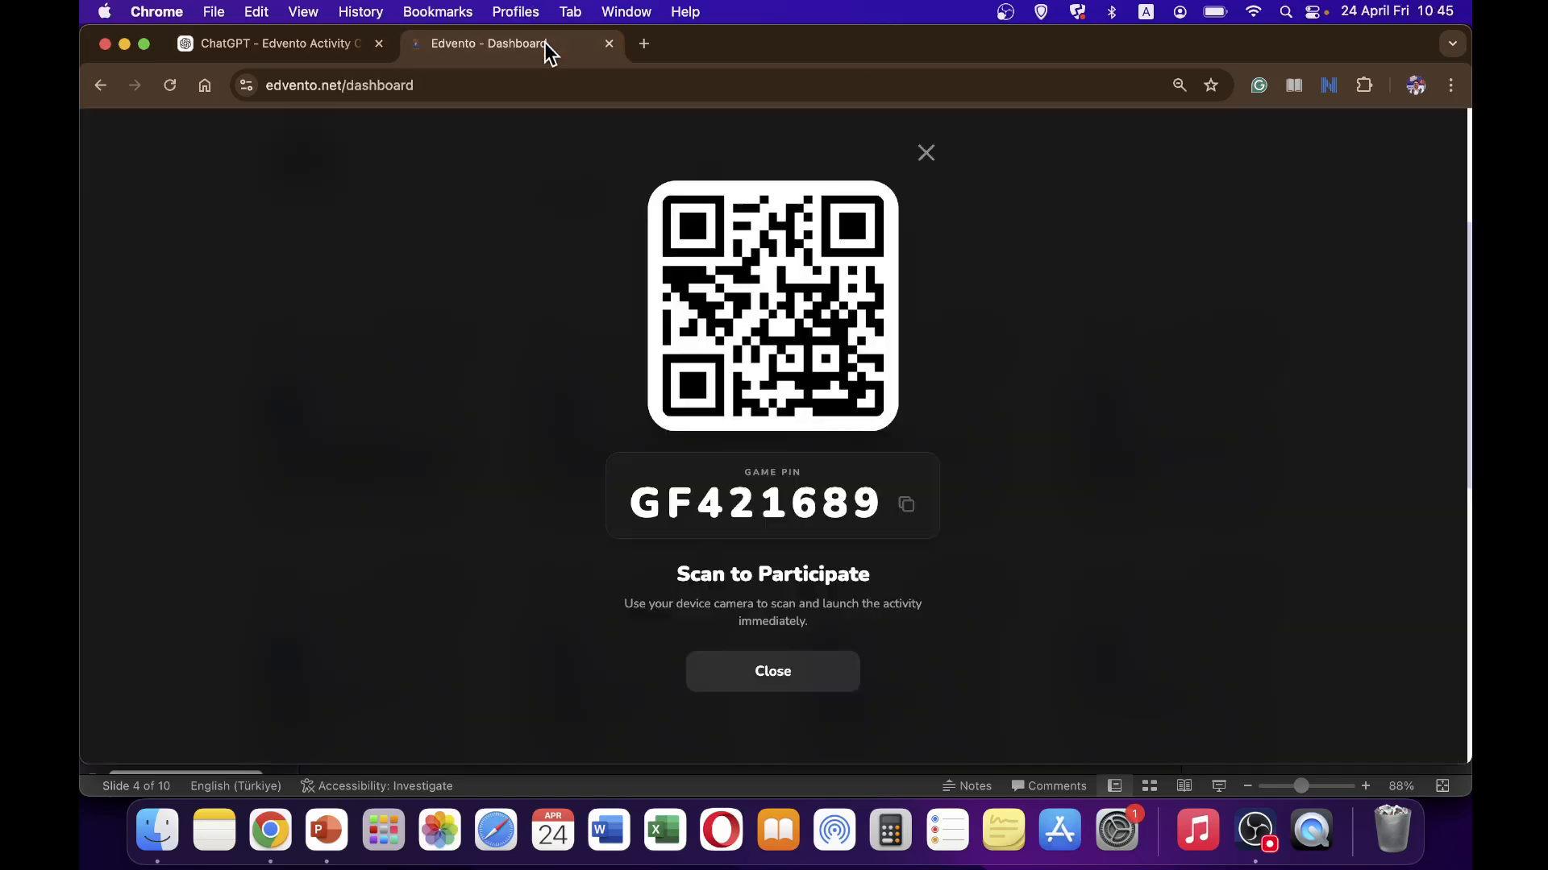
click(925, 153)
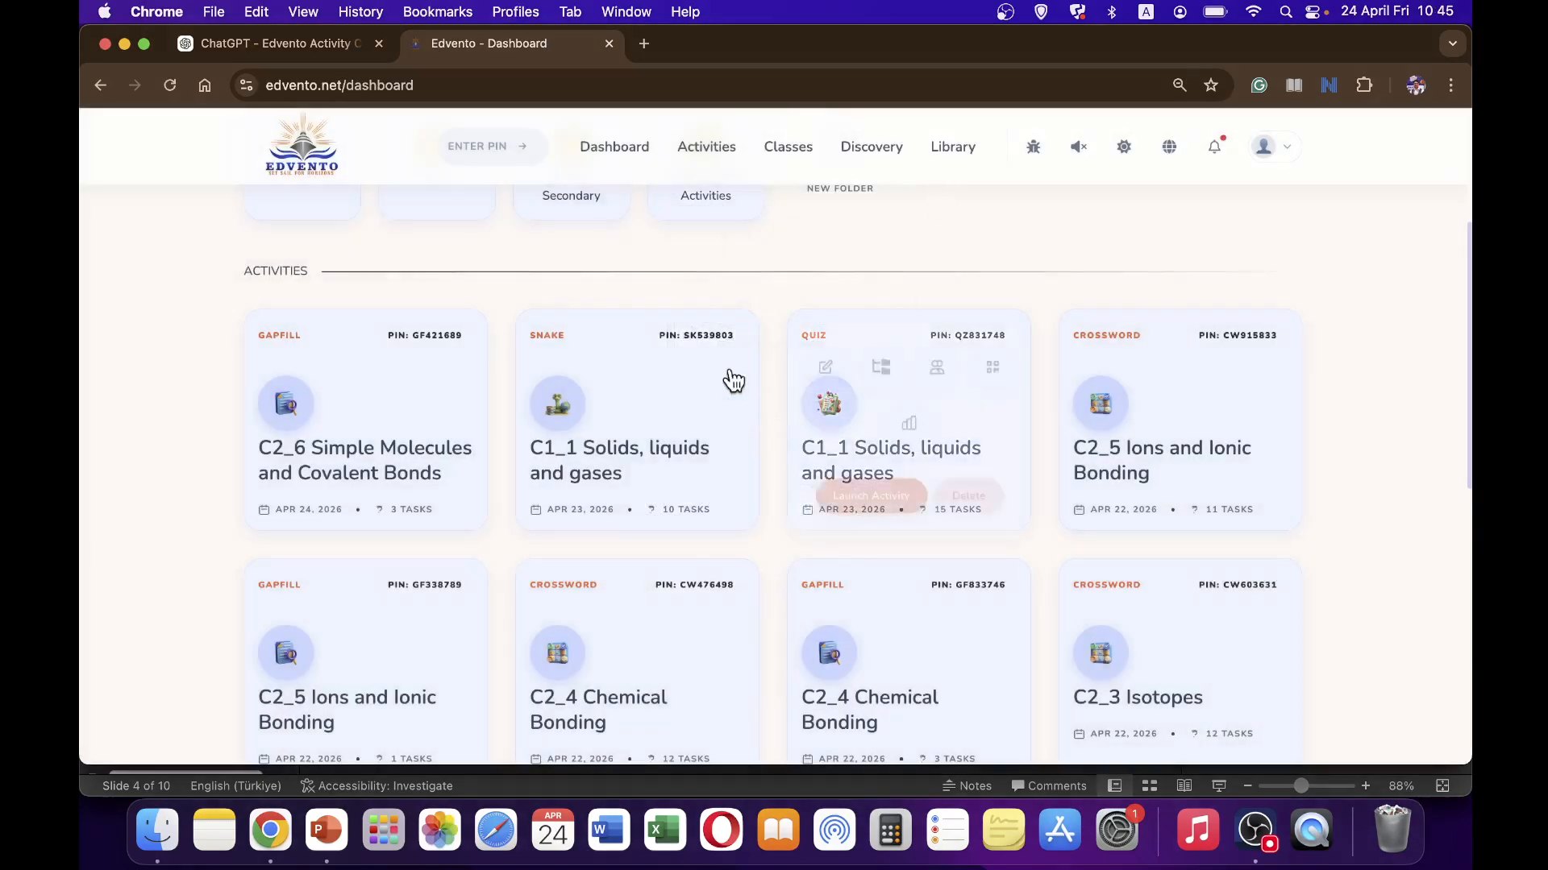
scroll(732, 381, up, 4)
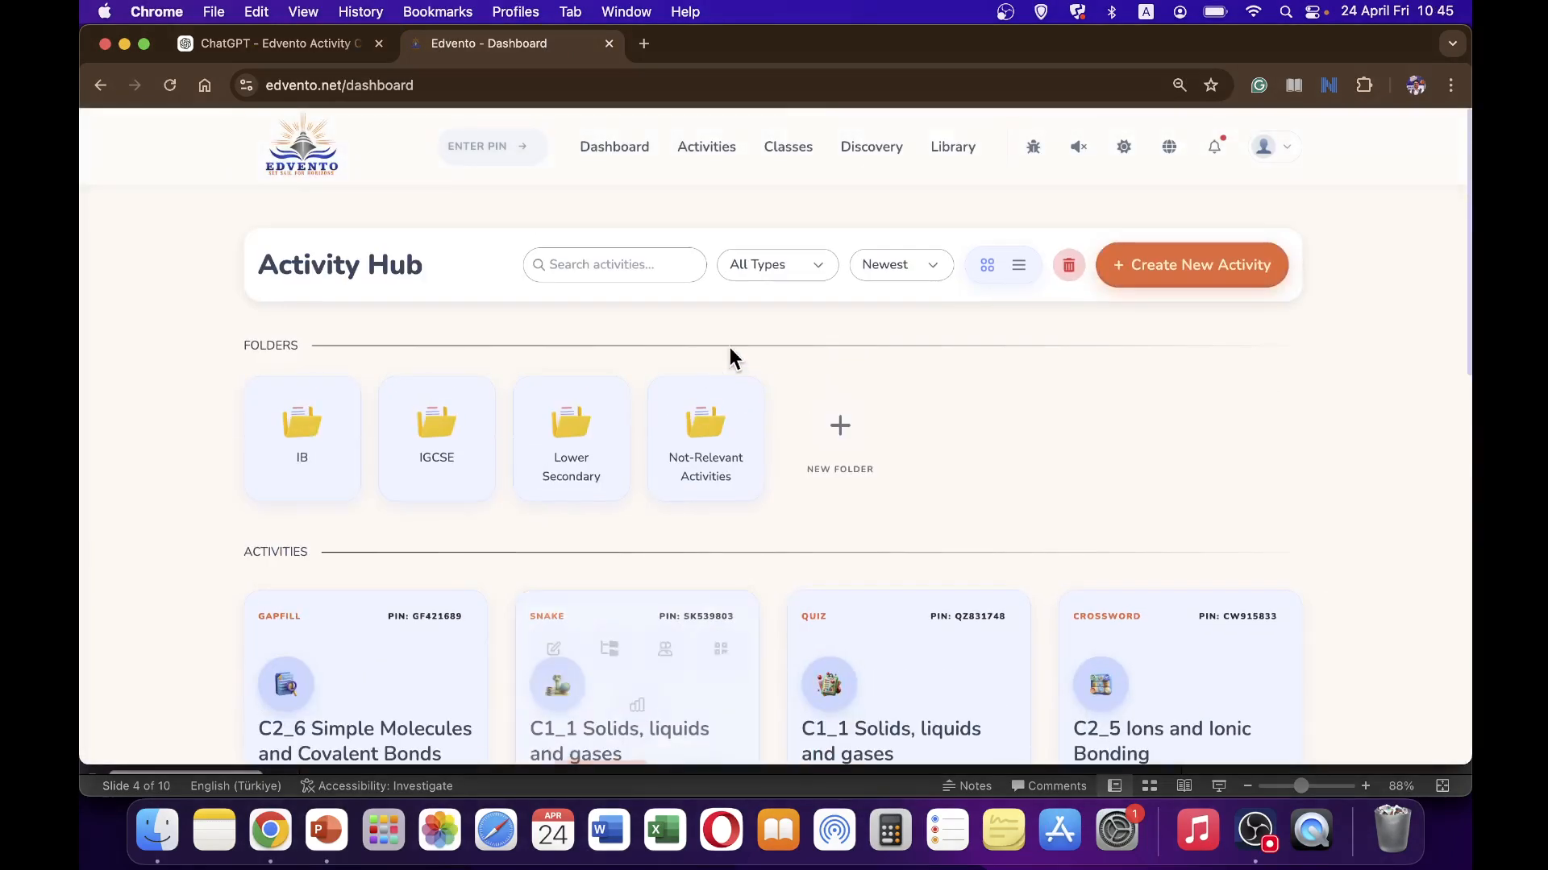
click(1175, 278)
scroll(1050, 351, down, 6)
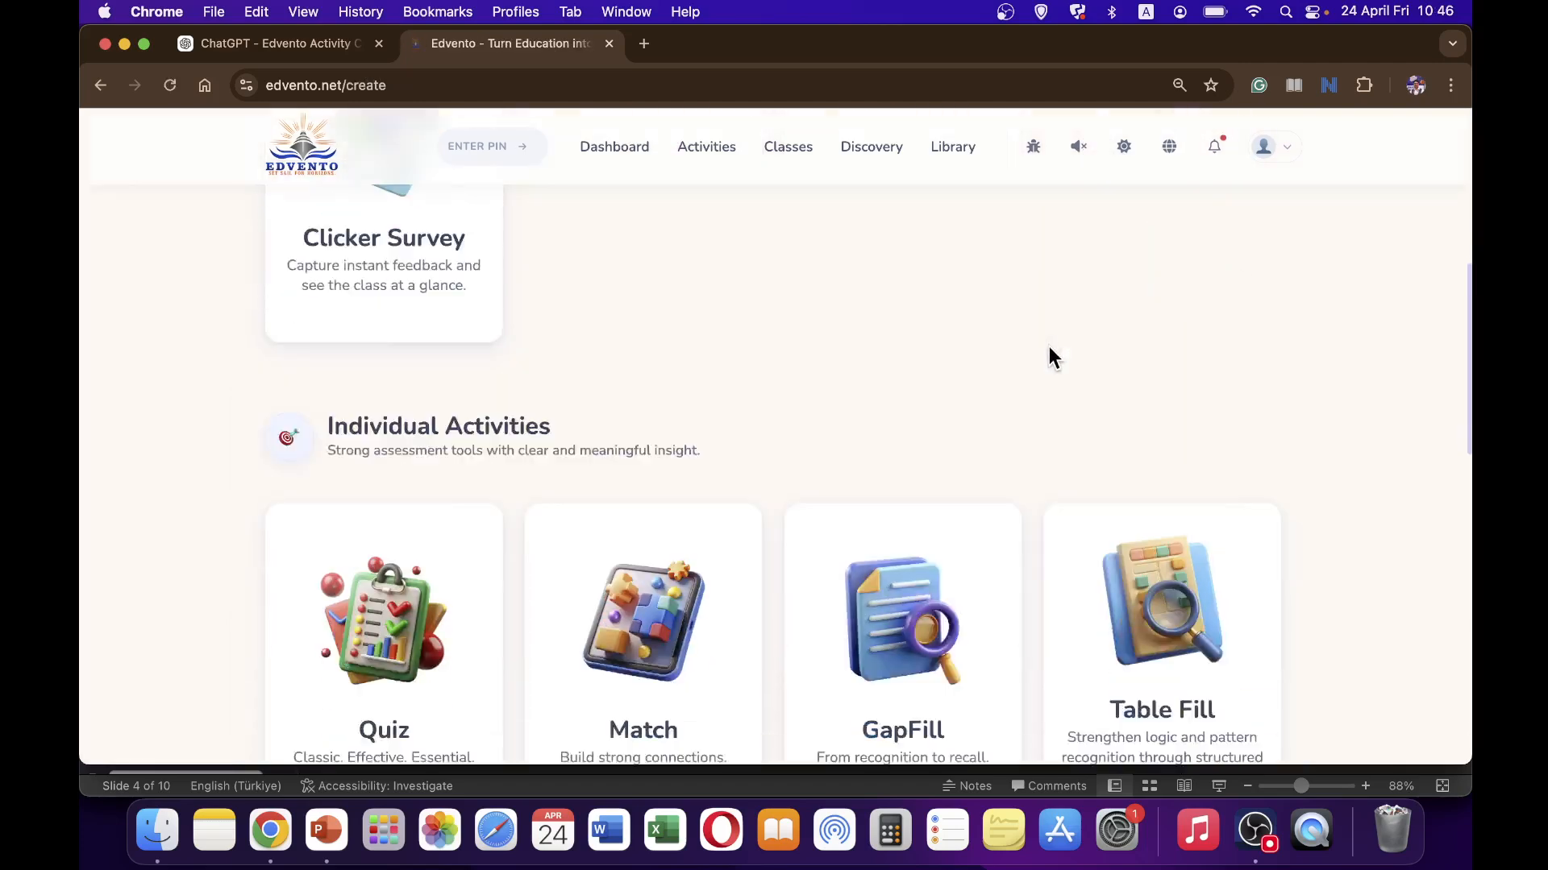
scroll(1050, 350, down, 6)
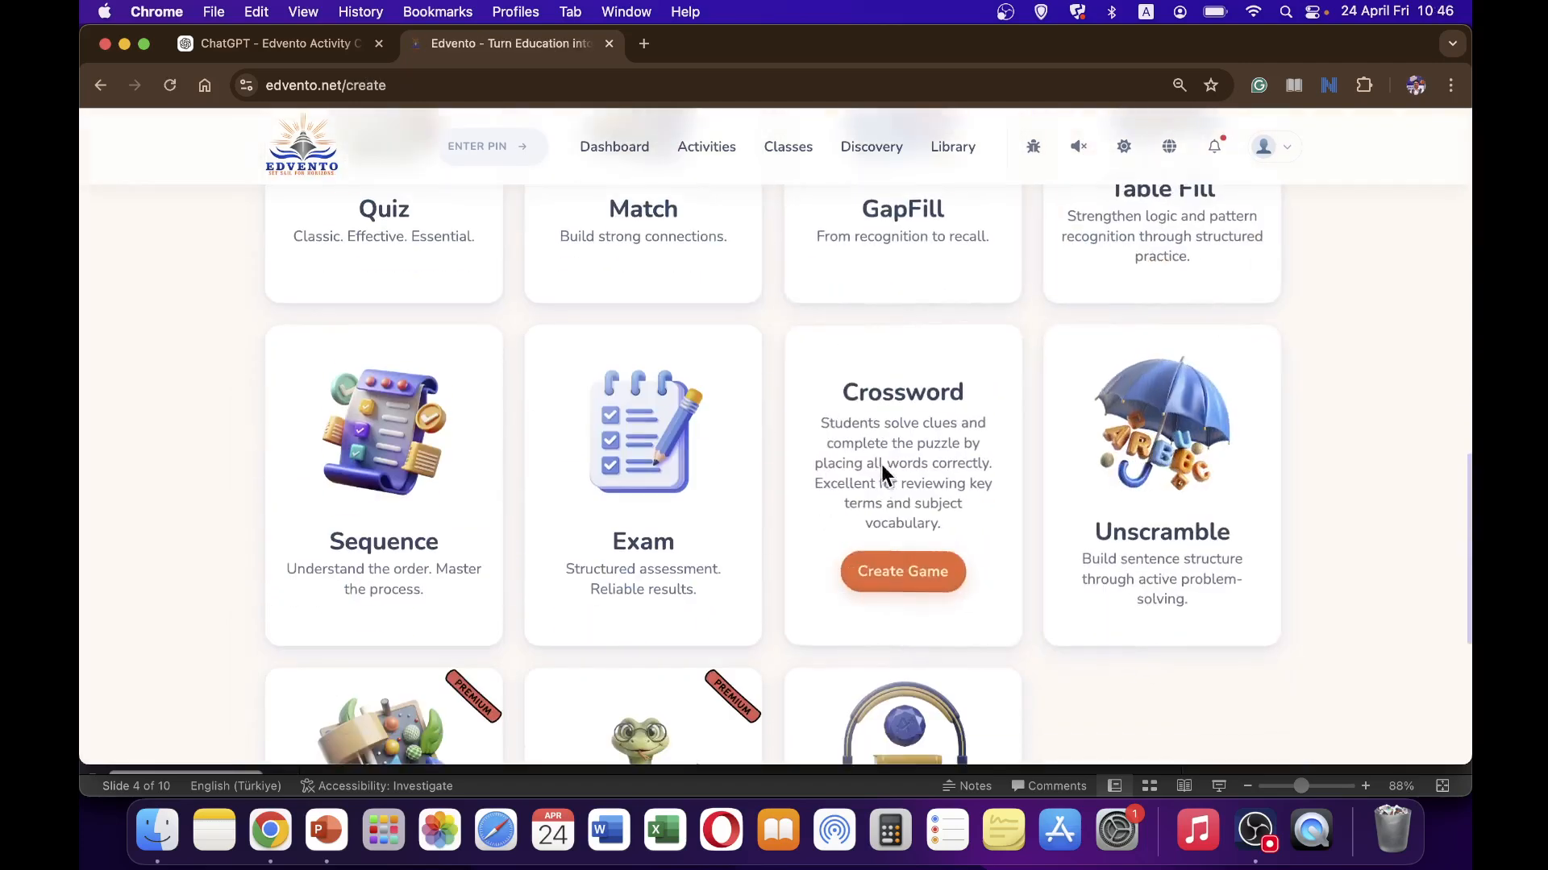
click(902, 574)
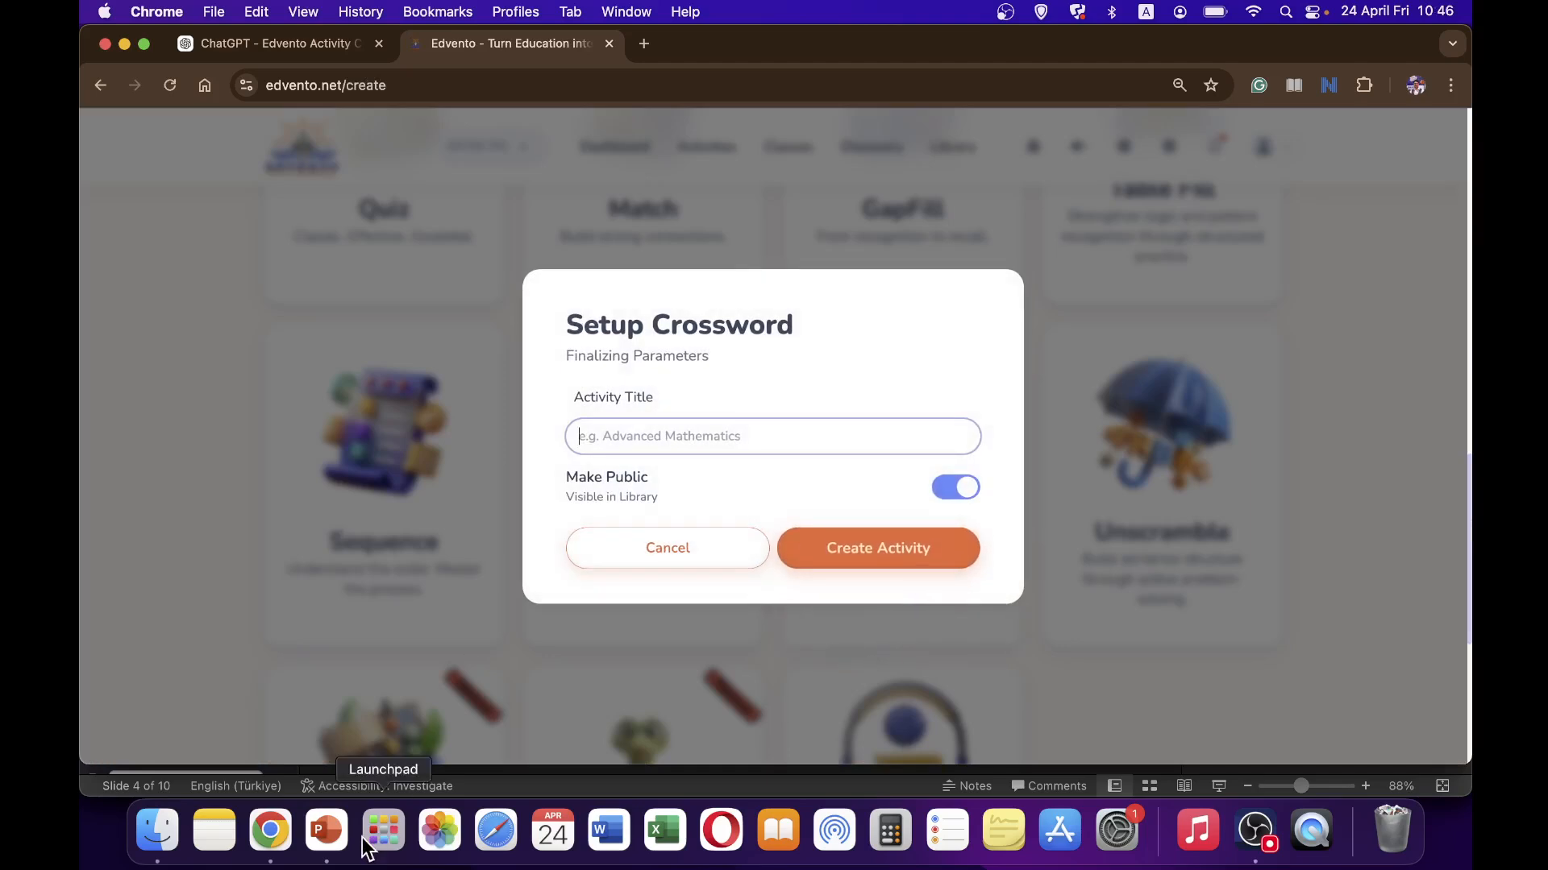
Switch to PowerPoint, select the title text on the first slide, and return to the Crossword setup in Chrome
click(326, 829)
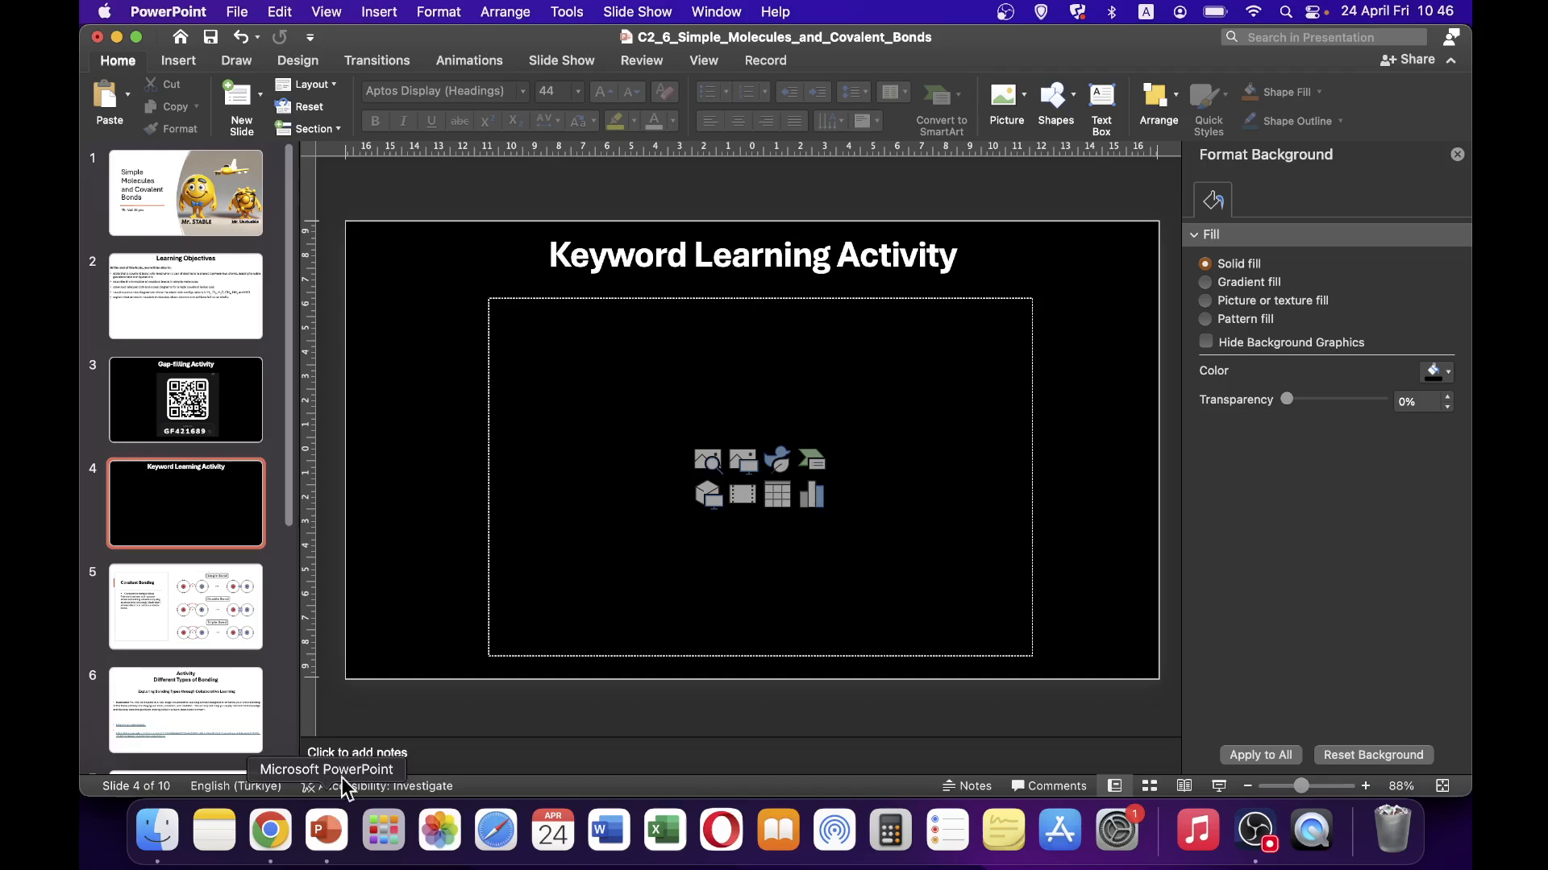
click(167, 216)
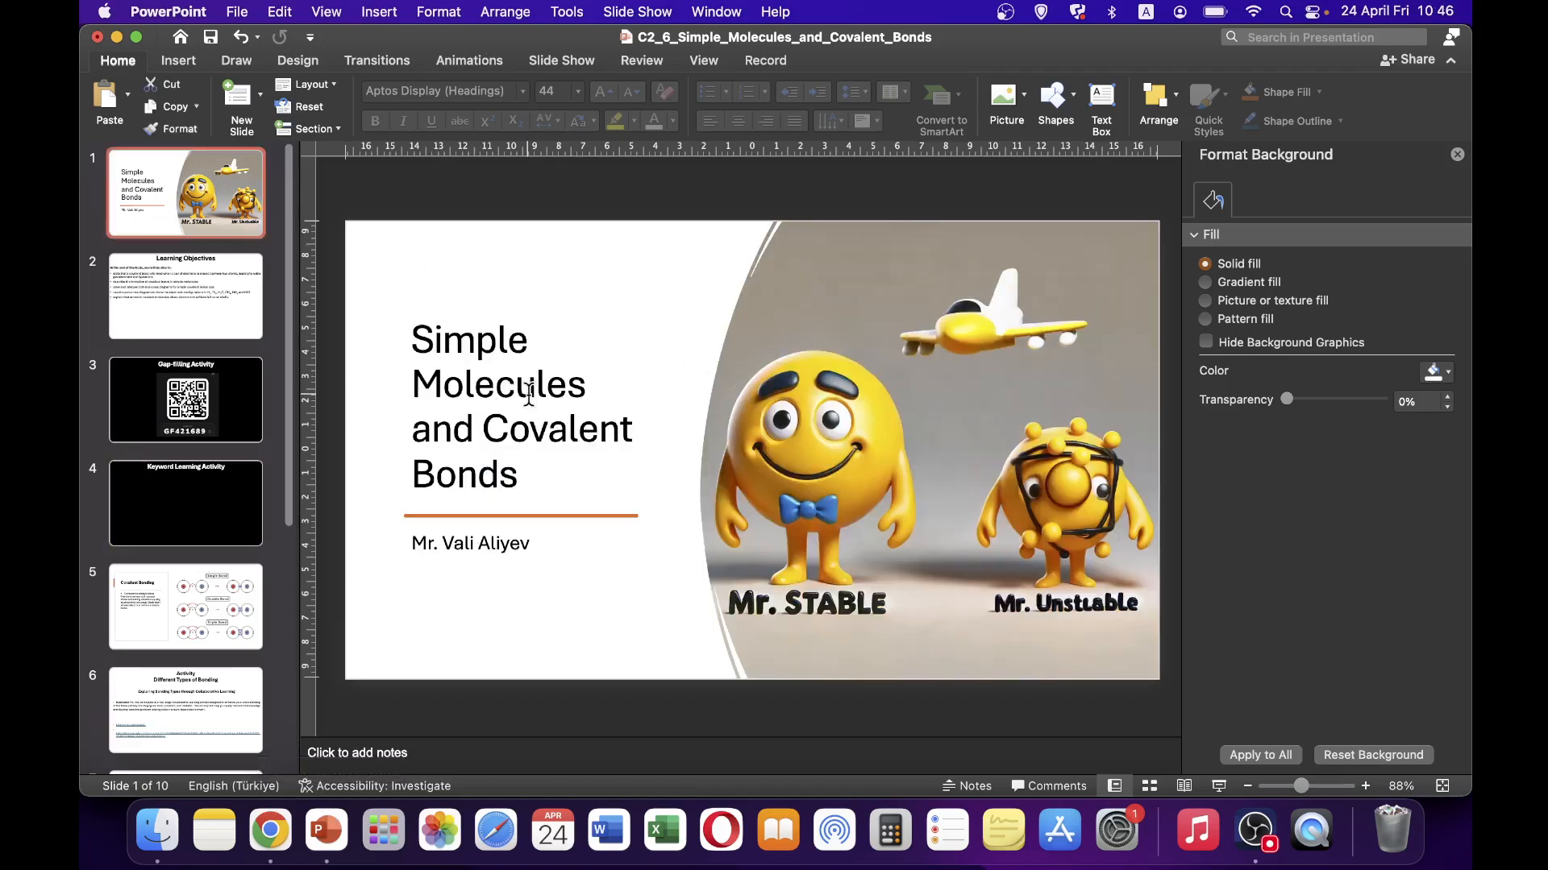
click(529, 394)
key(super+a)
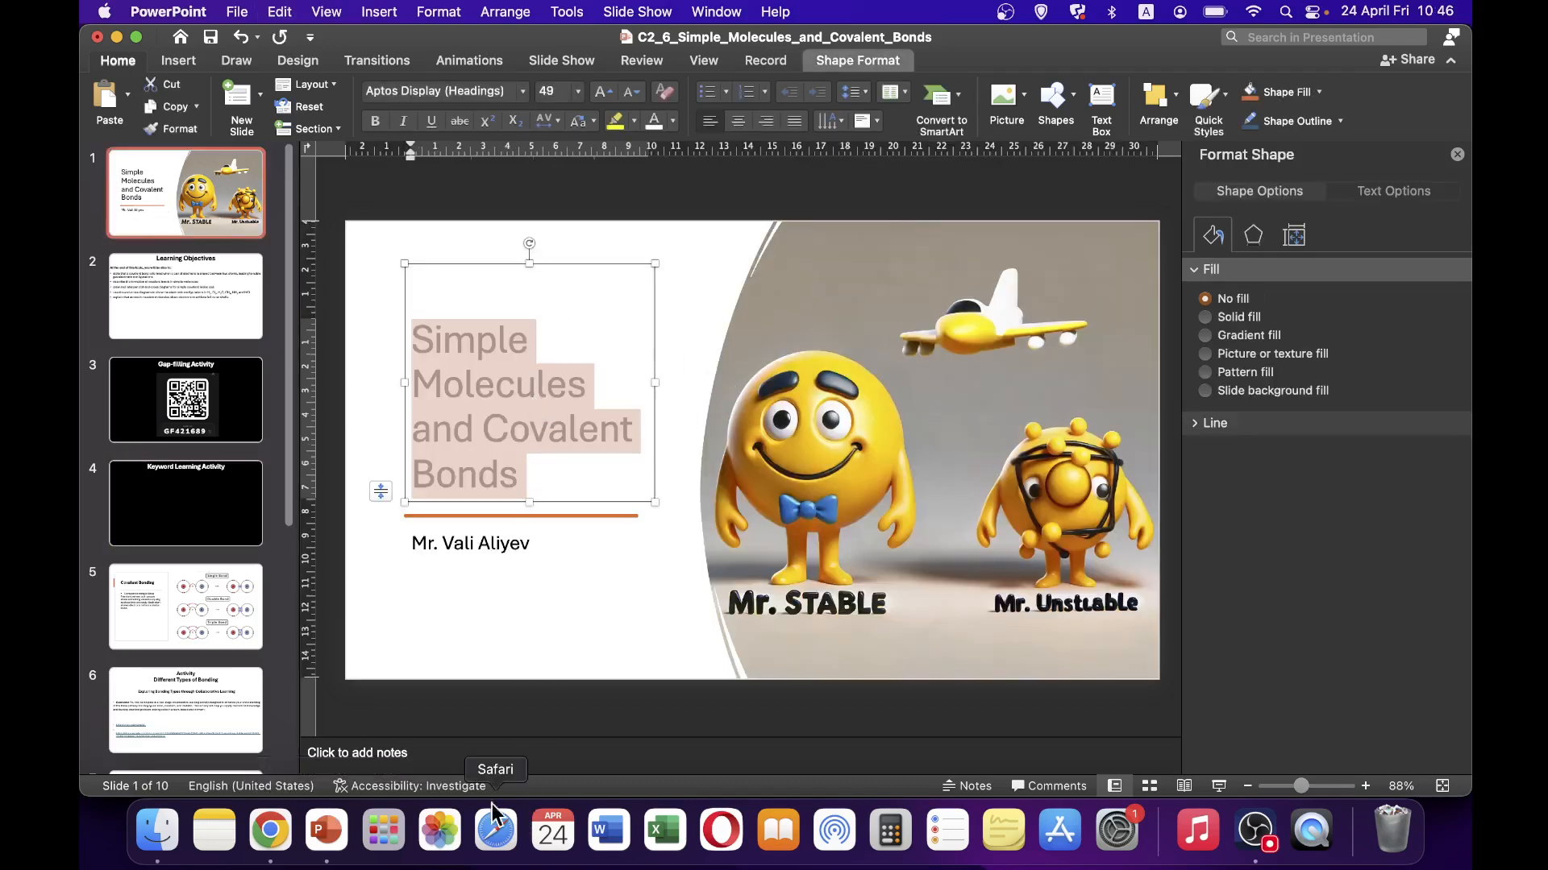
click(273, 843)
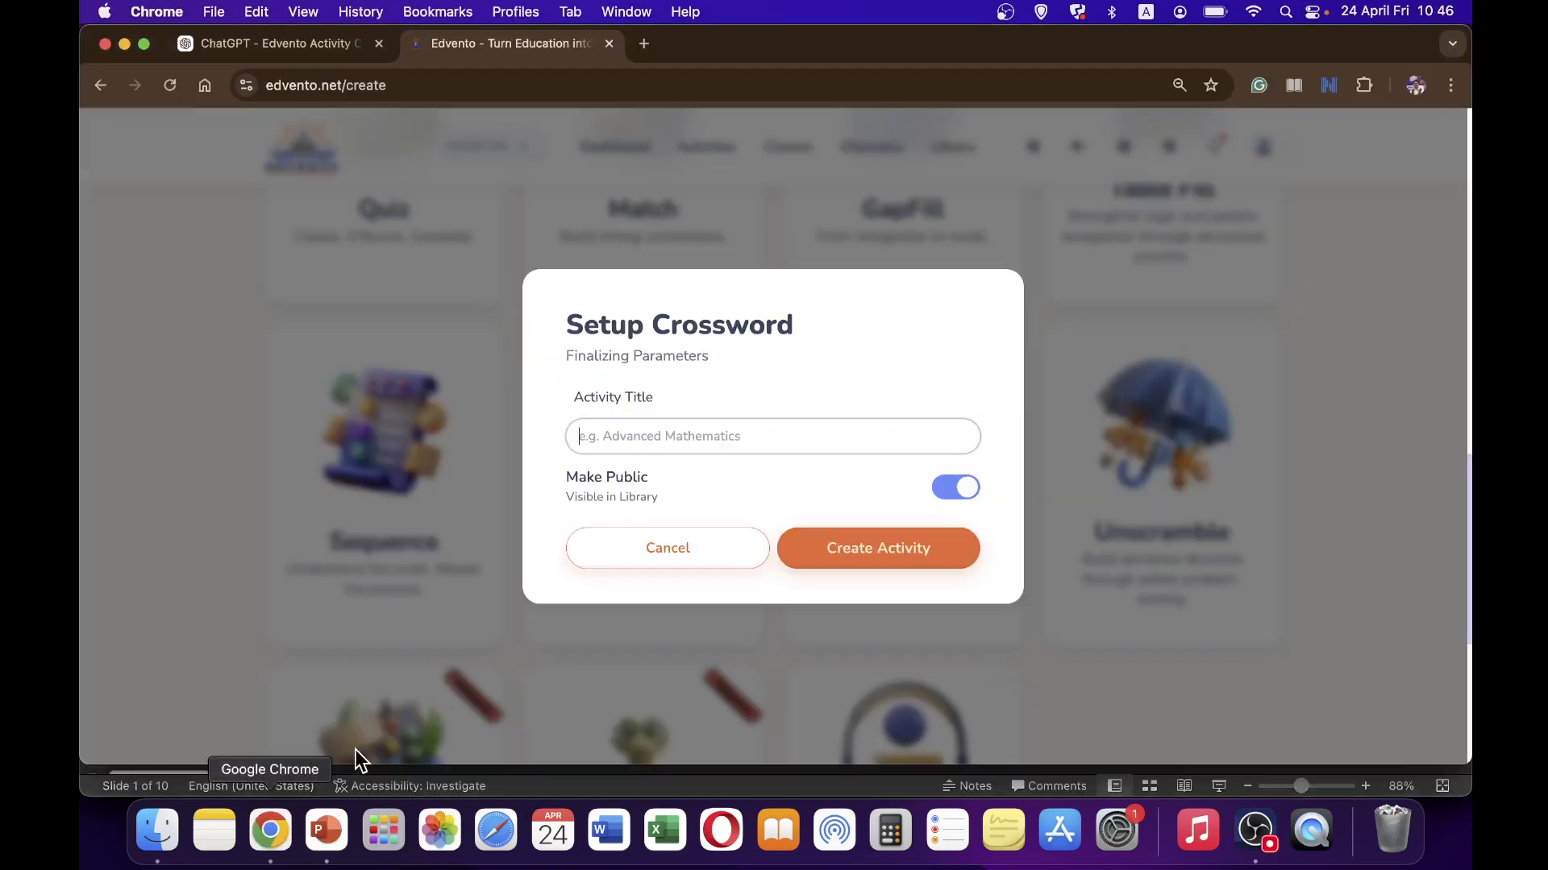
Title the crossword "C2_6 Simple Molecules and Covalent Bonds" and create the activity
text(C)
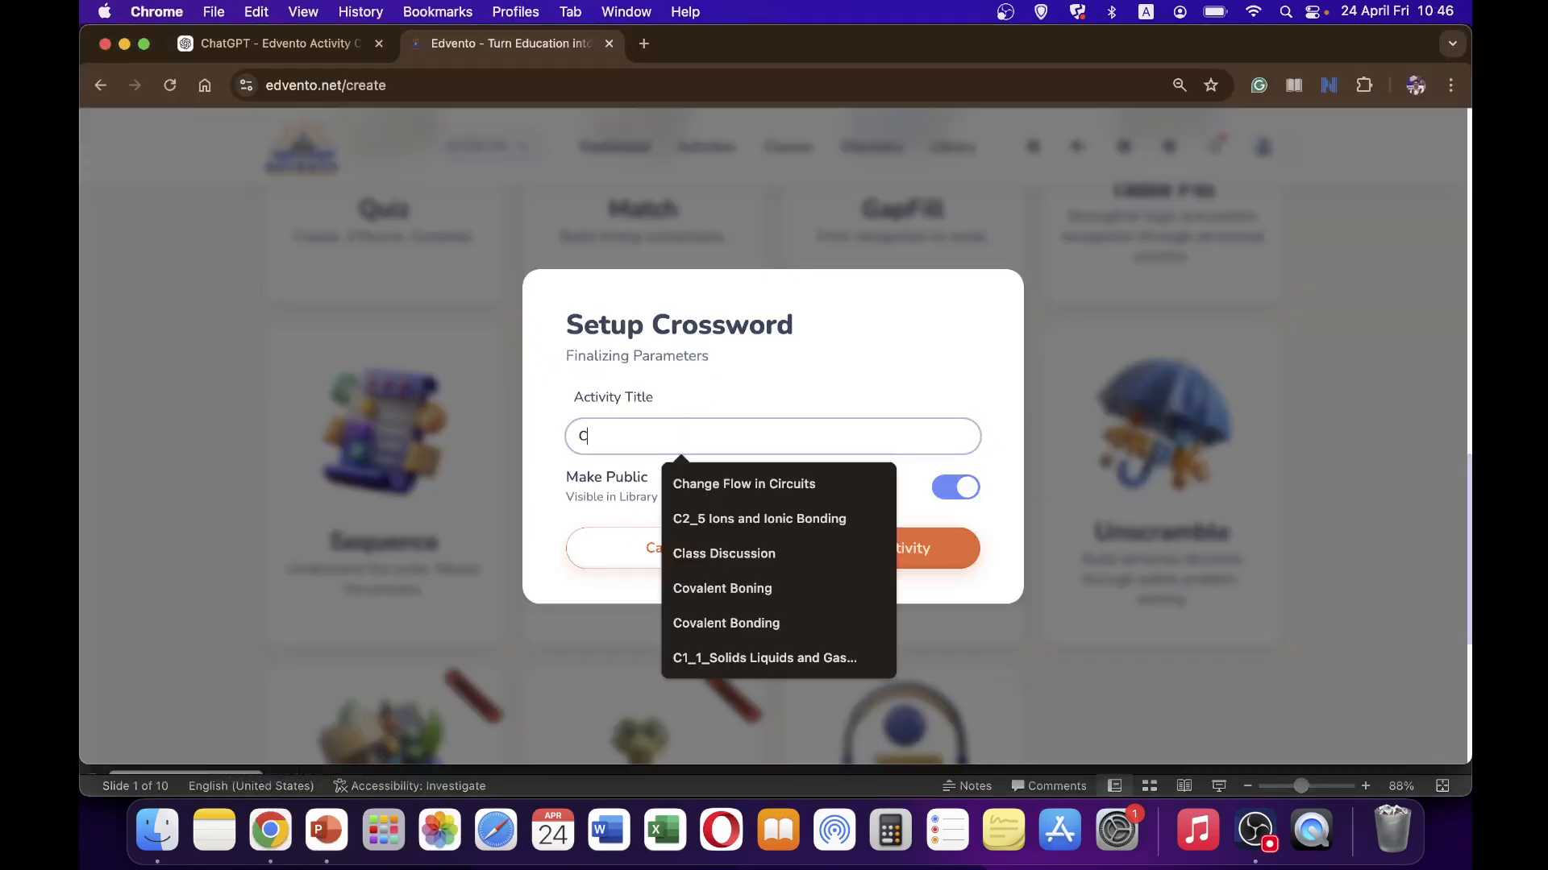
text(2_)
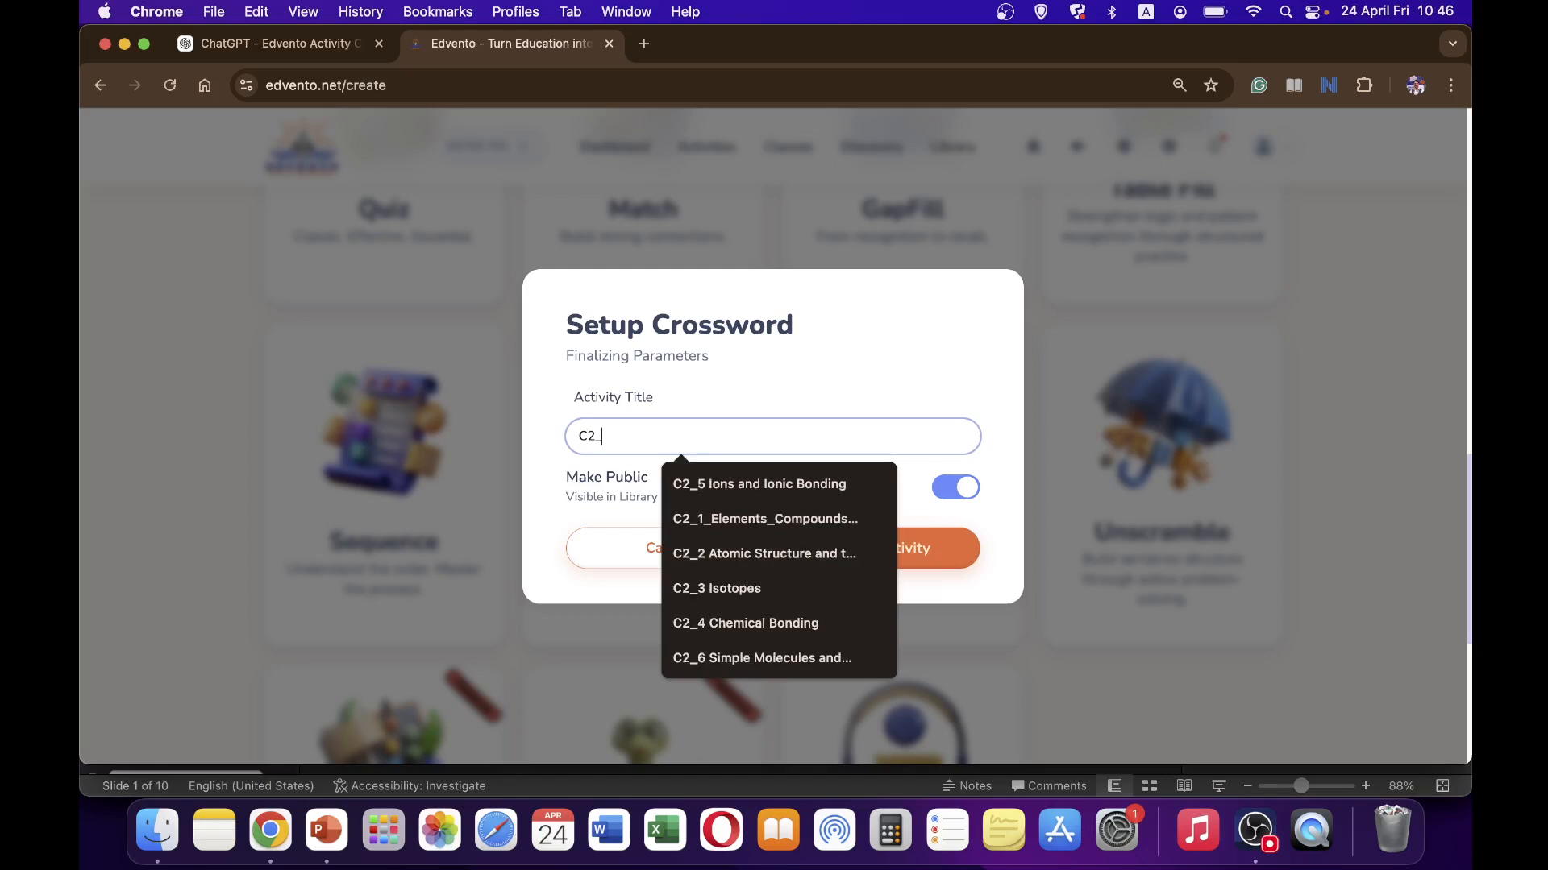
text(6)
key(Down)
key(Return)
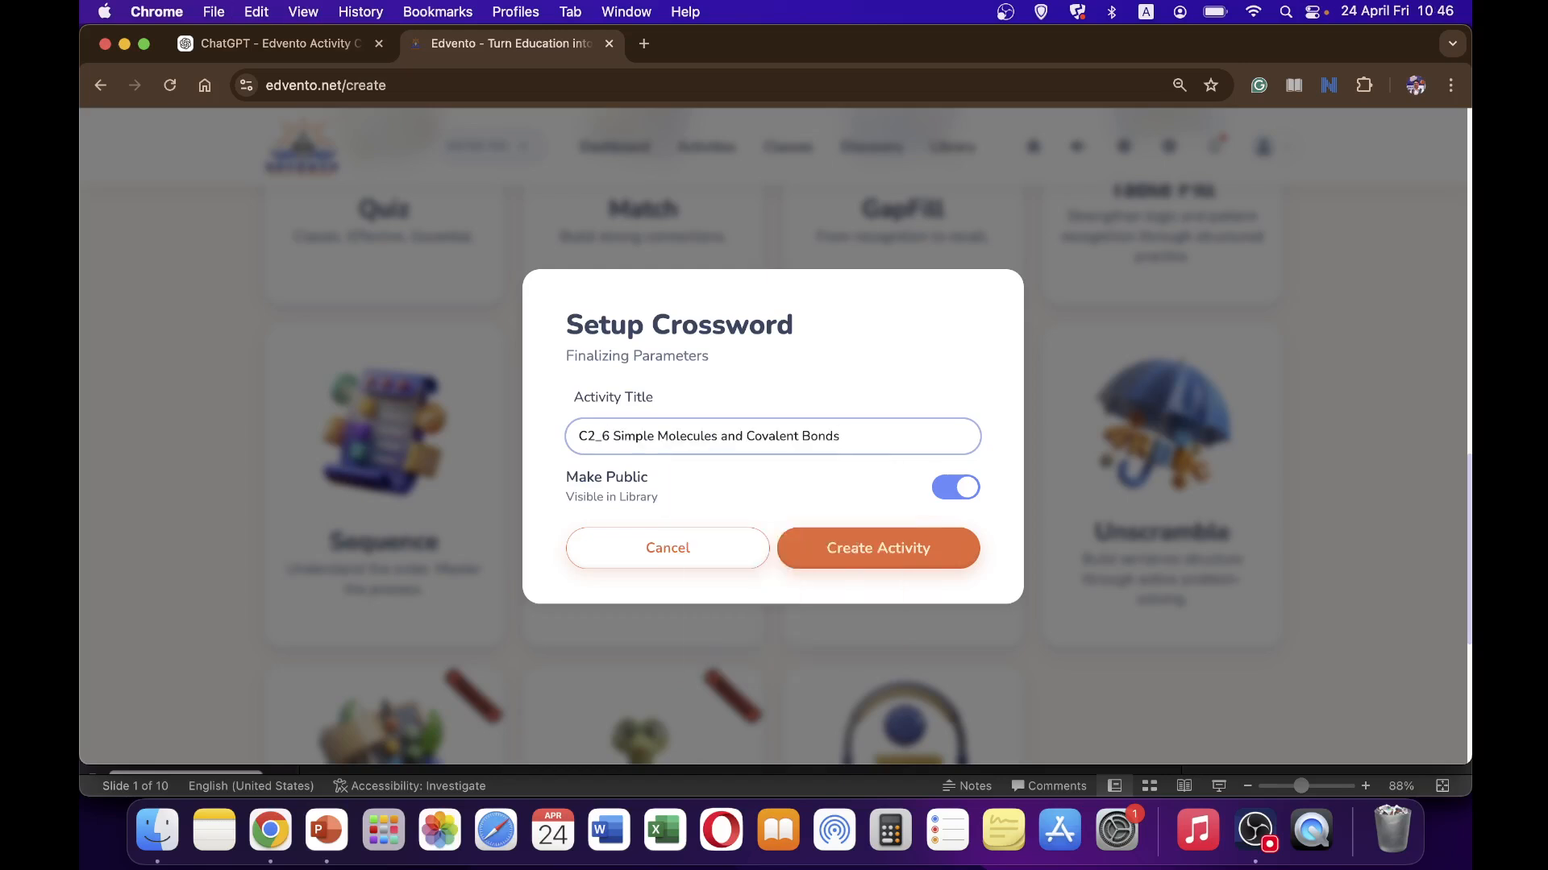
click(887, 564)
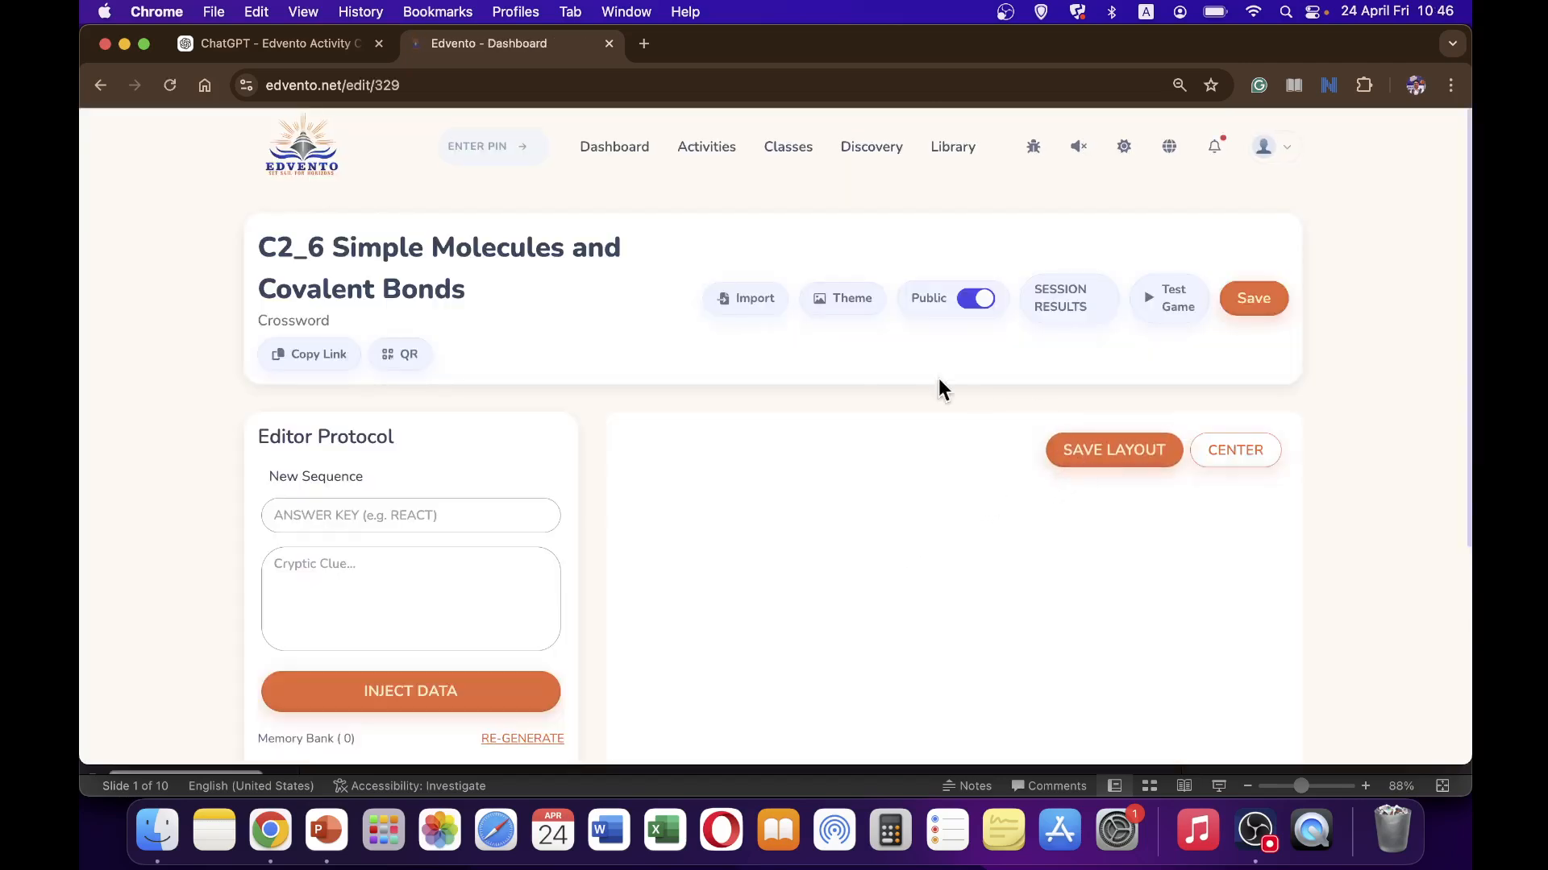
Apply Theme 16 to the crossword and look over its editor for answers and clues
click(841, 297)
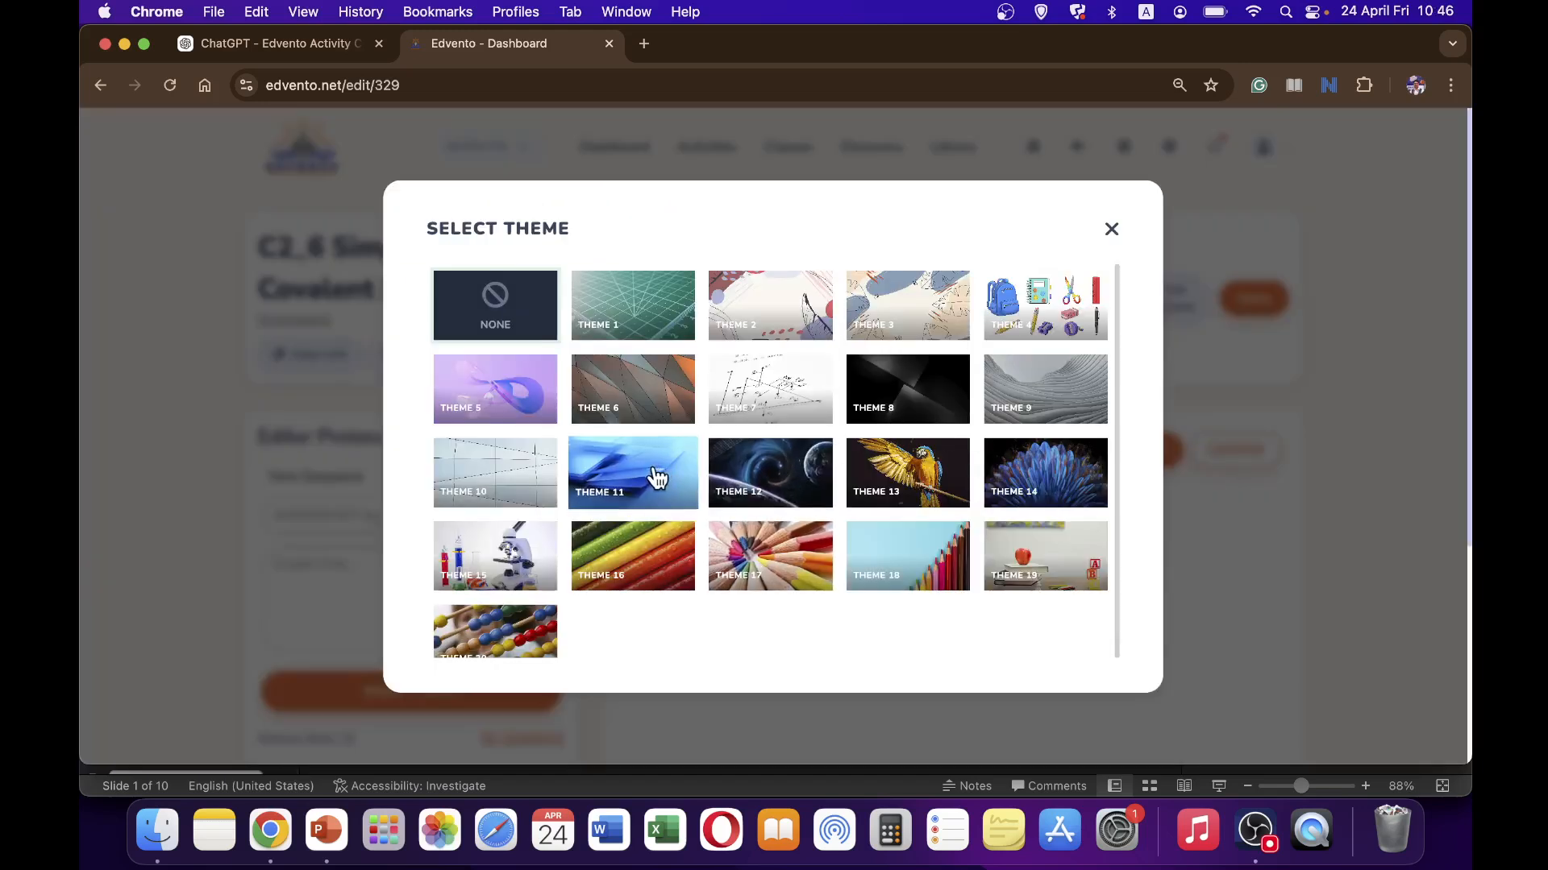
click(660, 561)
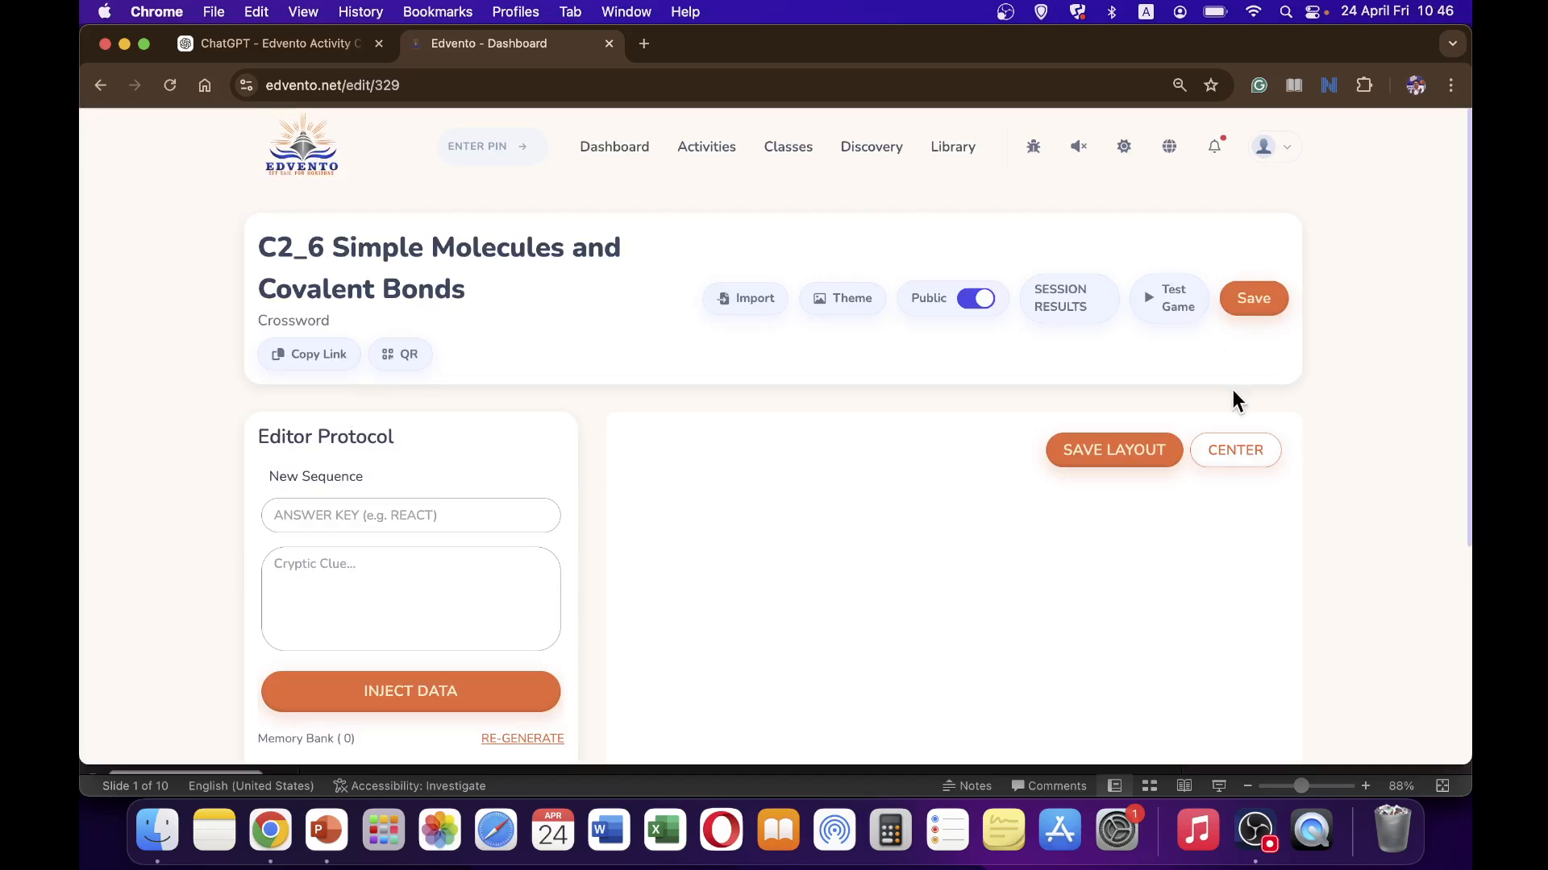
scroll(725, 375, down, 5)
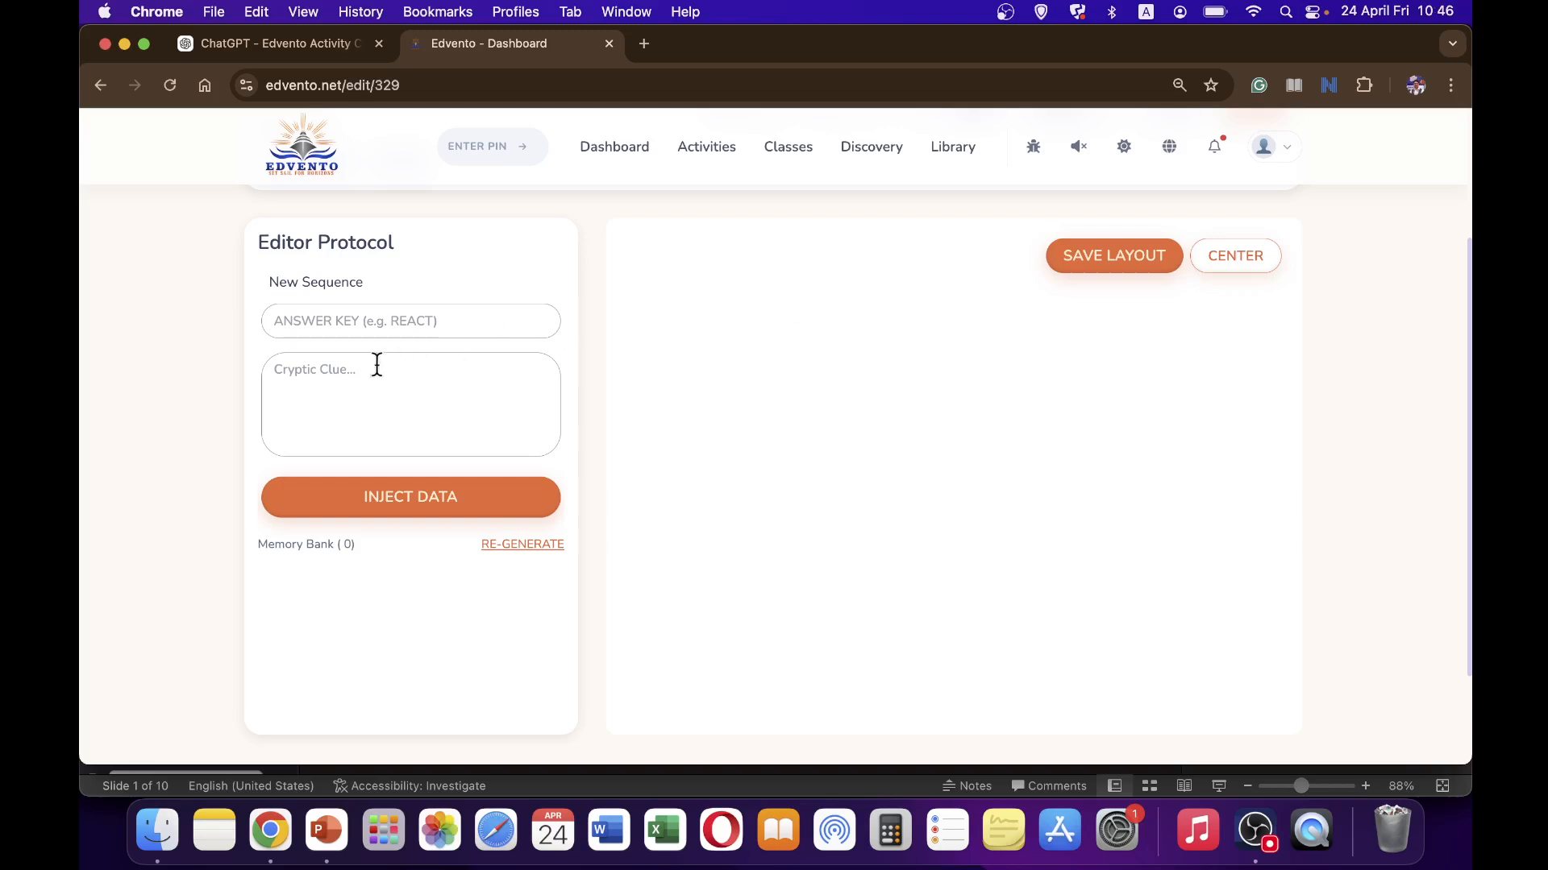
scroll(758, 315, up, 5)
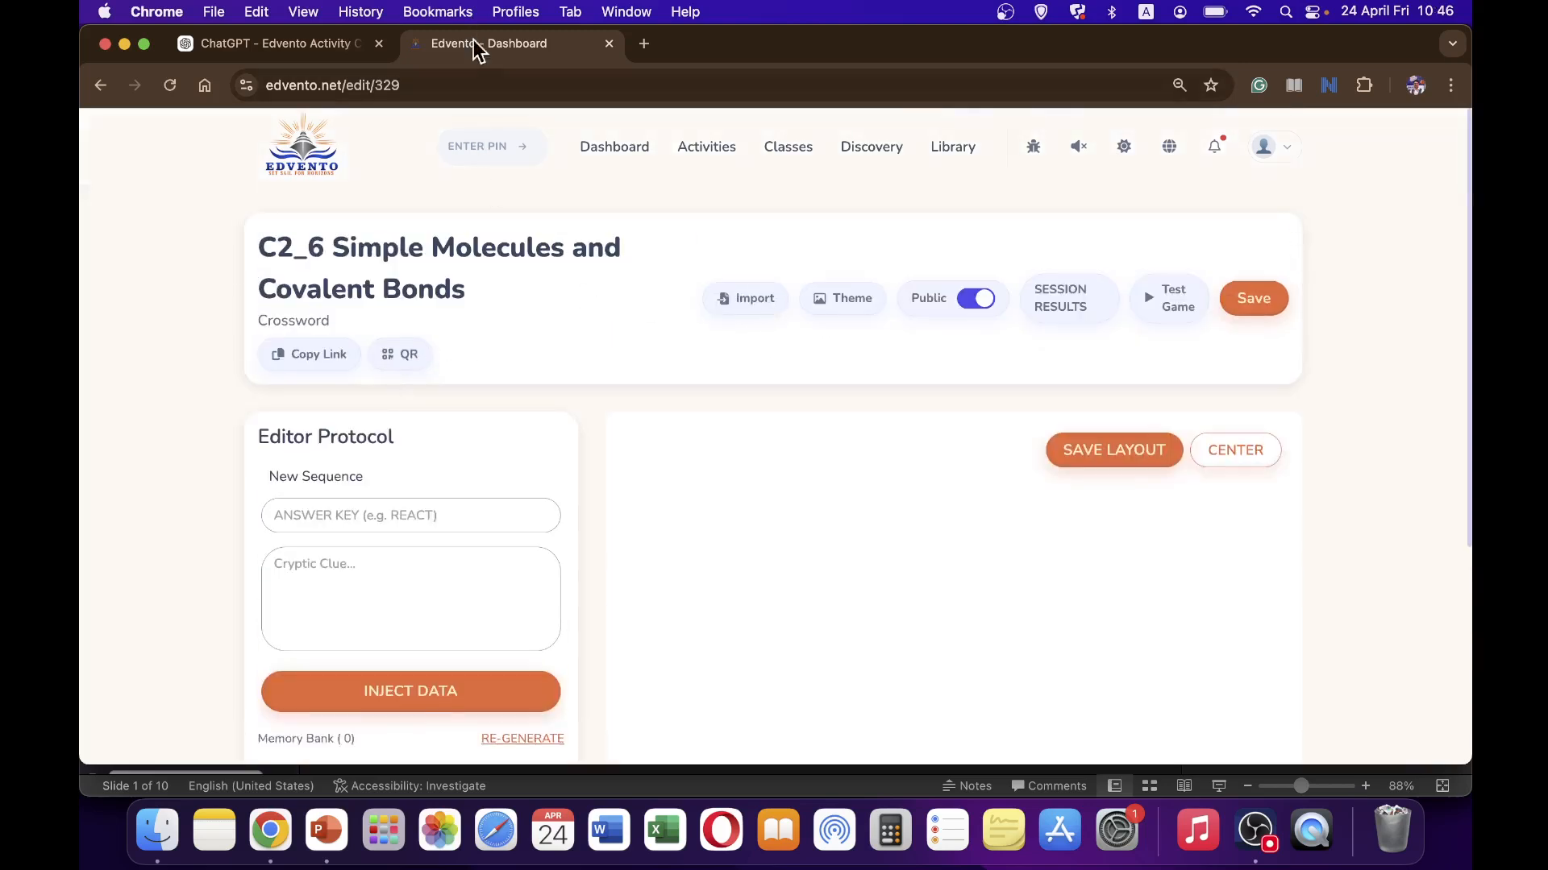
Switch to the ChatGPT conversation and read through the proposed crossword keyword list
click(284, 40)
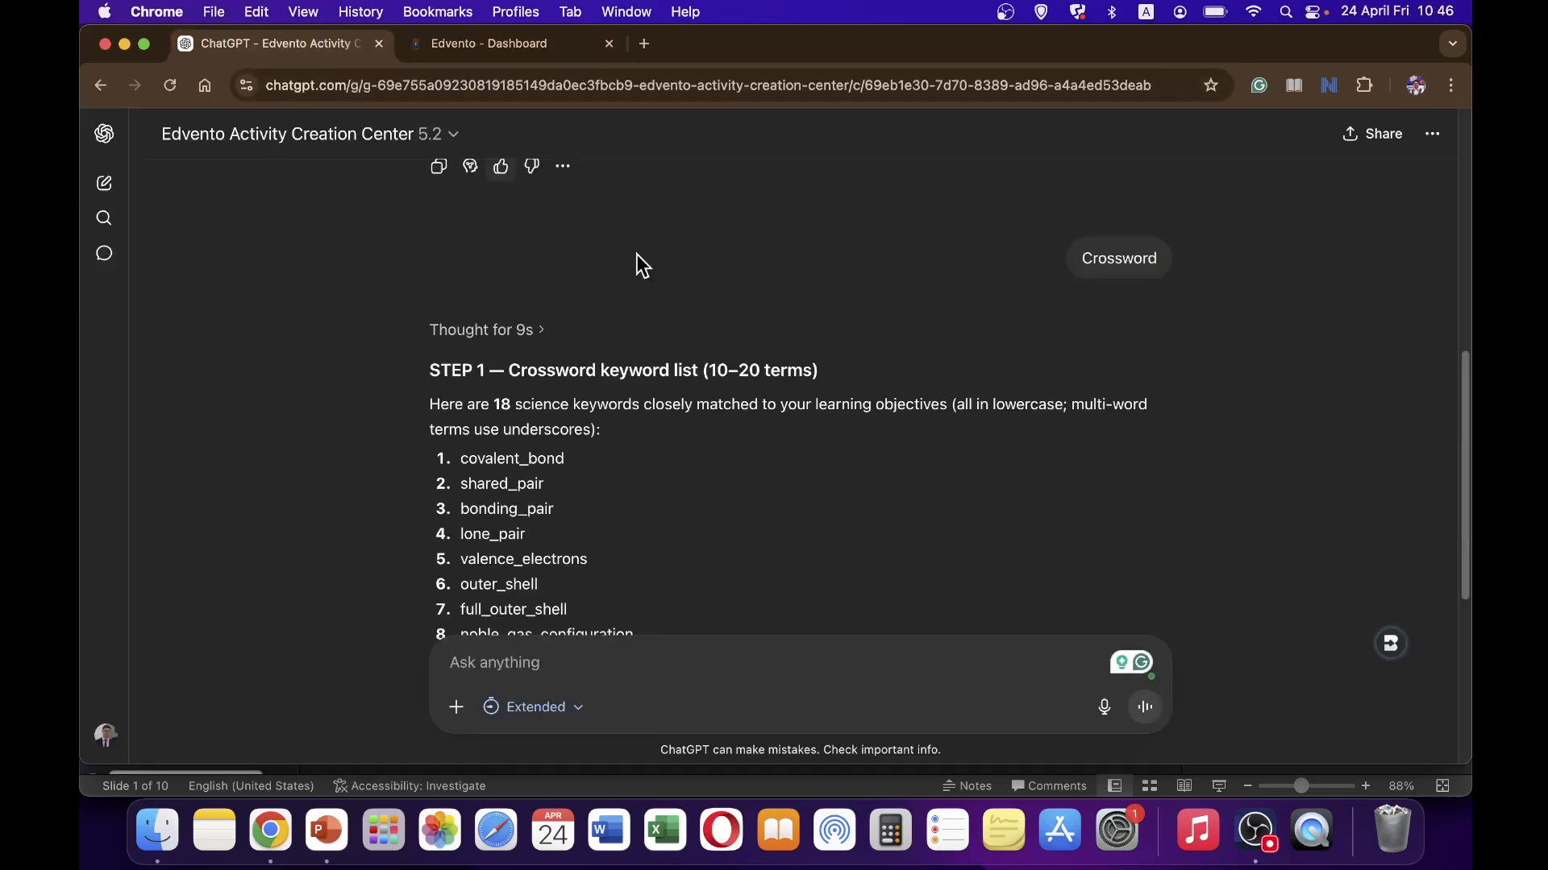
scroll(912, 422, down, 3)
scroll(919, 427, down, 3)
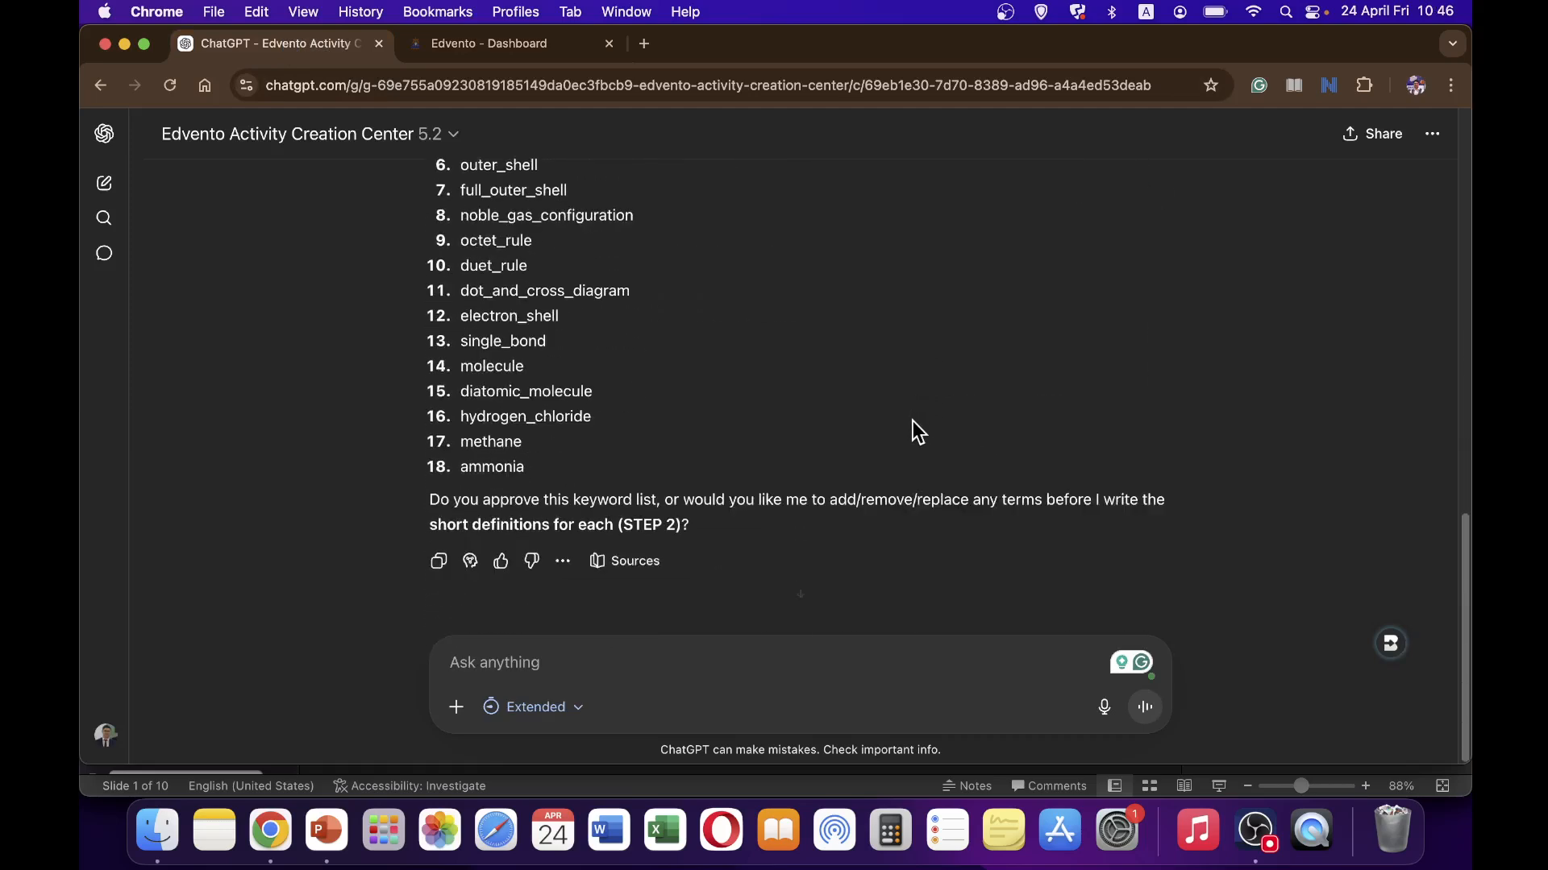
scroll(917, 409, up, 1)
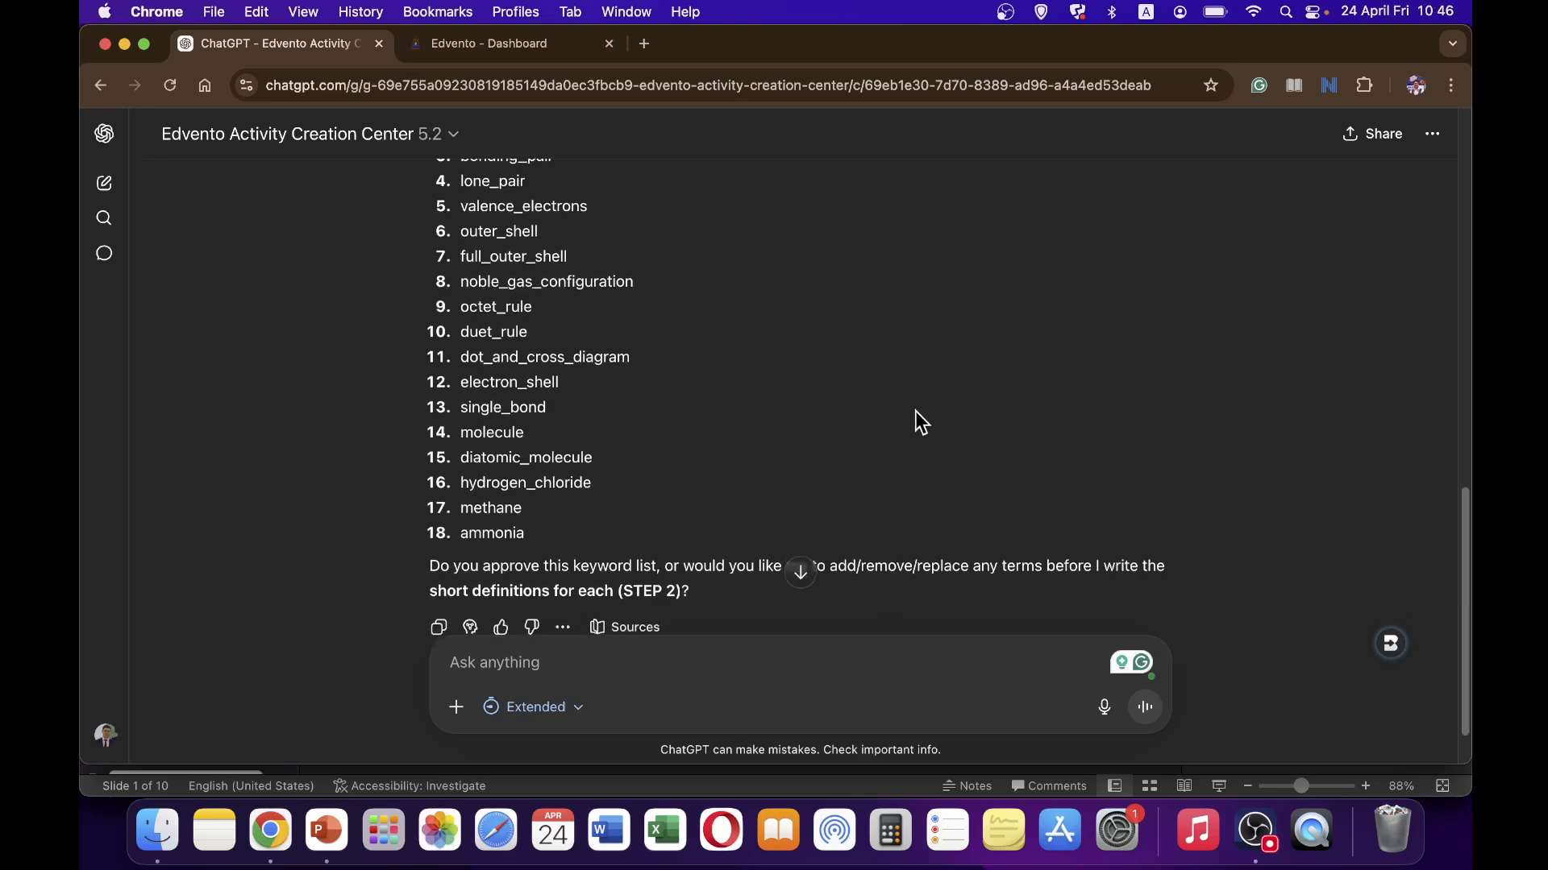
Go through the crossword keywords and send ChatGPT the reply "Remove: 14, 16, 17, 18"
text(Re)
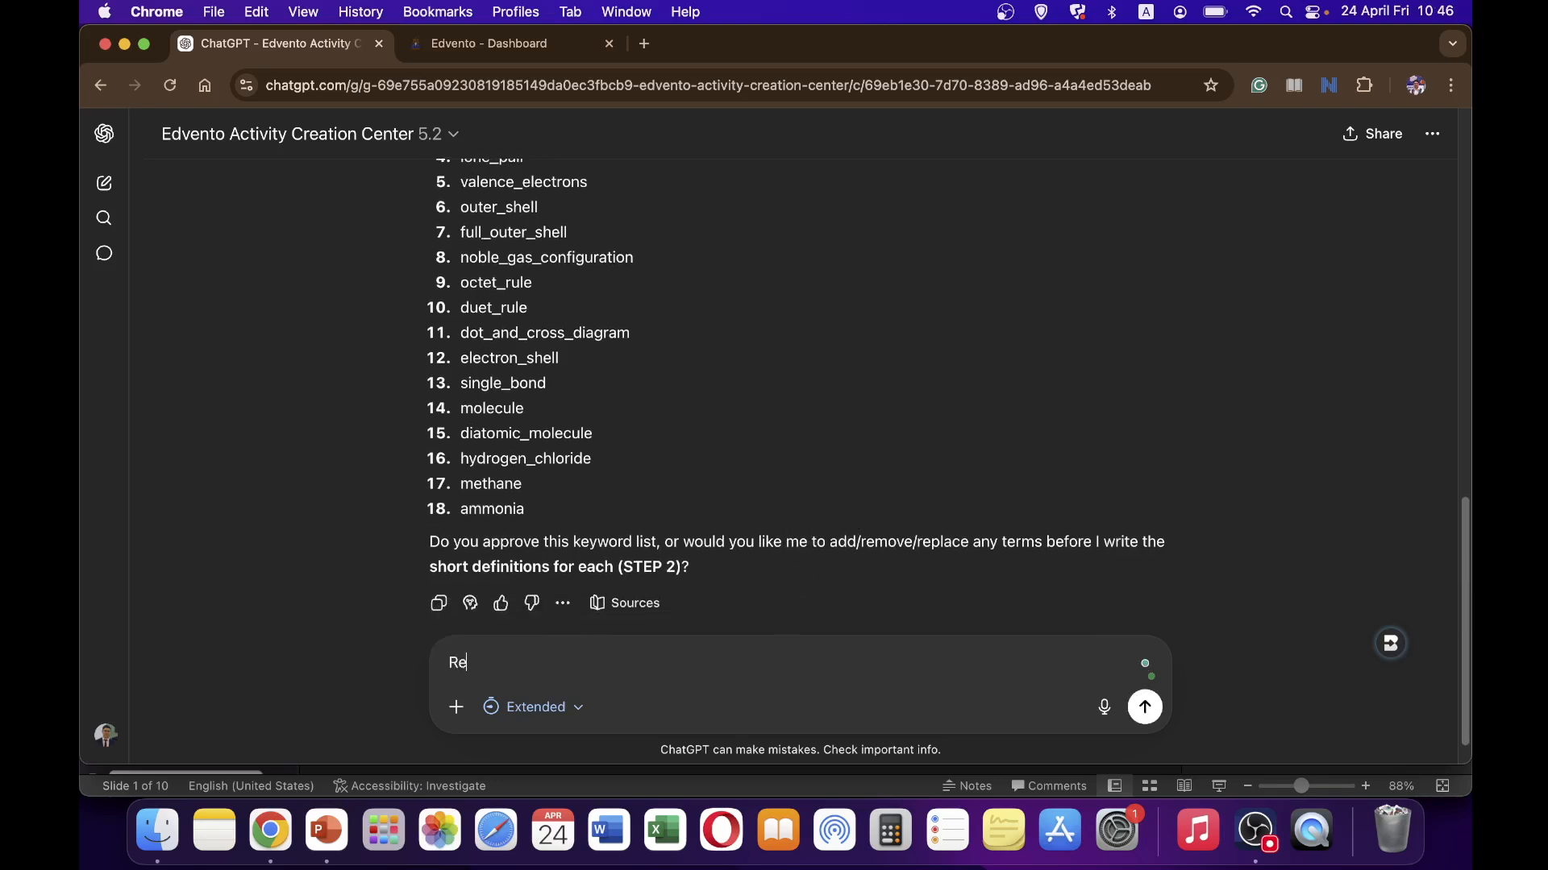
text(move:)
scroll(819, 348, up, 3)
scroll(801, 357, up, 2)
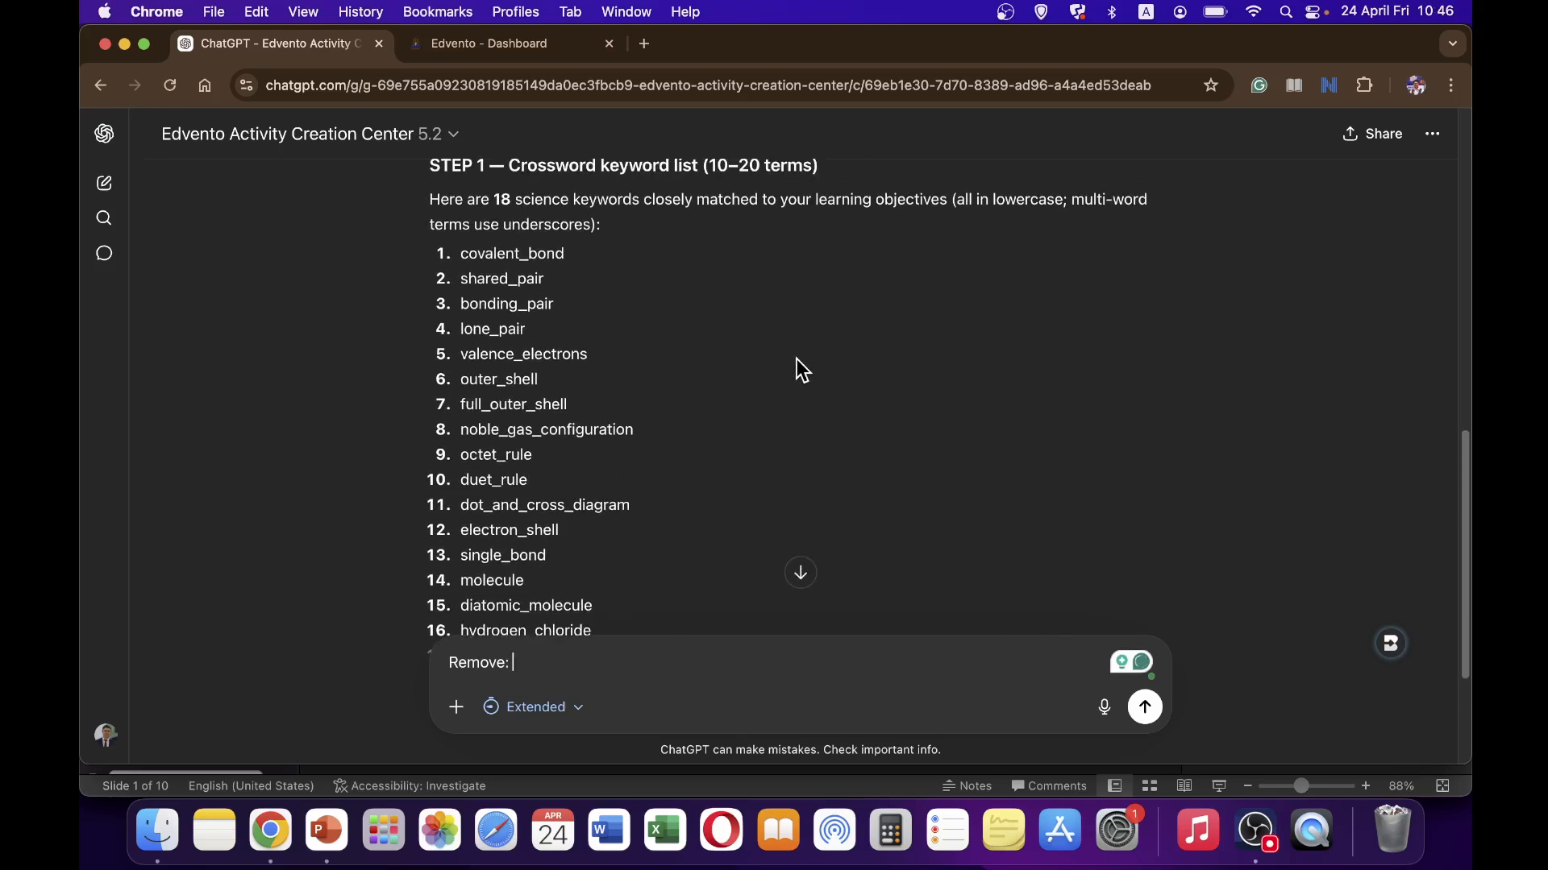
scroll(803, 360, down, 2)
scroll(804, 354, up, 2)
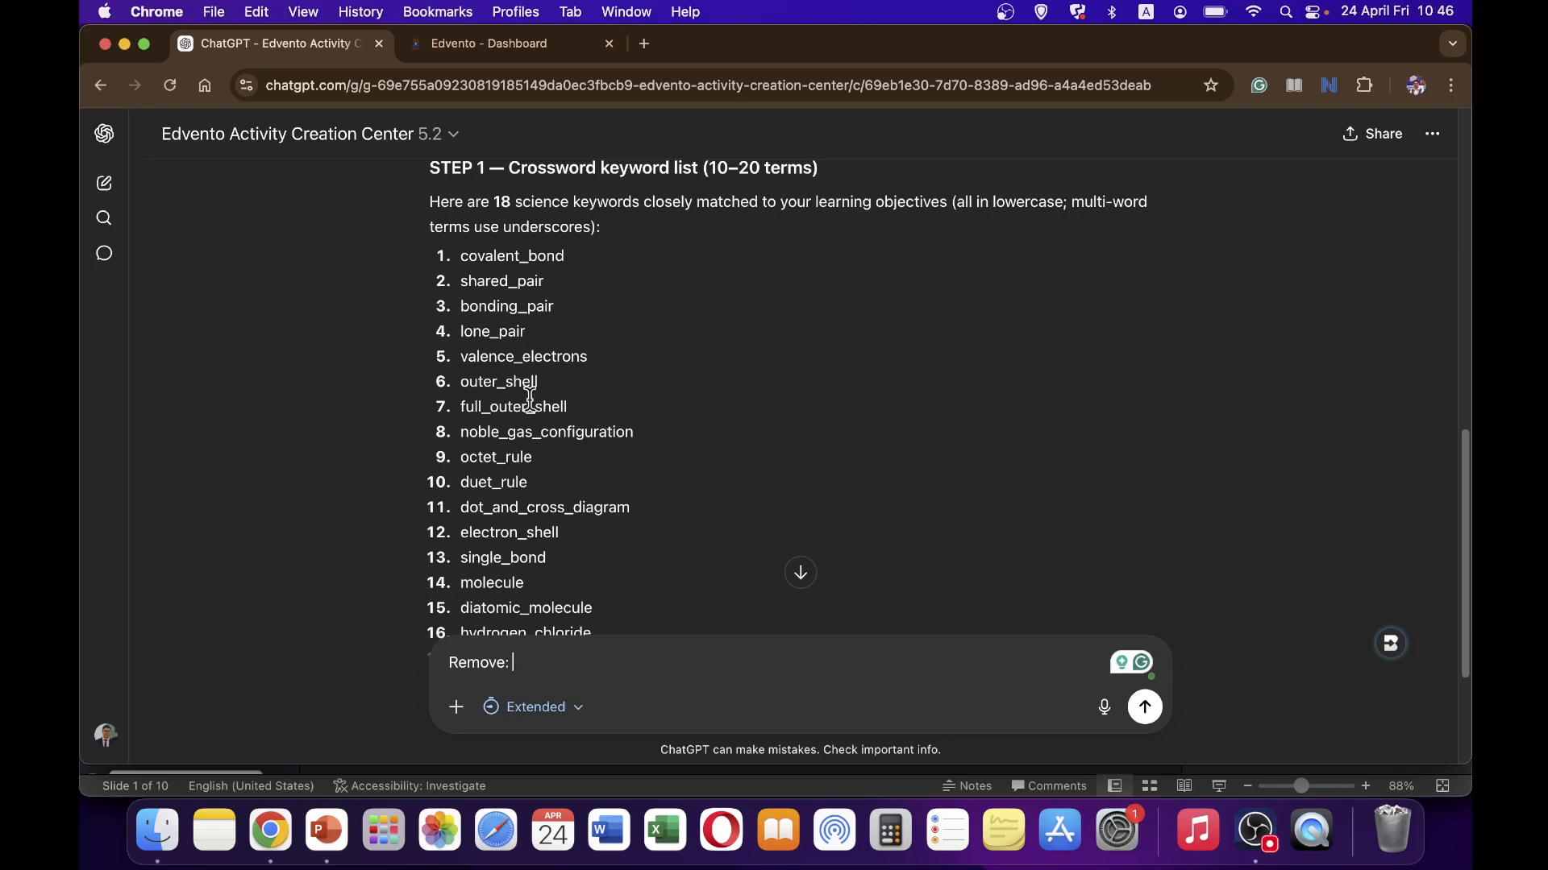
scroll(560, 387, down, 2)
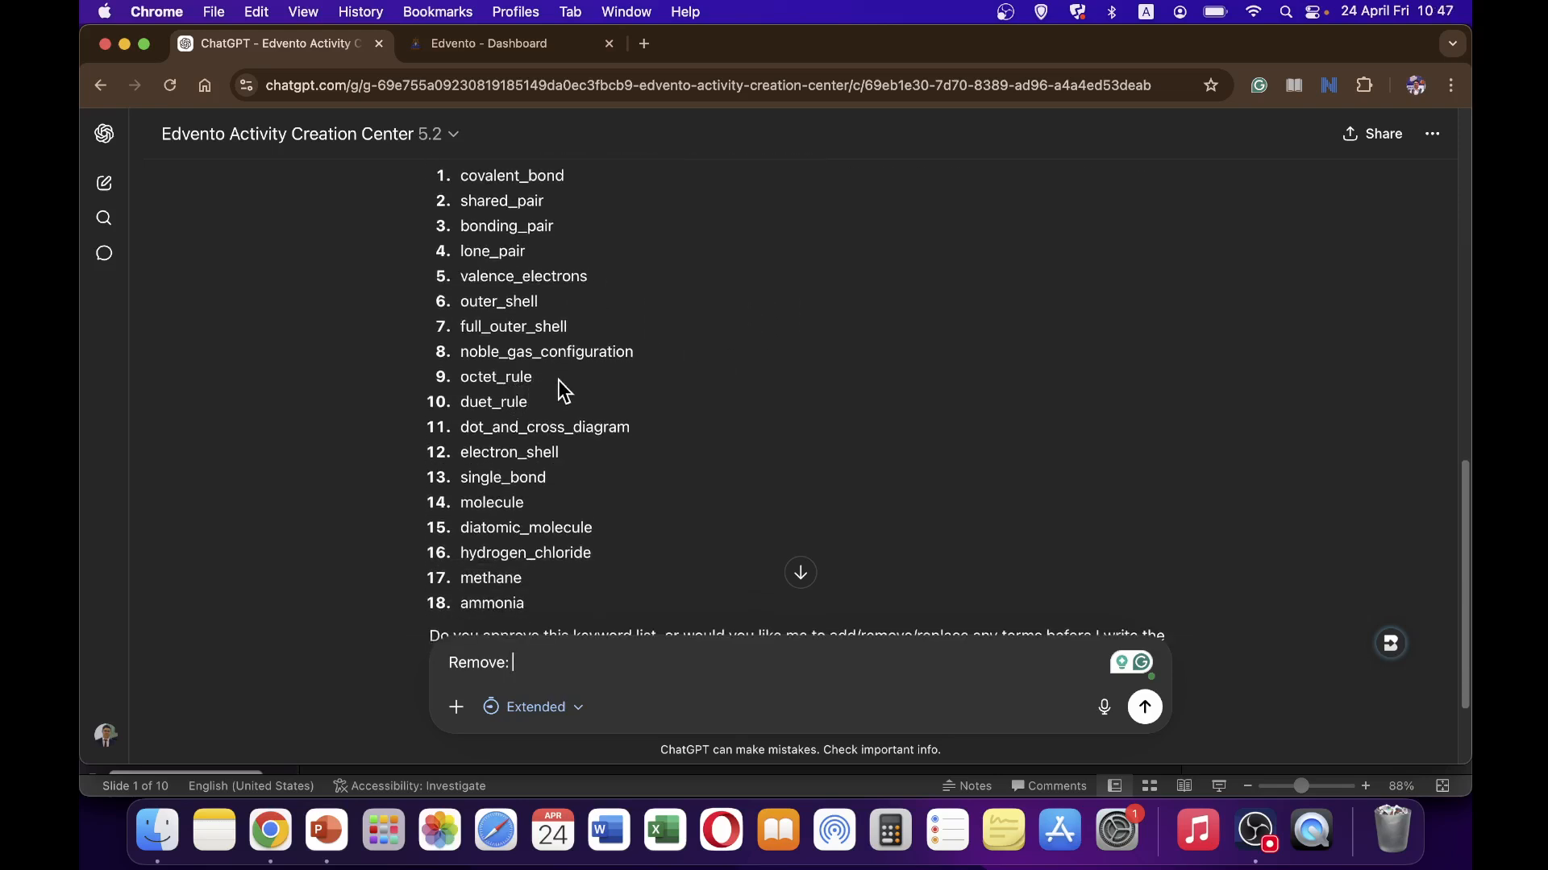
scroll(563, 412, down, 1)
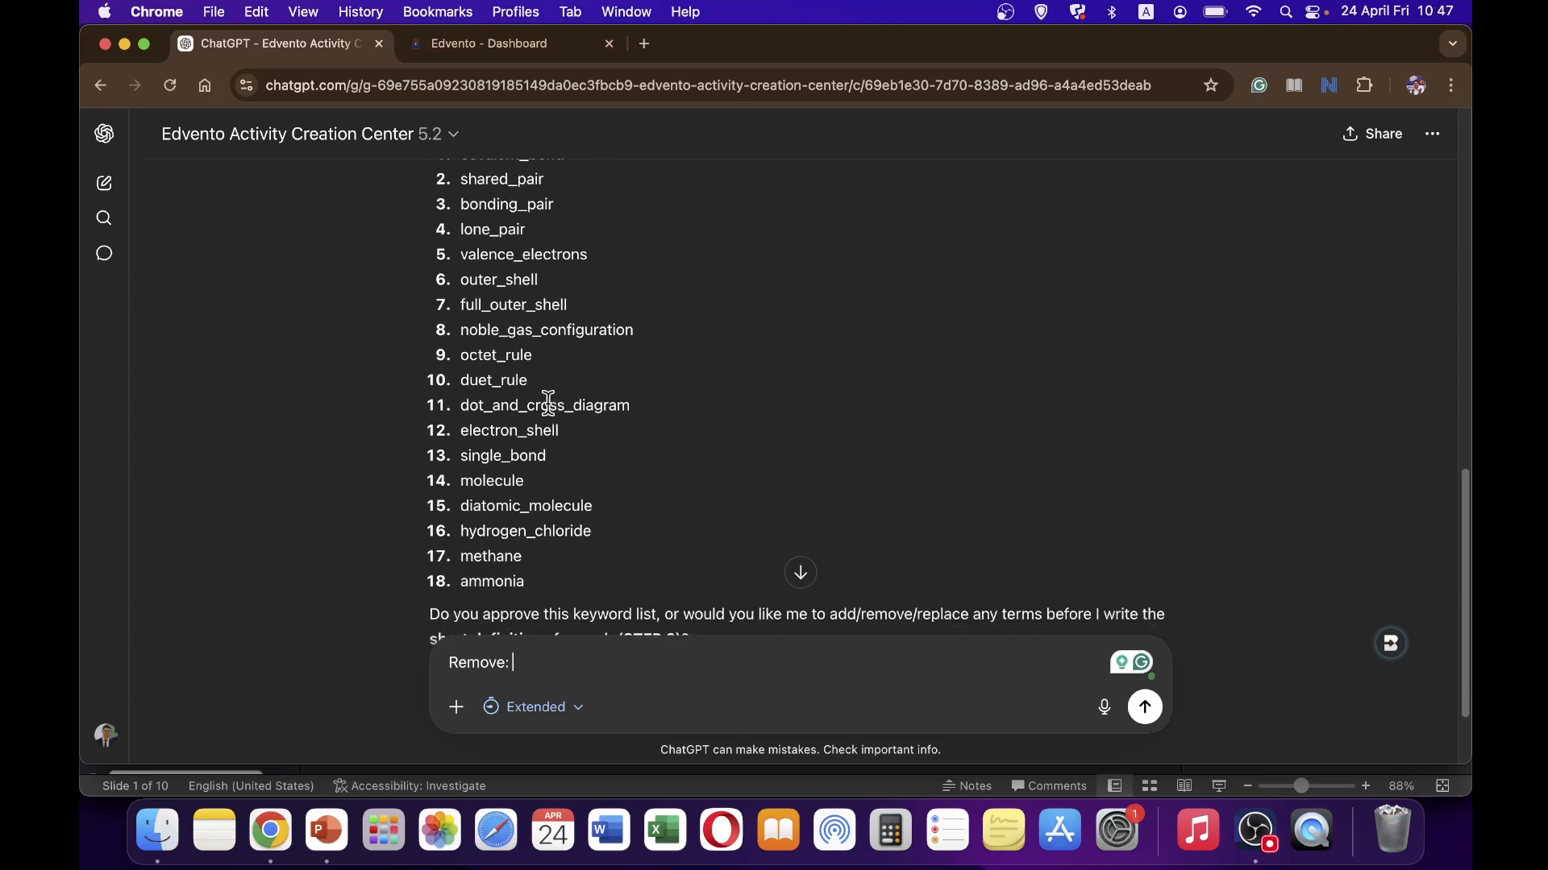
scroll(533, 440, down, 1)
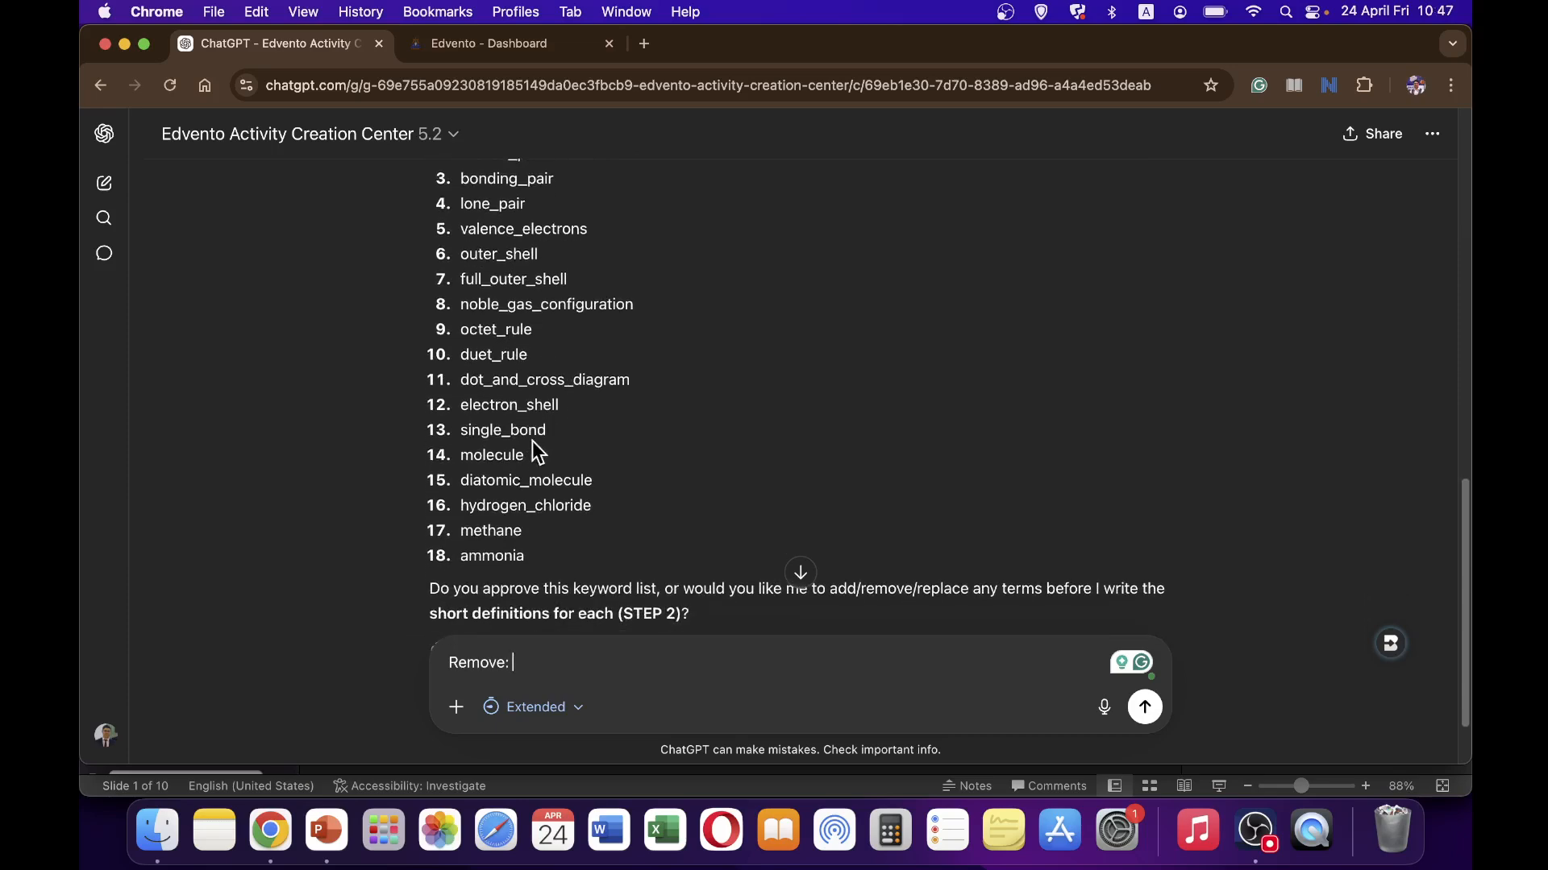
scroll(536, 471, down, 1)
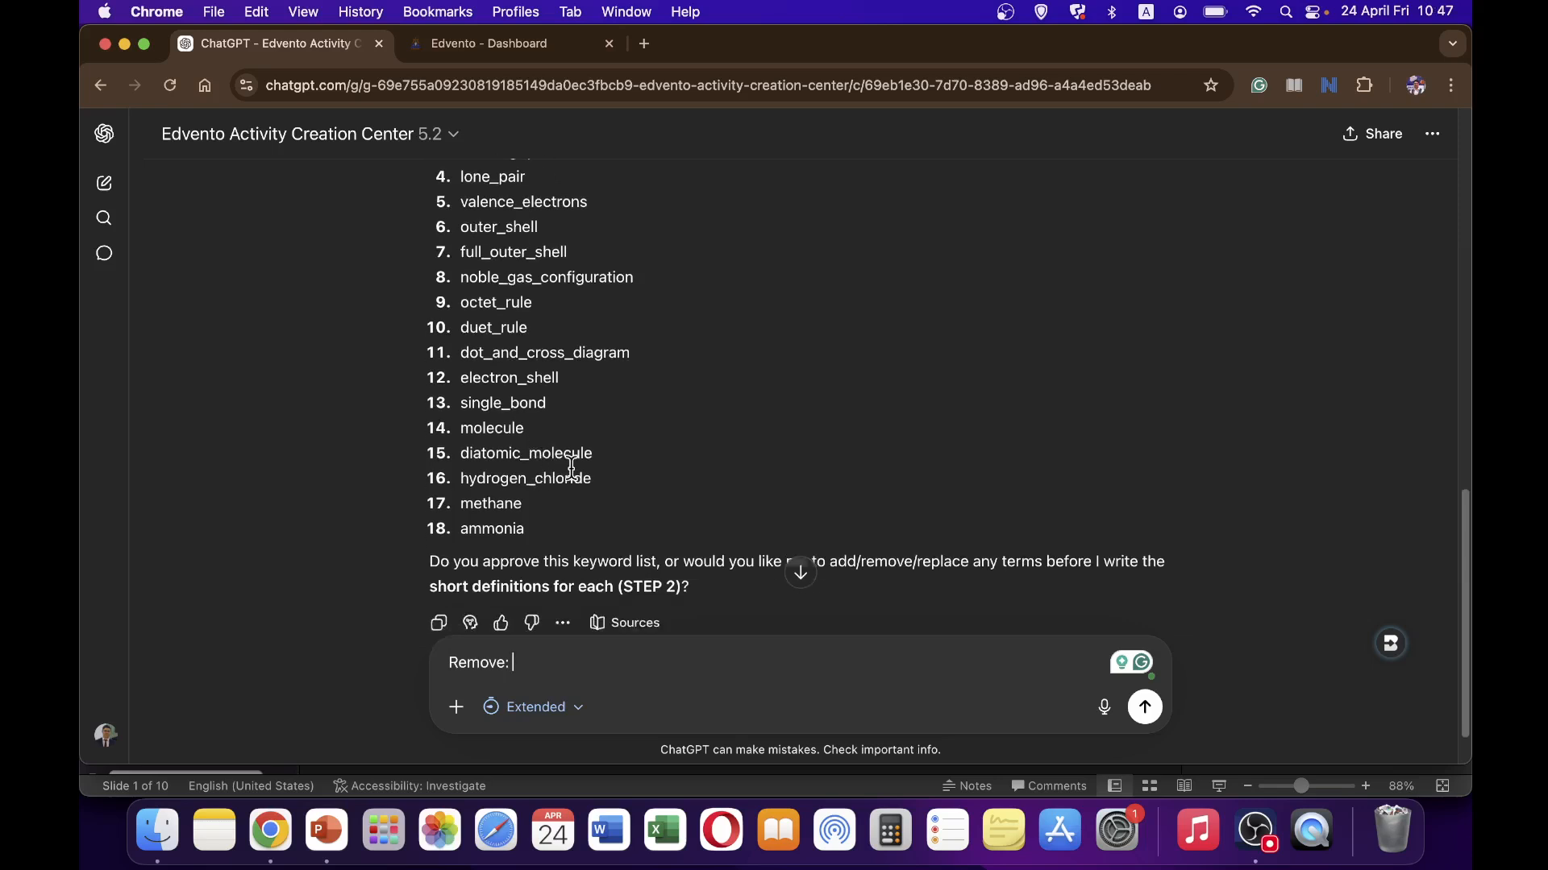
text(14,)
text(6,)
scroll(737, 475, down, 1)
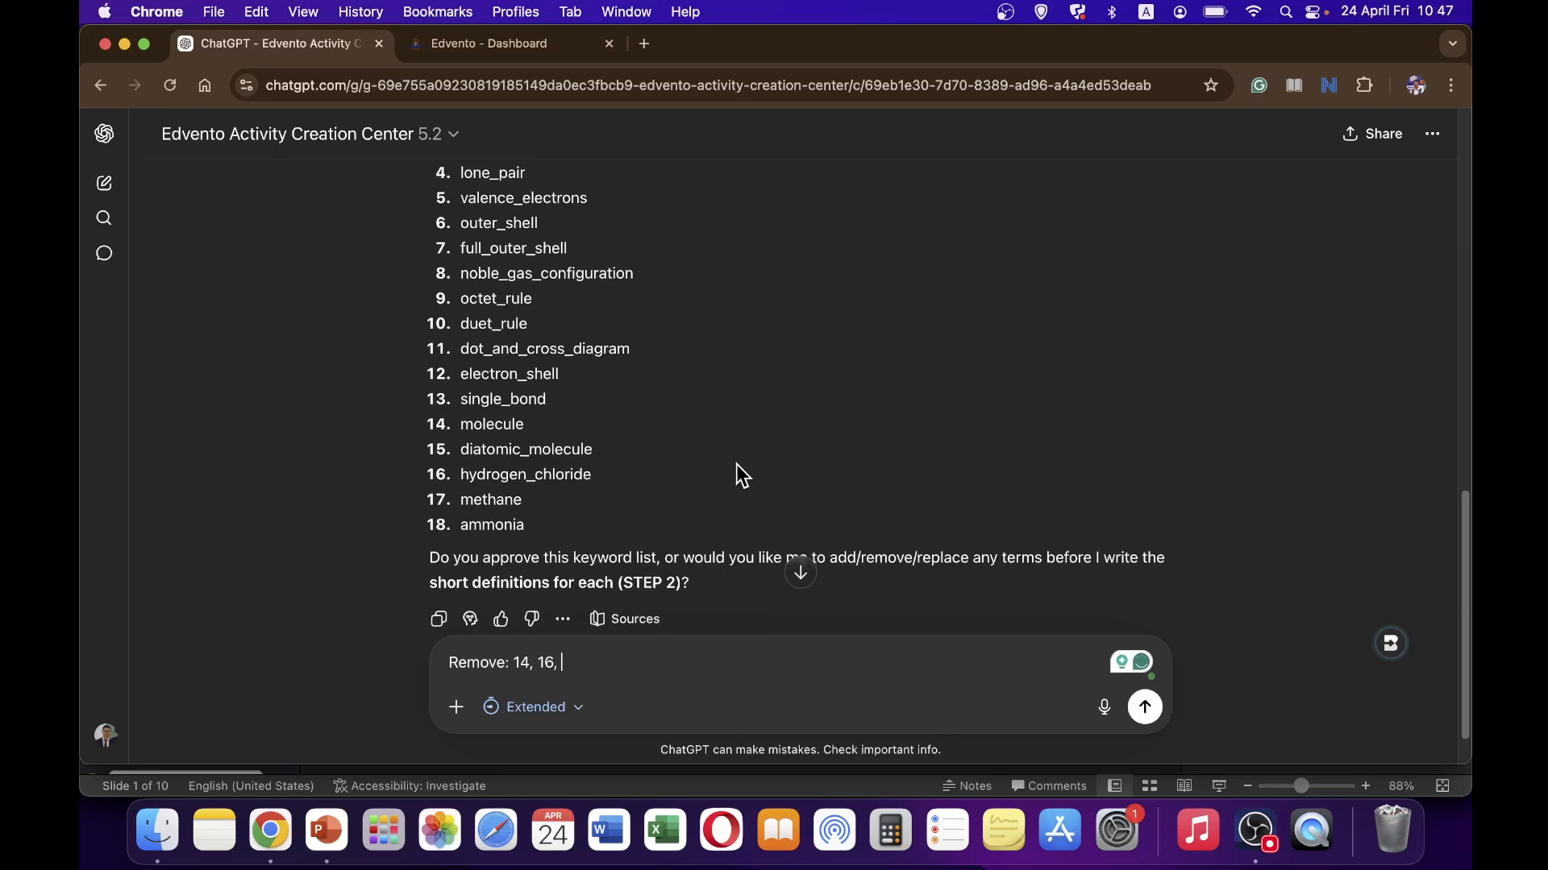
text(, 17, 18)
key(Return)
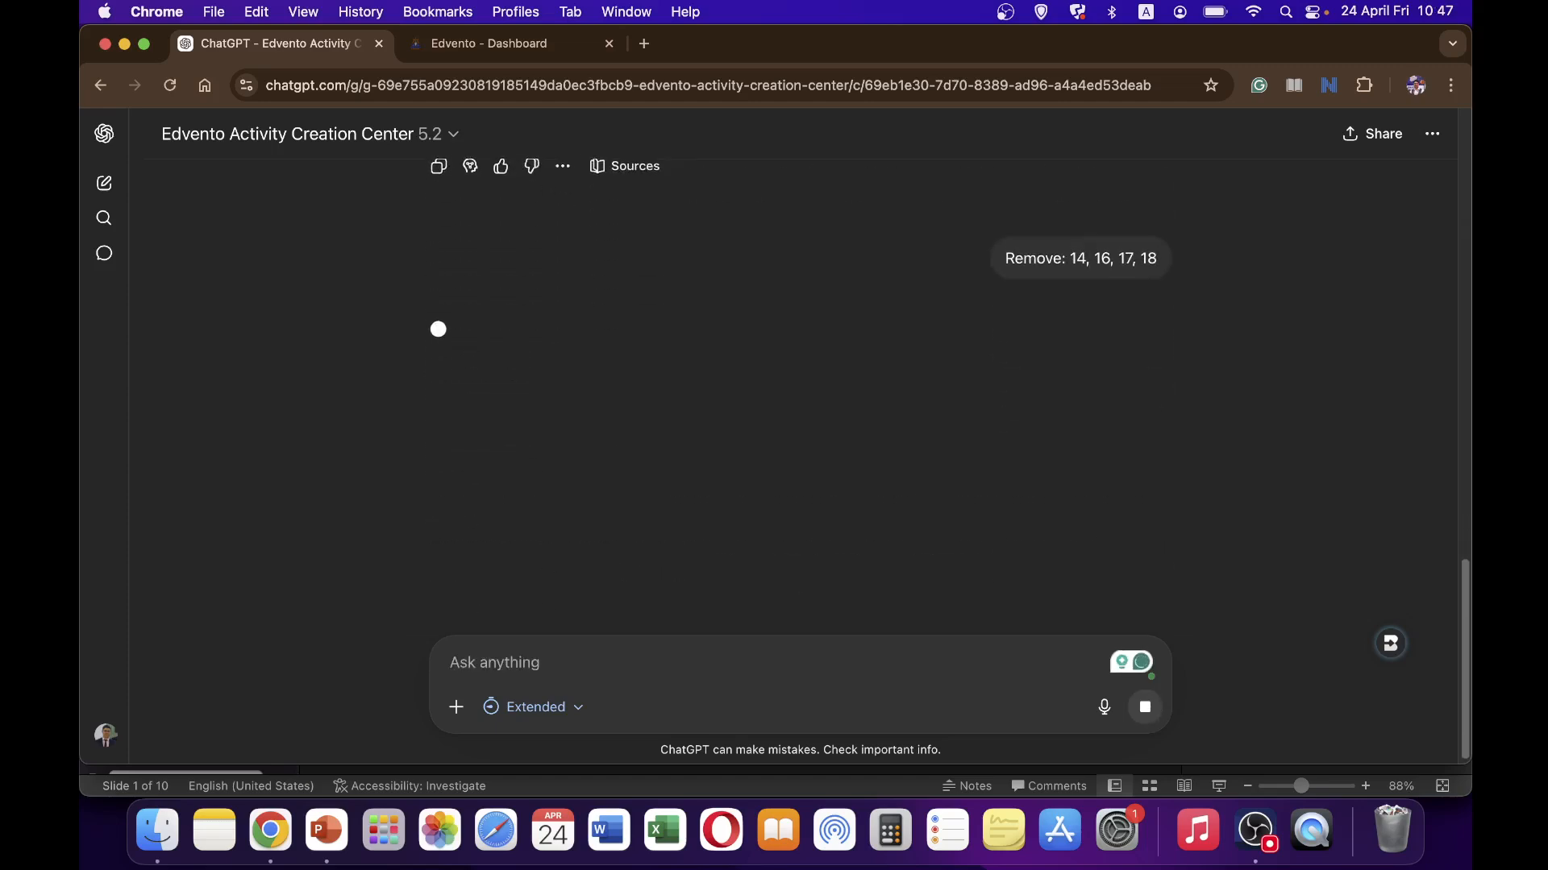
Reread ChatGPT's earlier keyword approval question and check the revised crossword keyword list
scroll(1022, 466, up, 3)
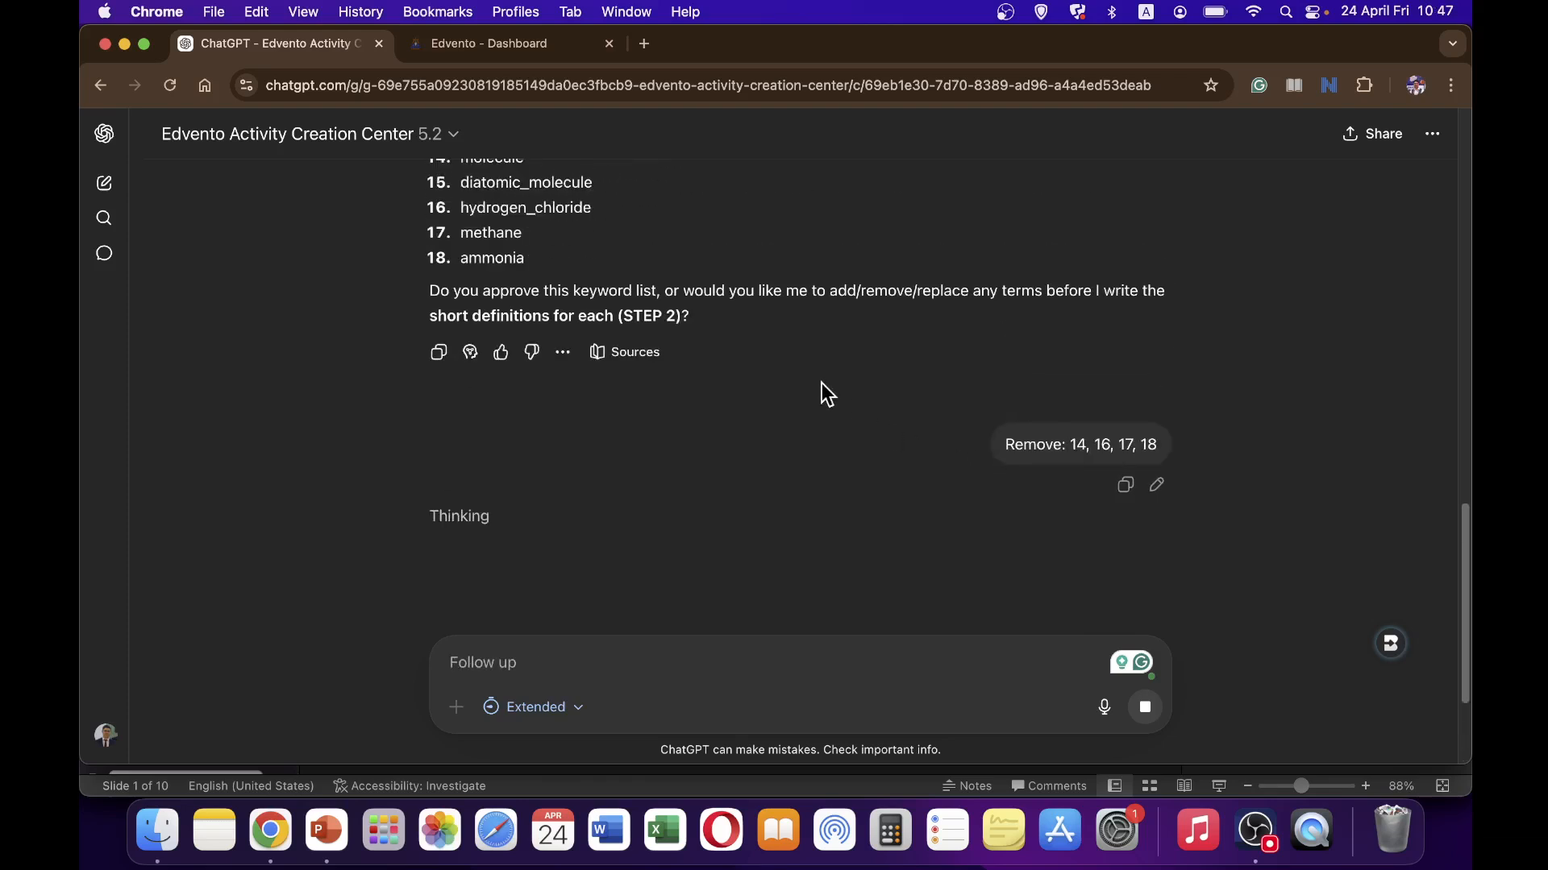
scroll(781, 359, up, 2)
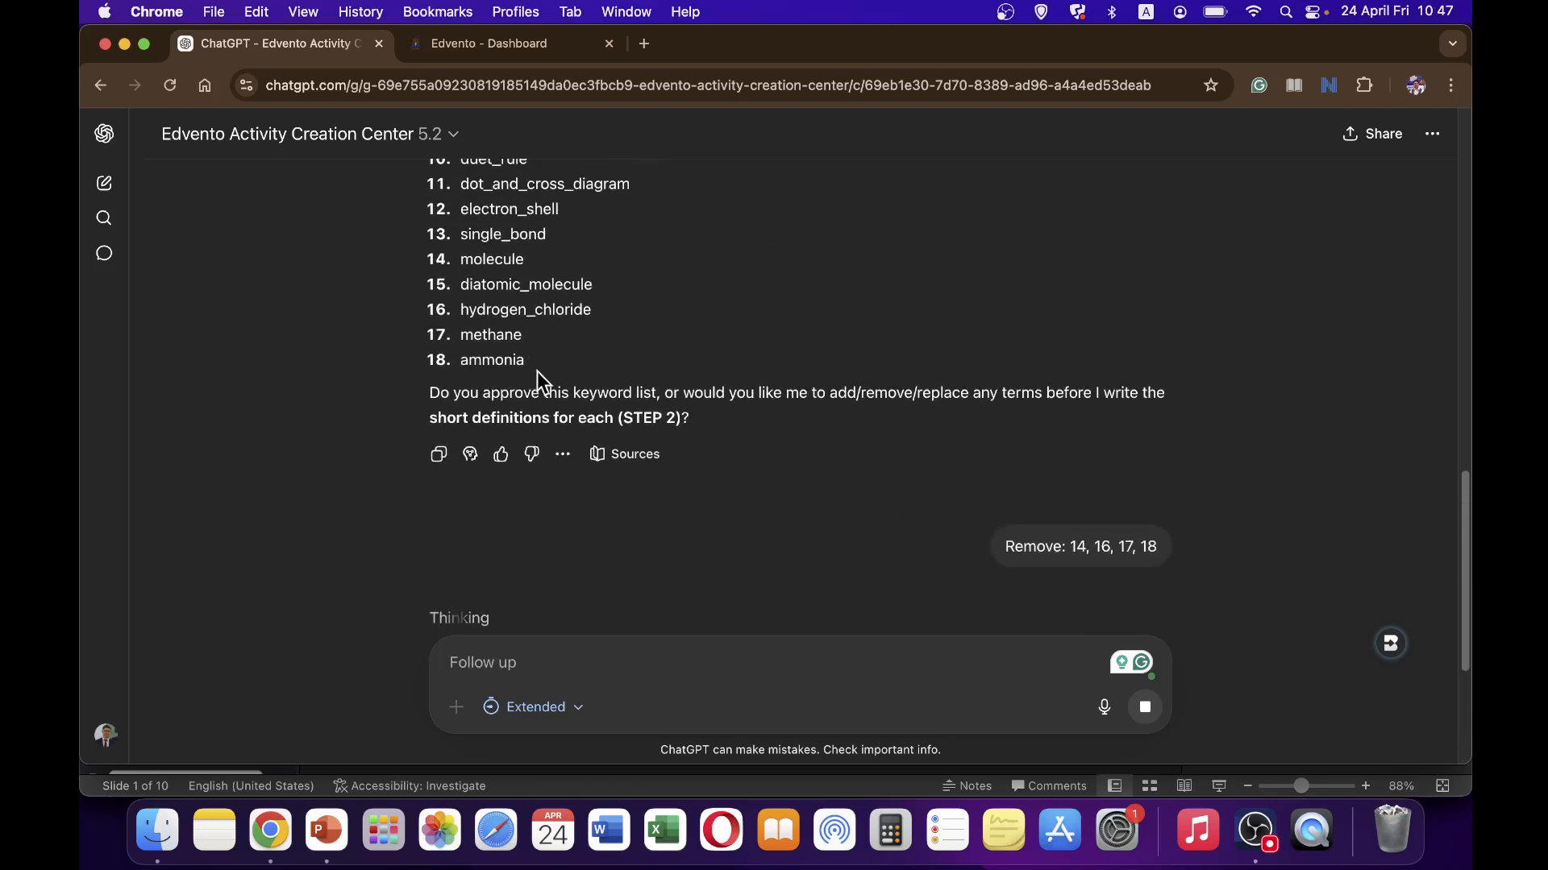
drag(432, 394, 666, 399)
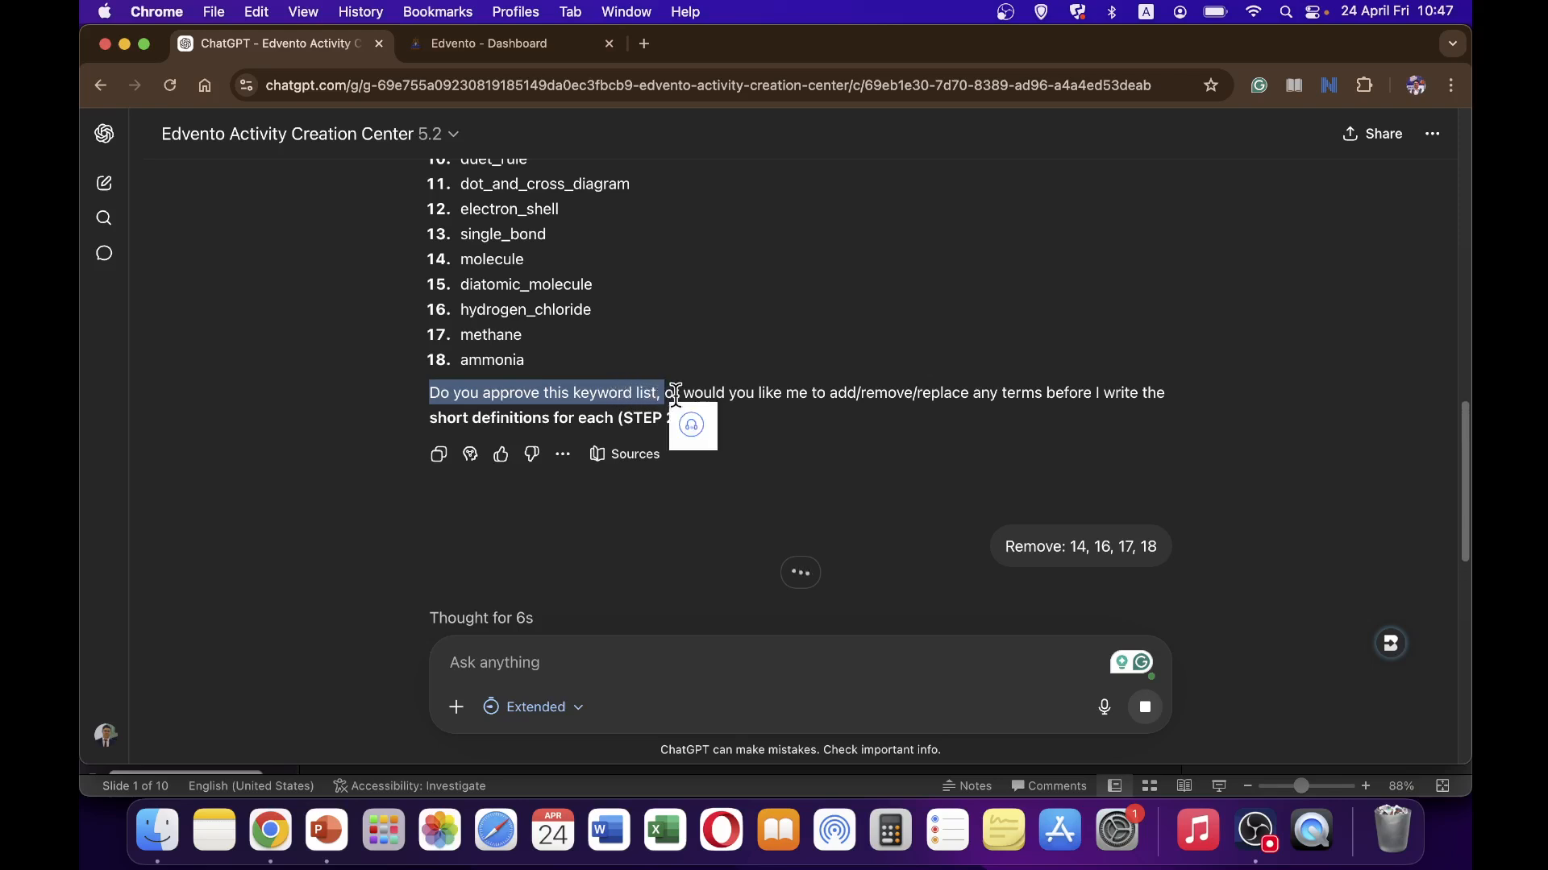
click(645, 363)
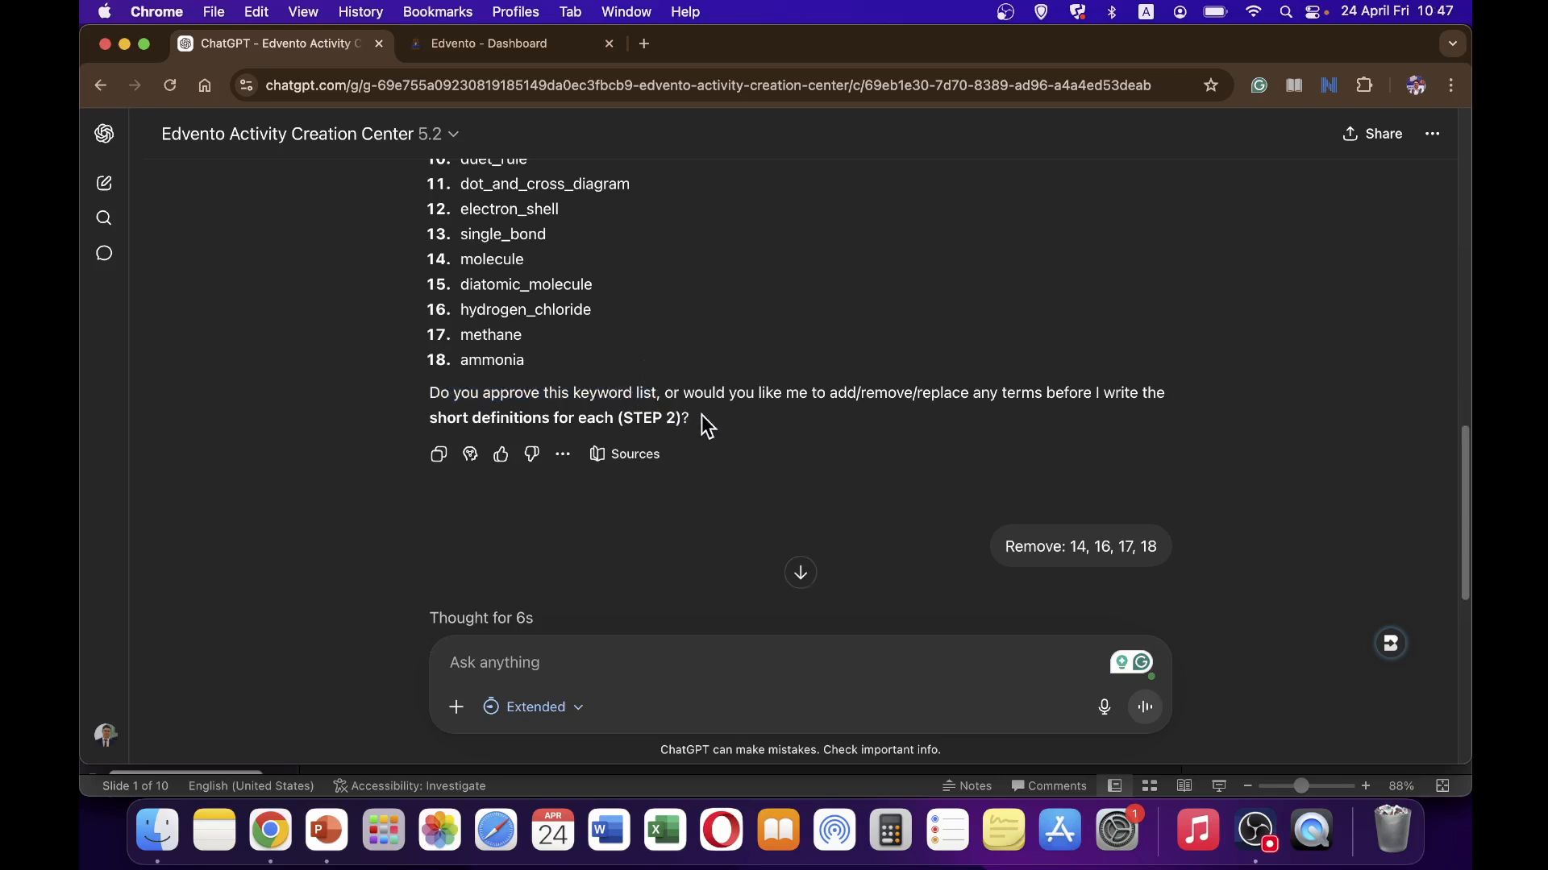
scroll(707, 425, down, 5)
scroll(763, 346, down, 3)
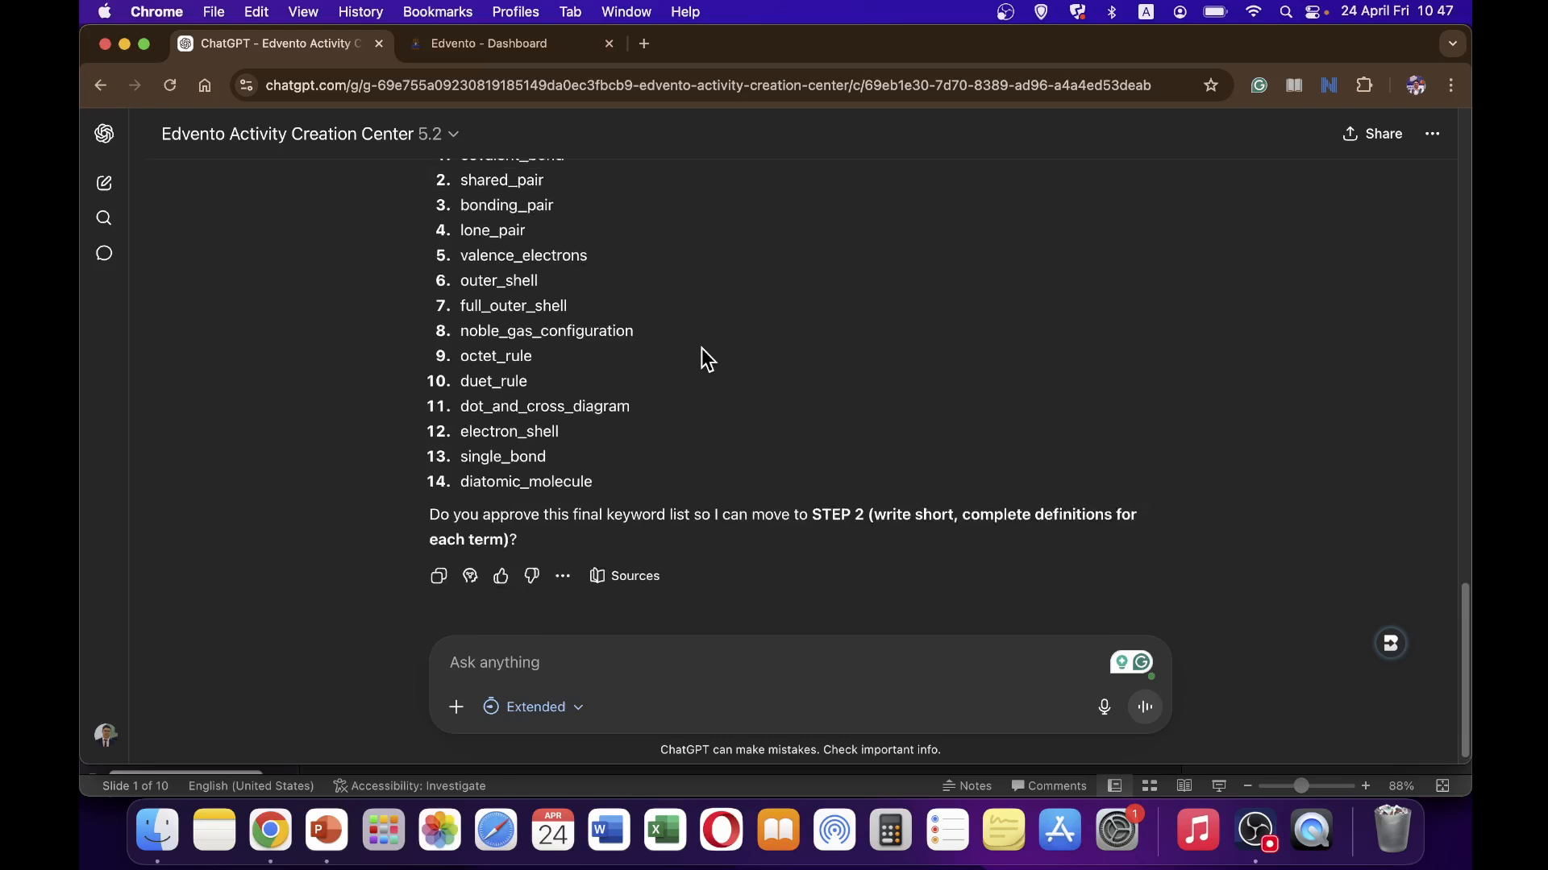
Check the revised crossword keyword list and approve it by sending ChatGPT the reply "Please."
scroll(698, 349, up, 2)
scroll(717, 361, down, 2)
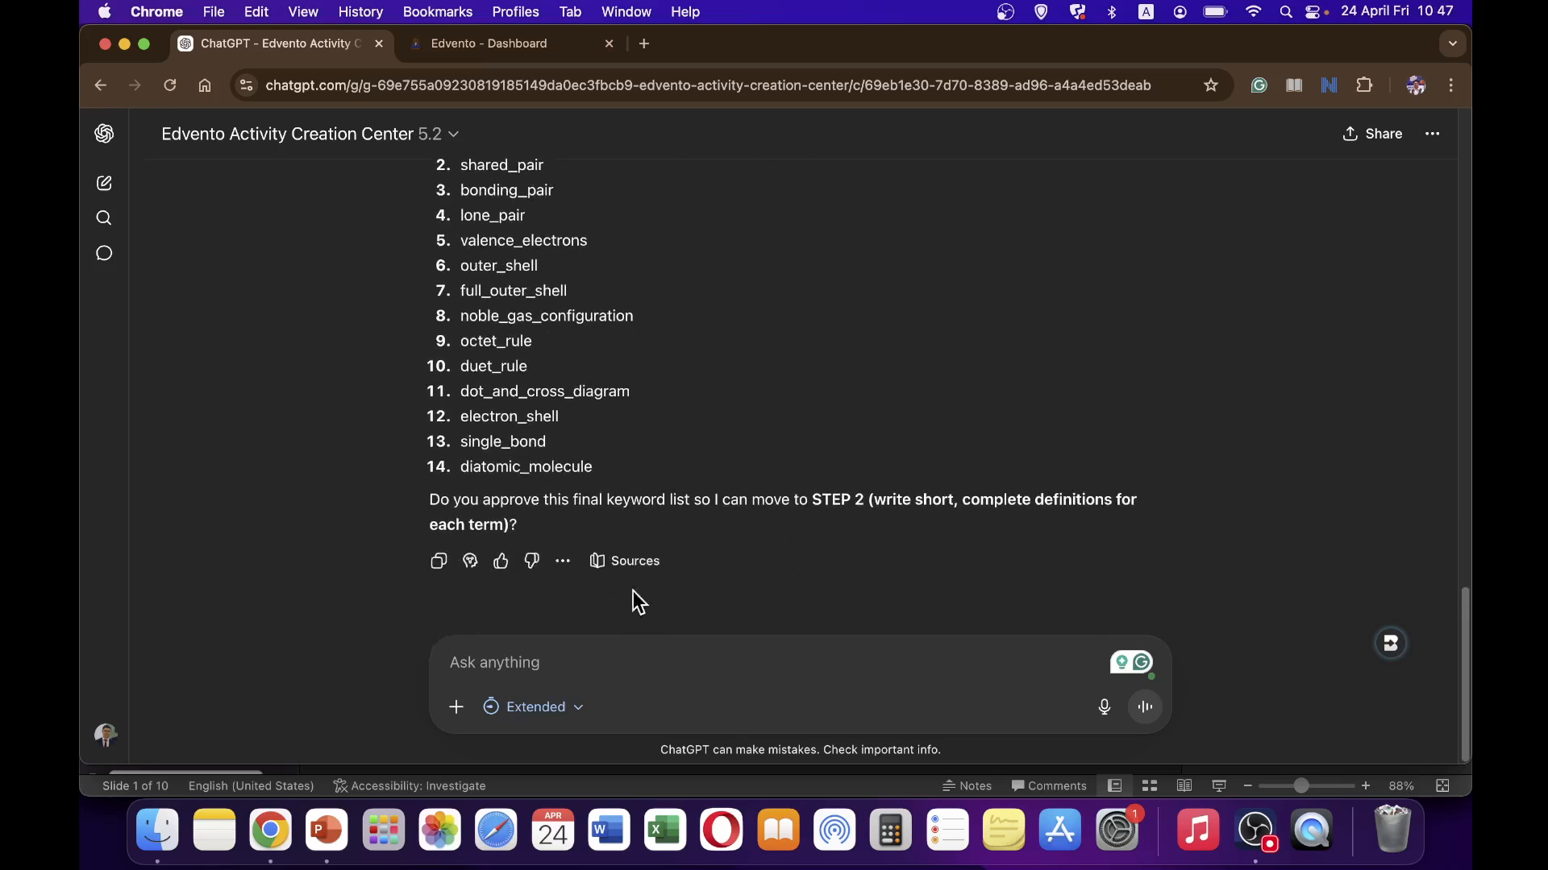
click(601, 663)
text(Ple)
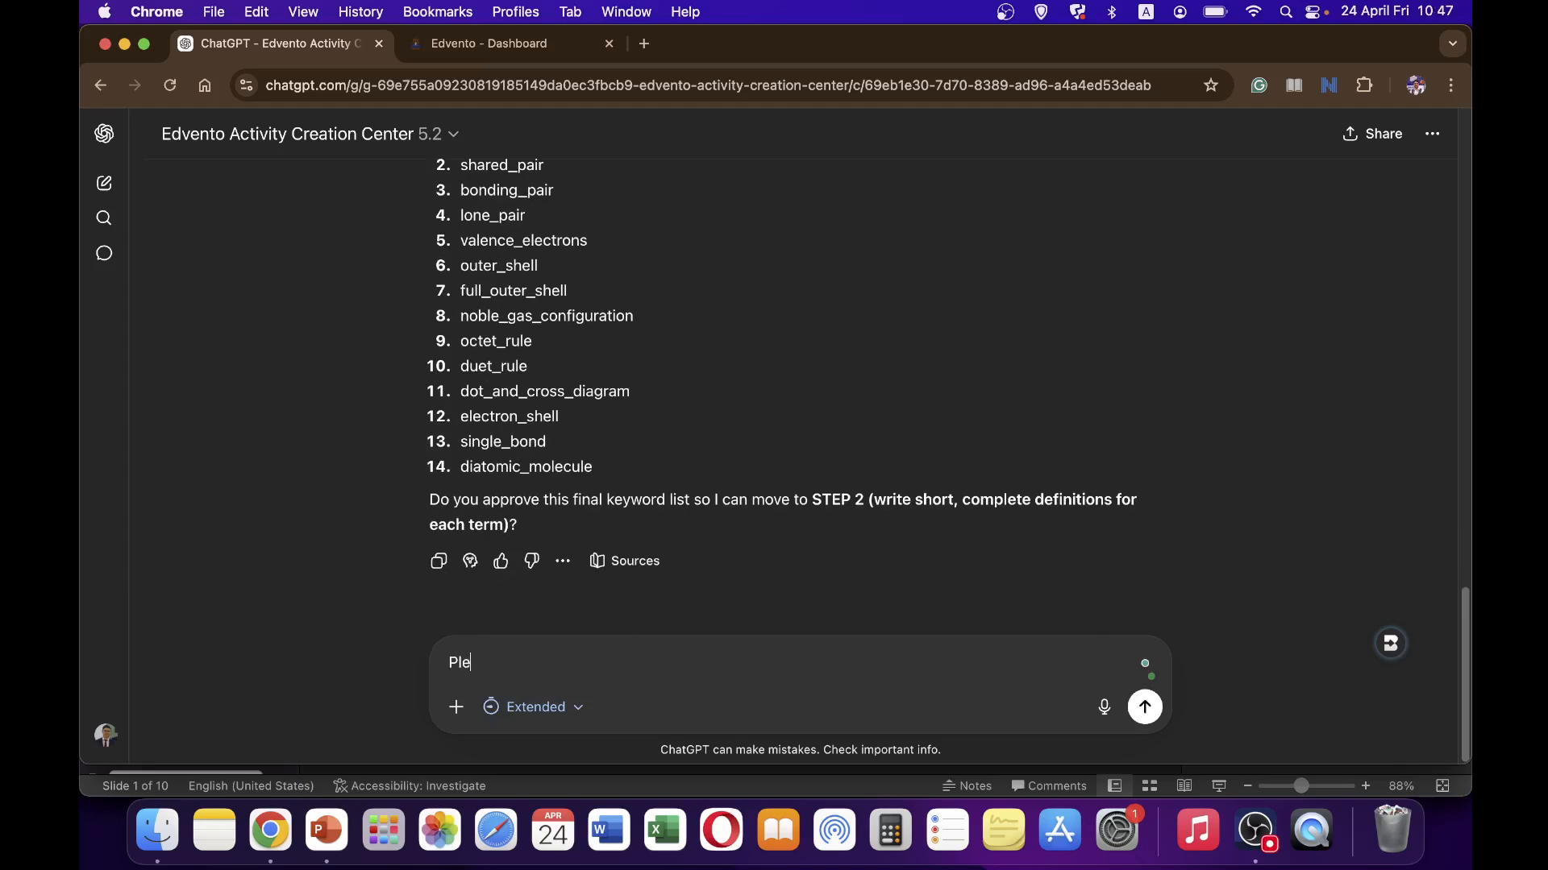
text(adase.)
key(Return)
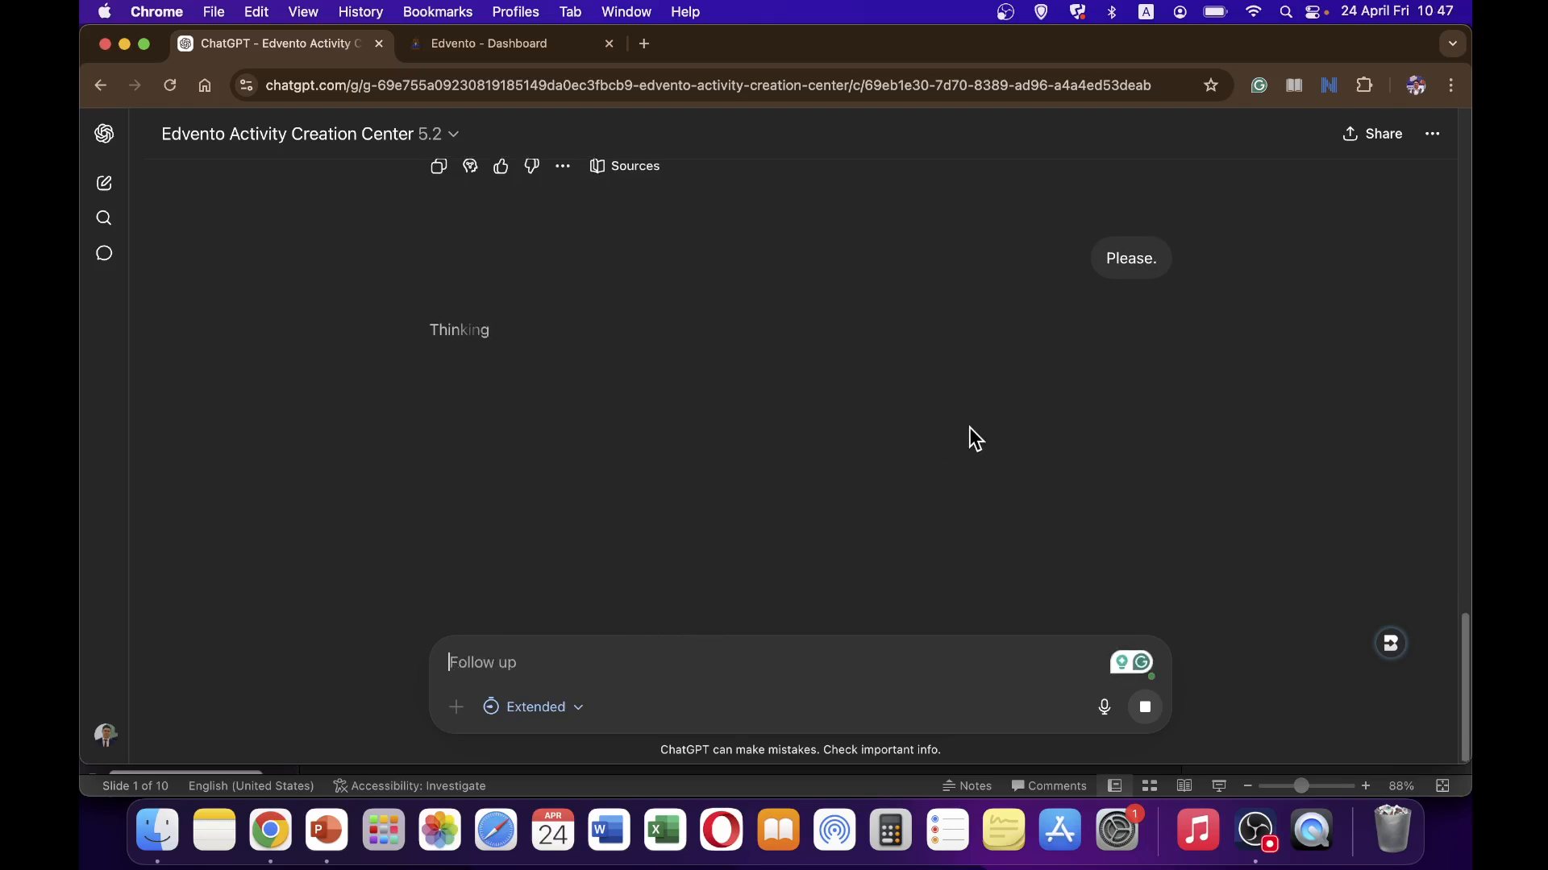
Review the short definitions written for the crossword keywords and approve them with the reply "Please."
scroll(528, 328, up, 3)
scroll(523, 317, up, 4)
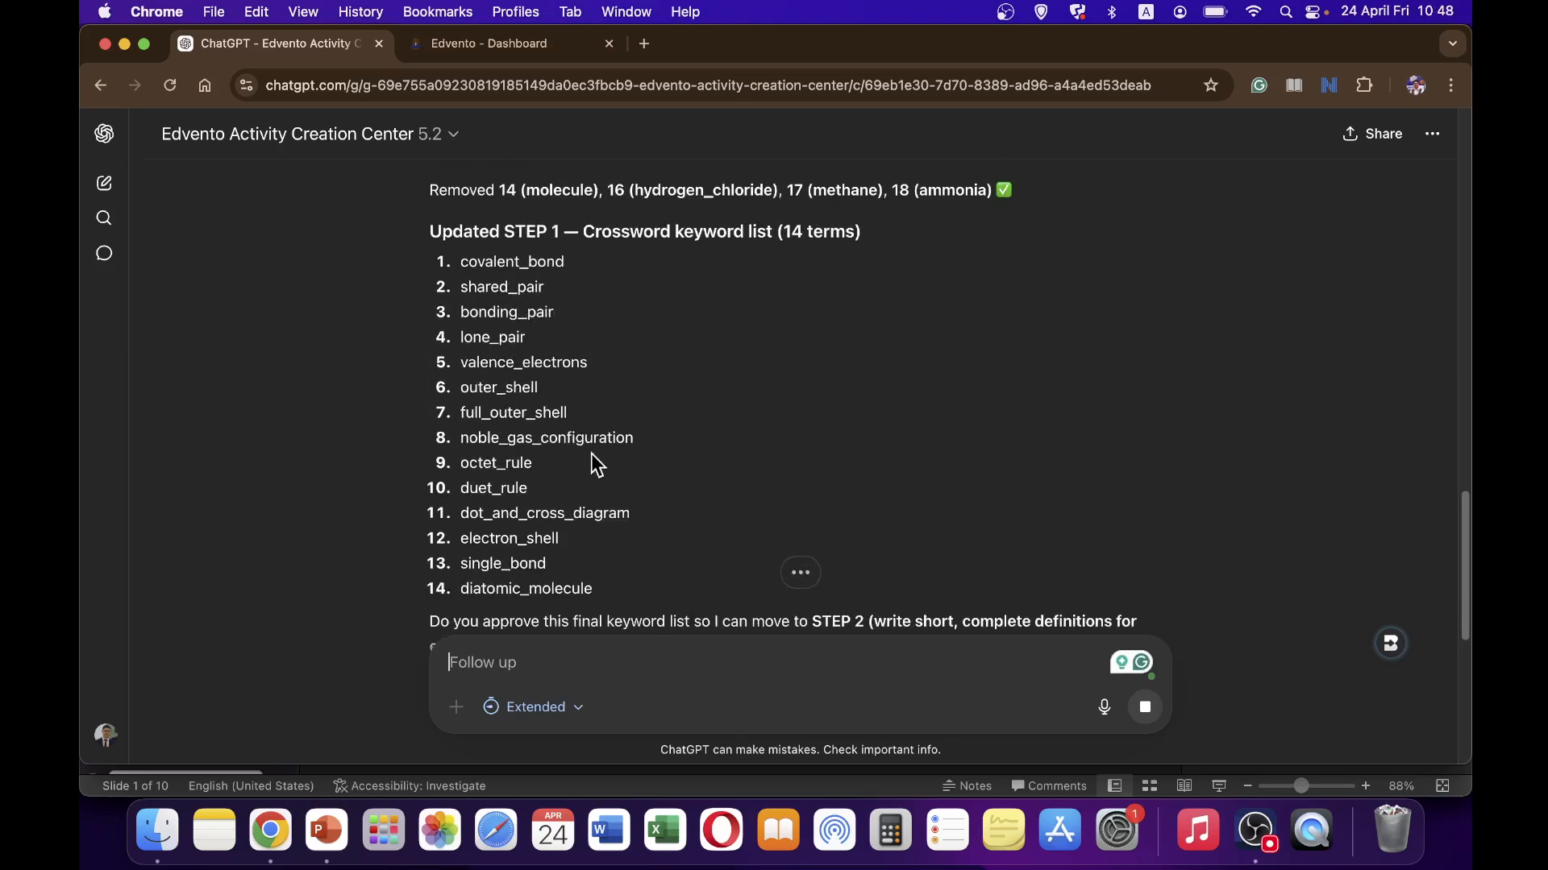
scroll(613, 367, down, 3)
scroll(712, 409, down, 3)
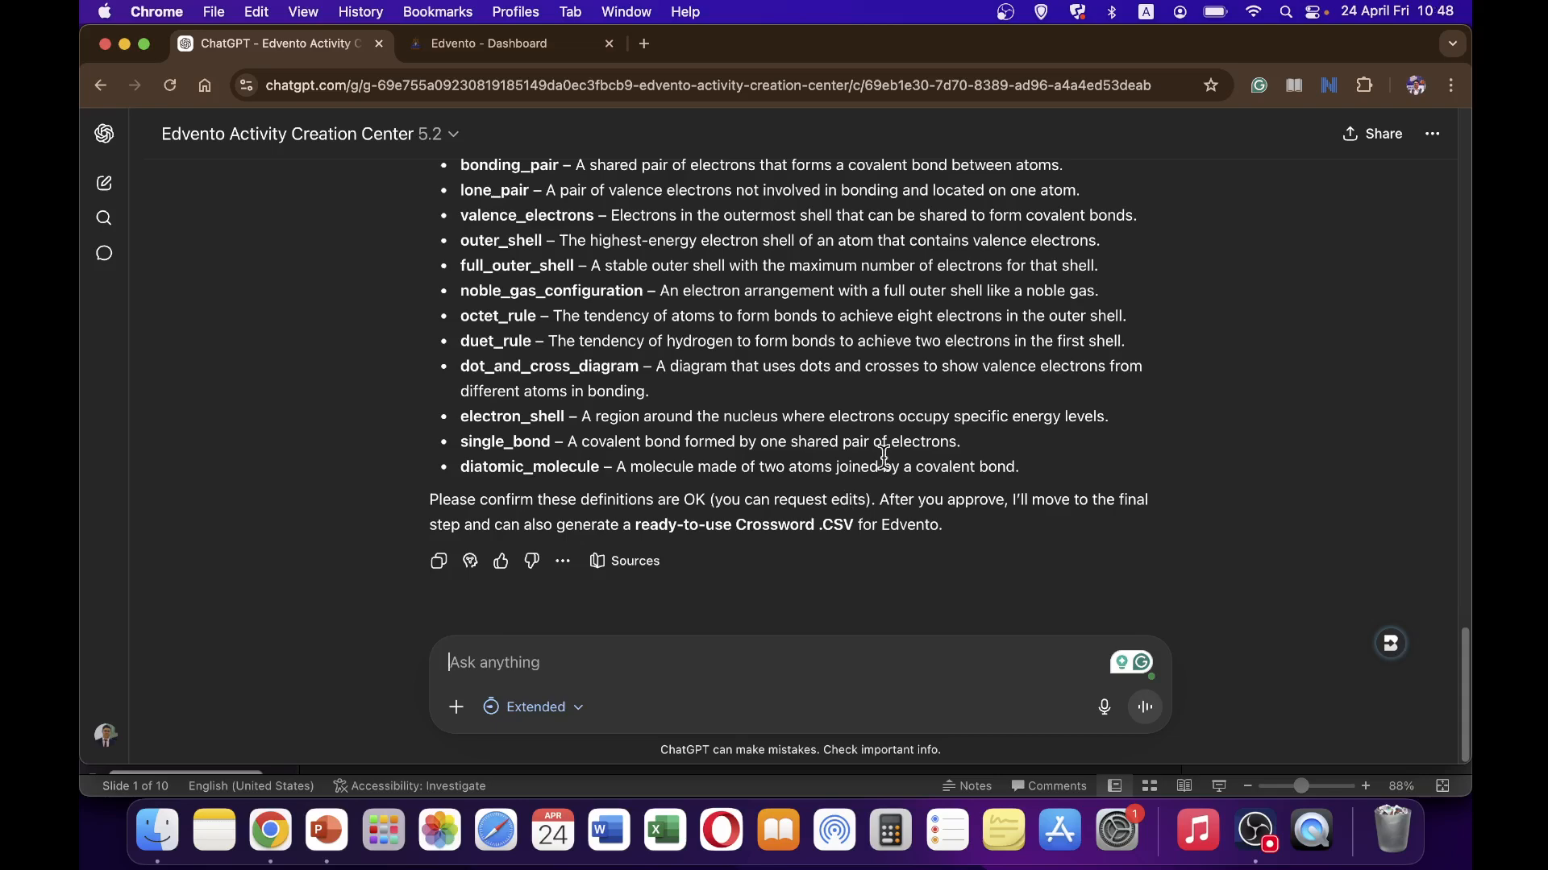
scroll(995, 389, up, 3)
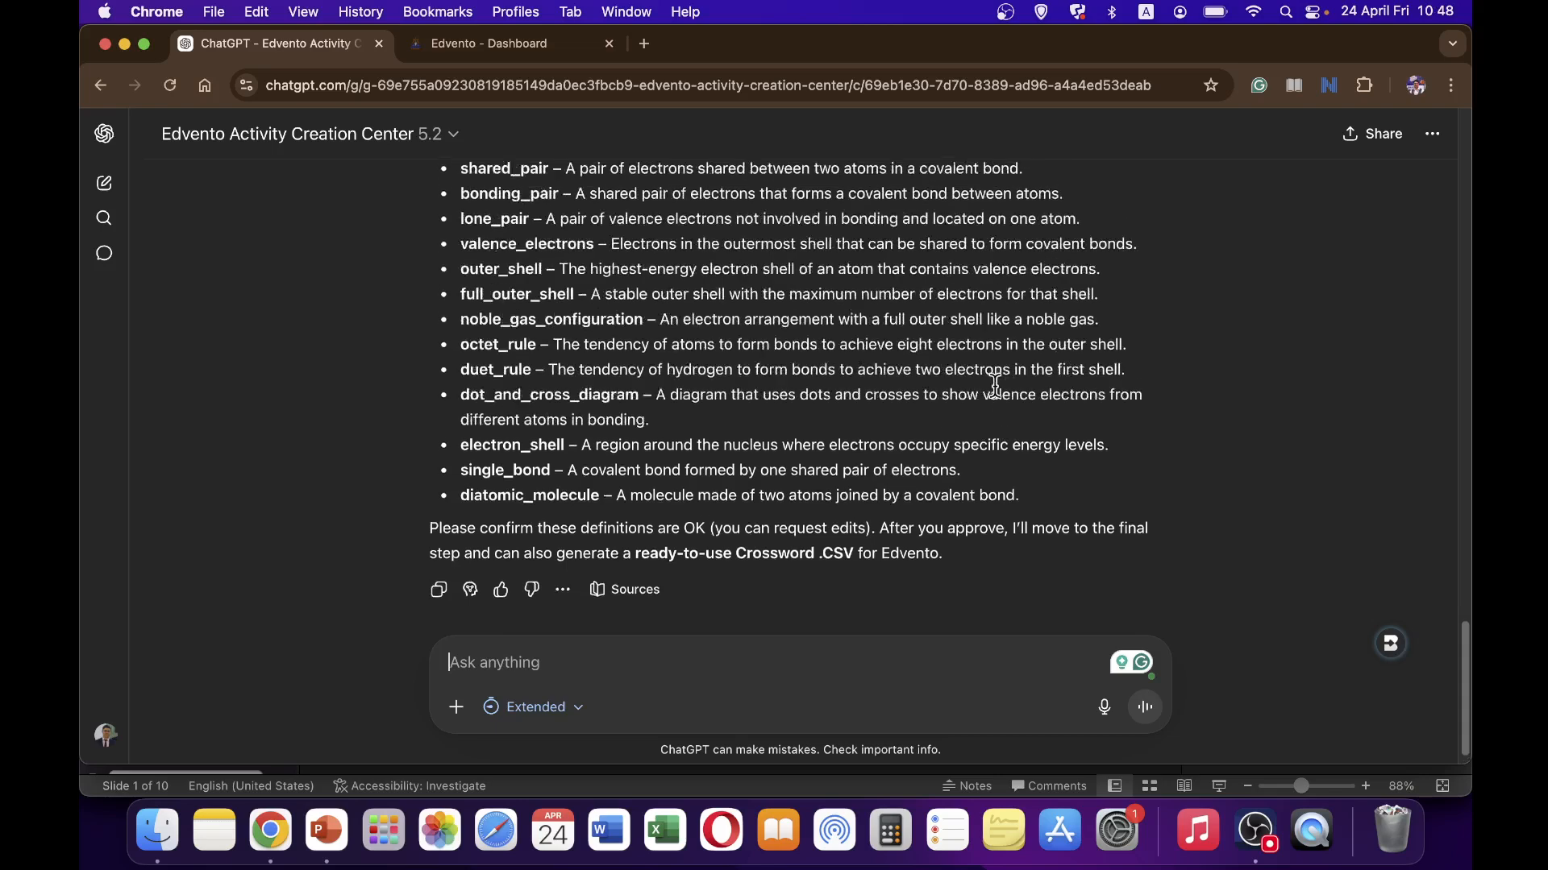
scroll(995, 384, down, 3)
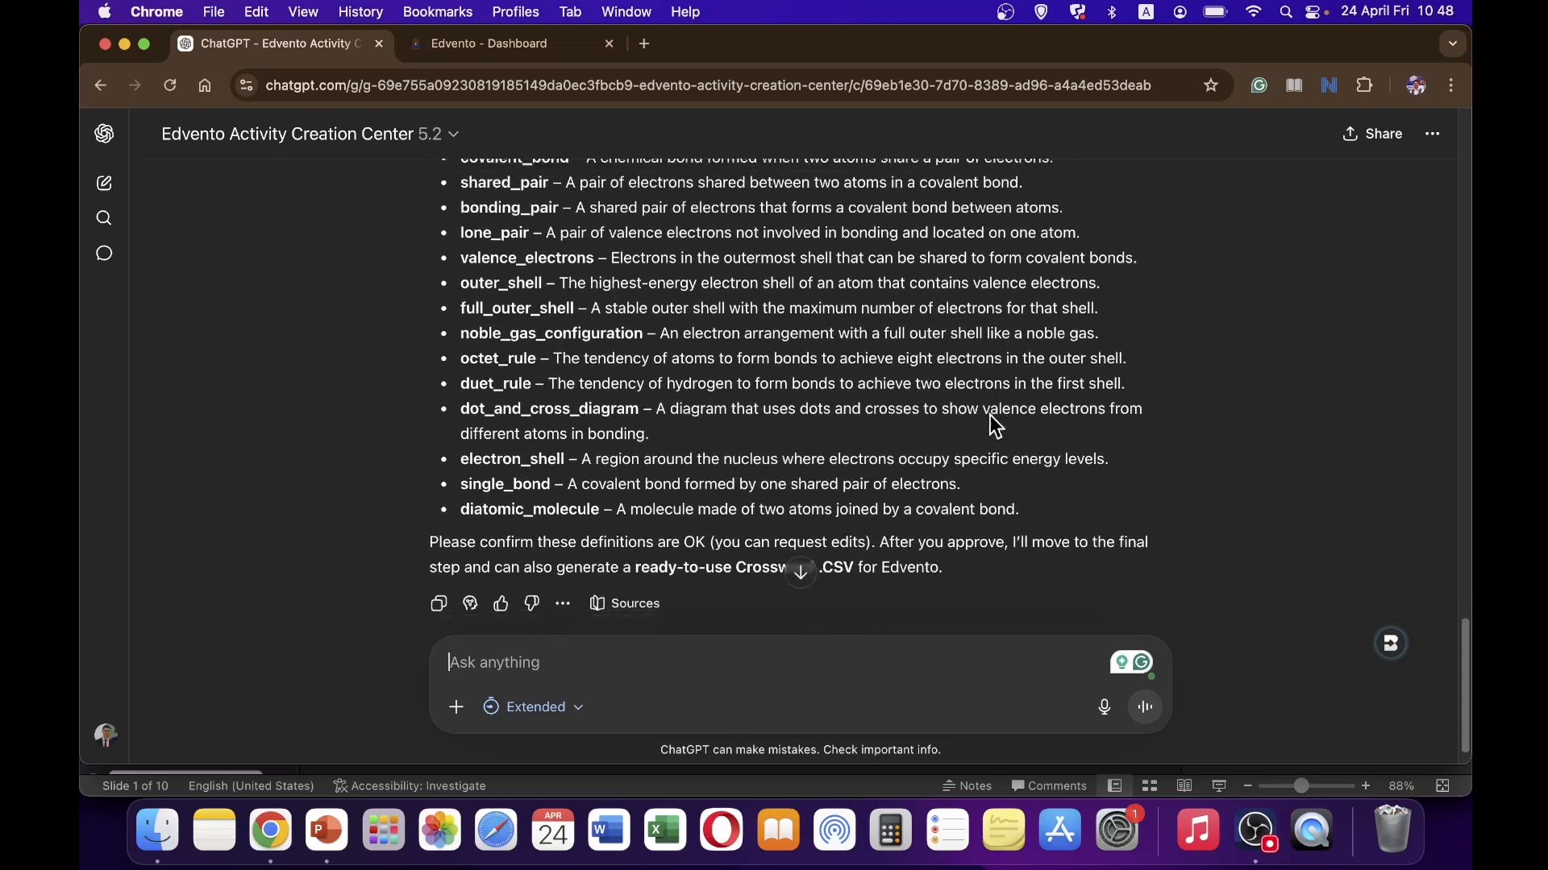
click(683, 667)
text(Please.)
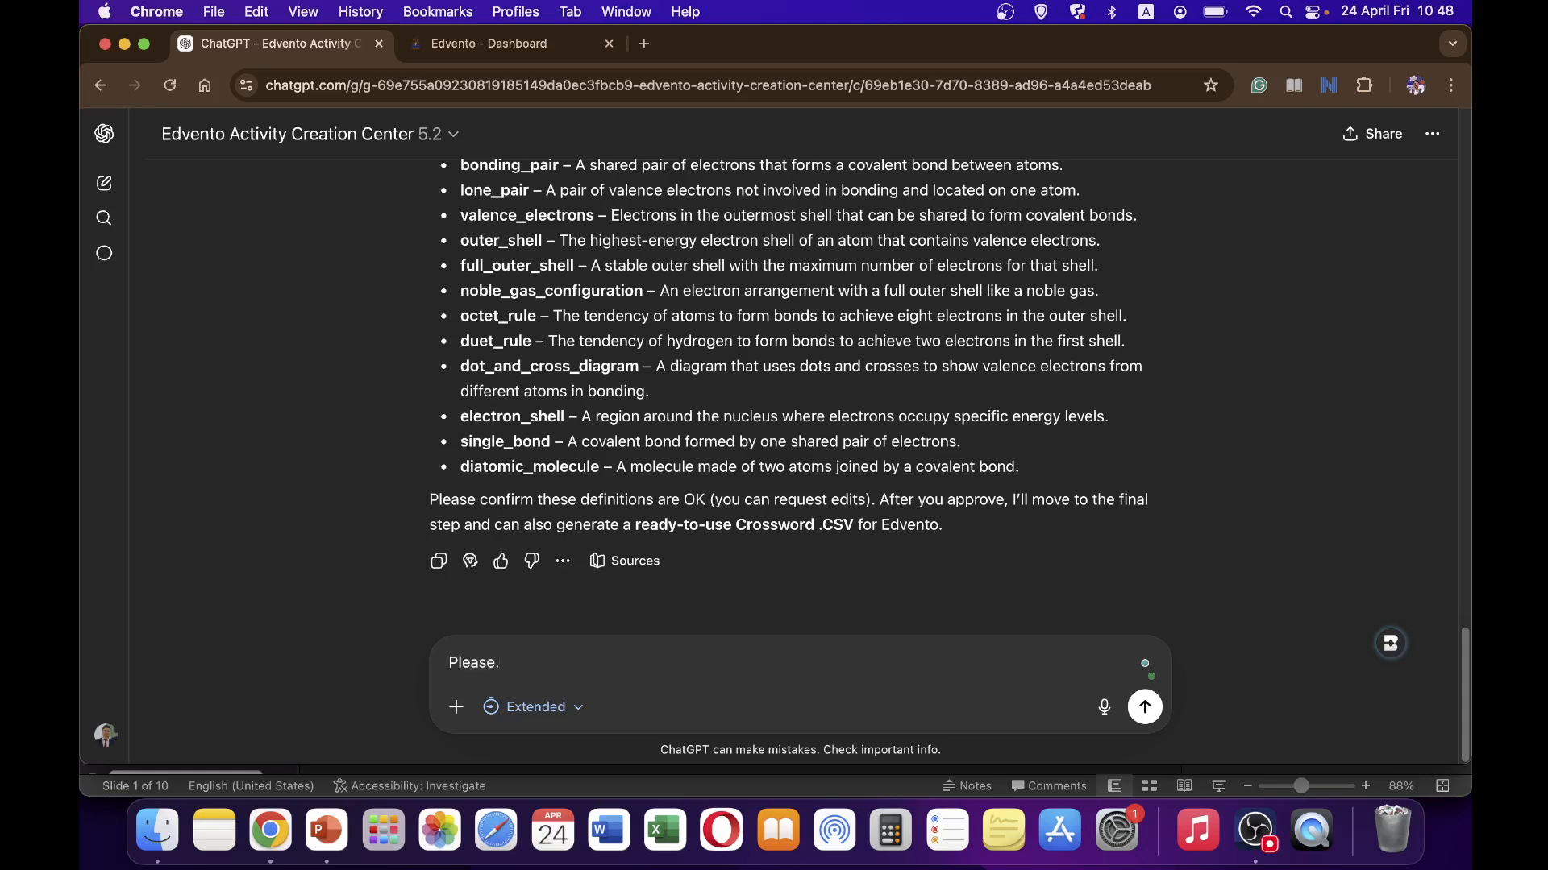
key(Return)
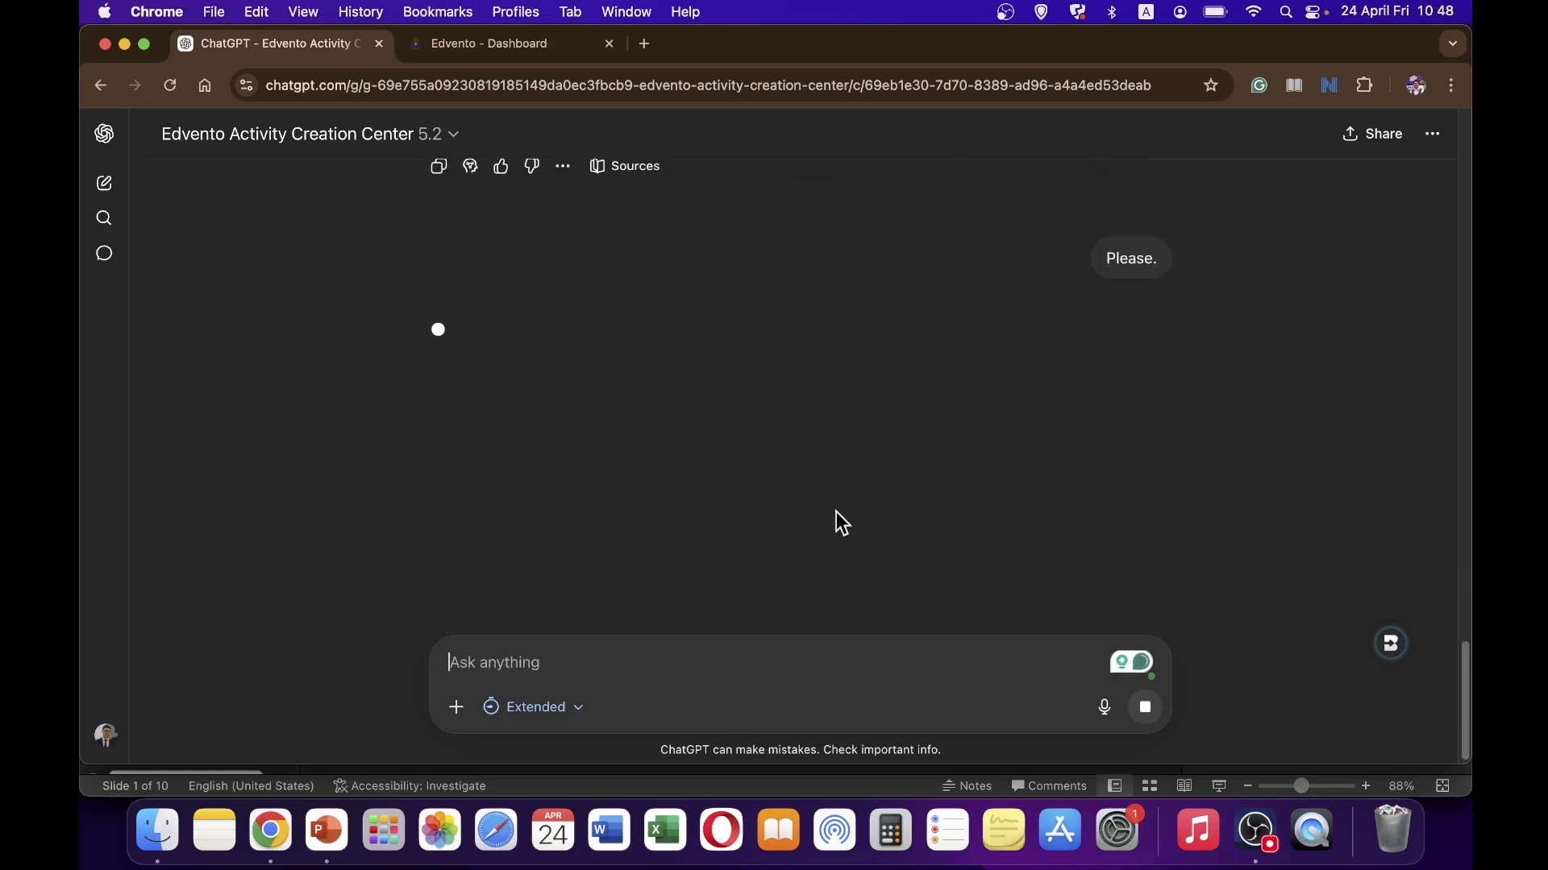
Reread the keyword definitions, then view the CSV import instructions for the Edvento crossword and close them
scroll(879, 459, up, 5)
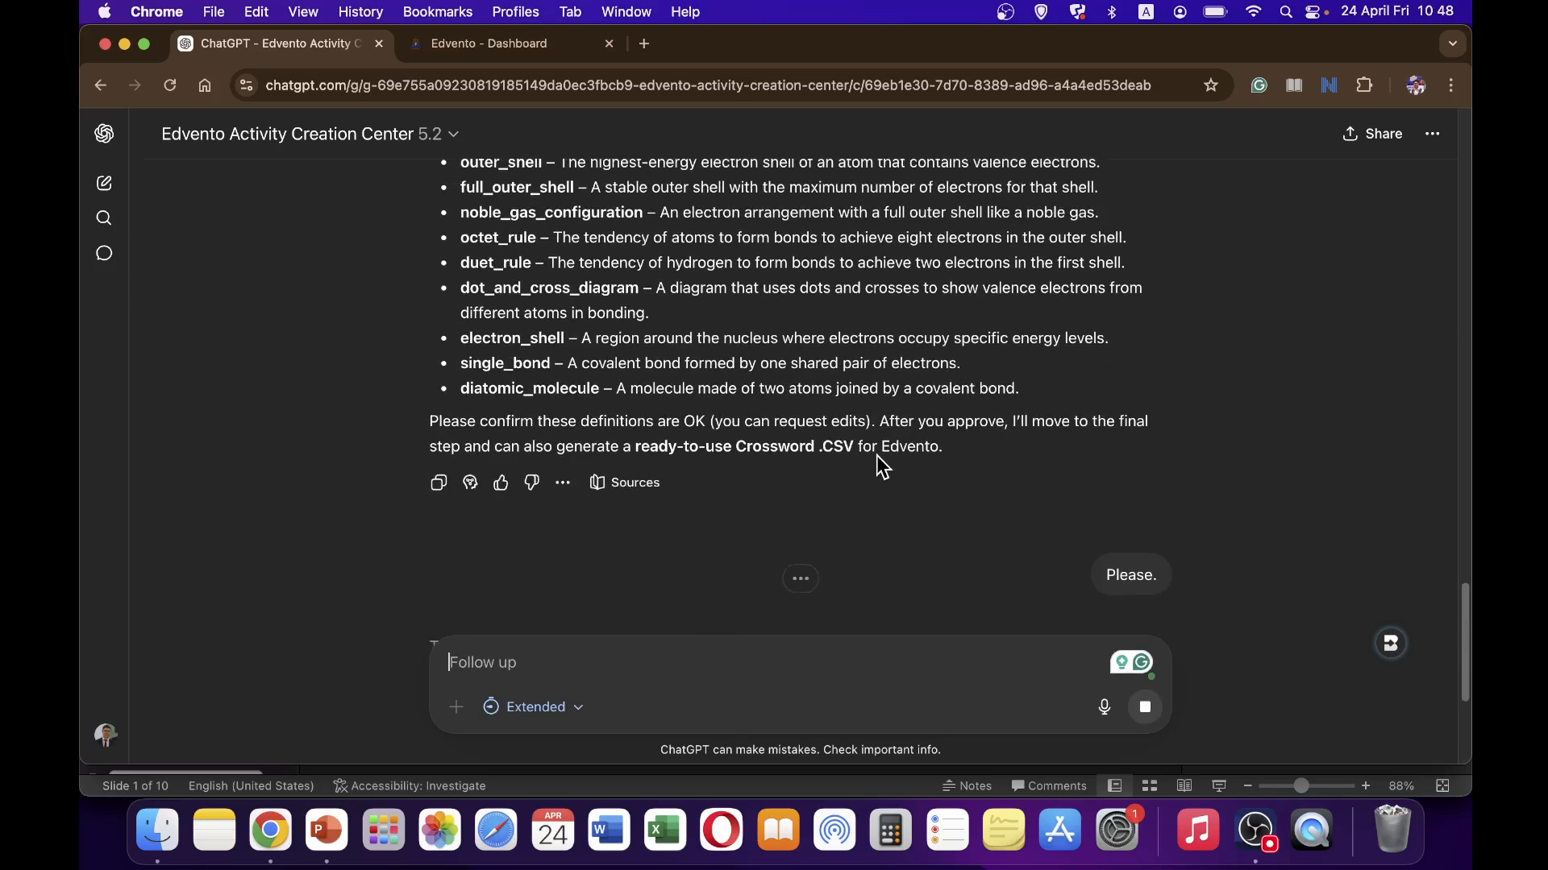
scroll(874, 452, up, 4)
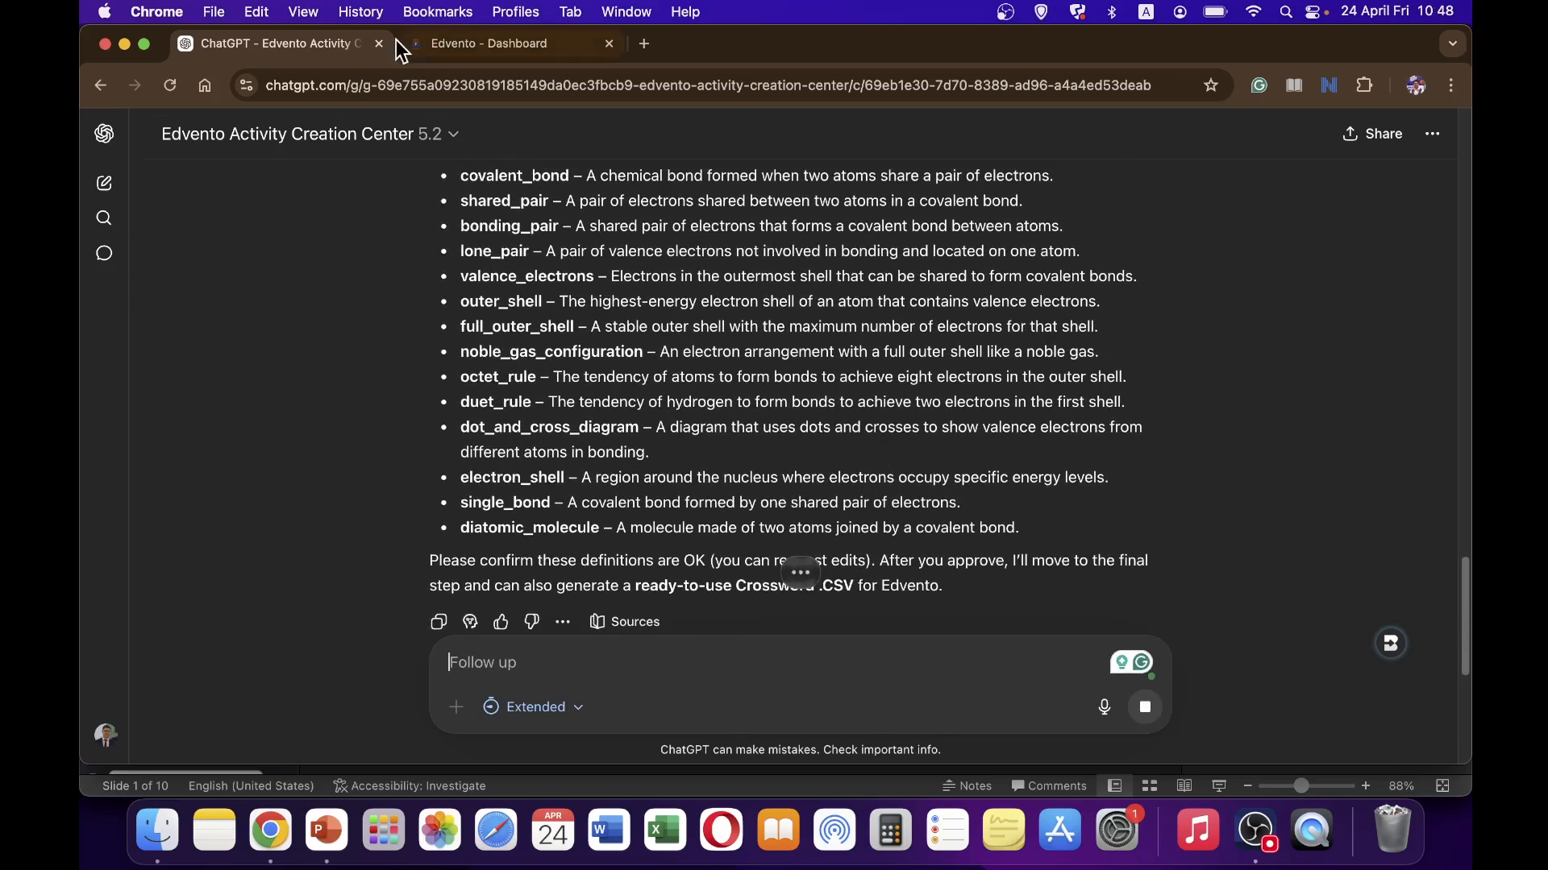
click(473, 44)
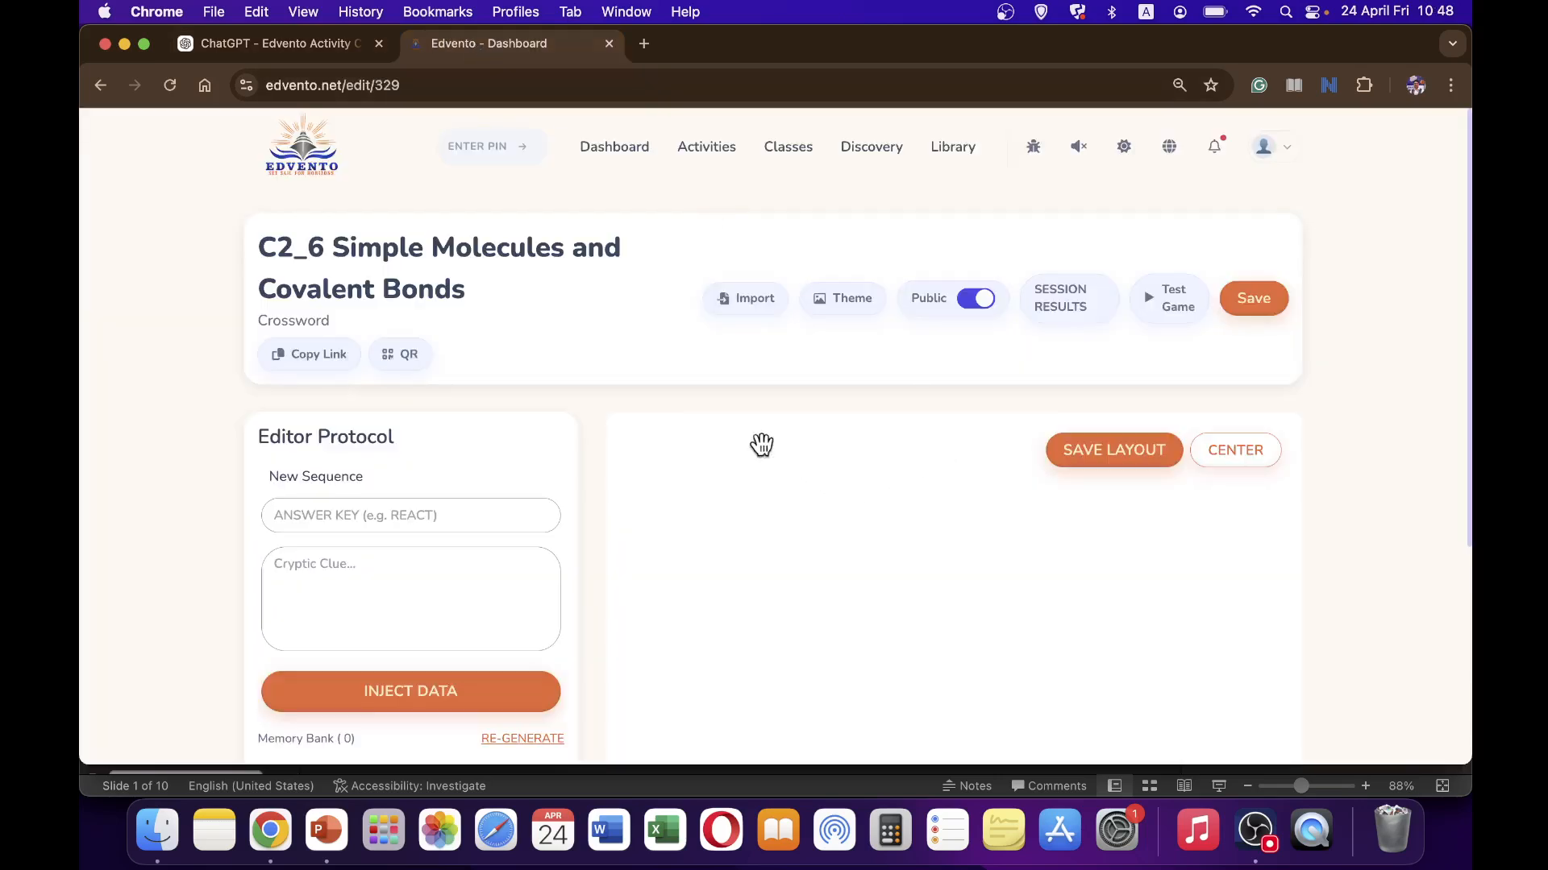
click(733, 299)
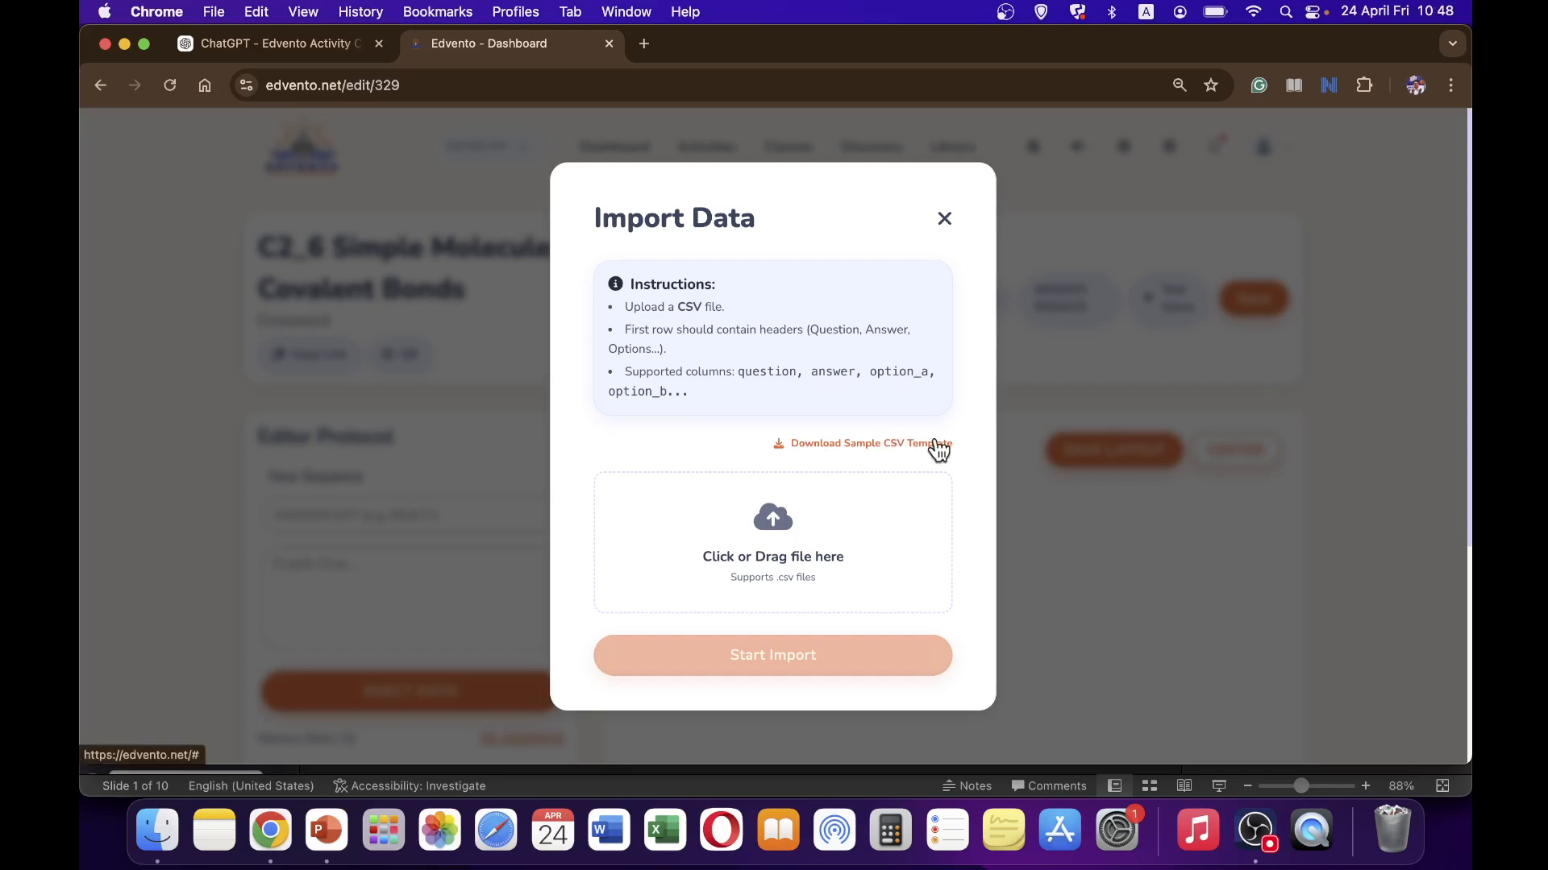
click(944, 219)
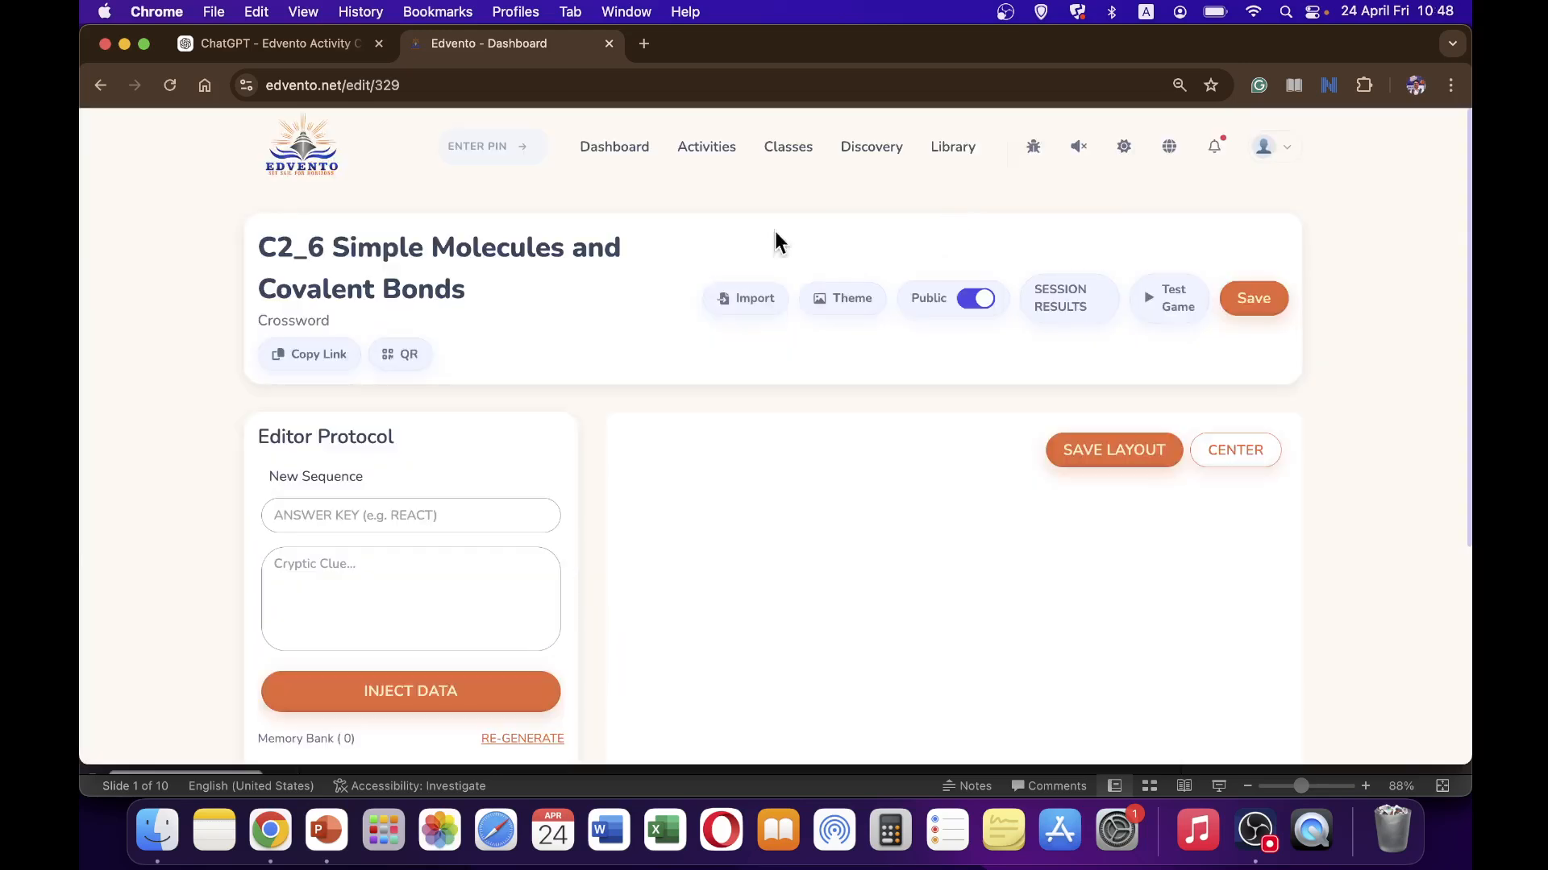
Return to the ChatGPT conversation and send the follow-up "Please do." to request the crossword CSV
click(256, 46)
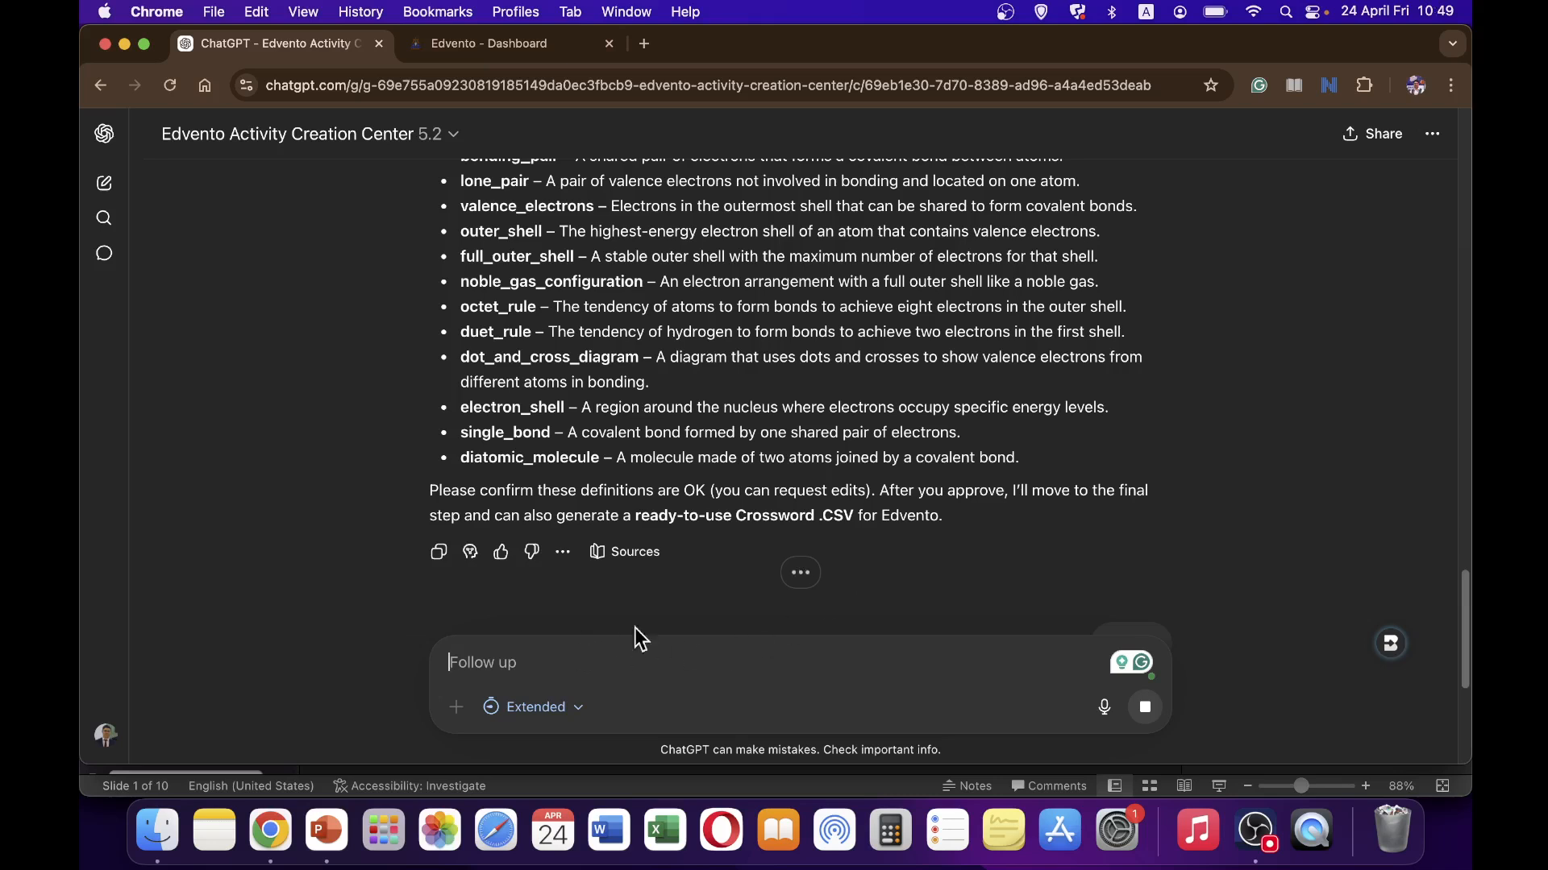
text(Please do.)
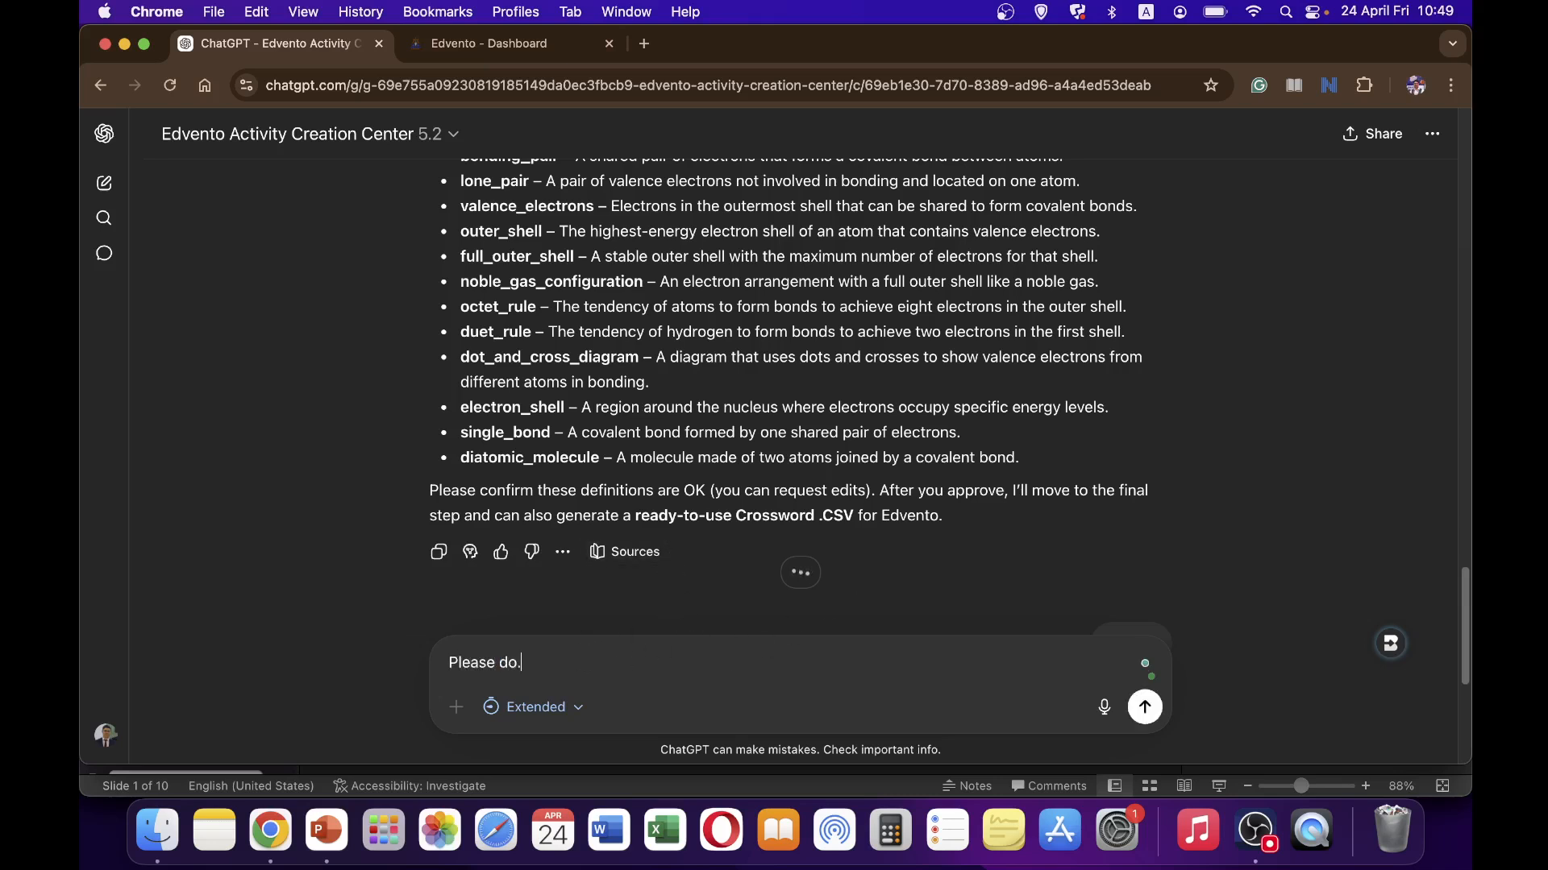
key(Return)
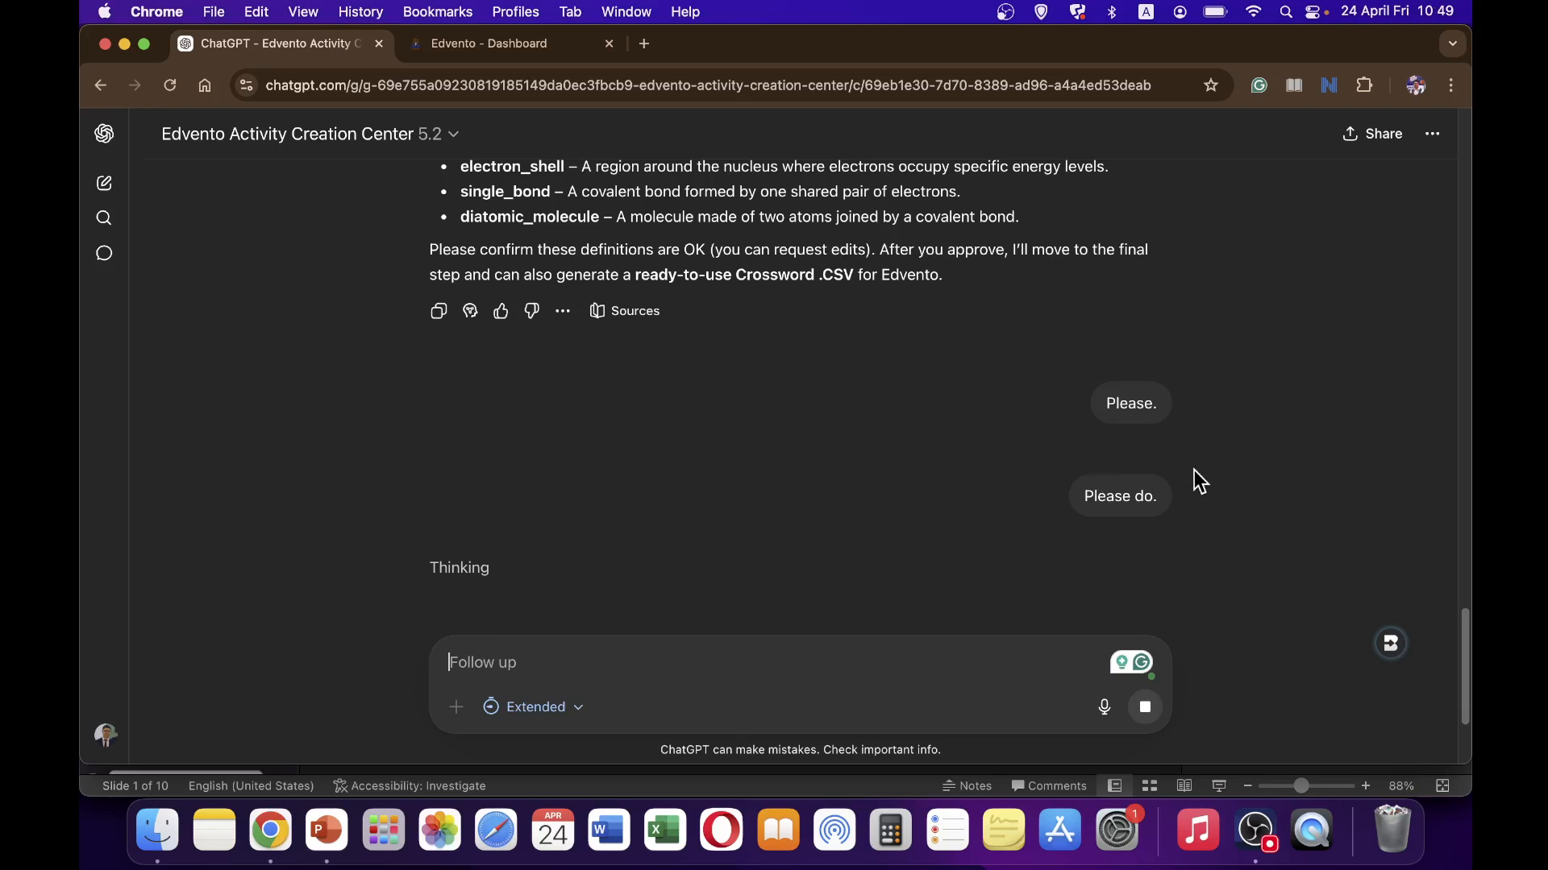
Follow ChatGPT's response through the final crossword pairs and download the generated Crossword CSV file
scroll(1062, 373, down, 2)
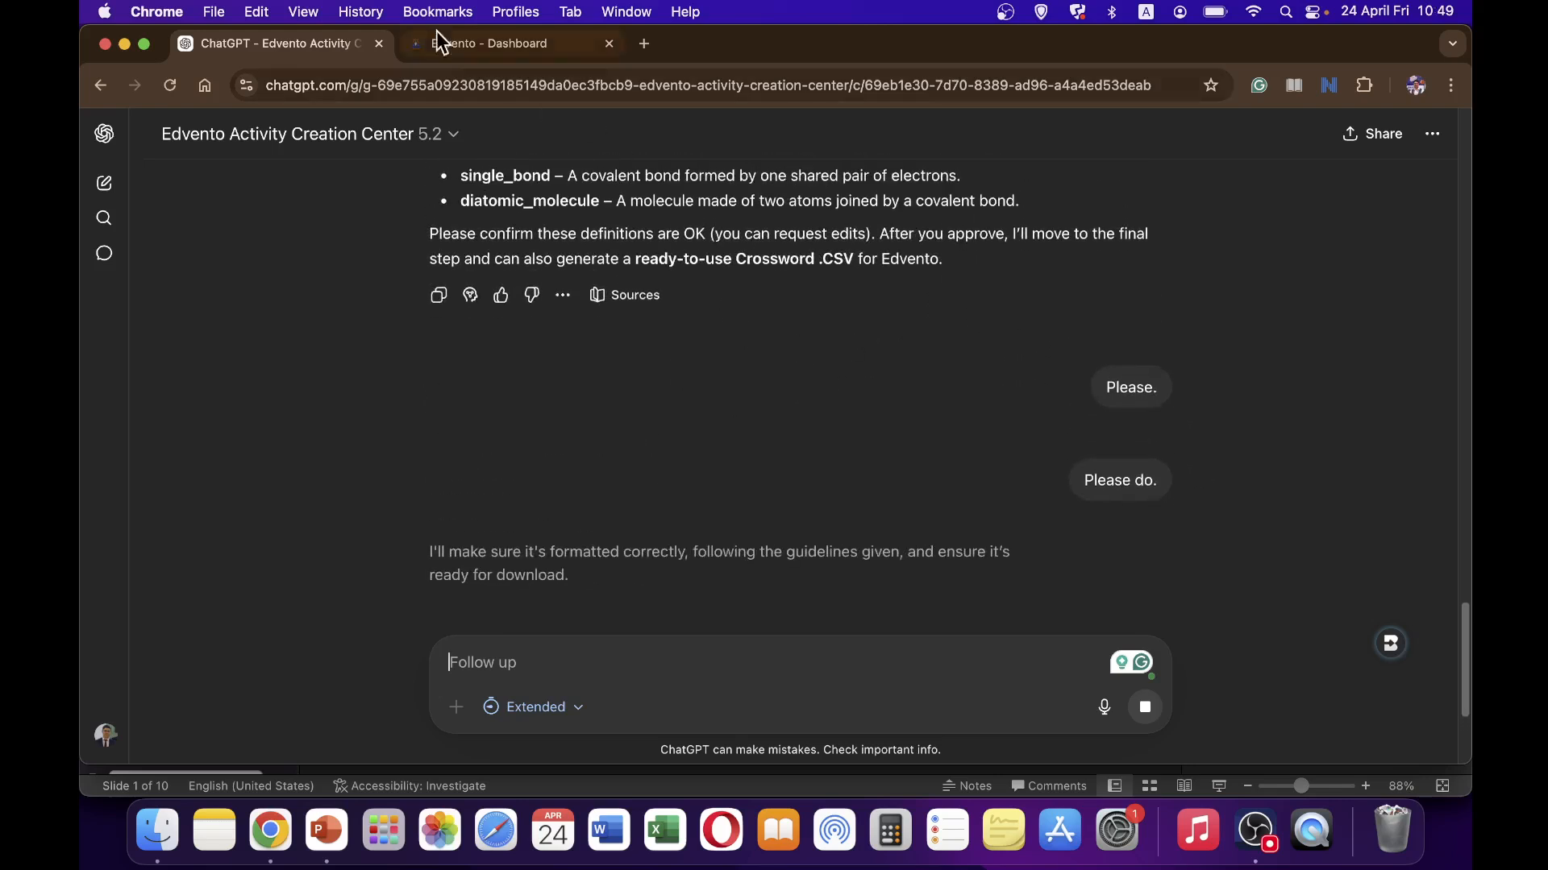
click(463, 37)
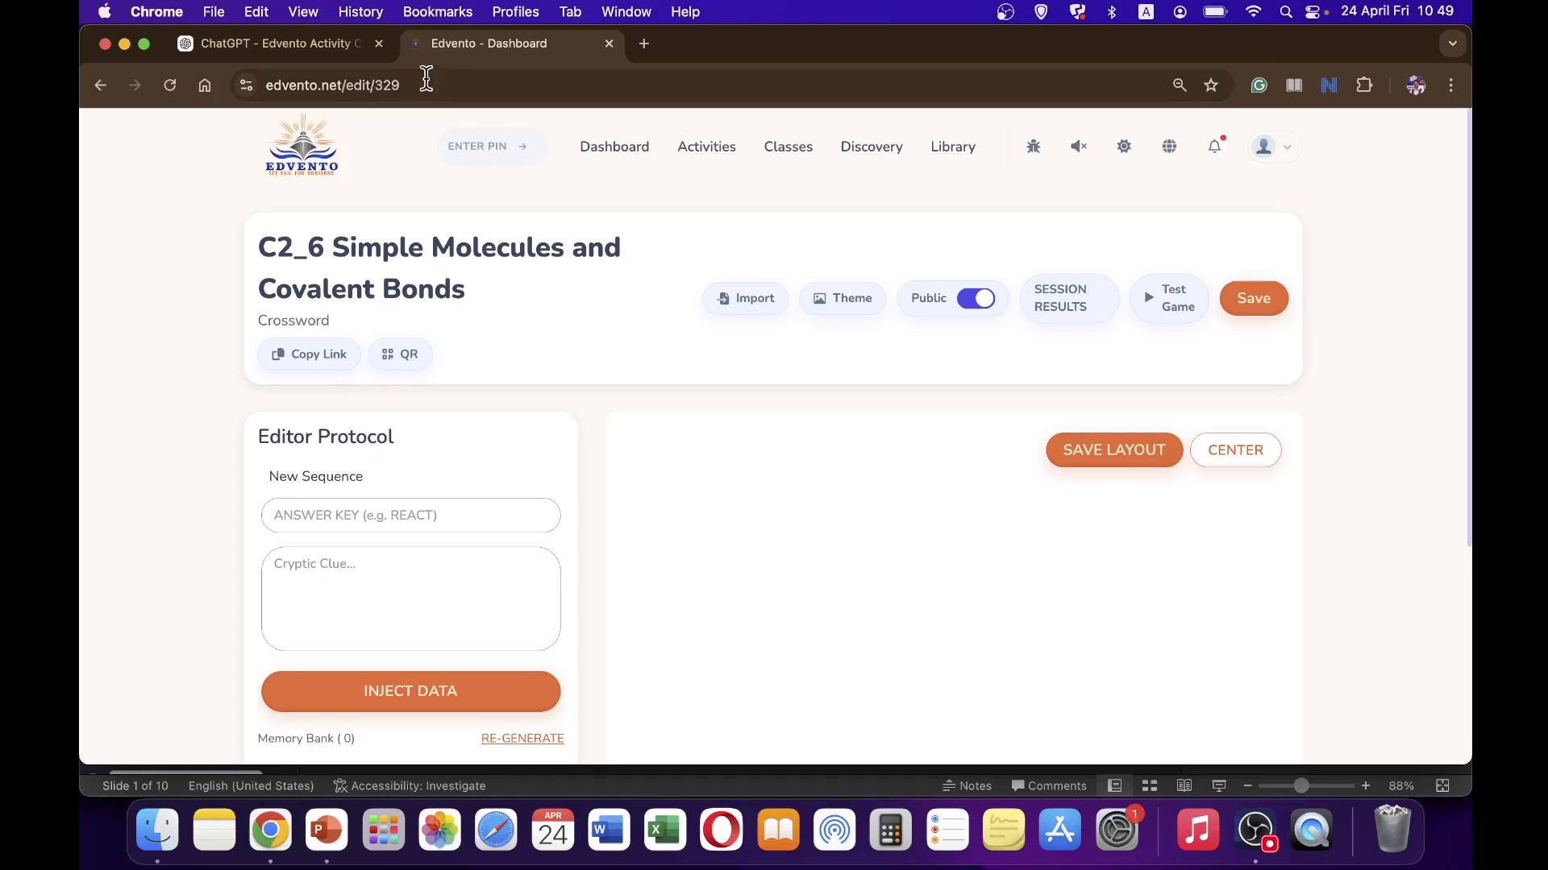
click(280, 40)
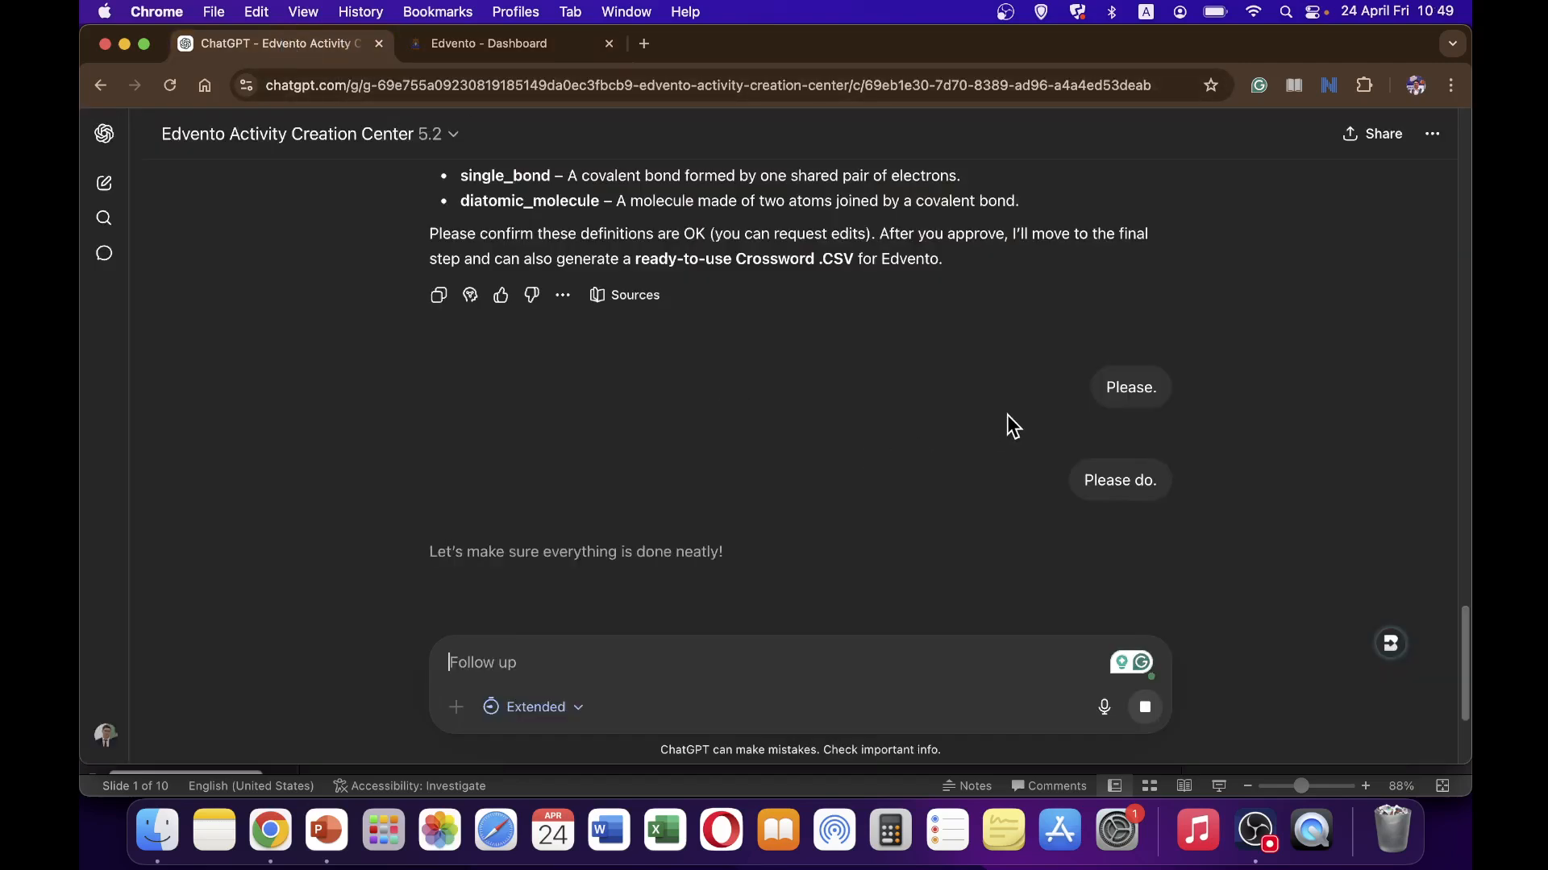
scroll(1013, 416, down, 1)
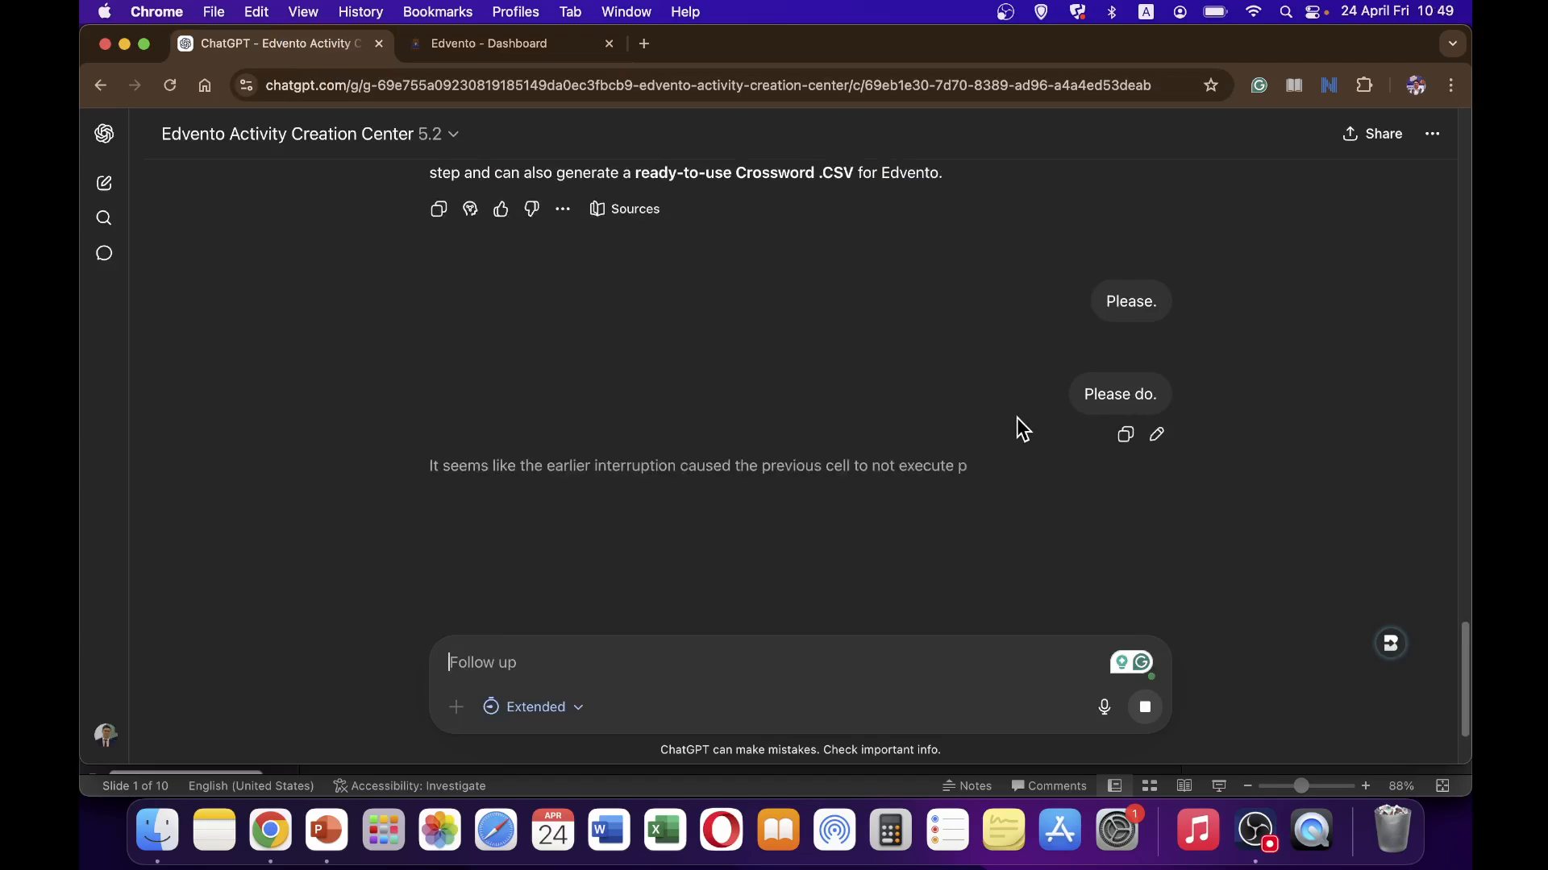
scroll(880, 407, down, 1)
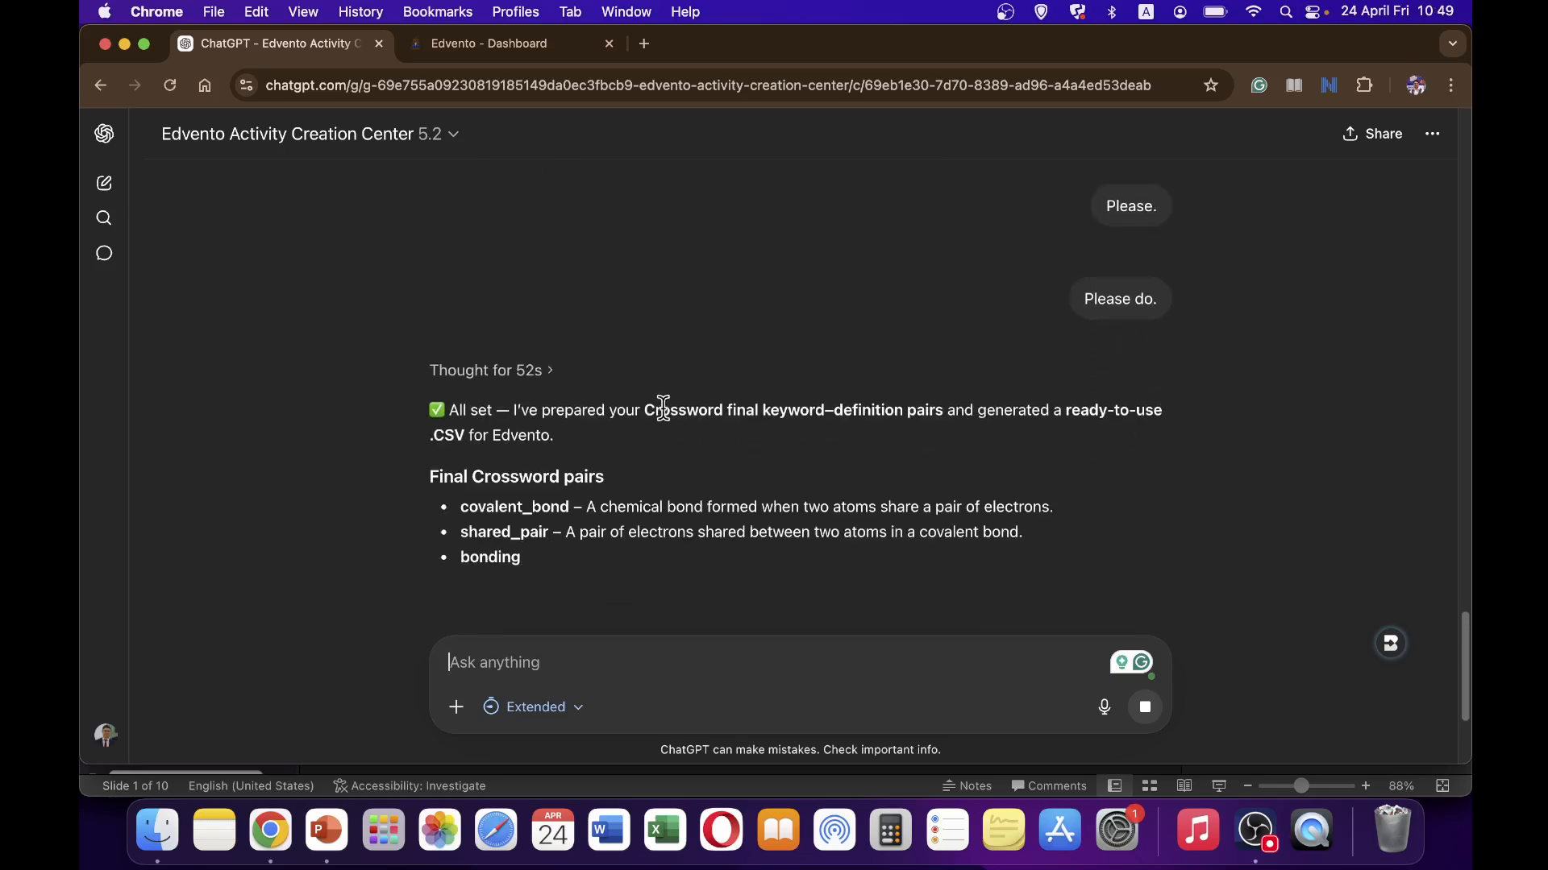
scroll(640, 411, down, 1)
scroll(996, 405, down, 4)
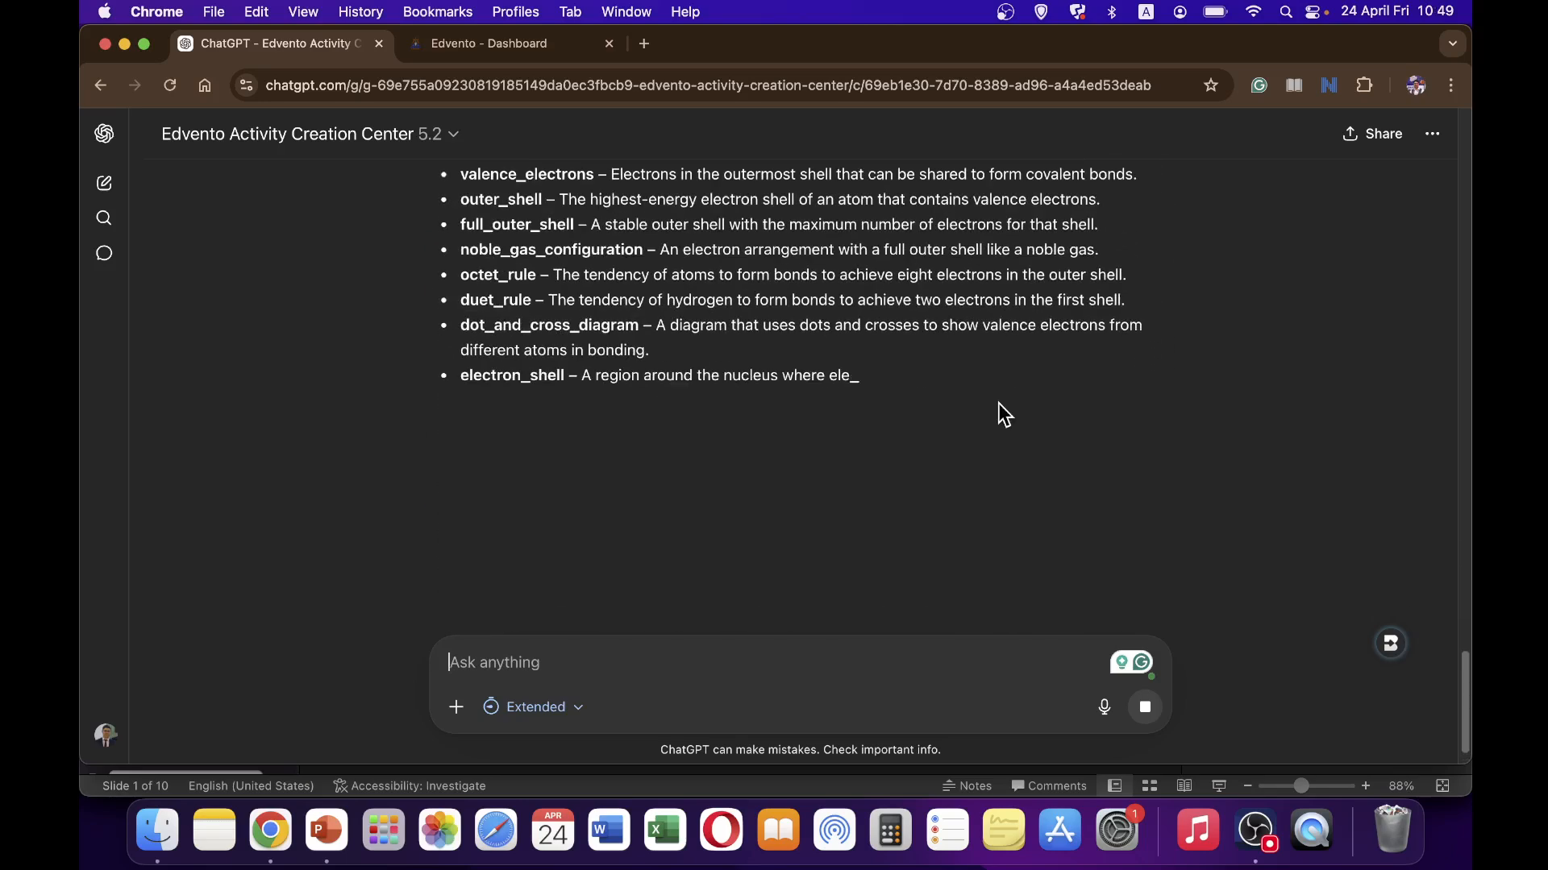
scroll(999, 417, down, 1)
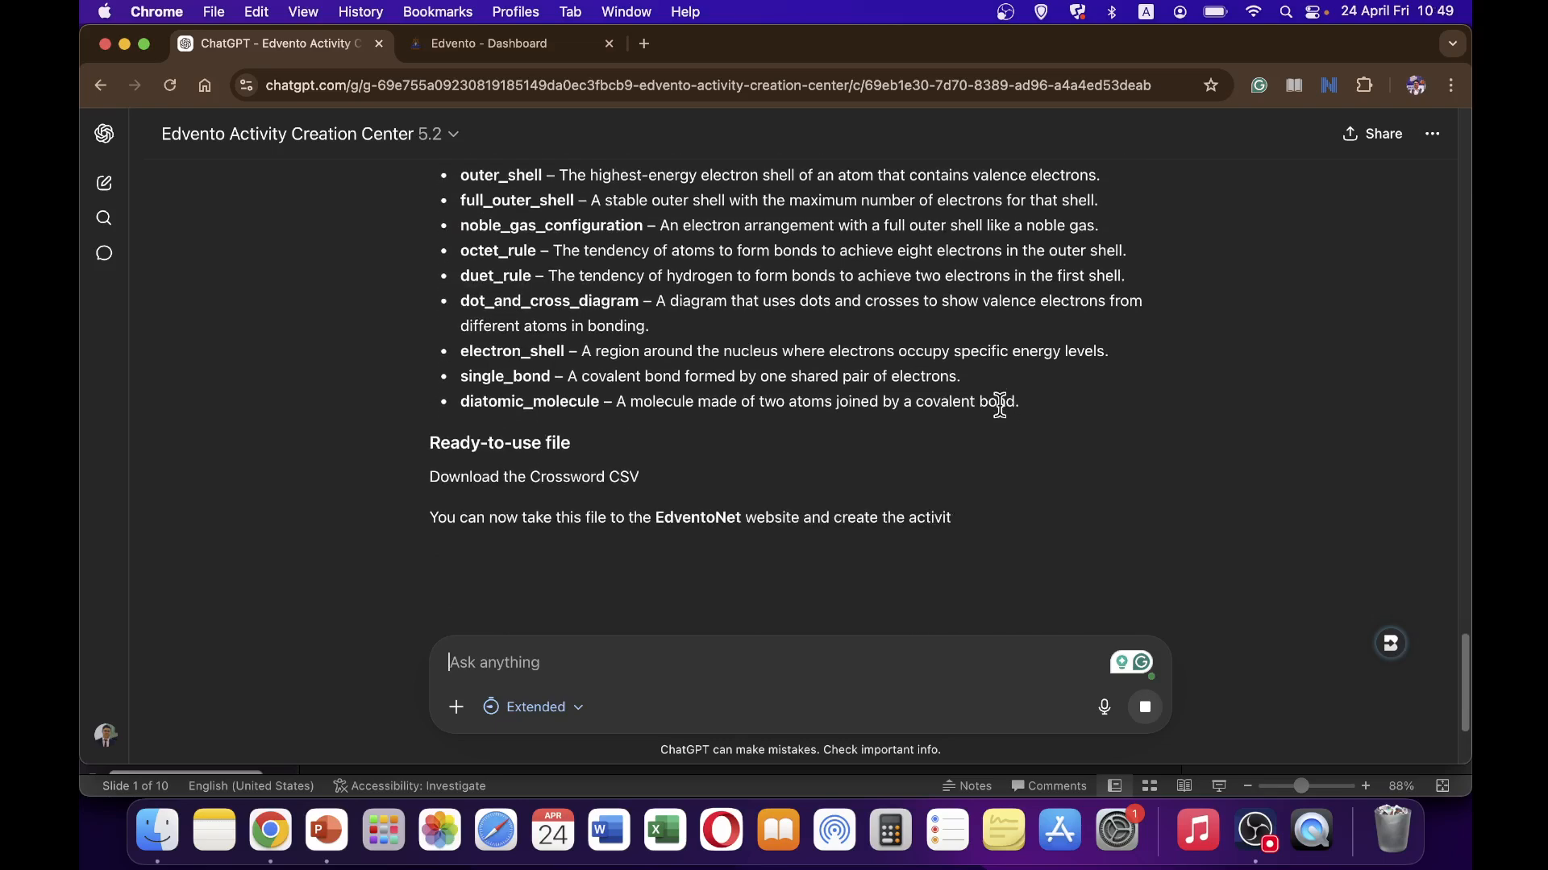
click(615, 485)
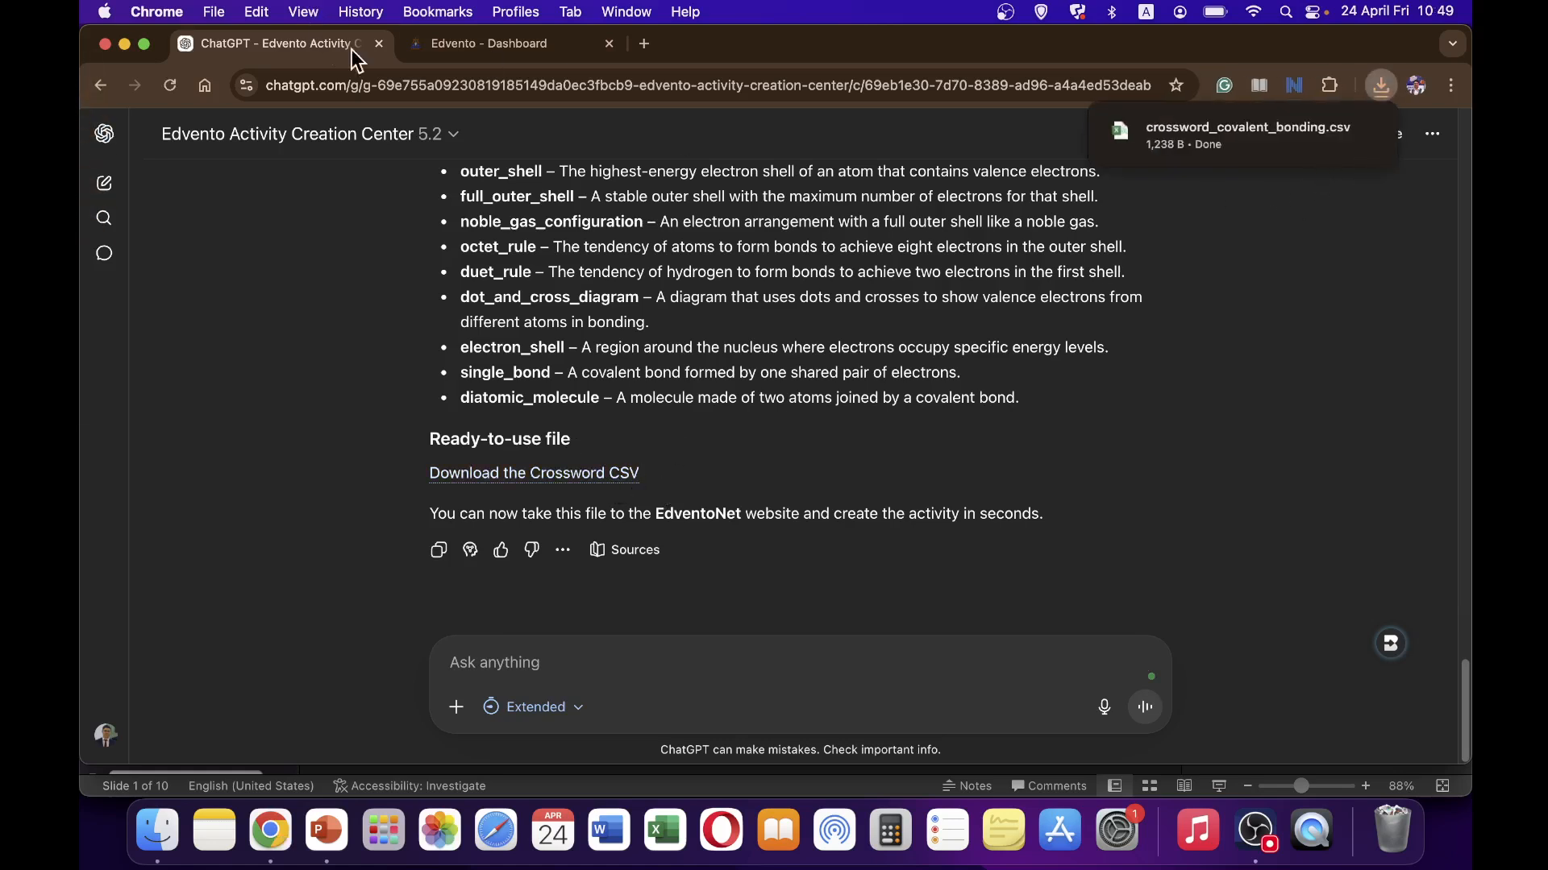
Import crossword_covalent_bonding.csv from the Downloads folder into the Edvento crossword "C2_6 Simple Molecules and Covalent Bonds"
click(484, 43)
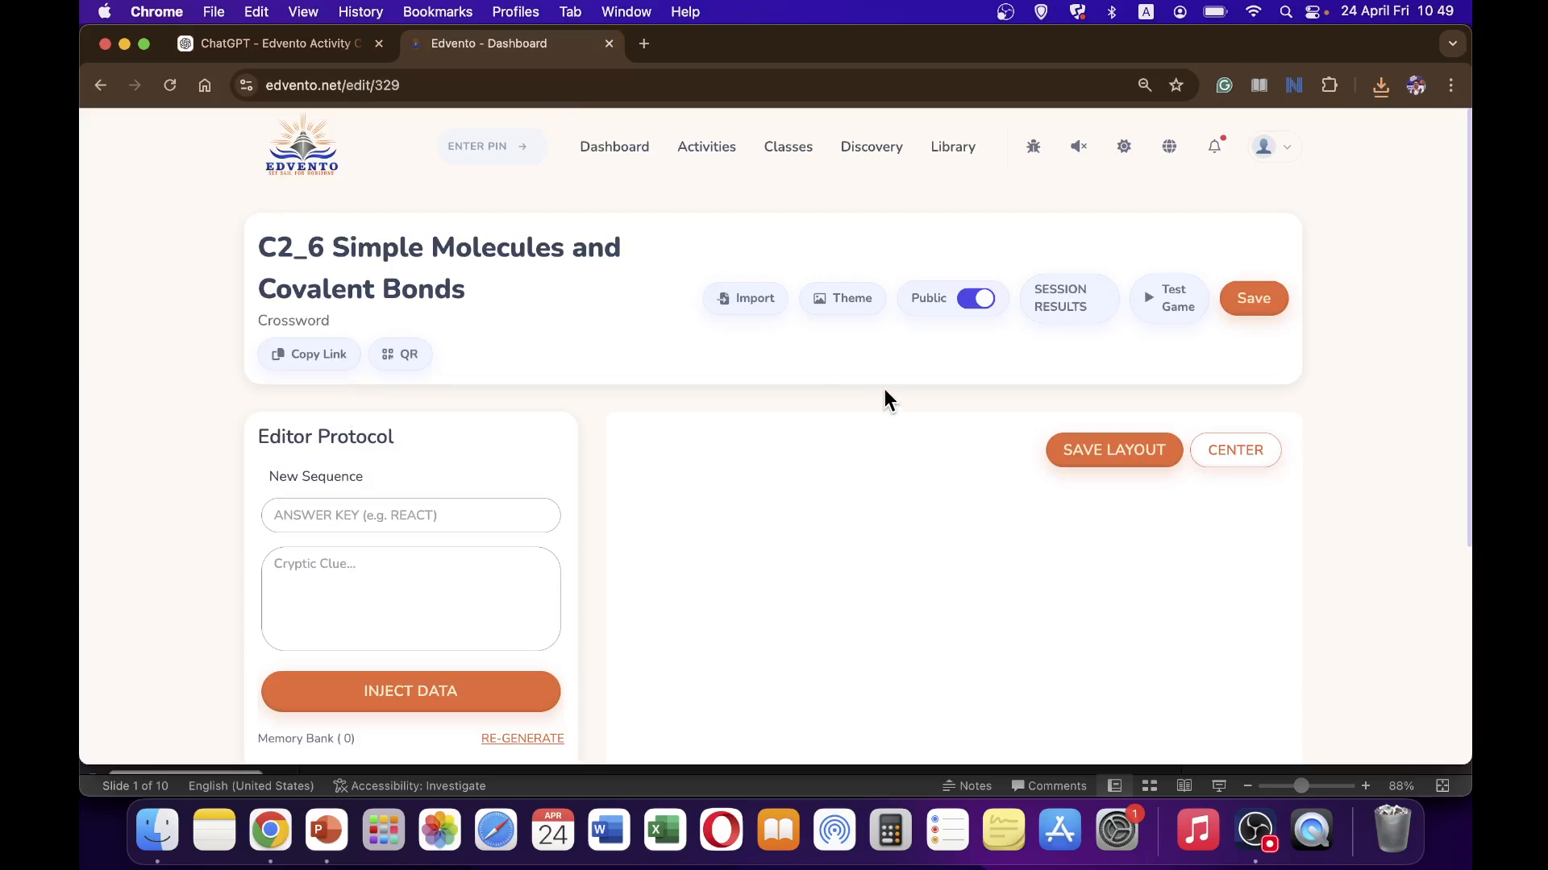
click(734, 299)
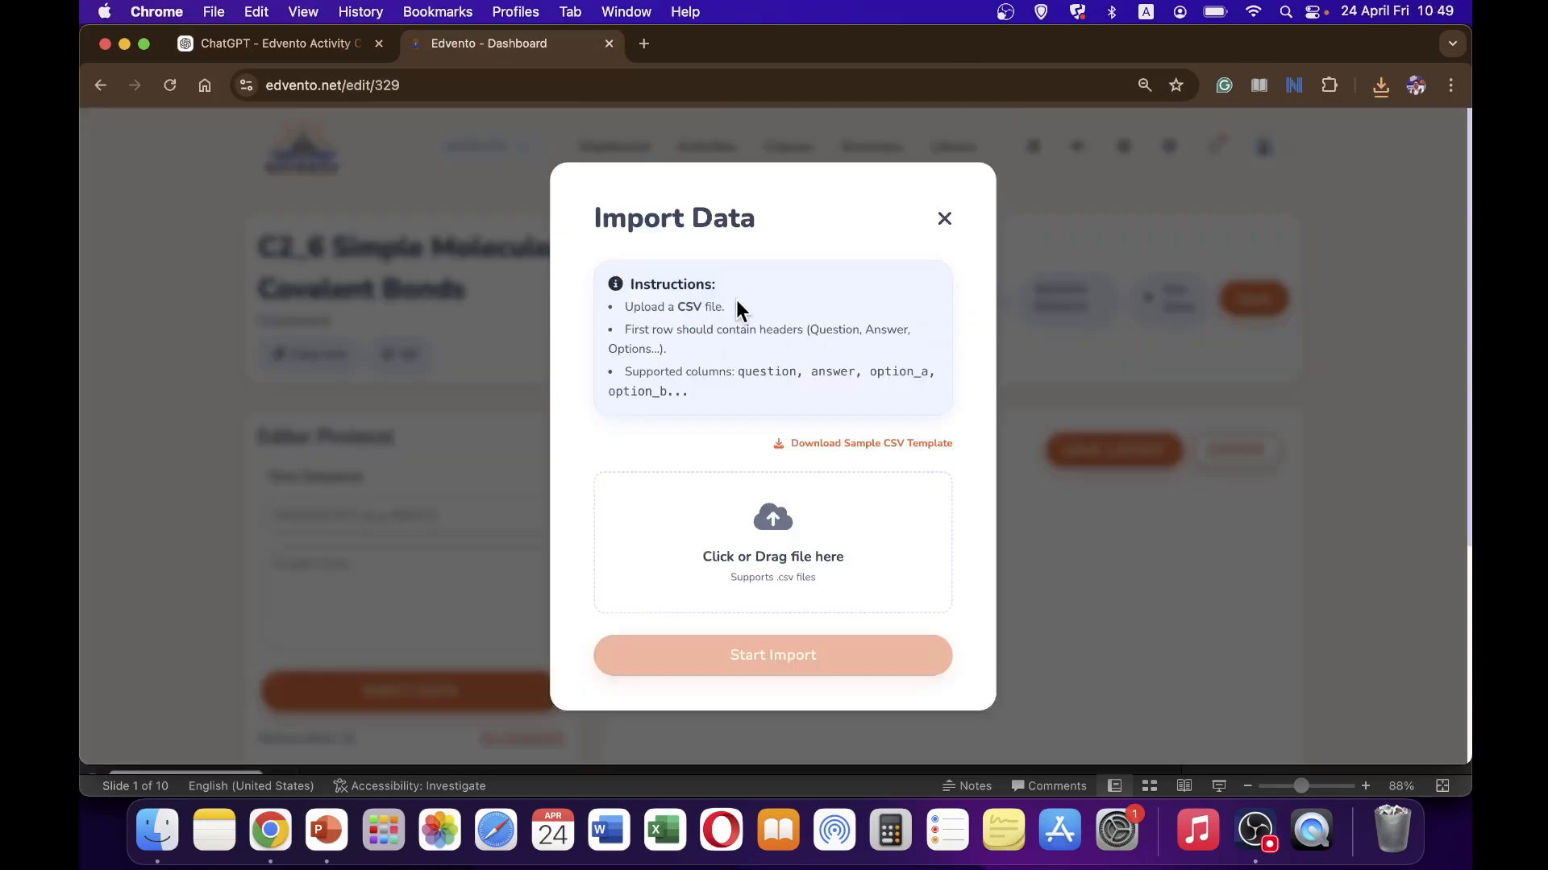
click(780, 534)
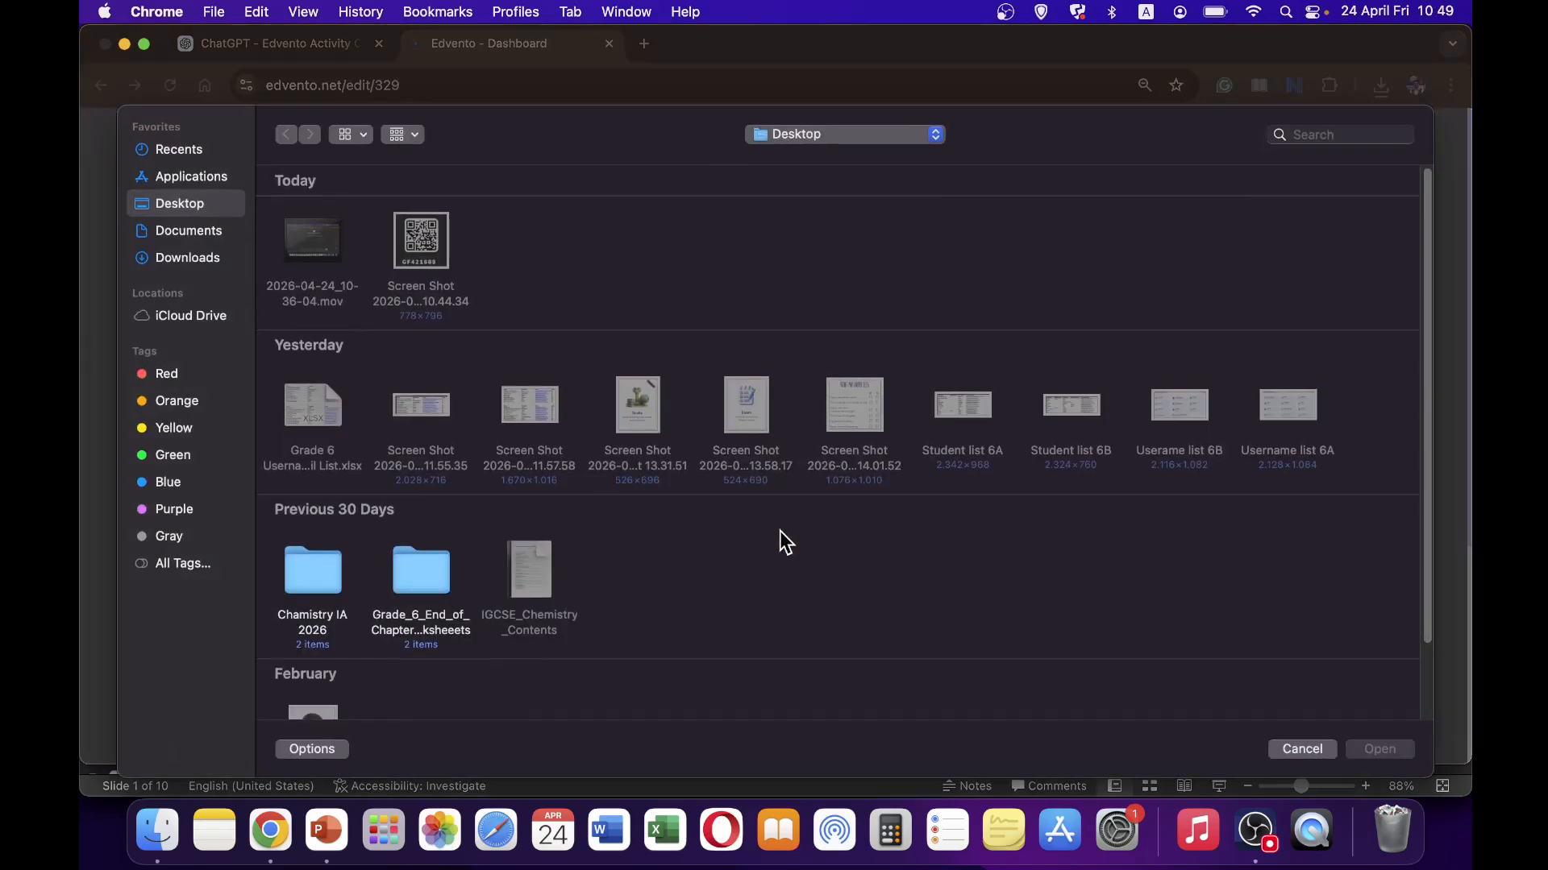
click(201, 256)
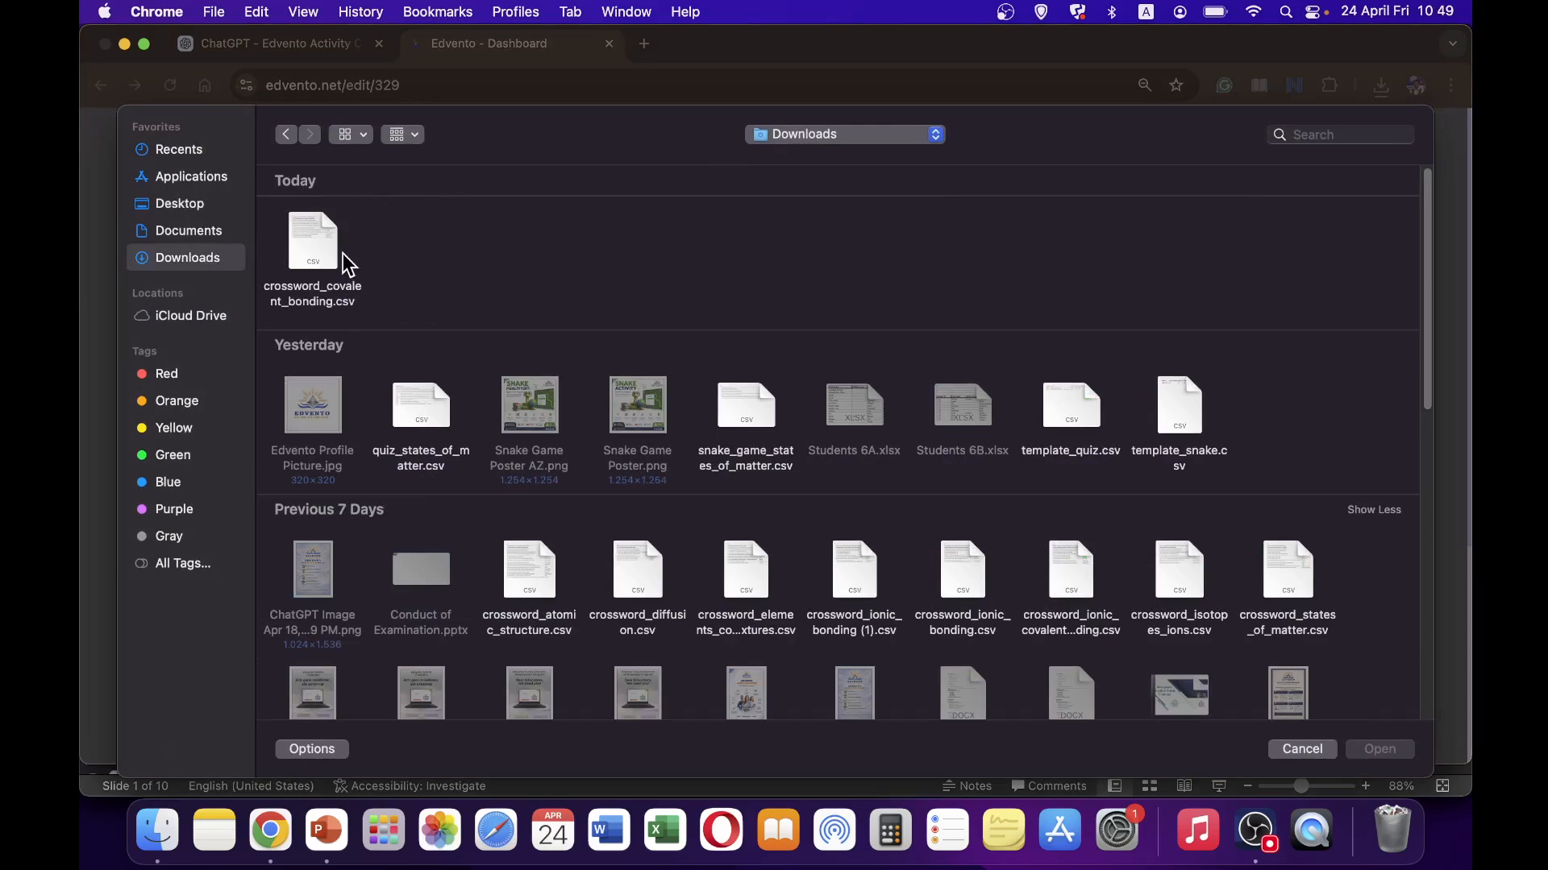
click(327, 227)
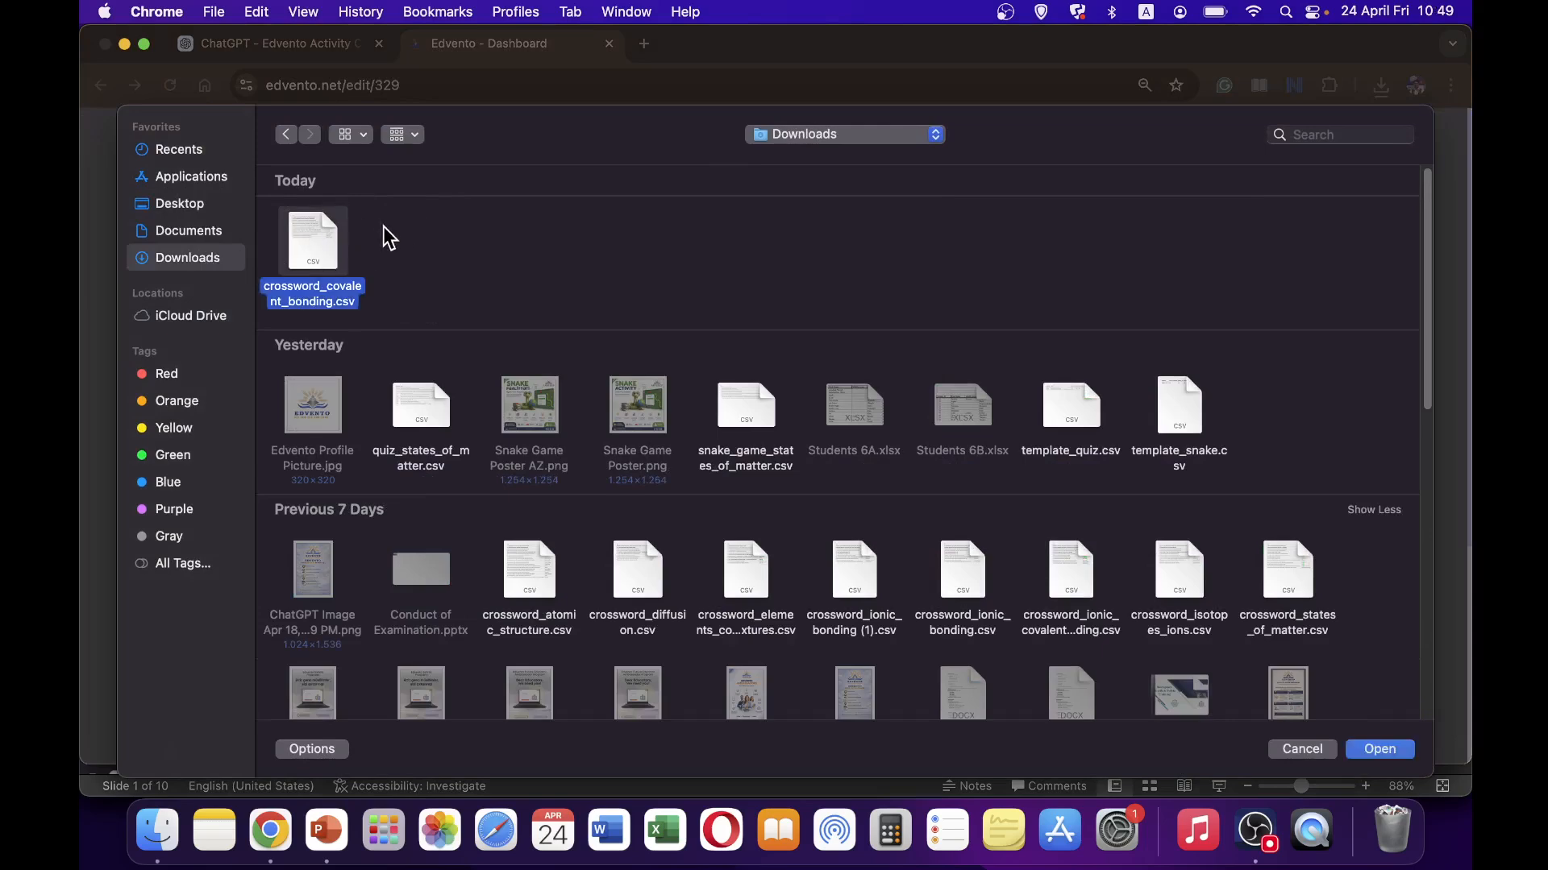
key(Return)
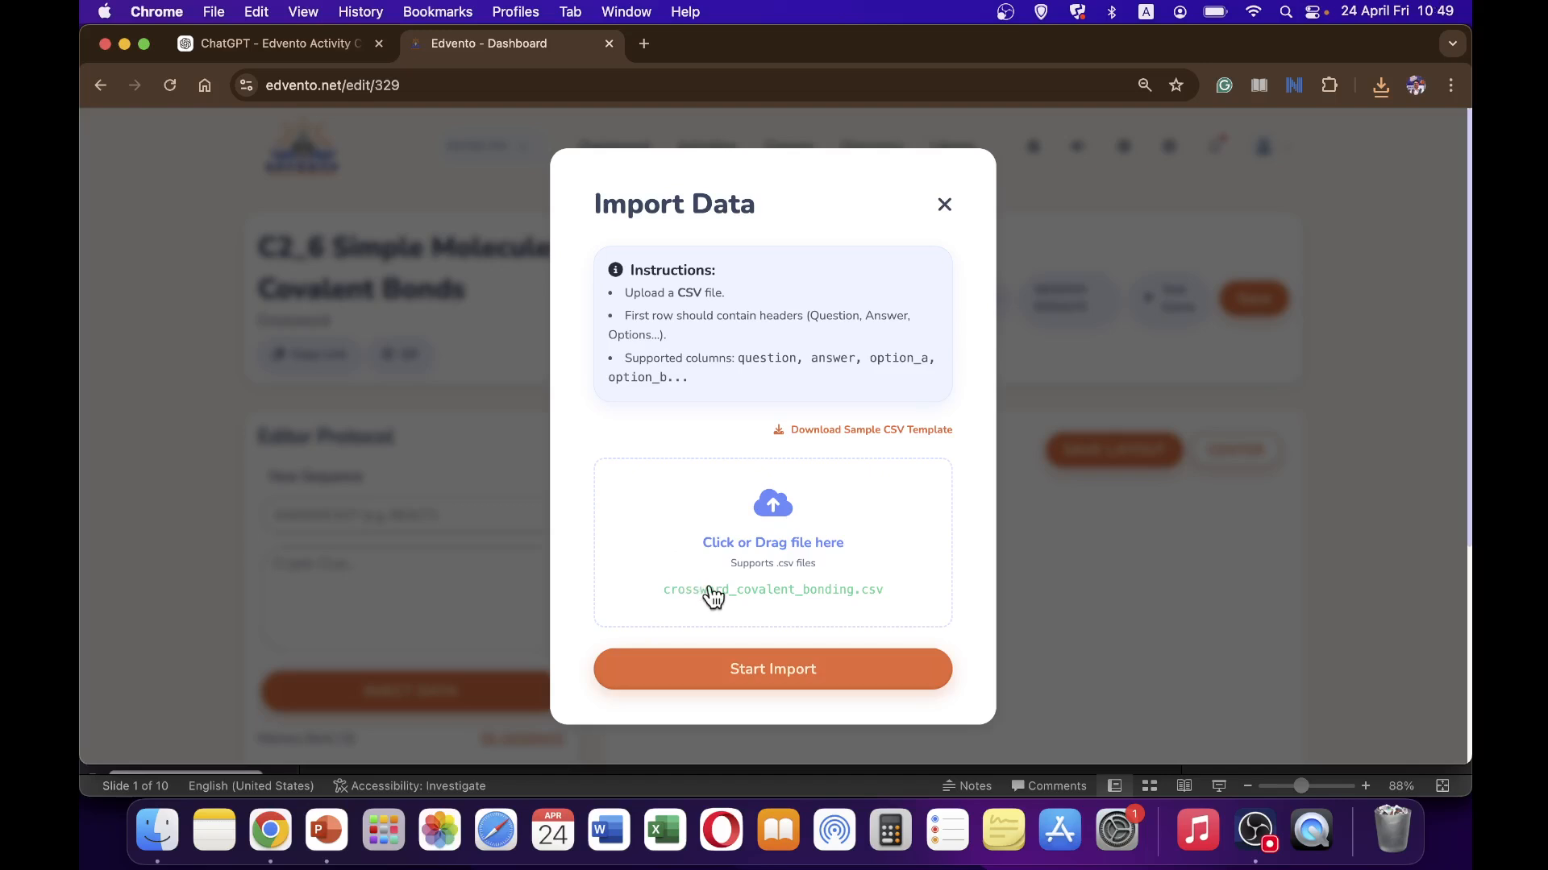
click(806, 663)
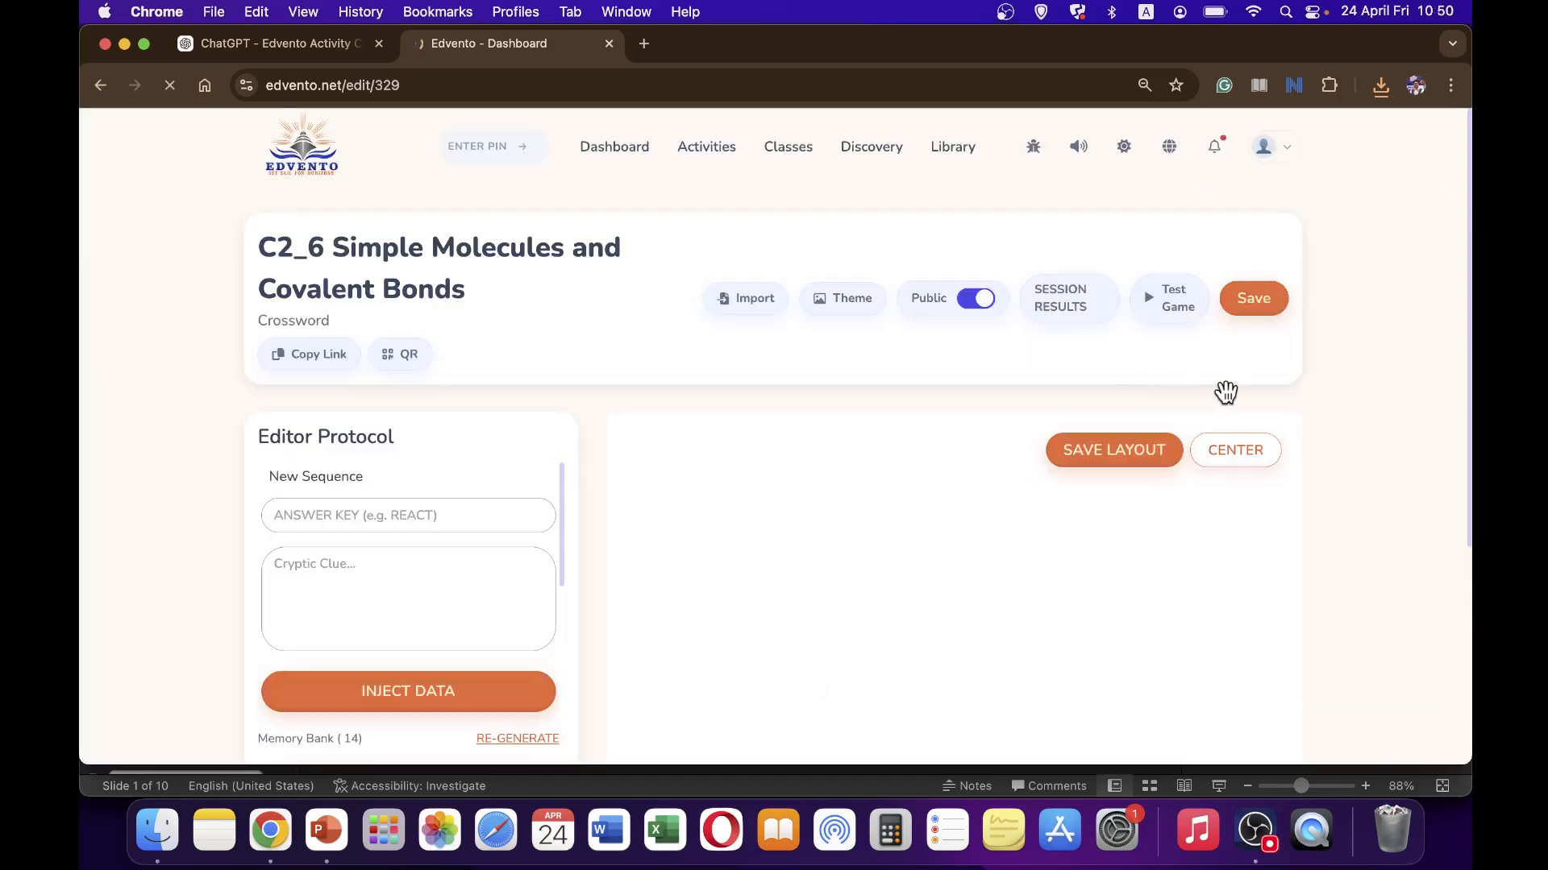
Look over the crossword grid built from the imported words and regenerate its layout three times
scroll(1370, 411, down, 3)
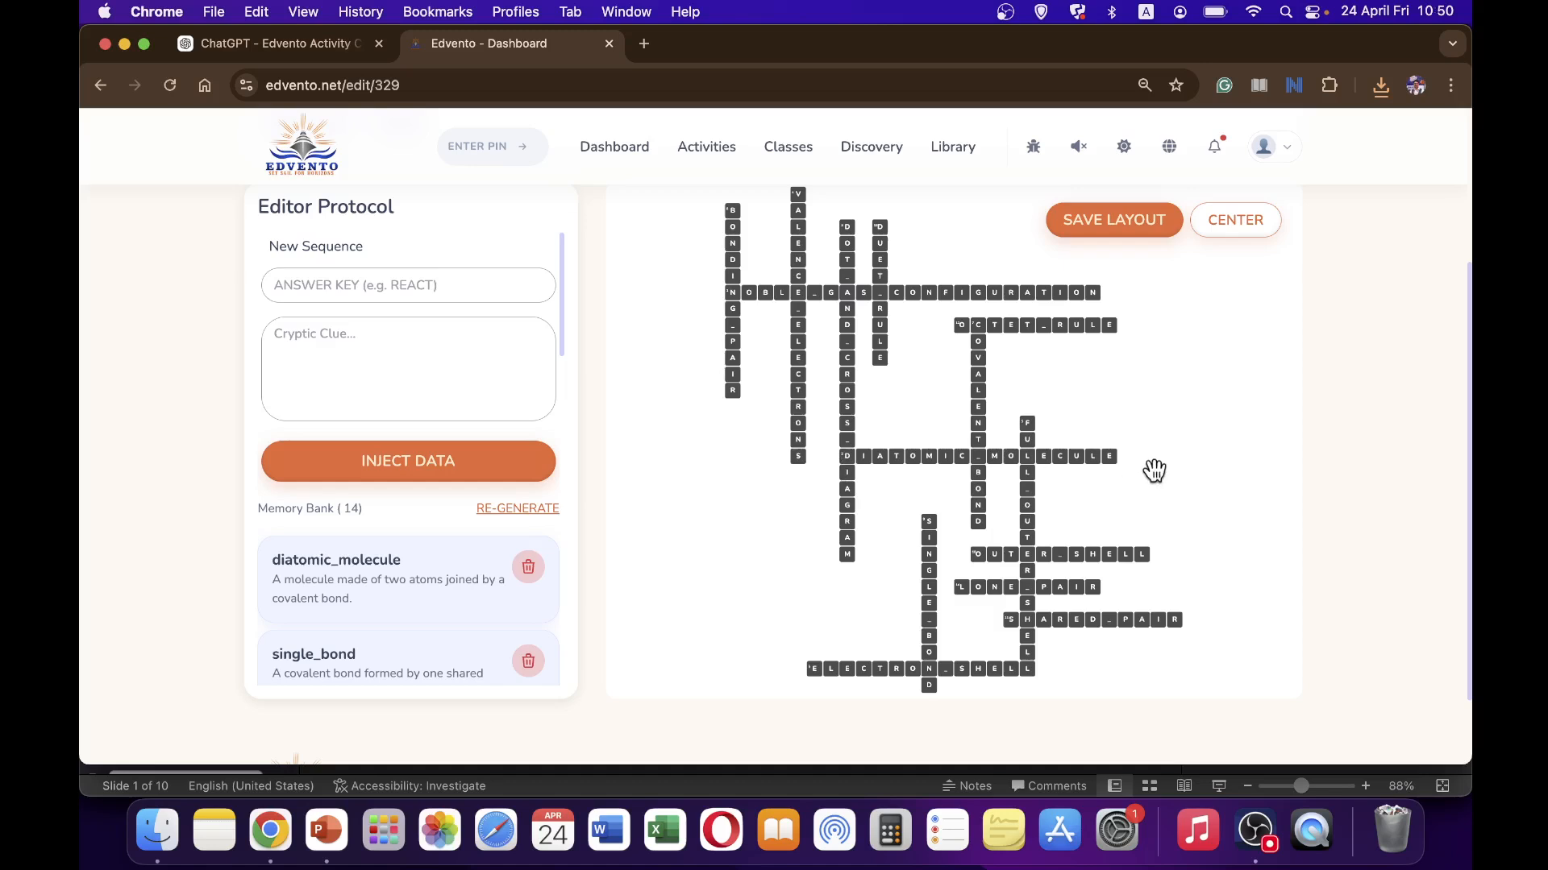
click(499, 516)
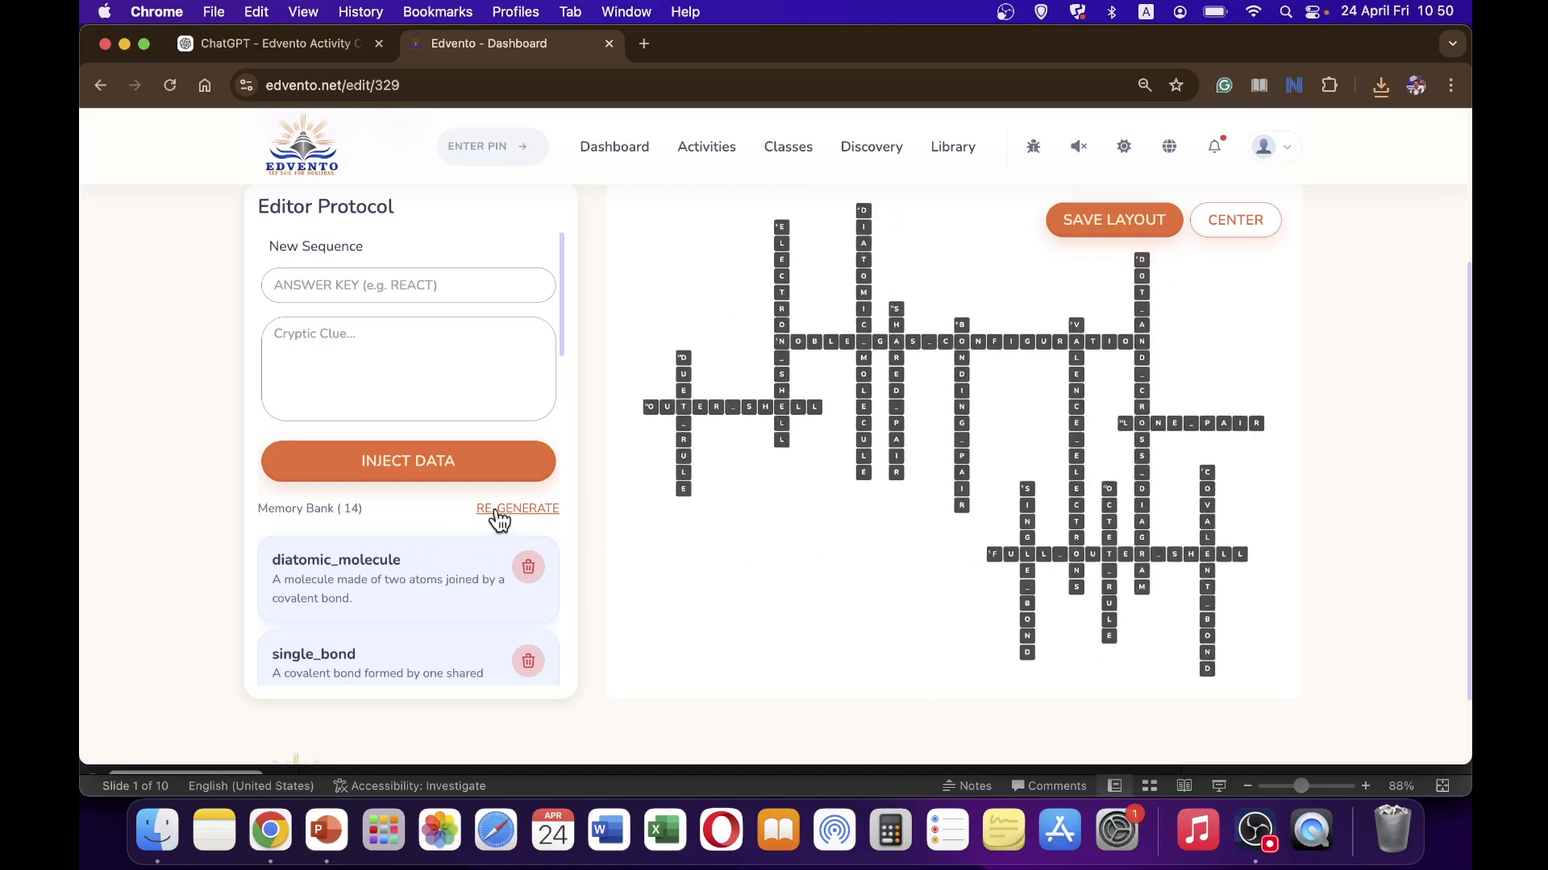
click(500, 516)
click(496, 511)
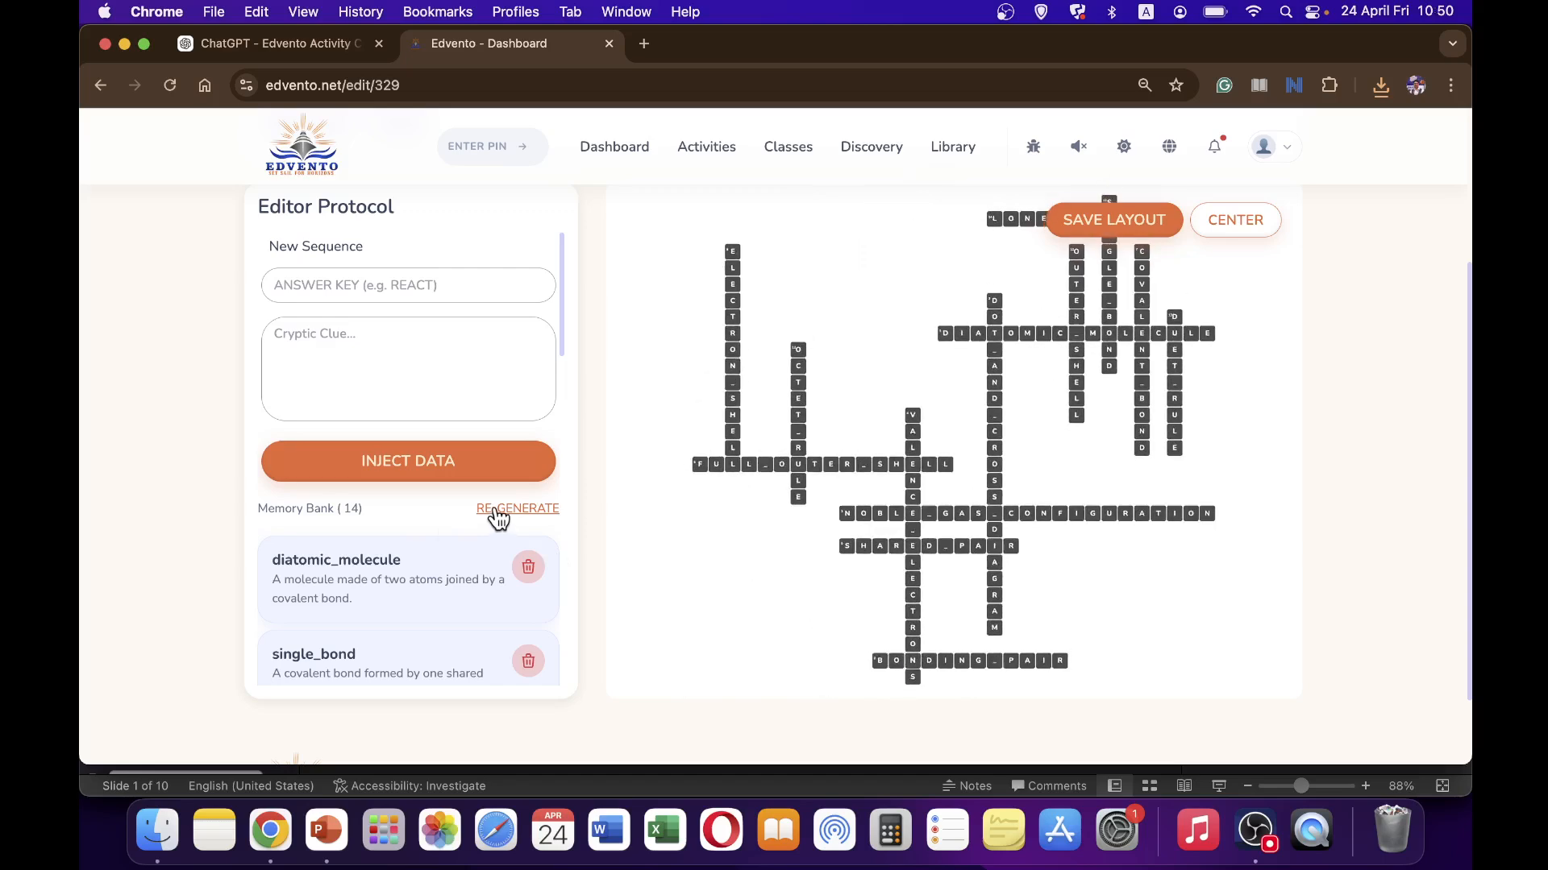
Regenerate the crossword layout repeatedly and check how each arrangement of the words fits the layout area
click(496, 510)
click(498, 516)
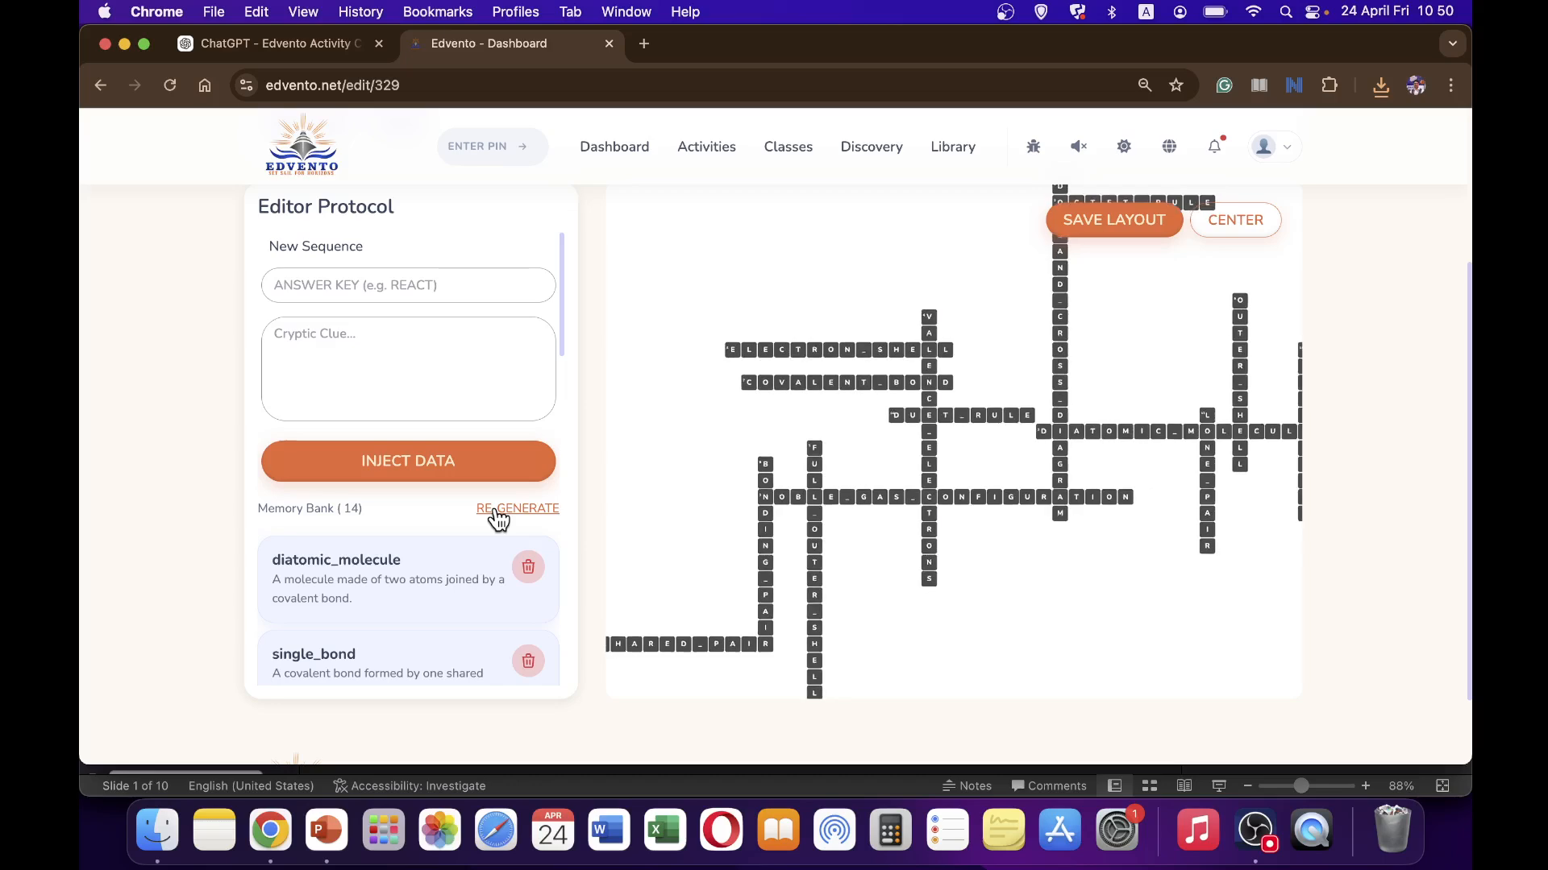
click(498, 516)
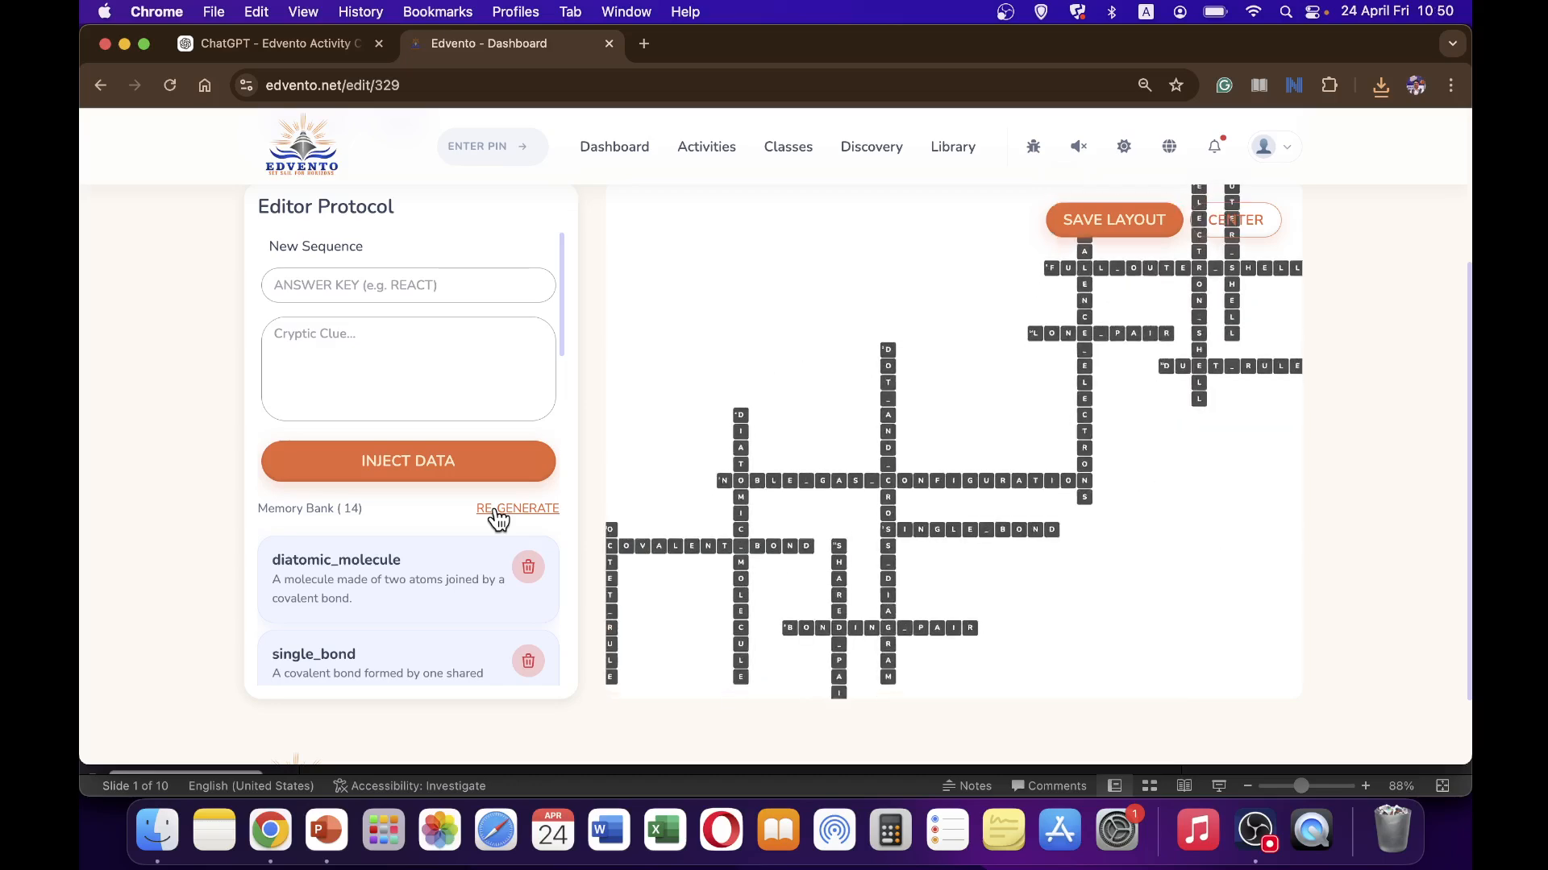
click(498, 516)
click(498, 516)
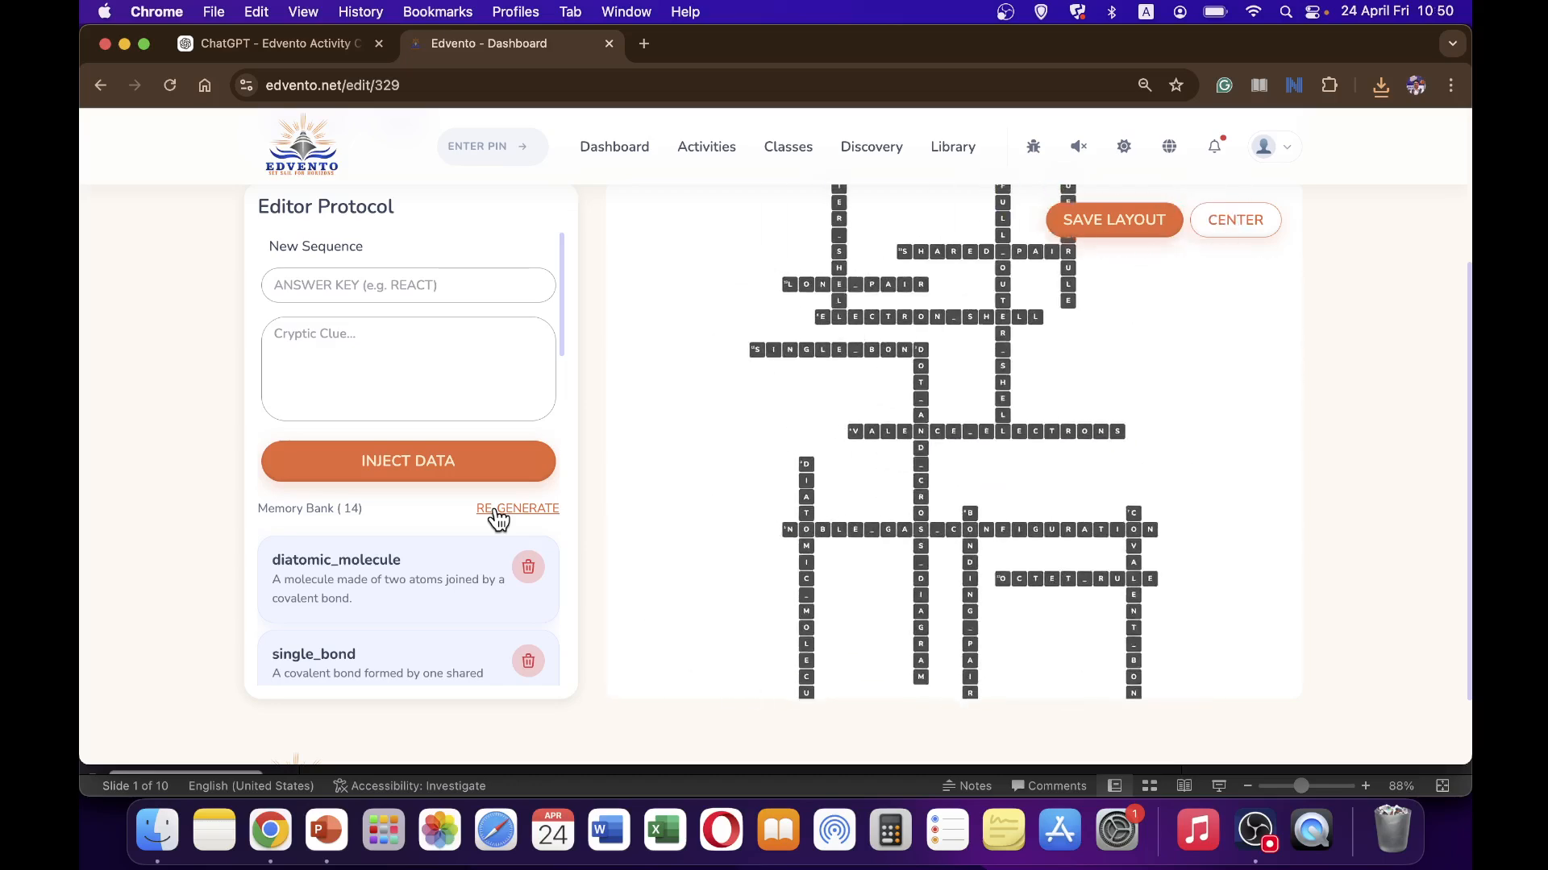
click(498, 516)
click(498, 516)
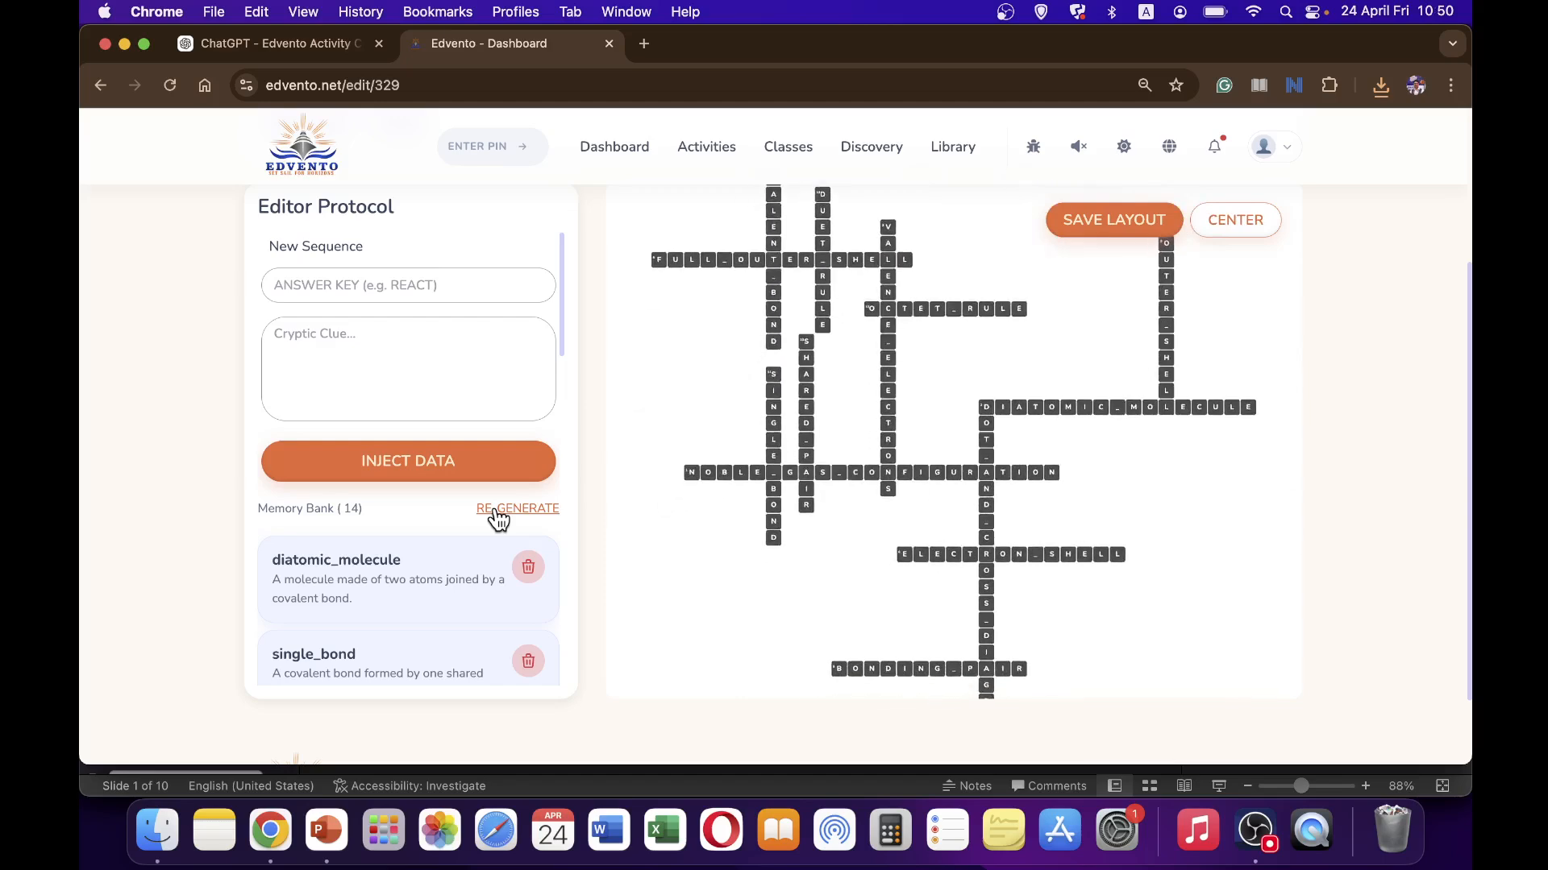
click(498, 516)
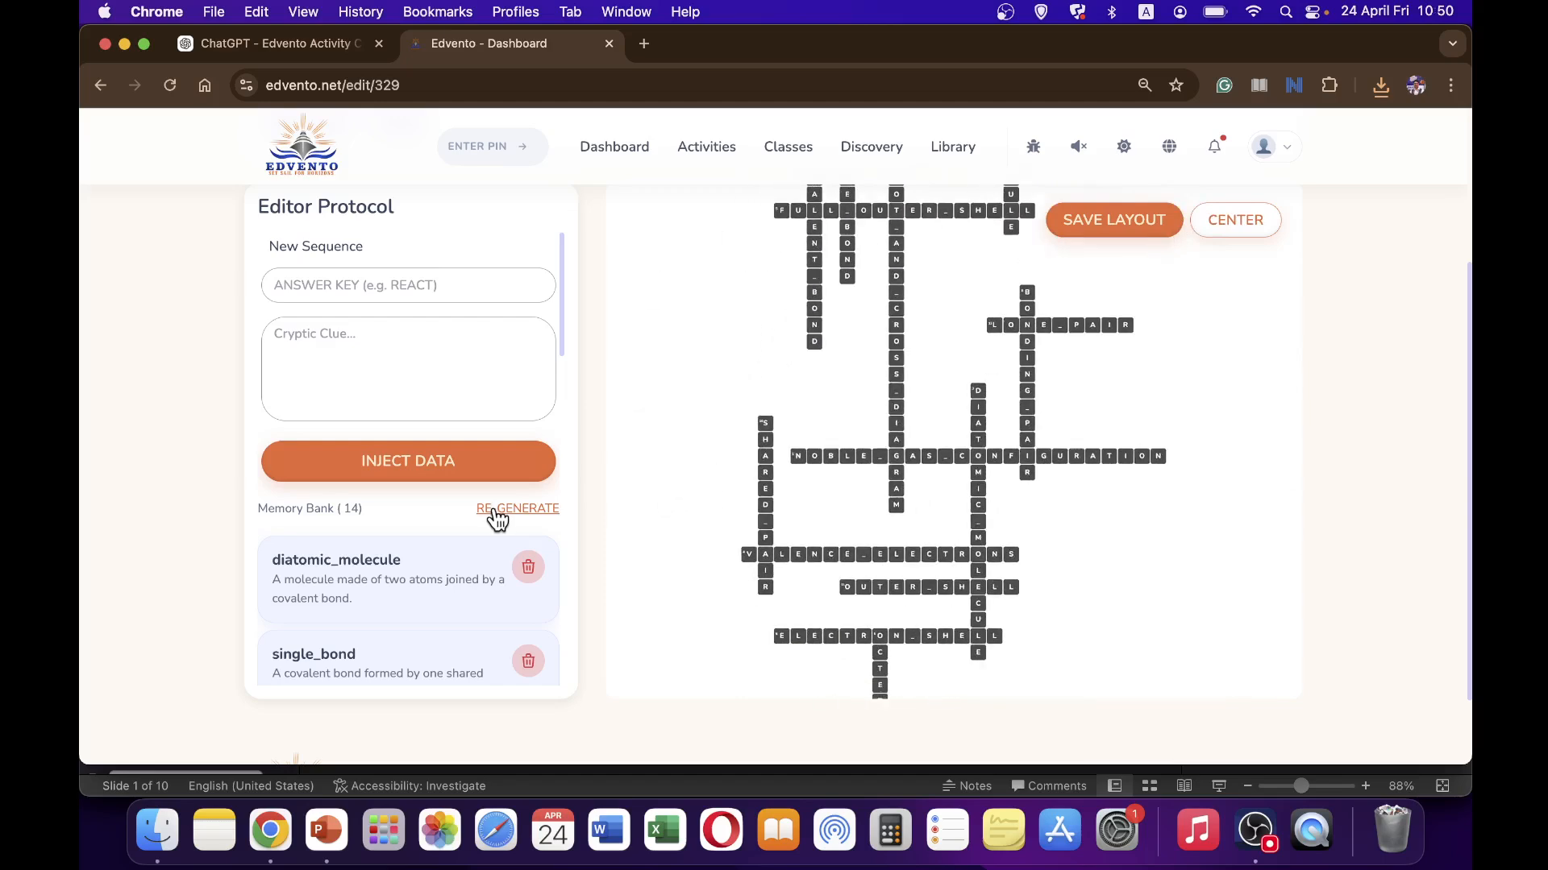
click(499, 516)
scroll(1181, 534, up, 5)
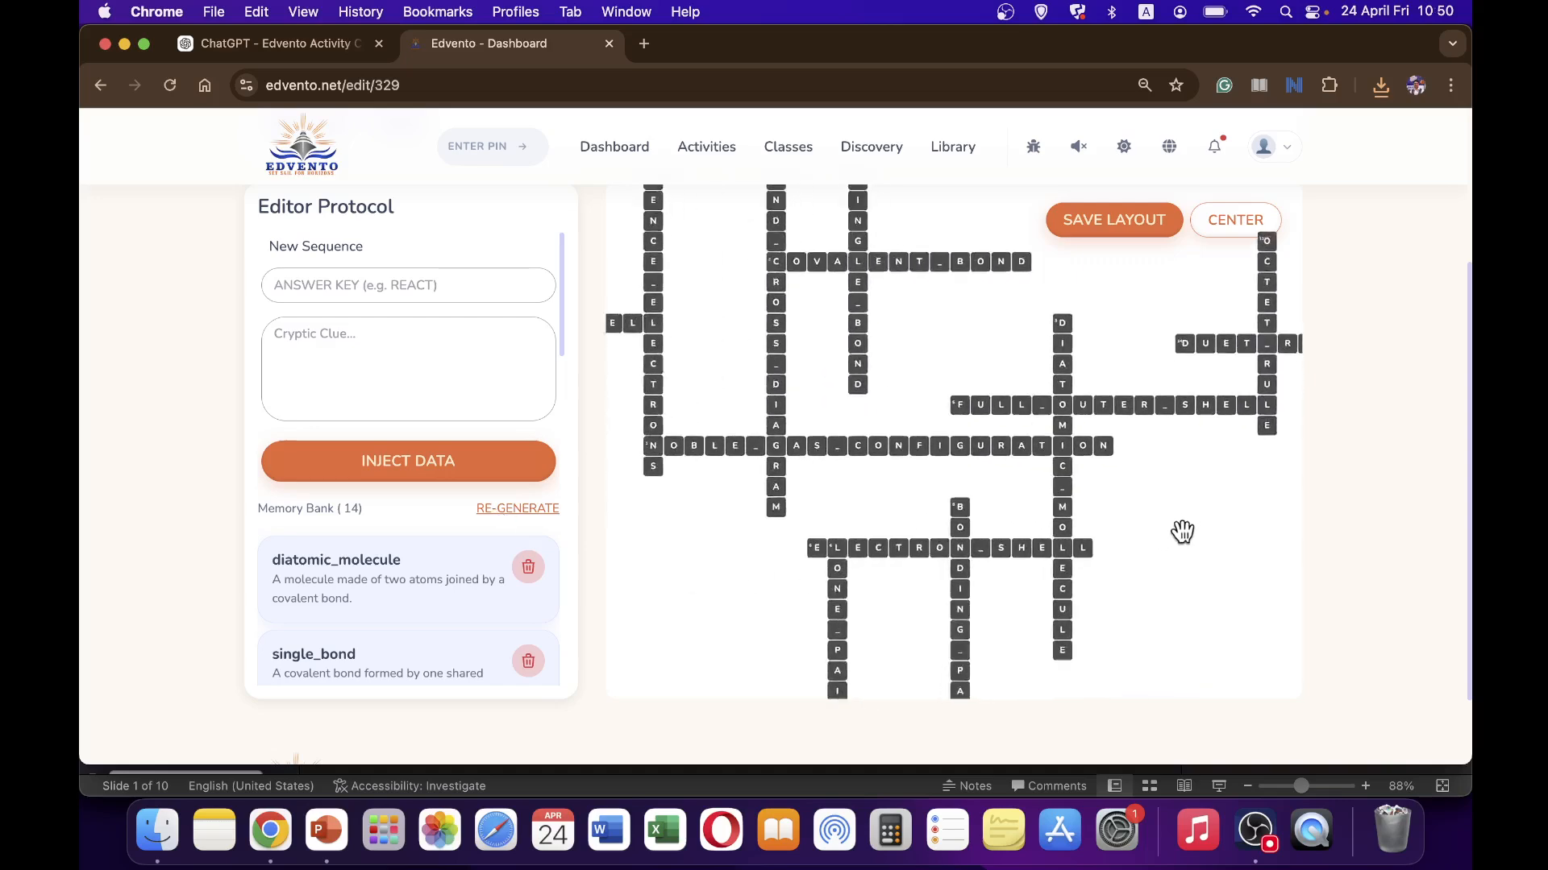
scroll(1208, 477, down, 3)
scroll(1242, 473, down, 2)
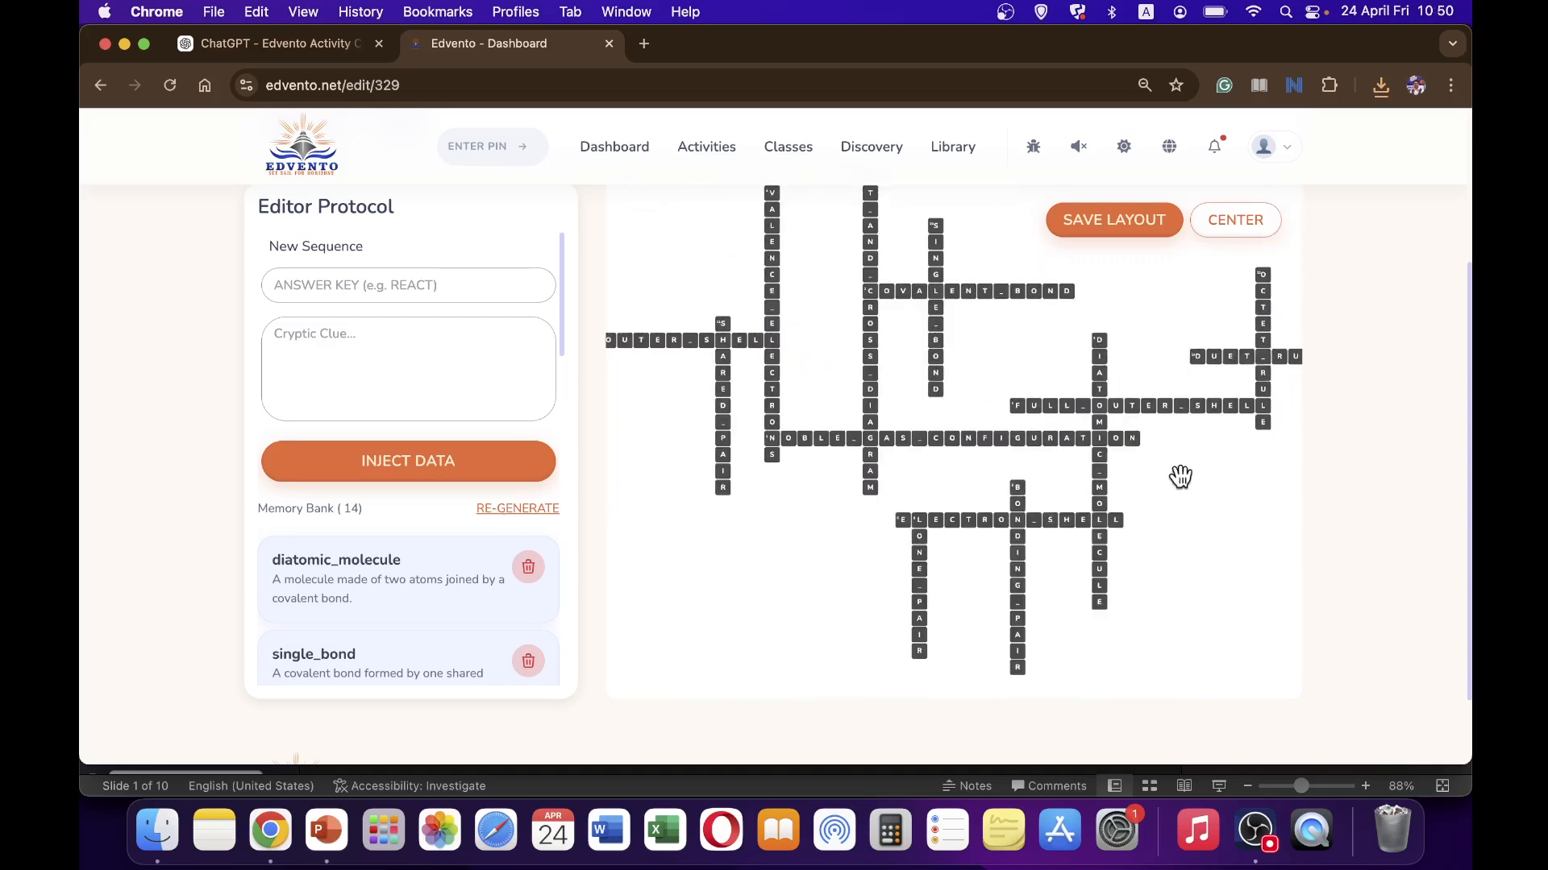
scroll(1424, 390, down, 1)
scroll(1424, 390, down, 2)
scroll(1420, 388, up, 5)
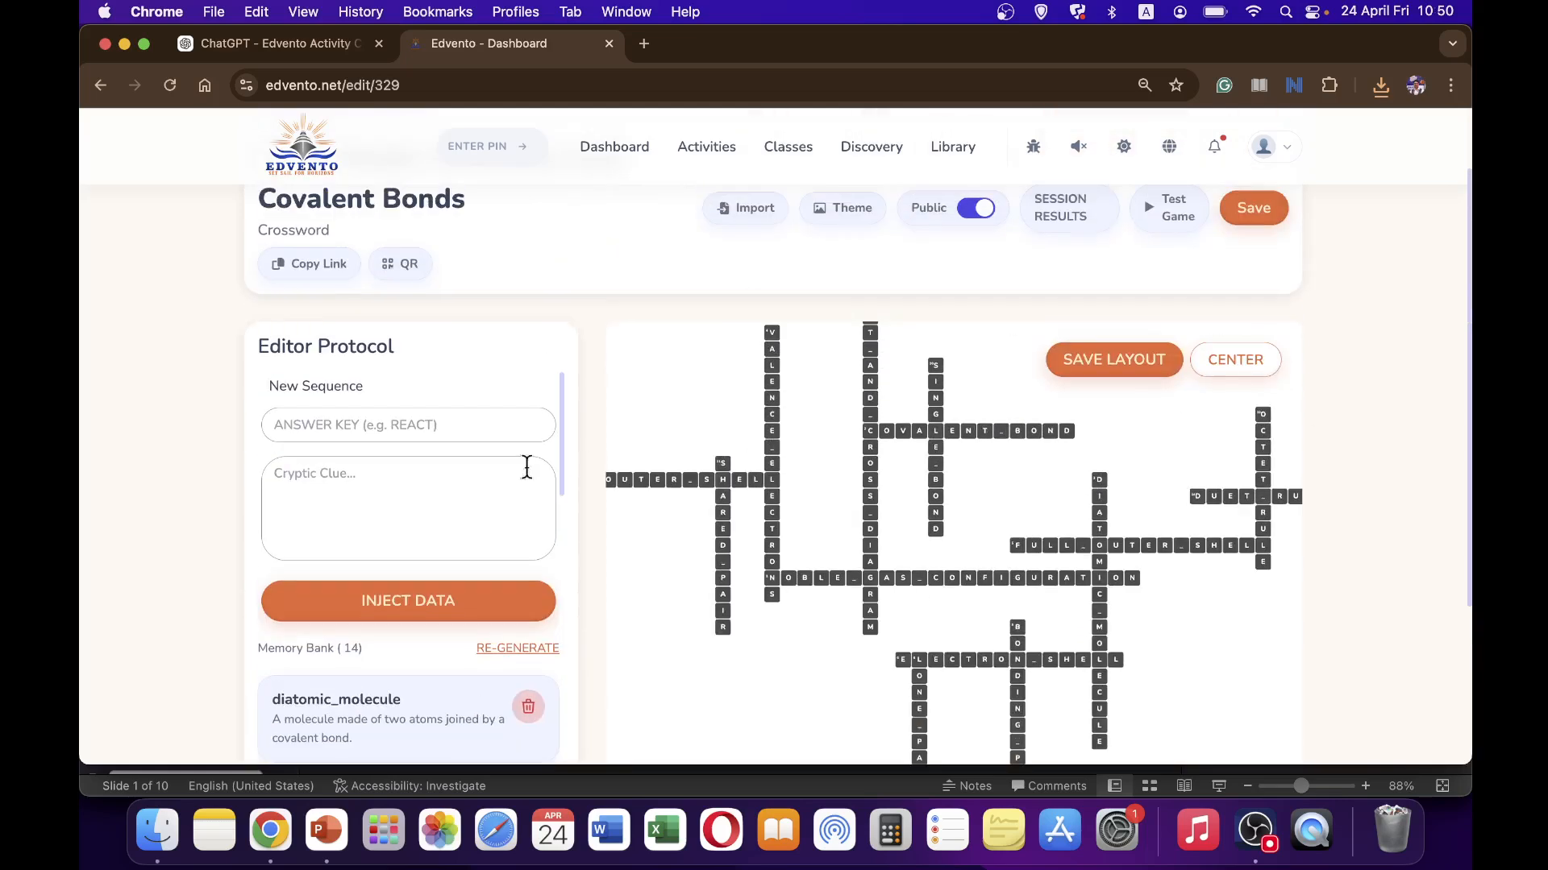
Regenerate the crossword layout five more times to get a more compact arrangement of the words
click(525, 649)
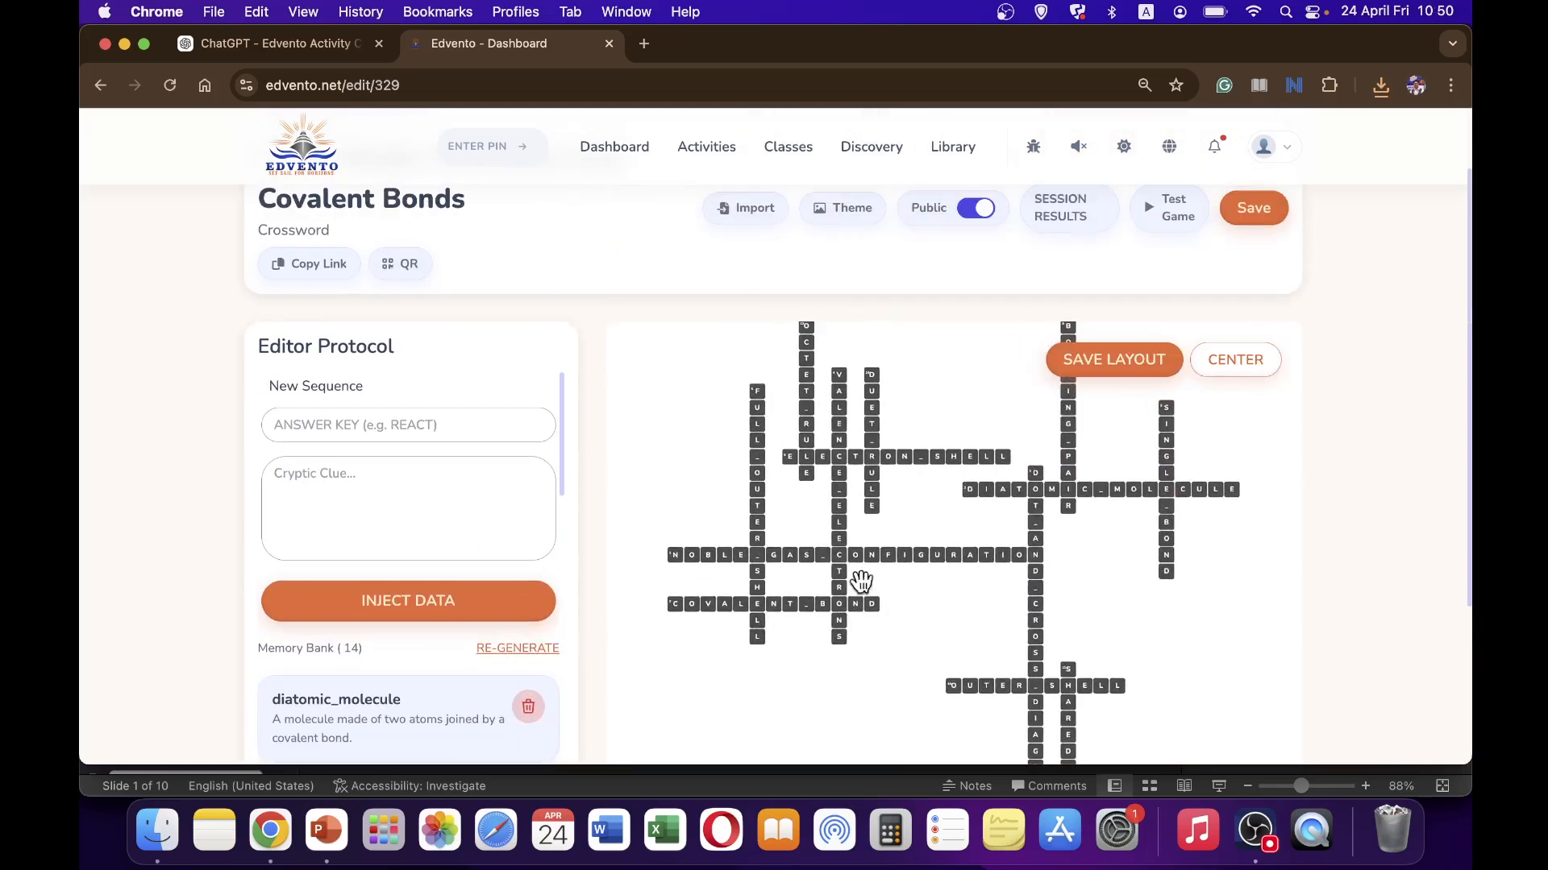
click(541, 649)
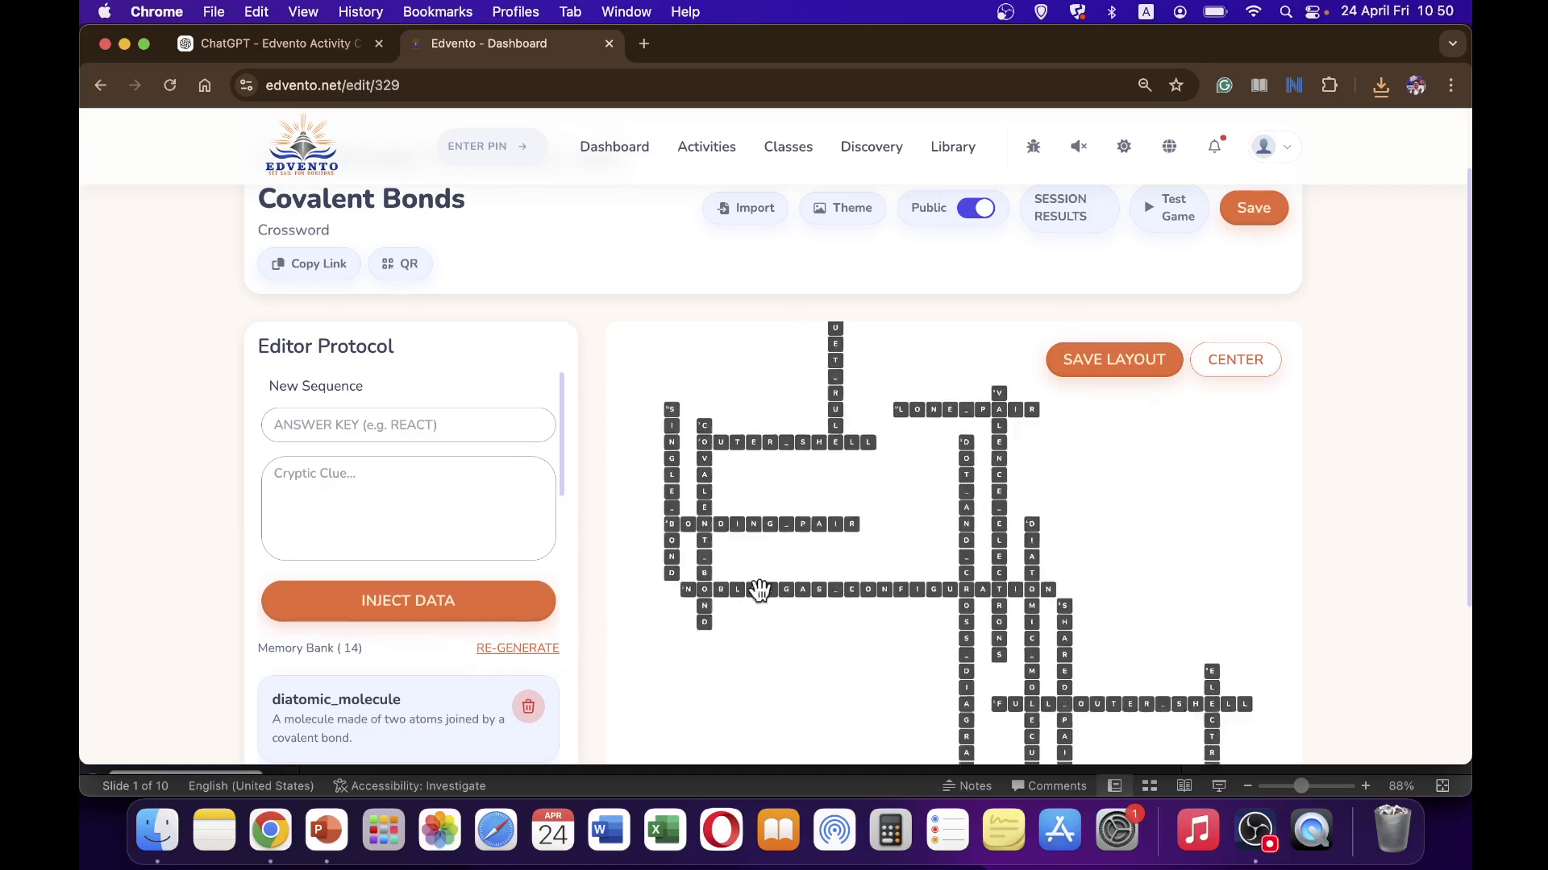
click(528, 650)
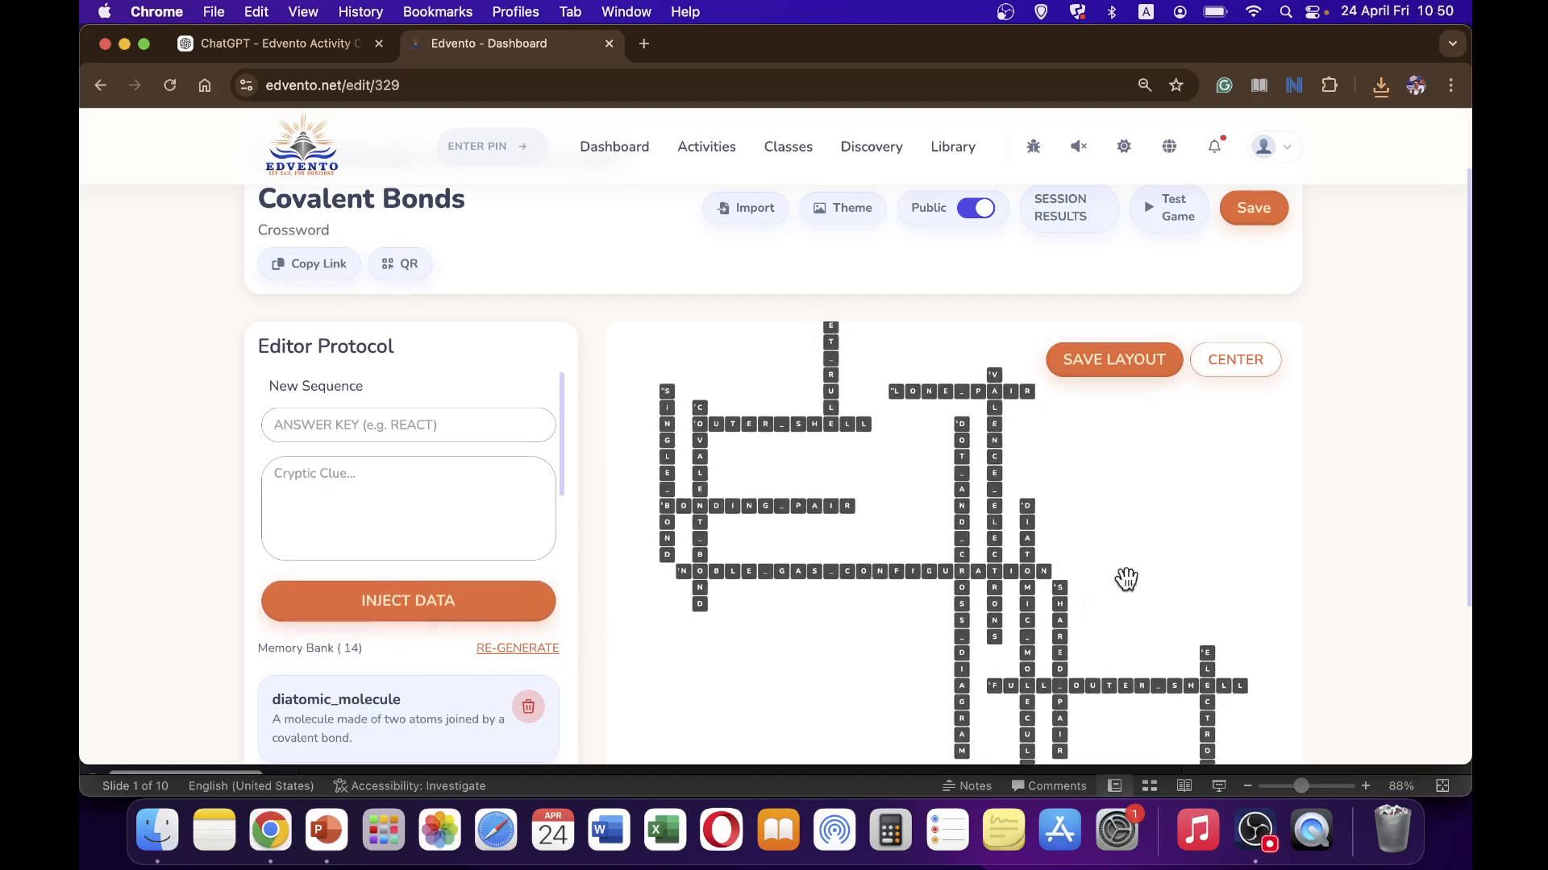
click(540, 650)
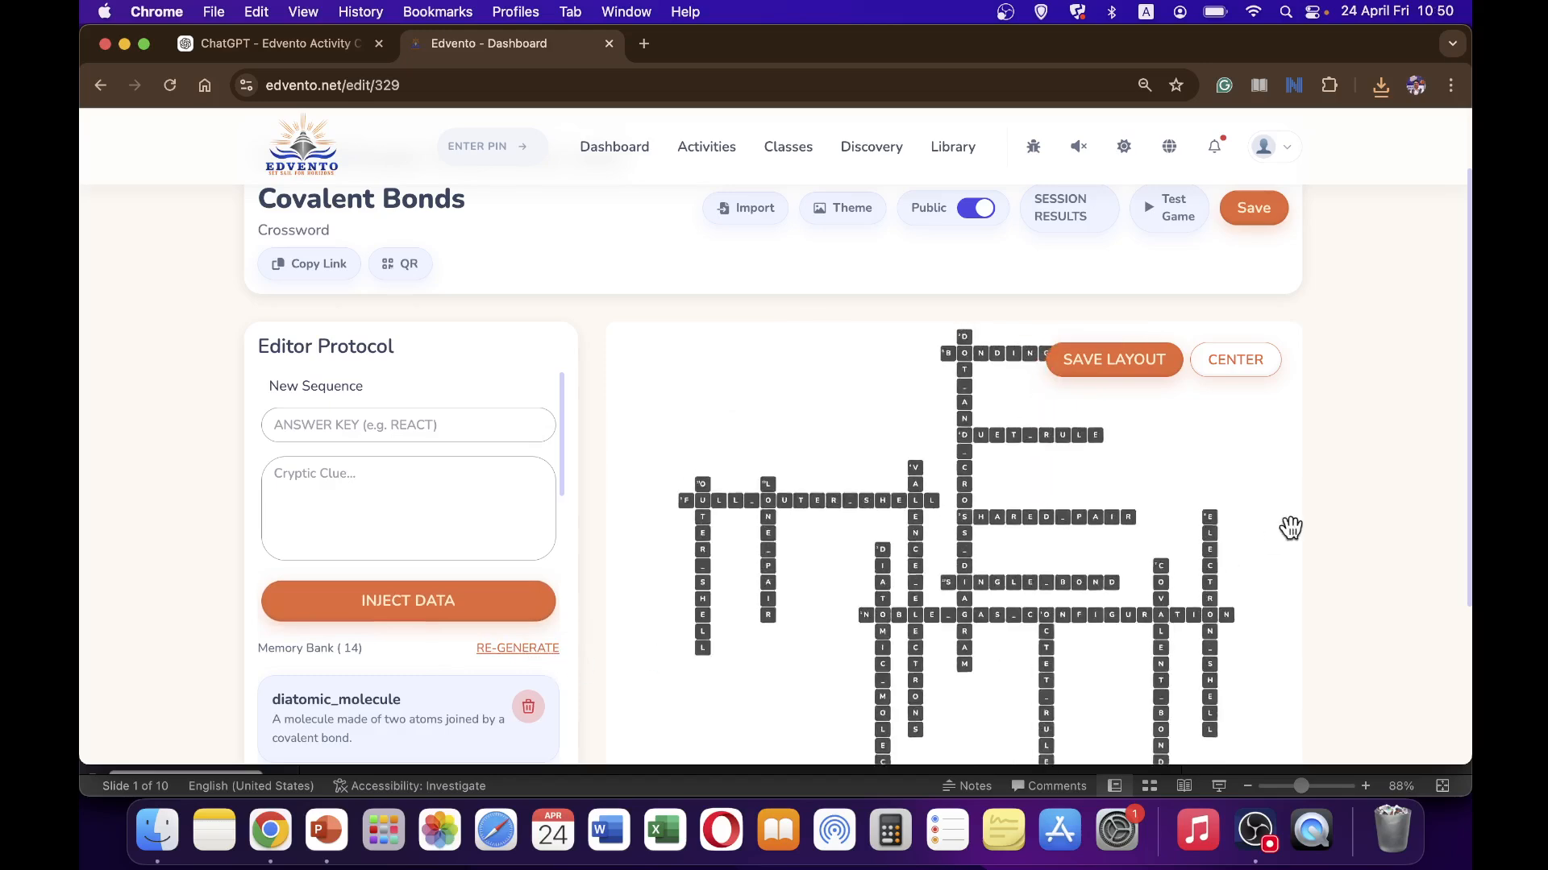
click(527, 649)
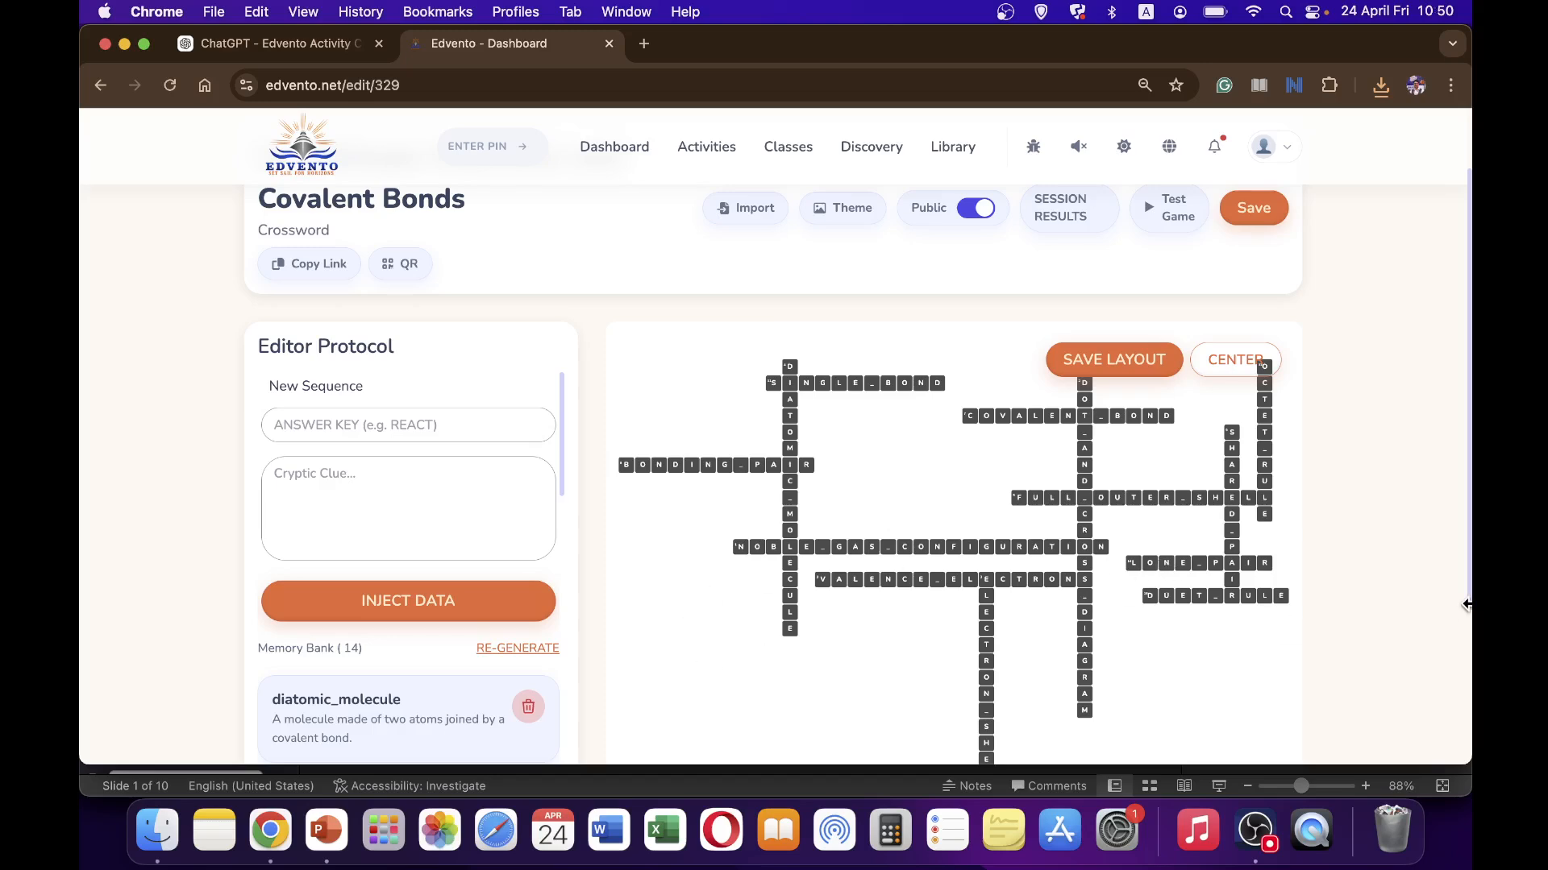
Inspect the whole regenerated crossword grid and re-centre it in the layout area
scroll(1333, 569, up, 3)
scroll(1332, 562, down, 3)
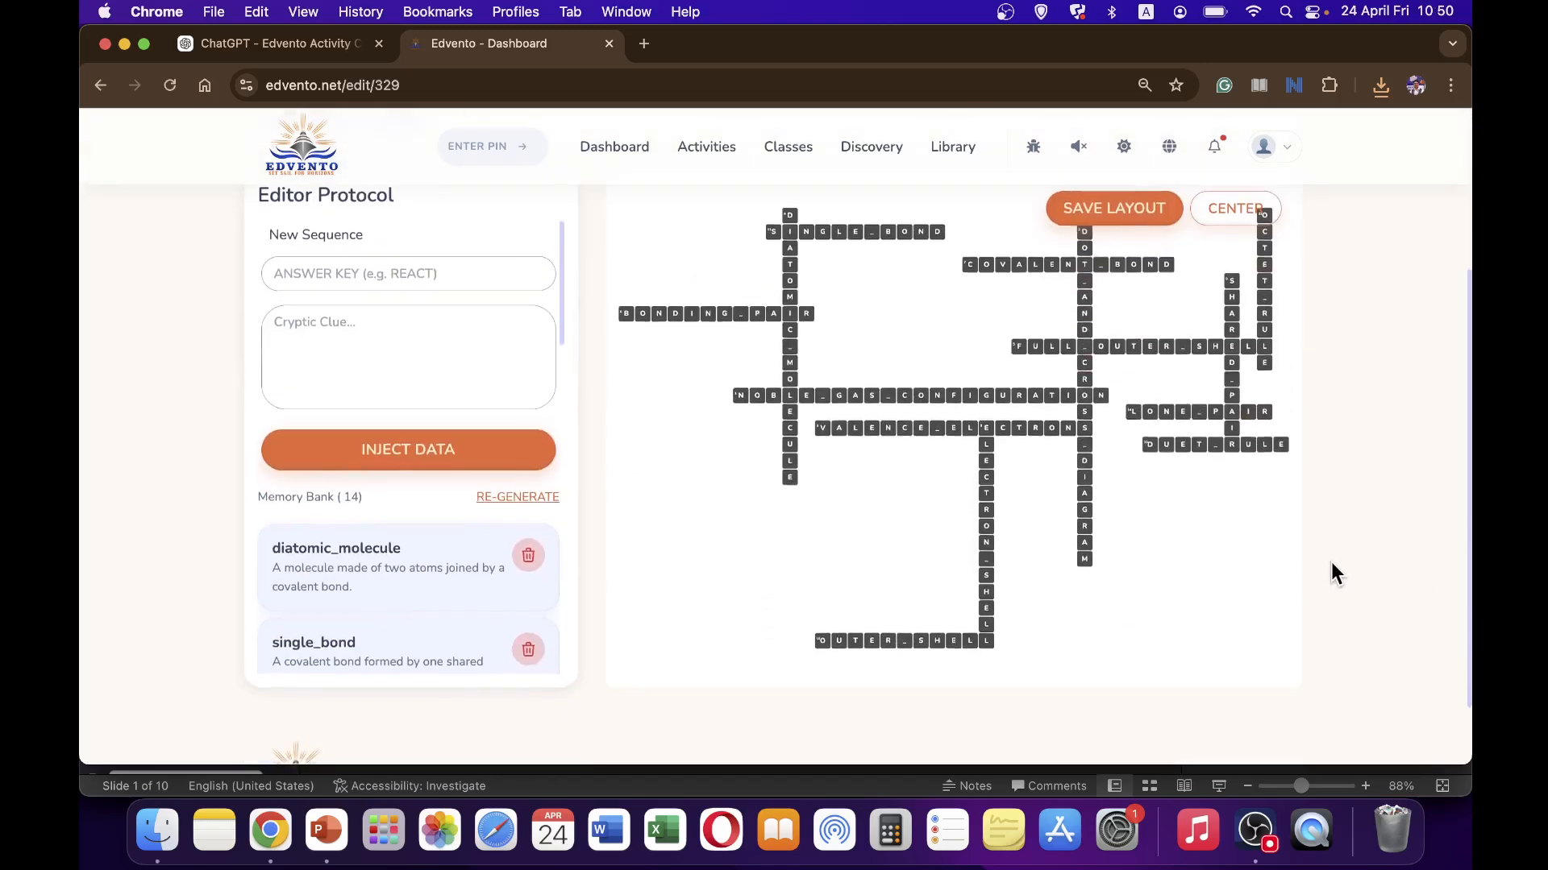
scroll(1252, 568, up, 2)
scroll(1248, 564, up, 2)
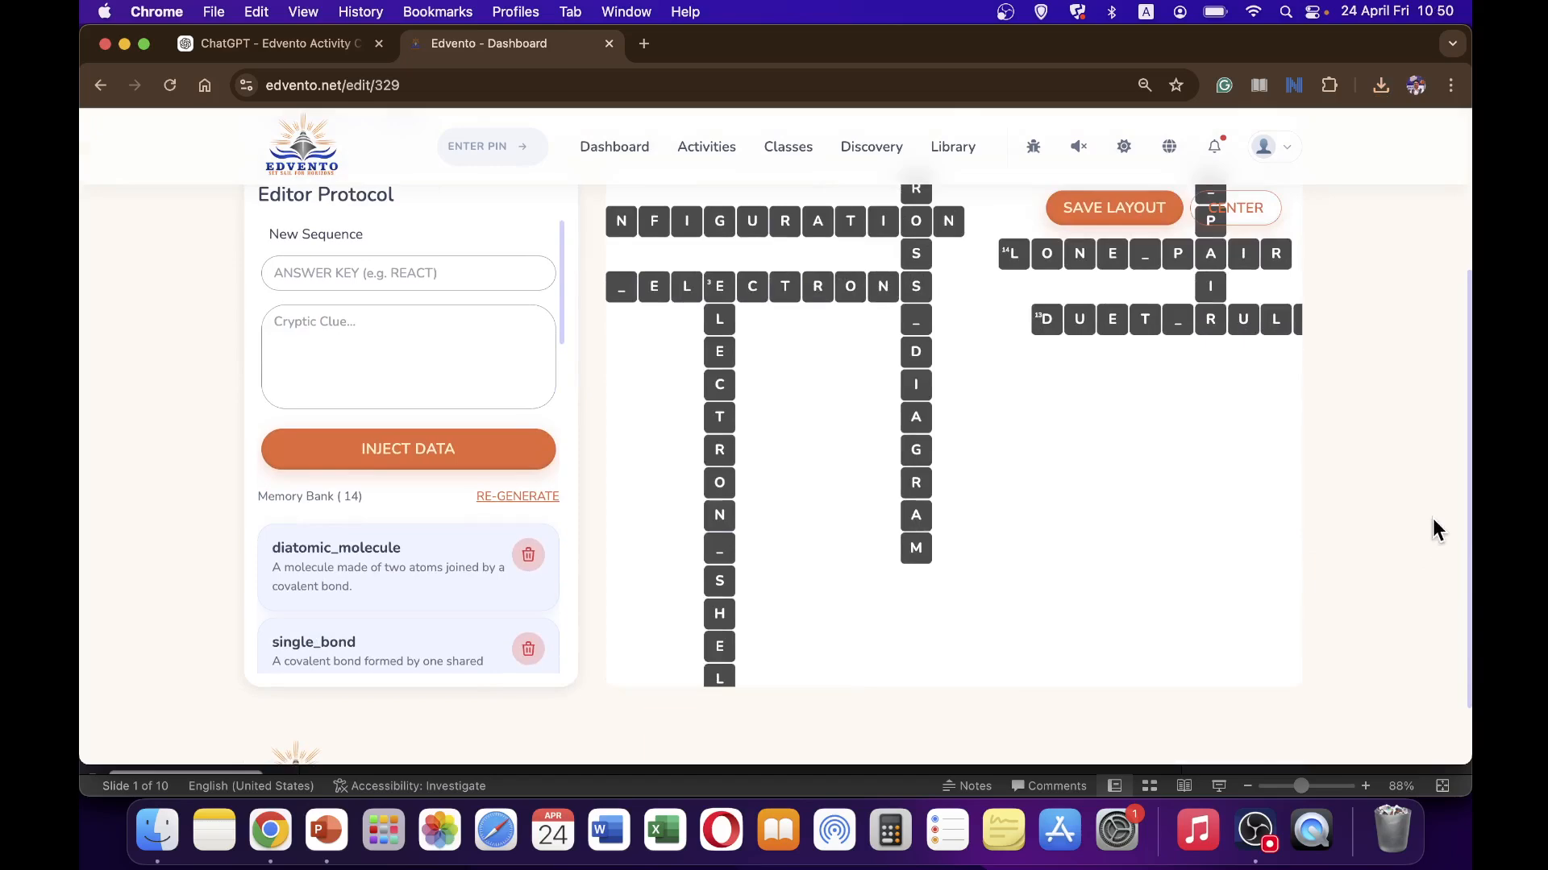
scroll(1422, 504, down, 2)
scroll(1386, 484, up, 5)
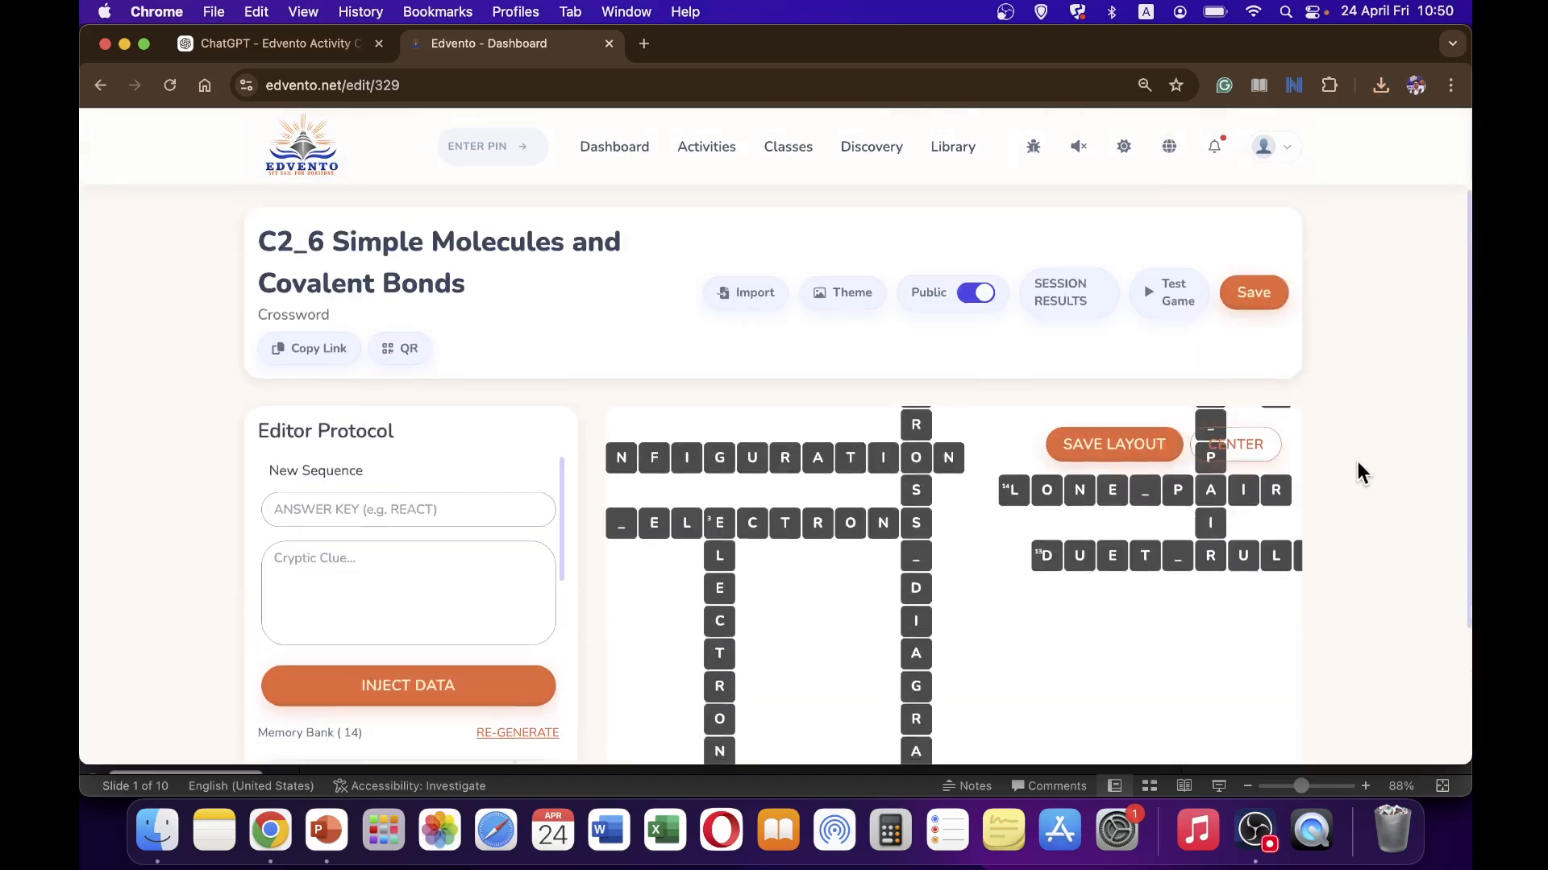
click(1241, 454)
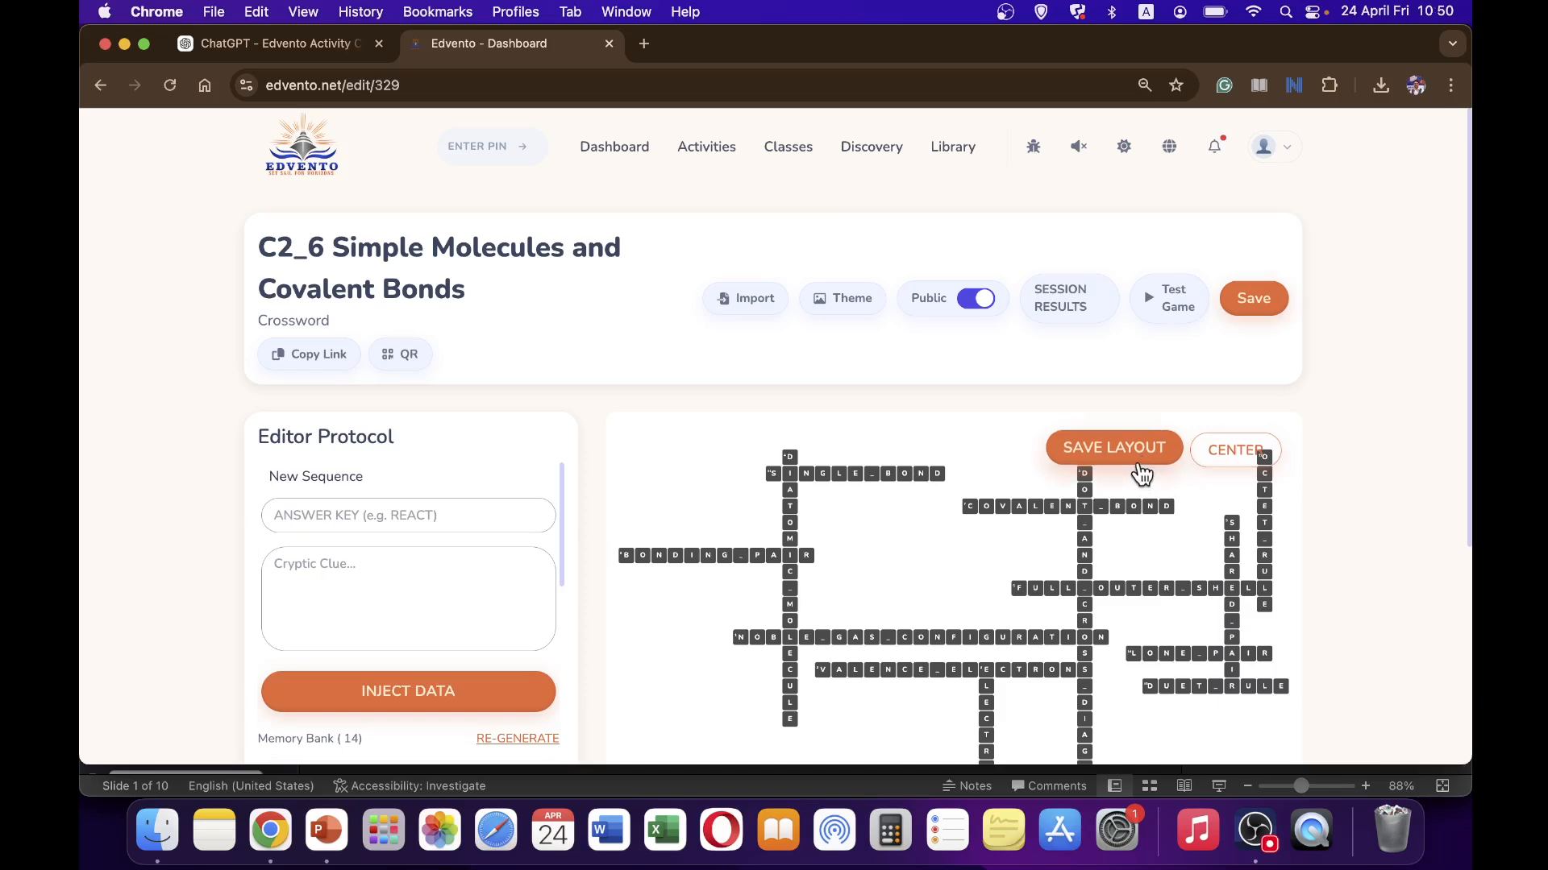
scroll(1417, 465, down, 2)
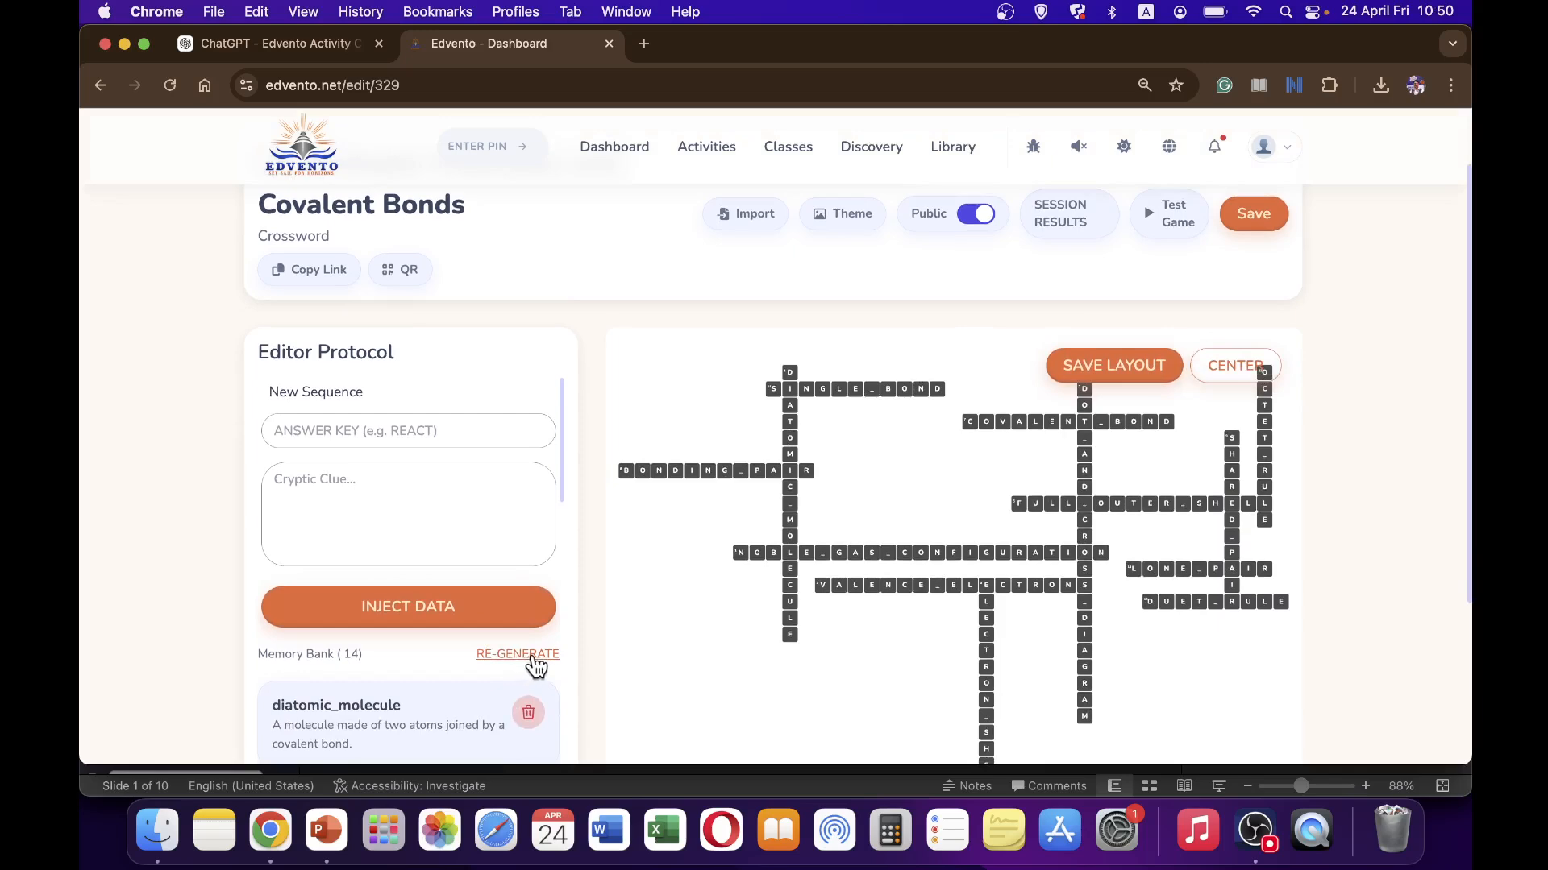
Commit the current crossword layout and save the activity
click(1129, 375)
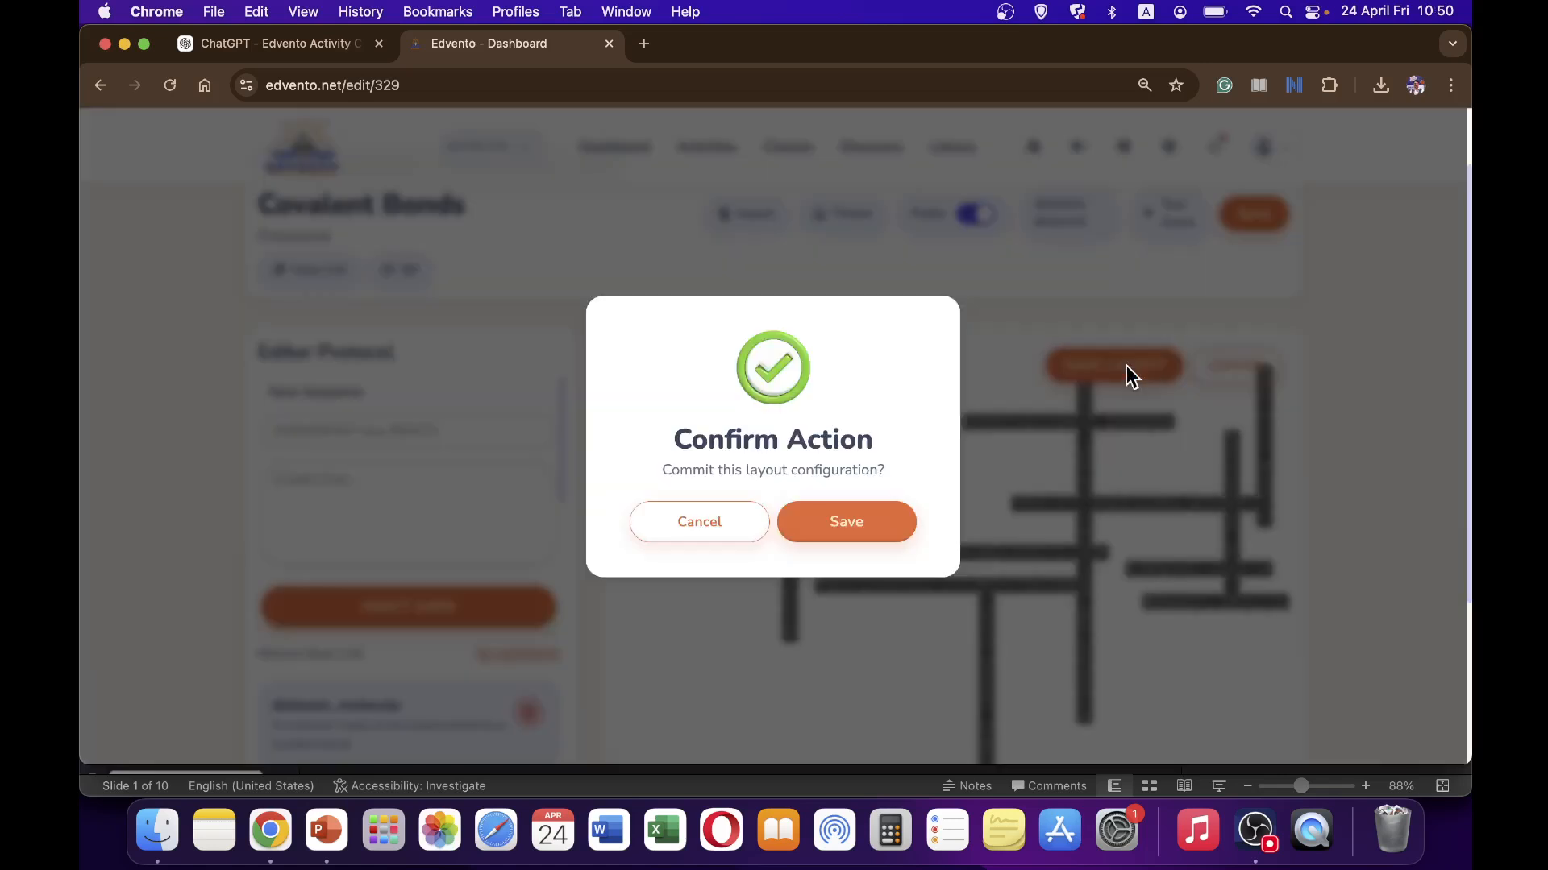
click(853, 526)
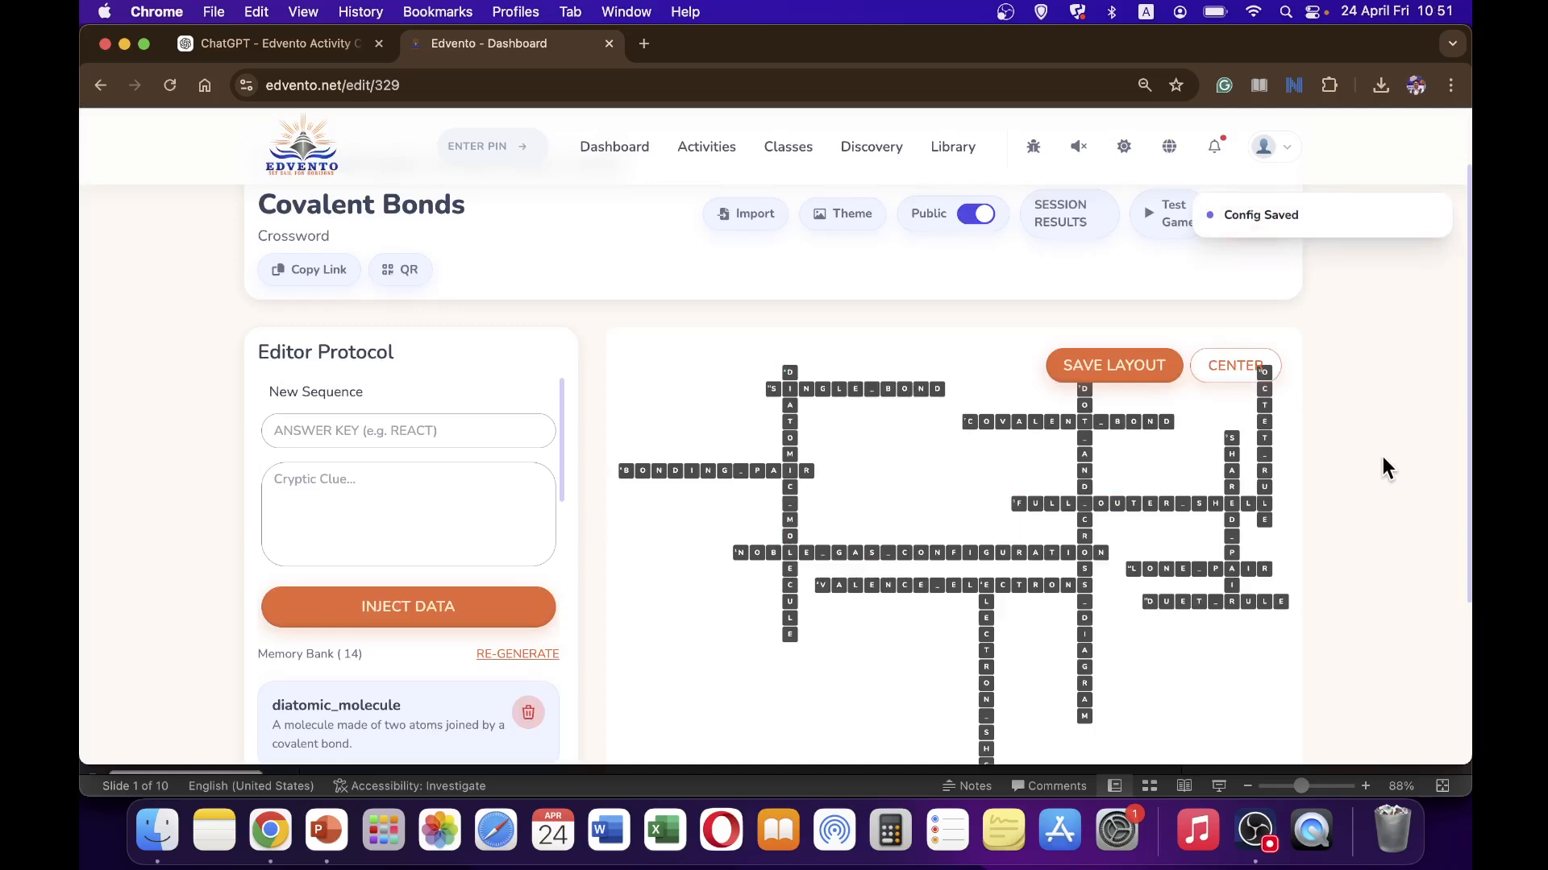
scroll(1330, 425, down, 5)
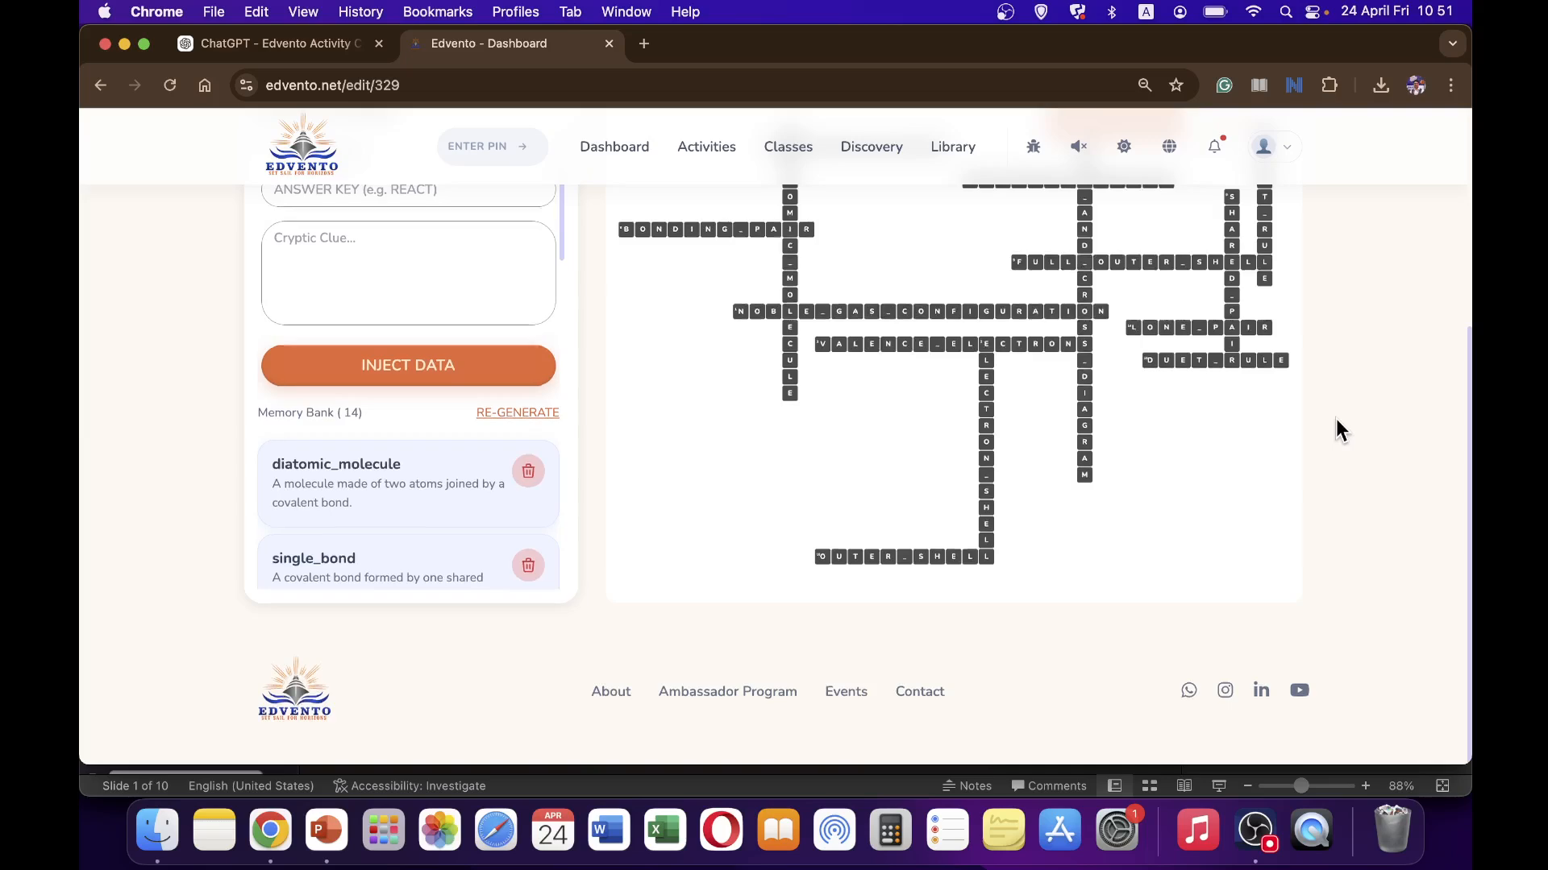
scroll(1334, 428, up, 5)
scroll(1312, 433, up, 2)
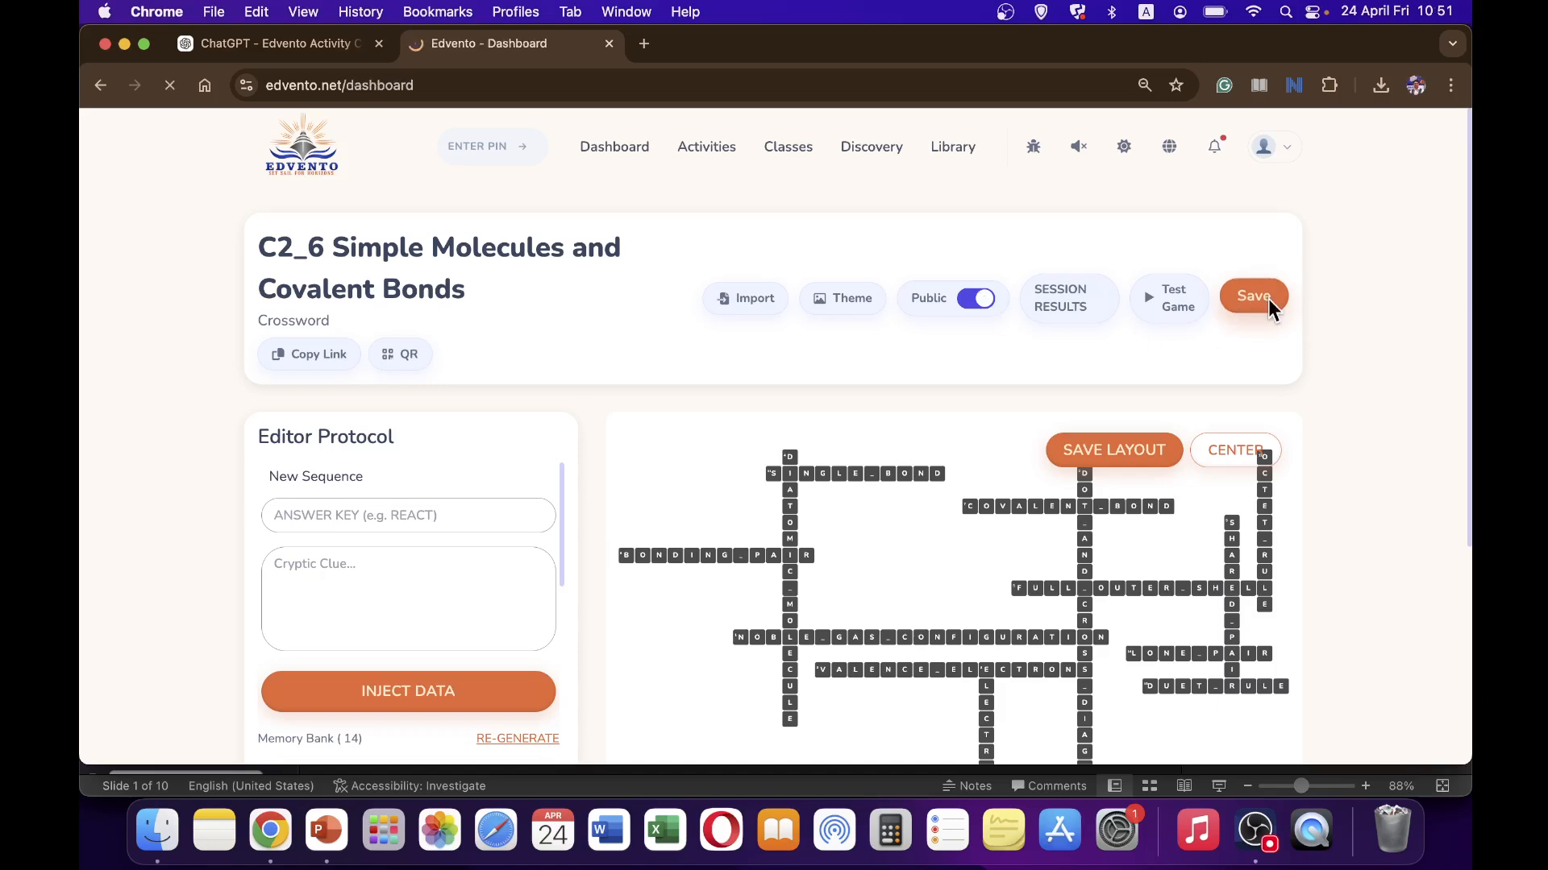
Launch the crossword "C2_6 Simple Molecules and Covalent Bonds" from the dashboard activities
scroll(360, 476, down, 3)
mouse_move(325, 541)
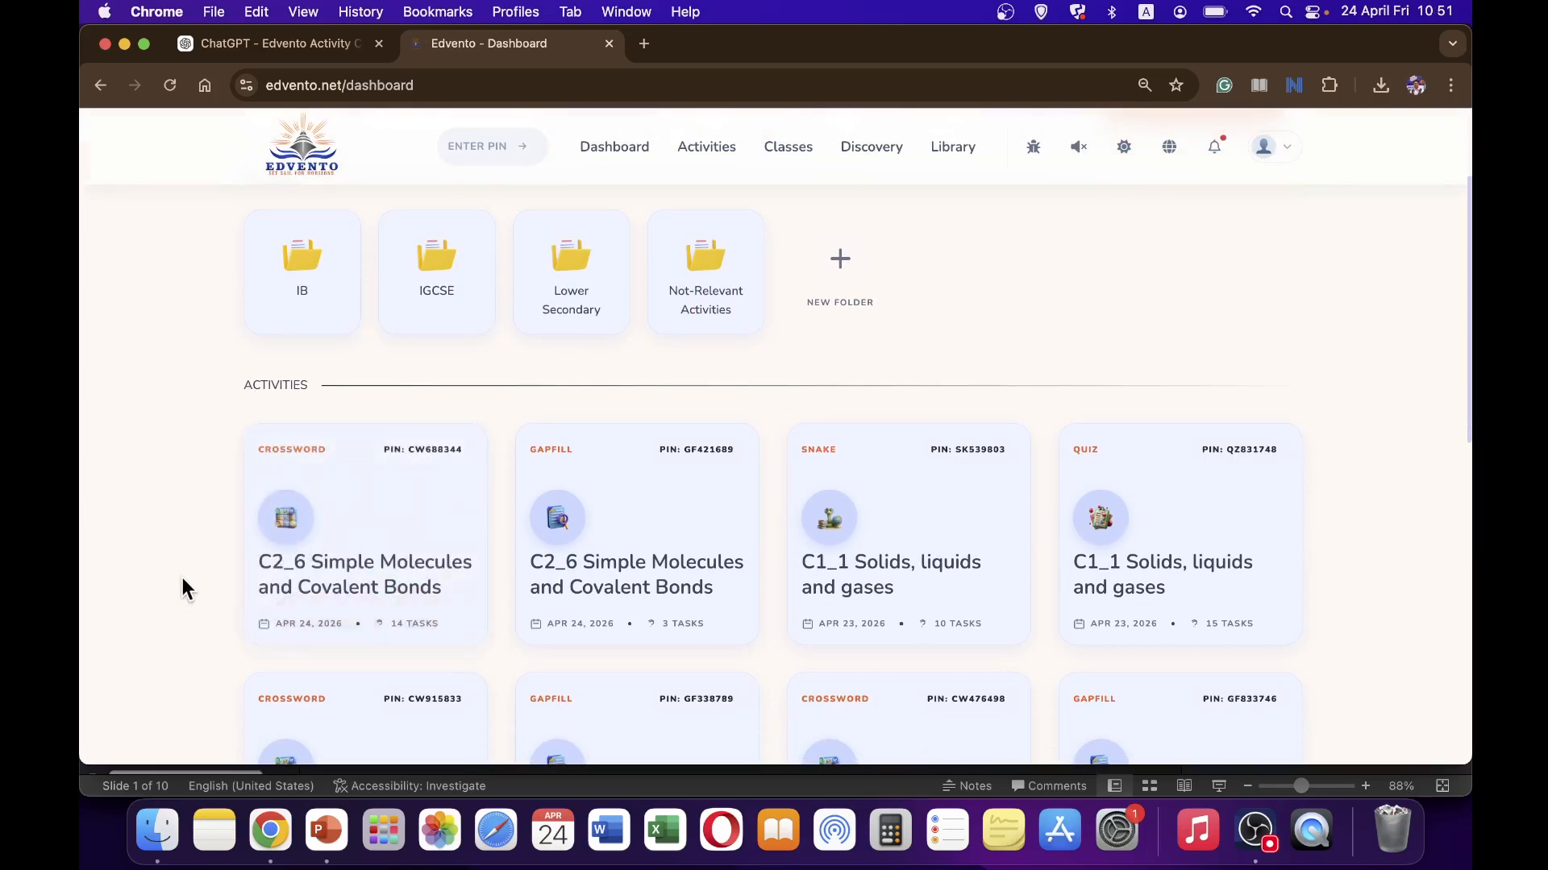
scroll(182, 577, down, 2)
click(334, 493)
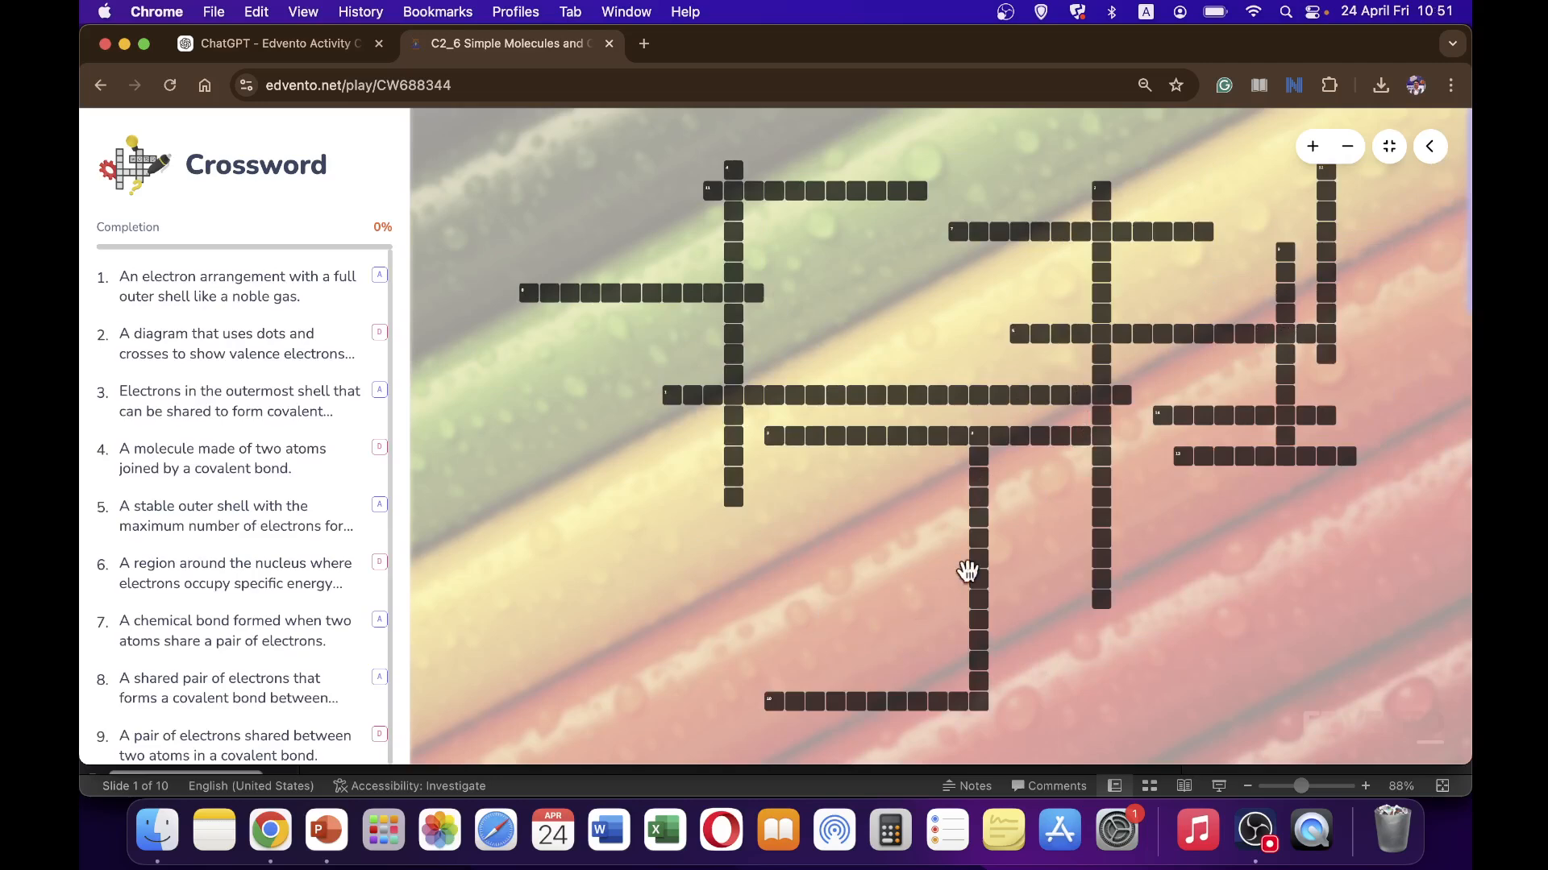
Read through the crossword's full clue list and exit the game back to the dashboard
scroll(274, 435, down, 5)
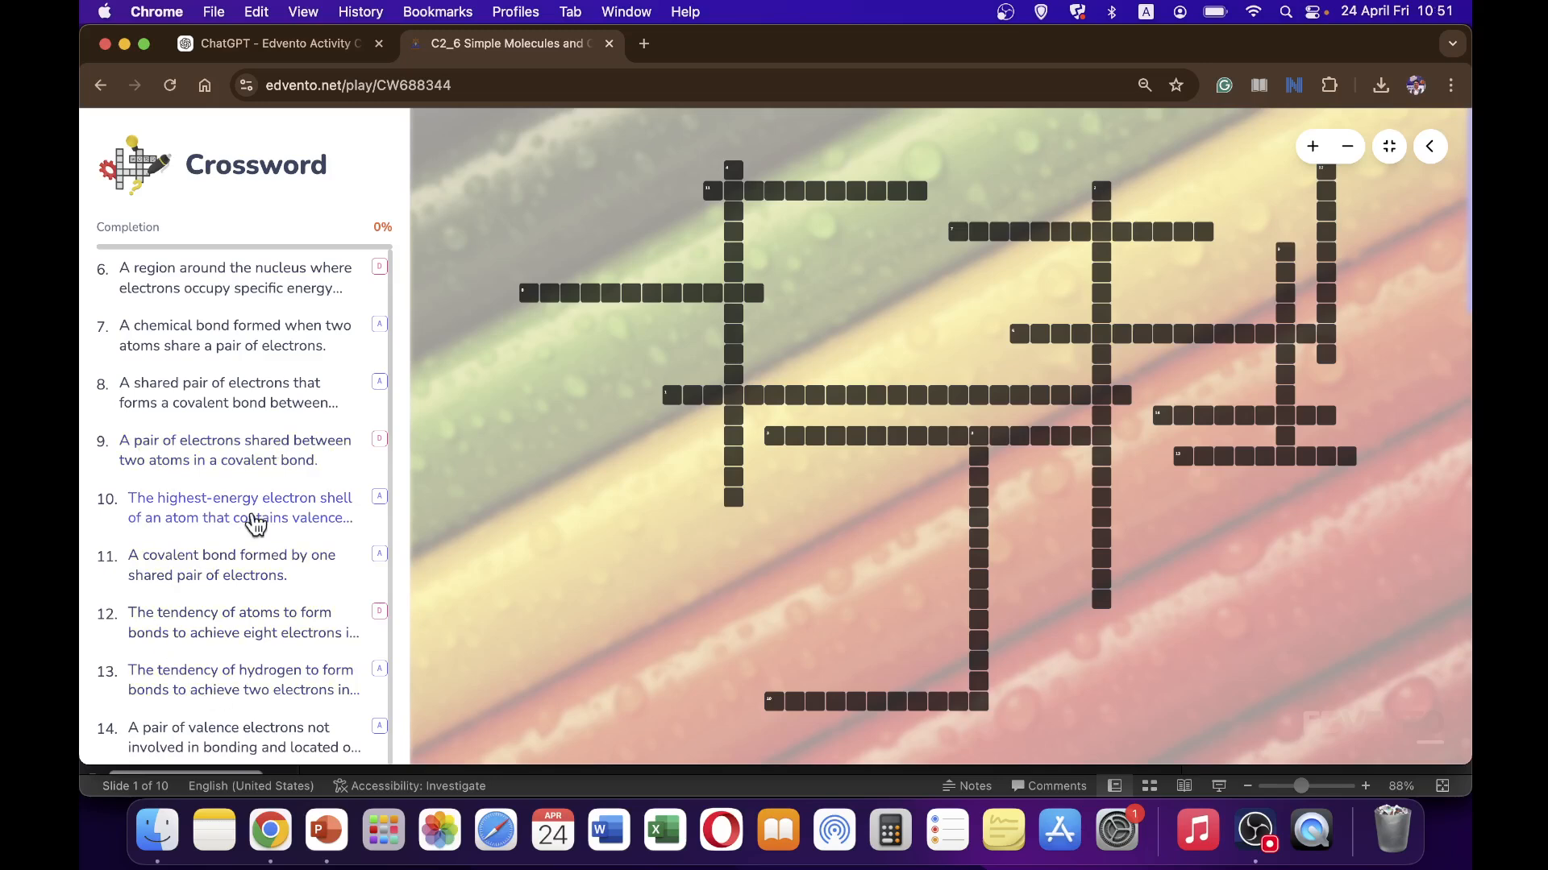
scroll(258, 519, up, 5)
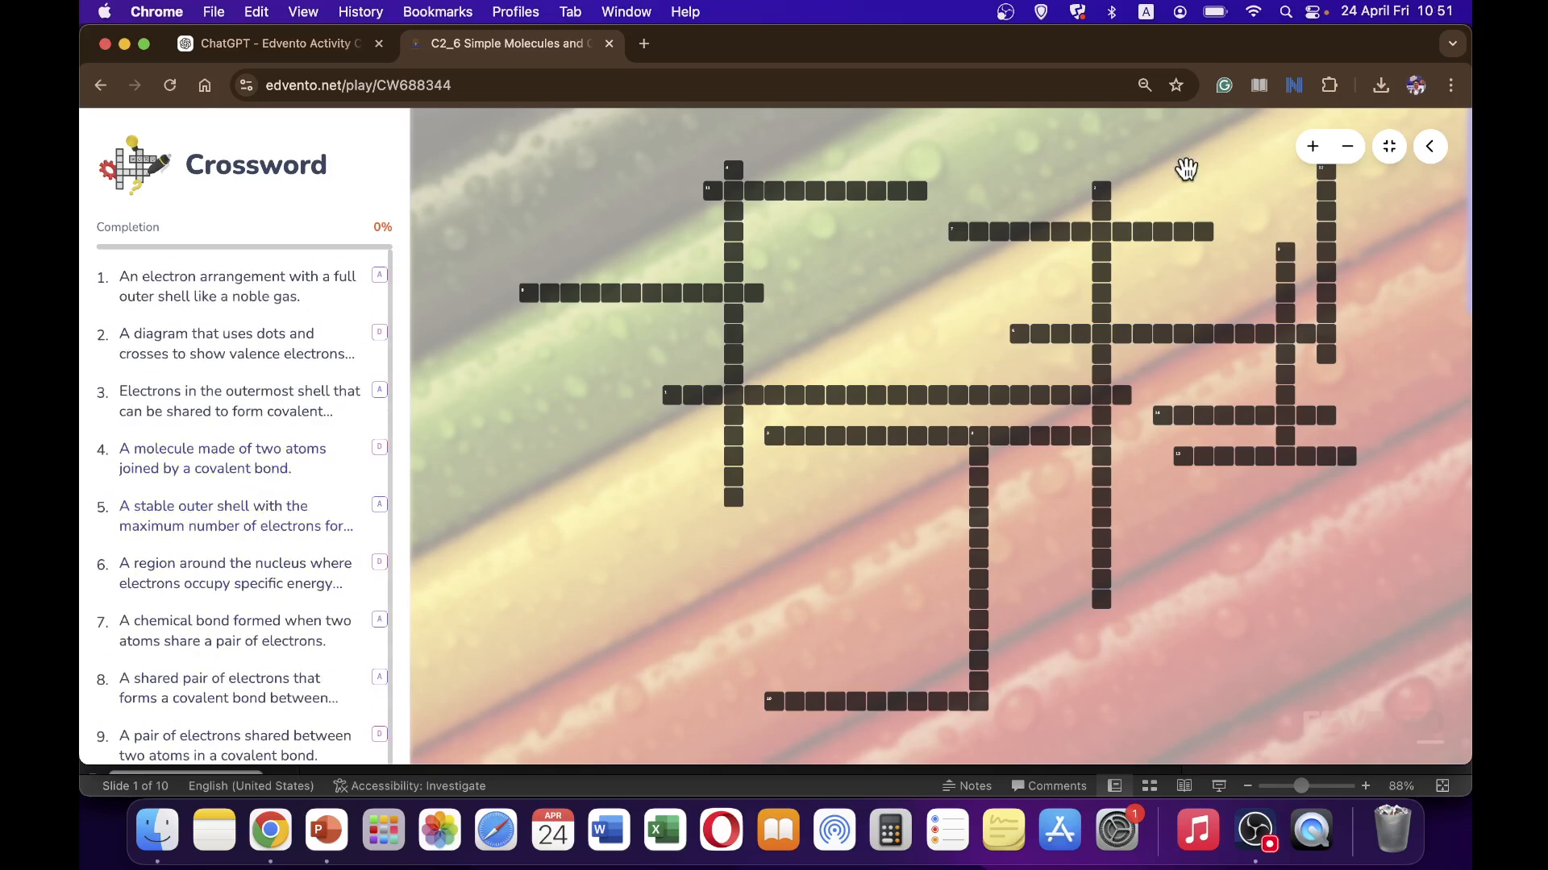
click(1441, 153)
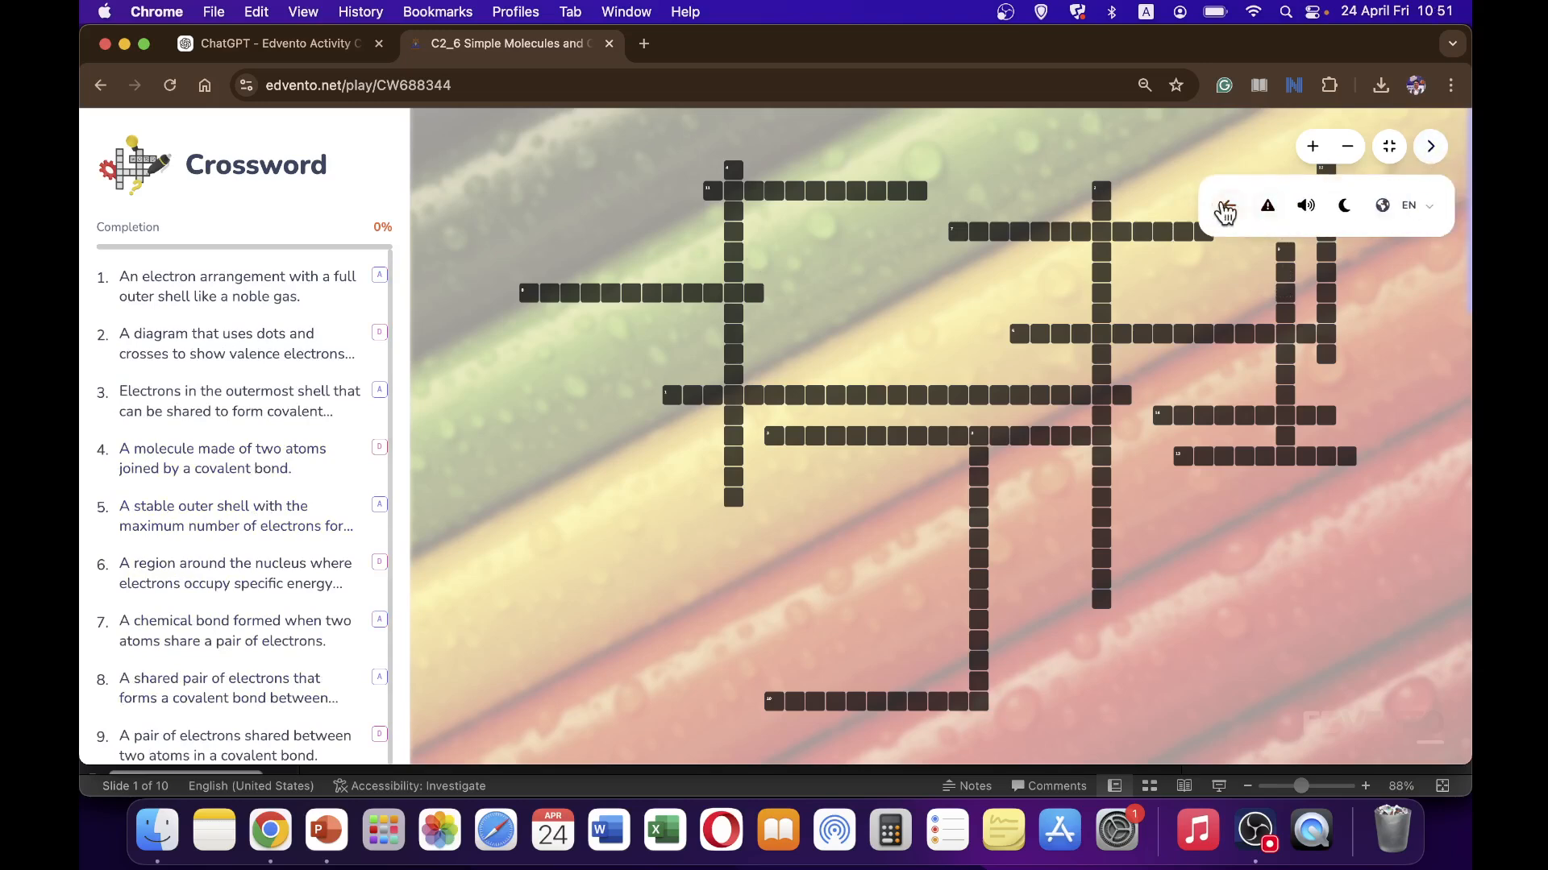
click(1225, 208)
Display the QR code of the C2_6 crossword and capture a screenshot of the code together with its game PIN
mouse_move(355, 438)
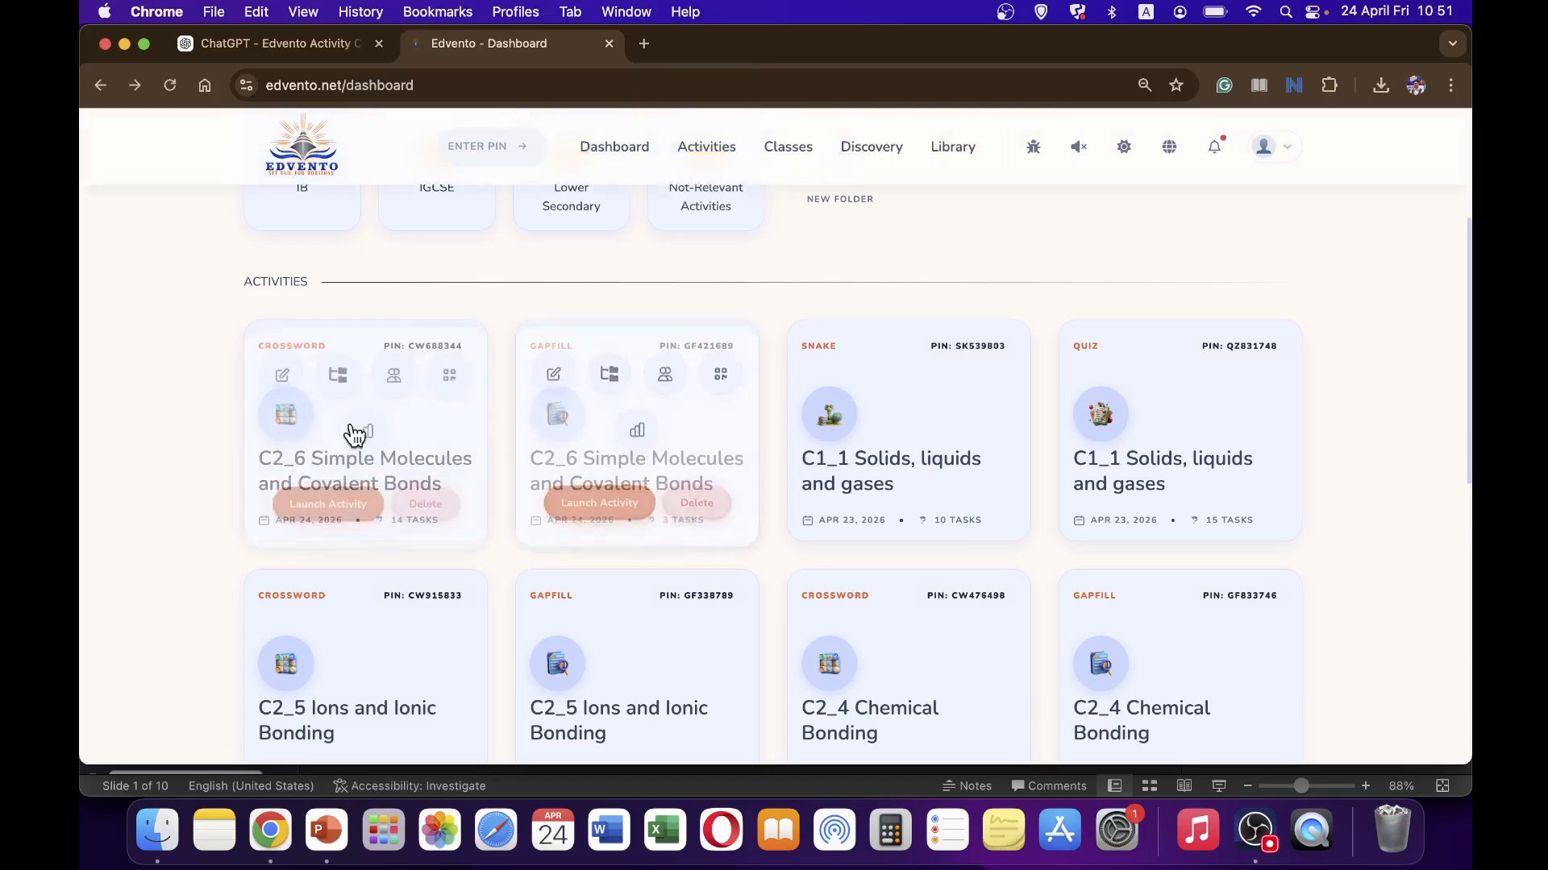
click(448, 384)
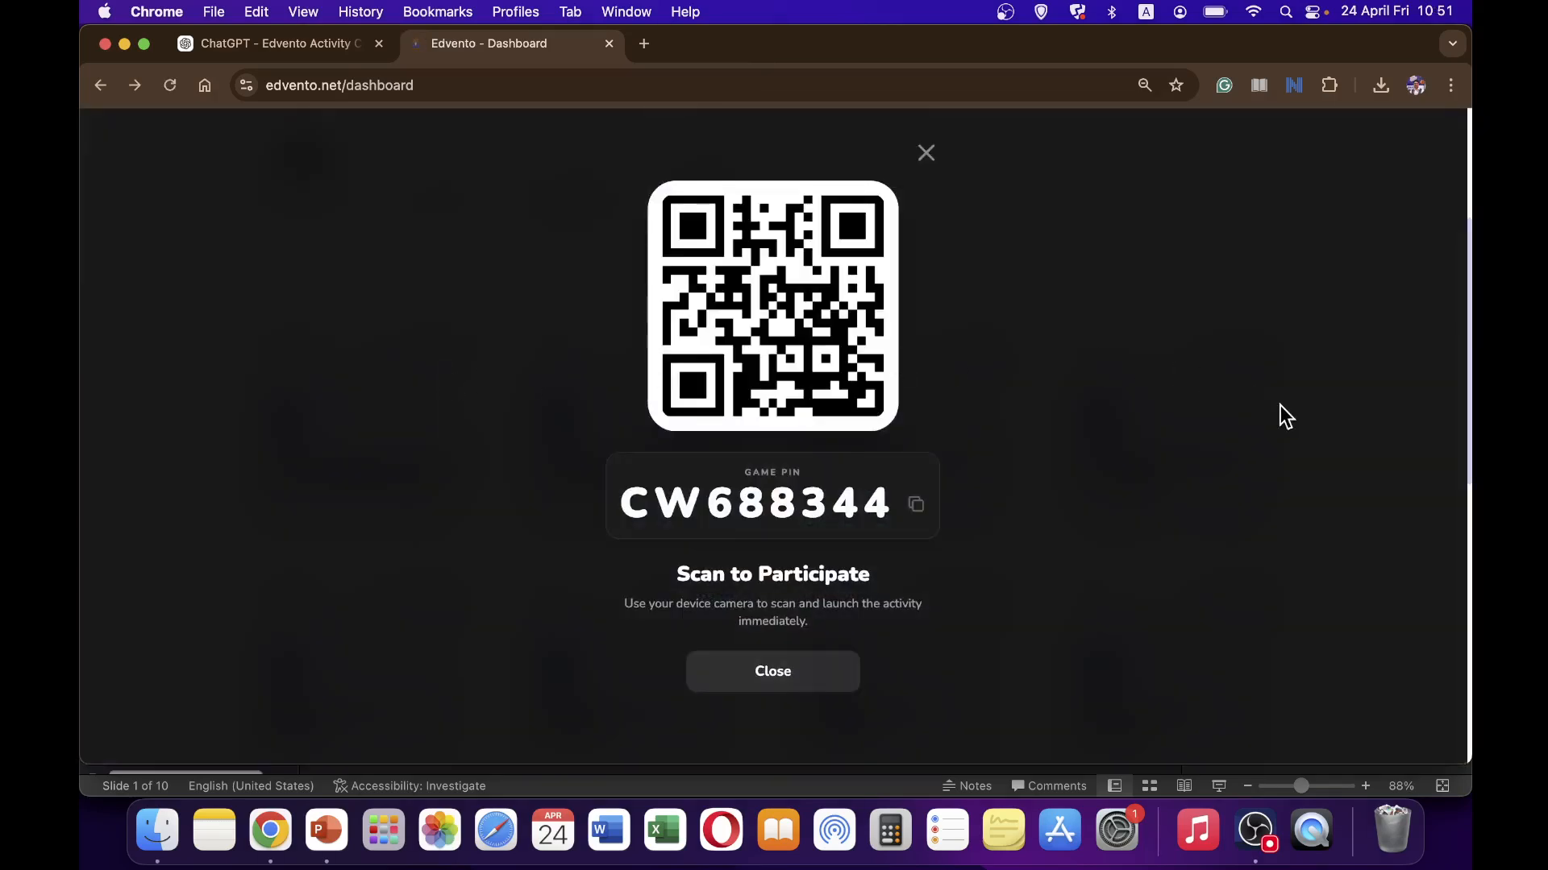
key(super+shift+4)
drag(586, 144, 958, 531)
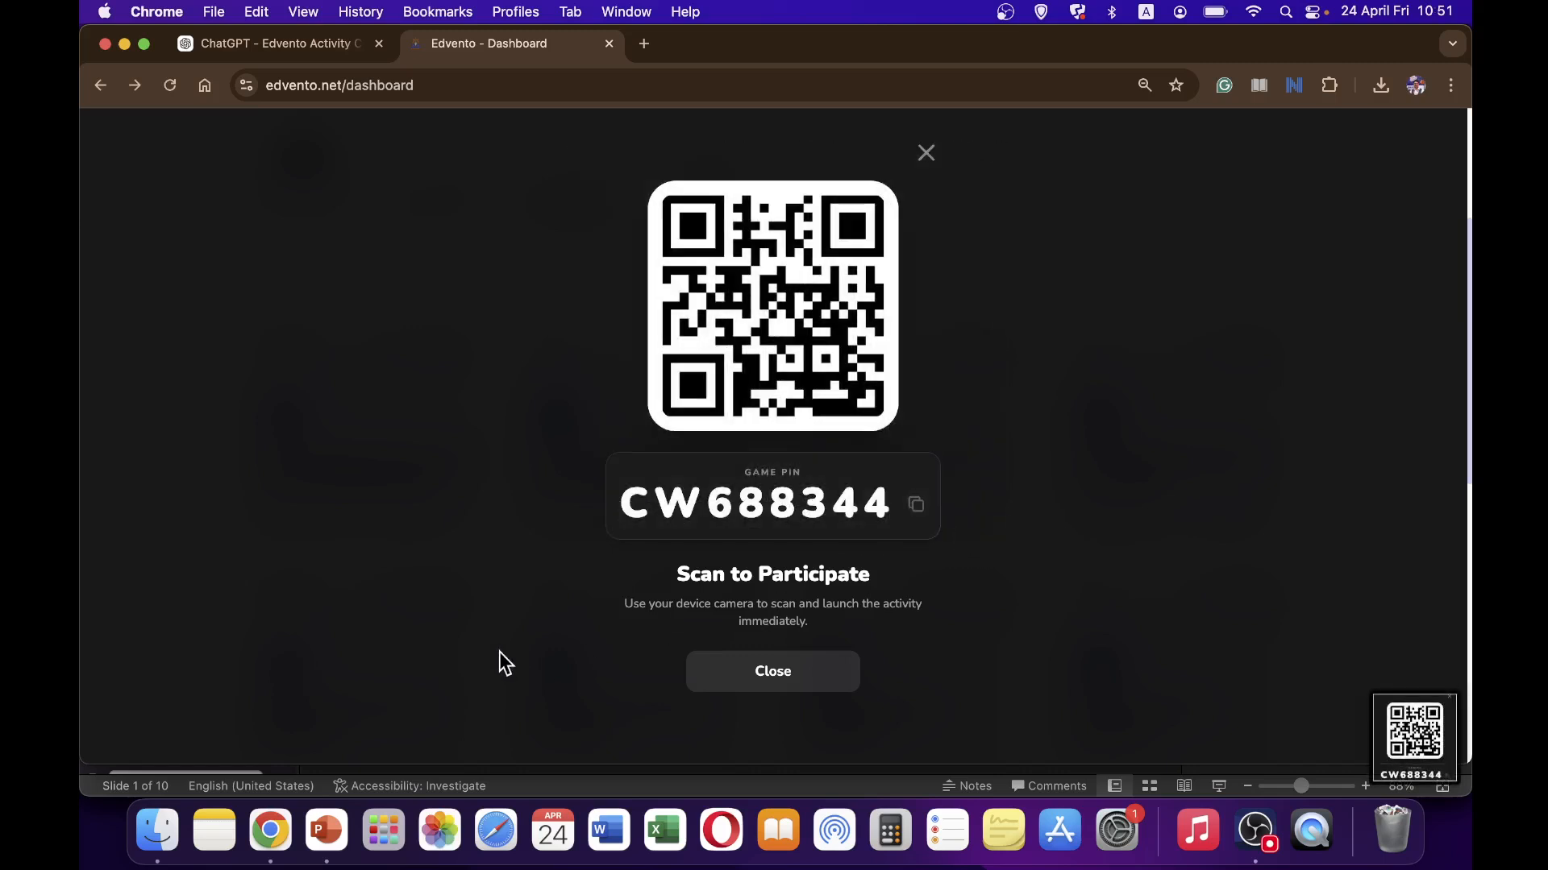
Switch to the PowerPoint lesson and open the picture file chooser for the empty placeholder on slide 4, "Keyword Learning Activity"
click(318, 830)
scroll(165, 617, down, 2)
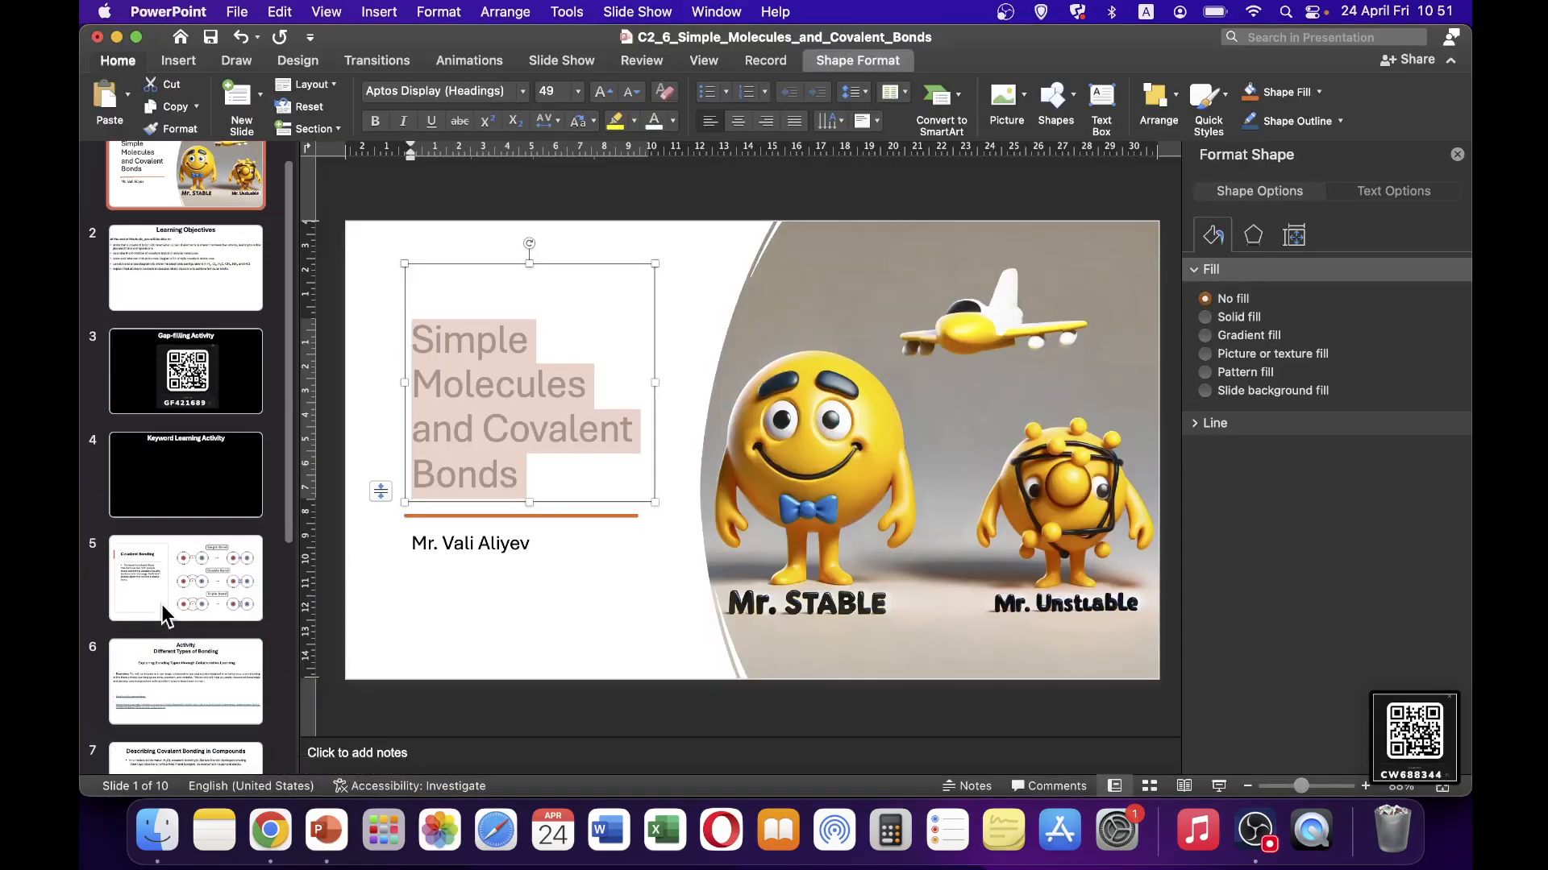
click(201, 484)
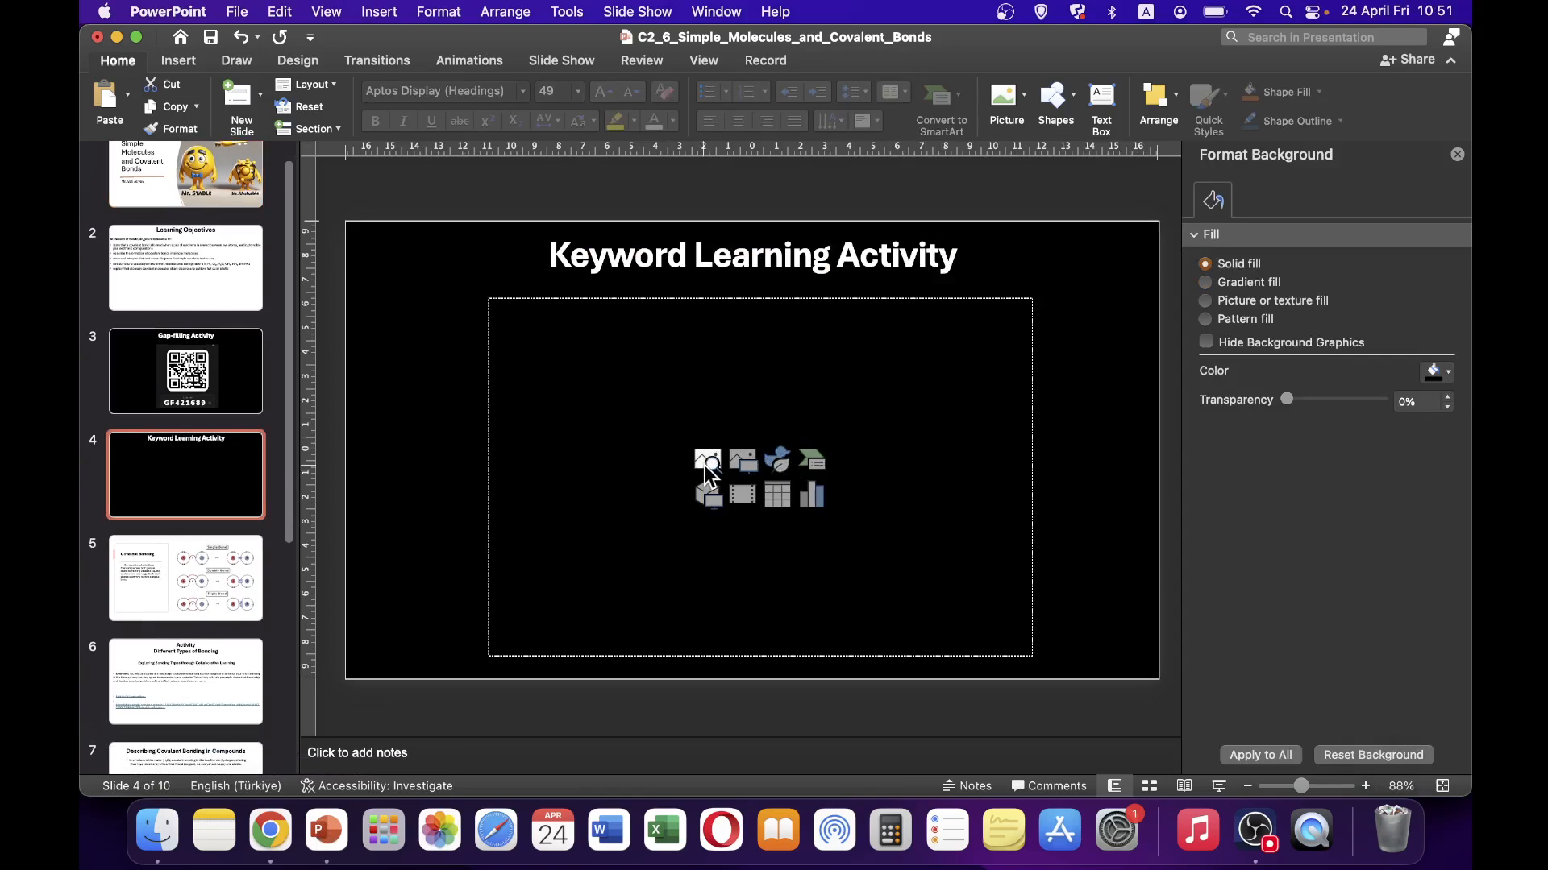
click(735, 468)
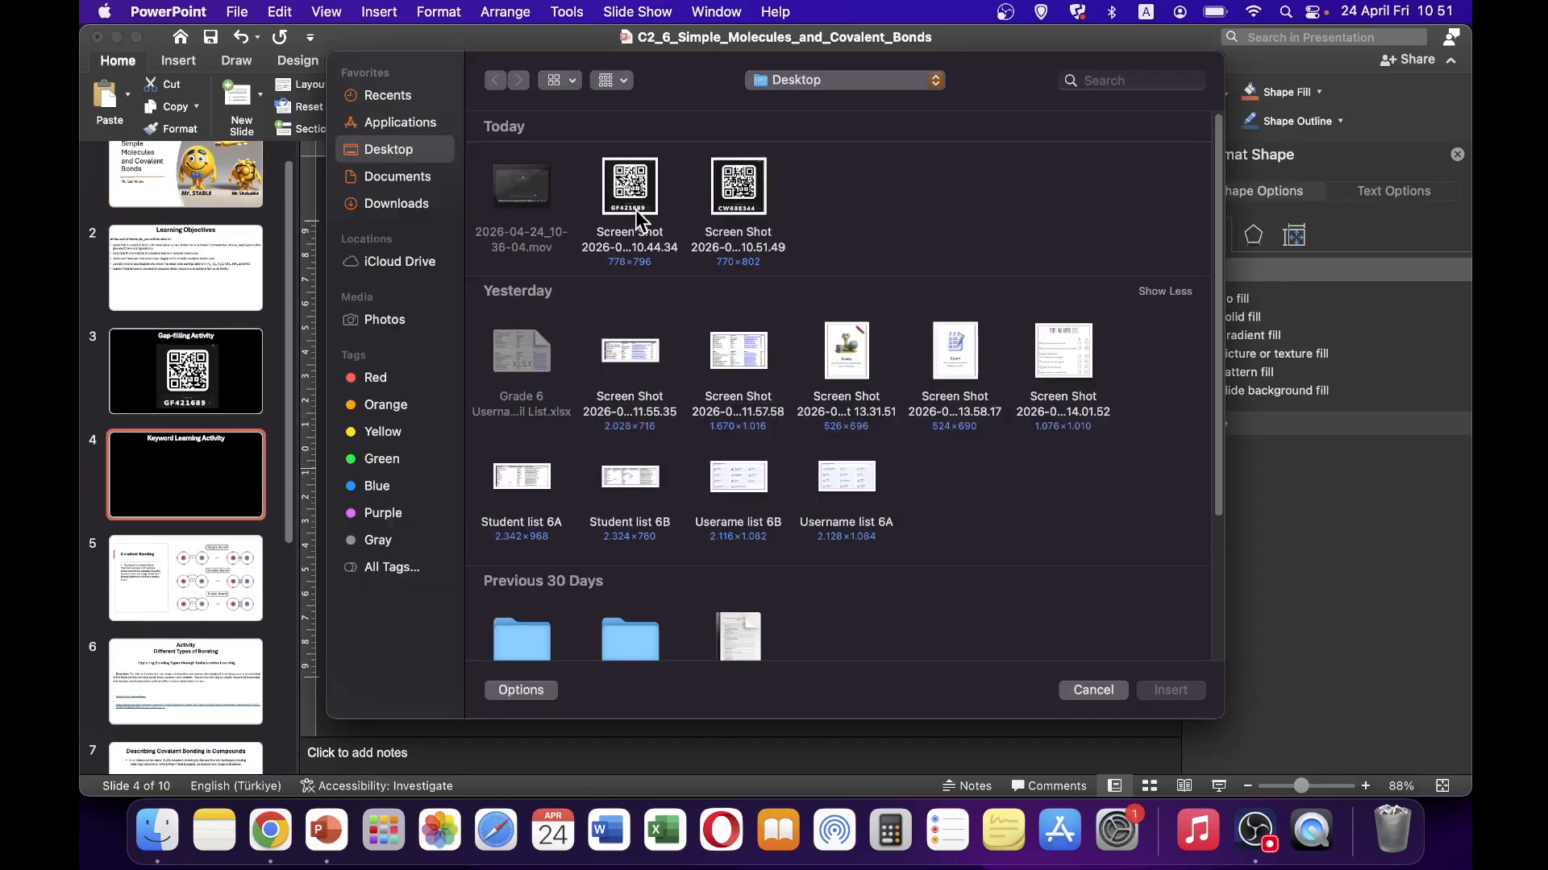
Show the Desktop files as a list and insert "Screen Shot 2026-04-24 at 10.51.49" into the Keyword Learning Activity slide
click(621, 82)
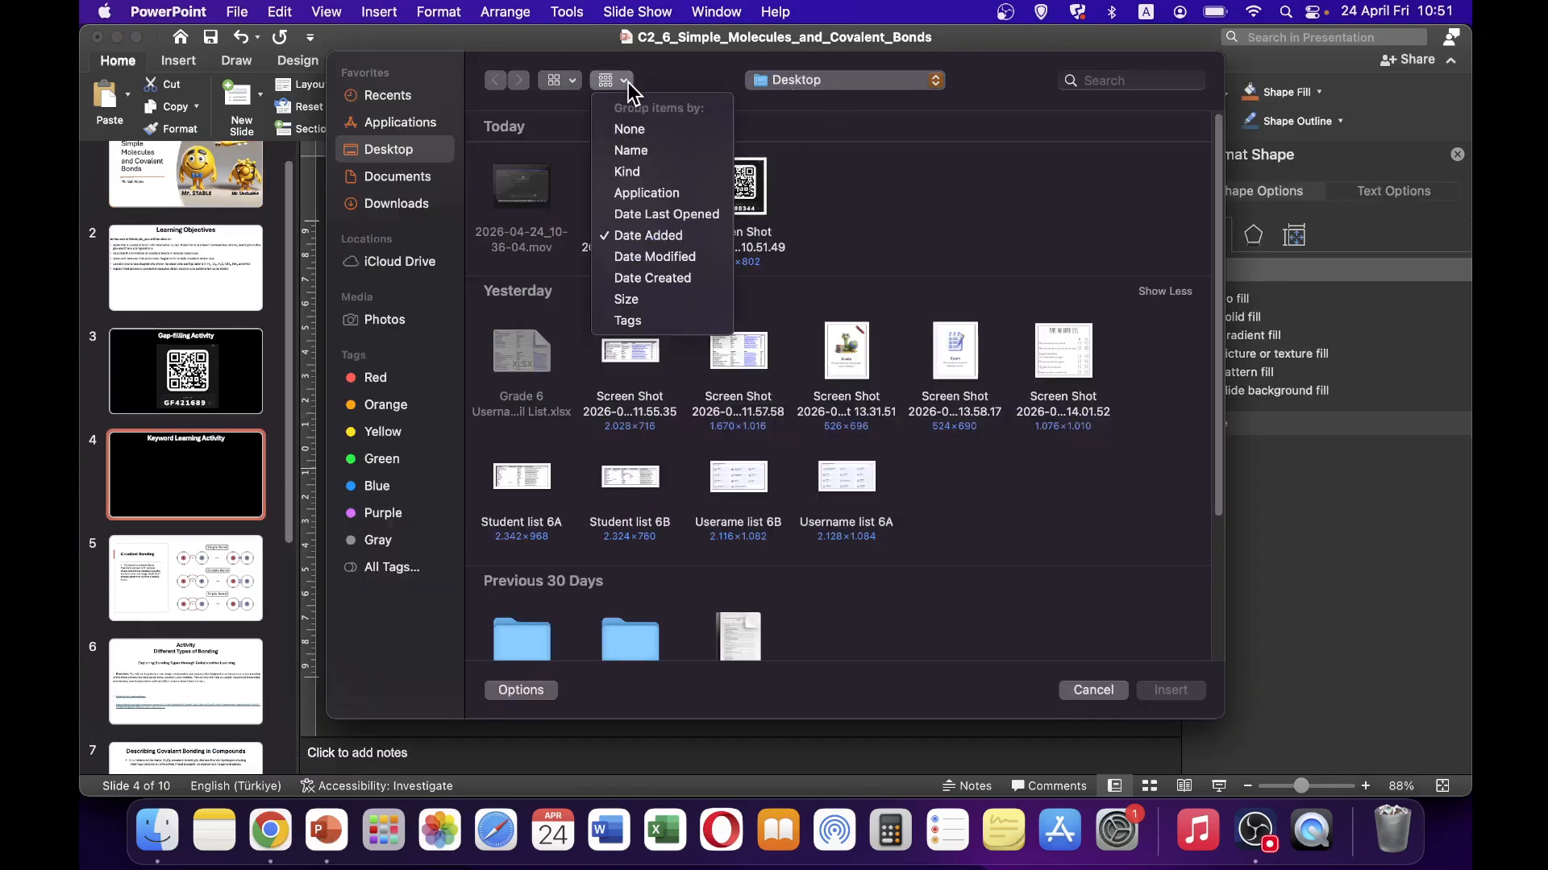
click(576, 89)
click(574, 84)
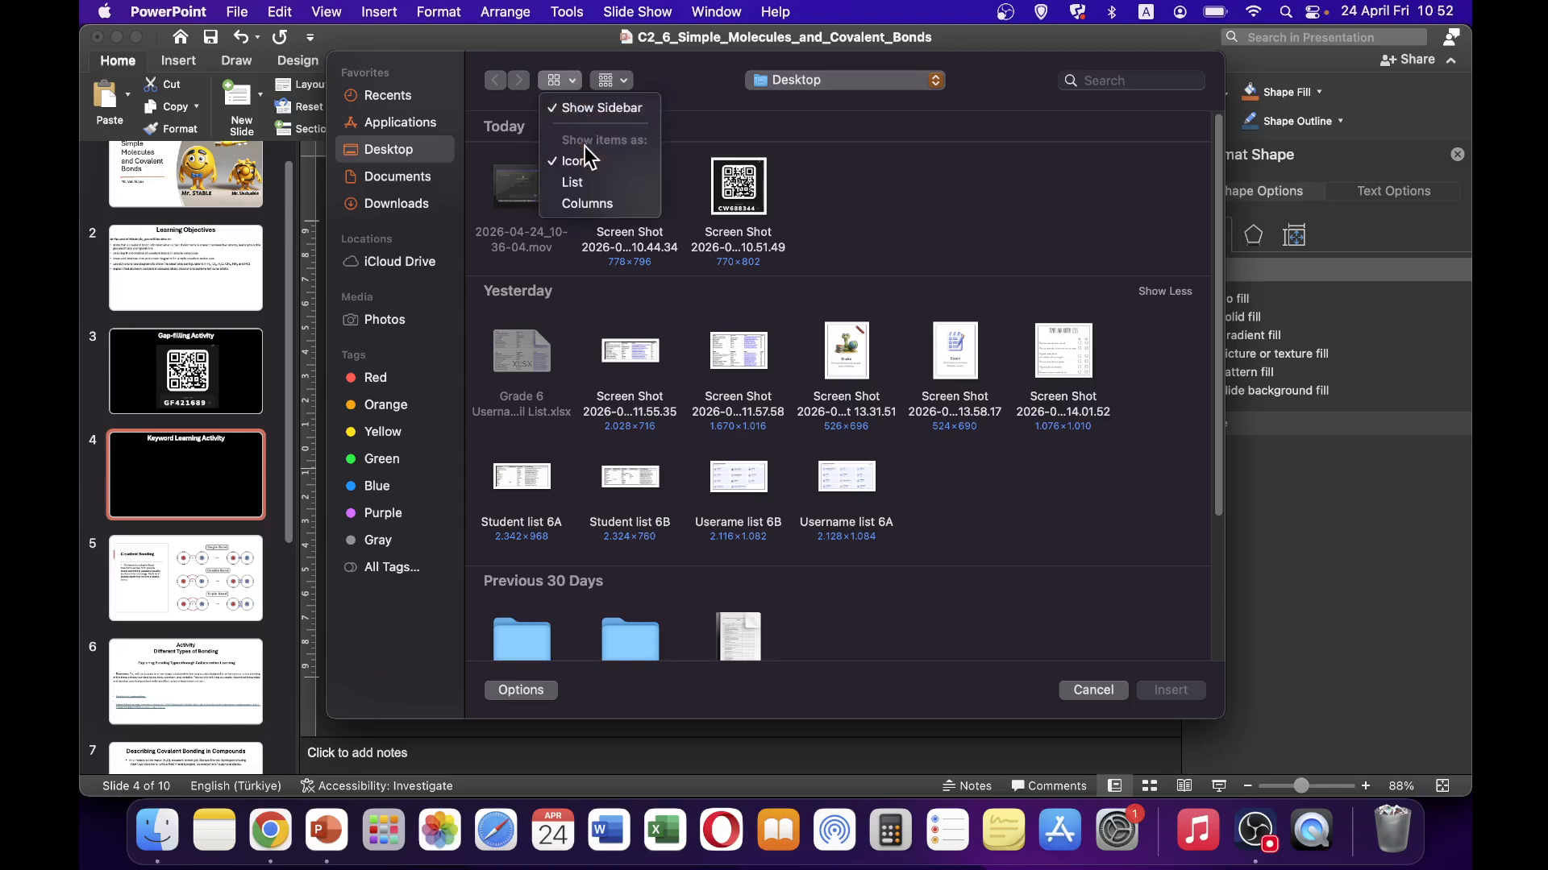
click(582, 177)
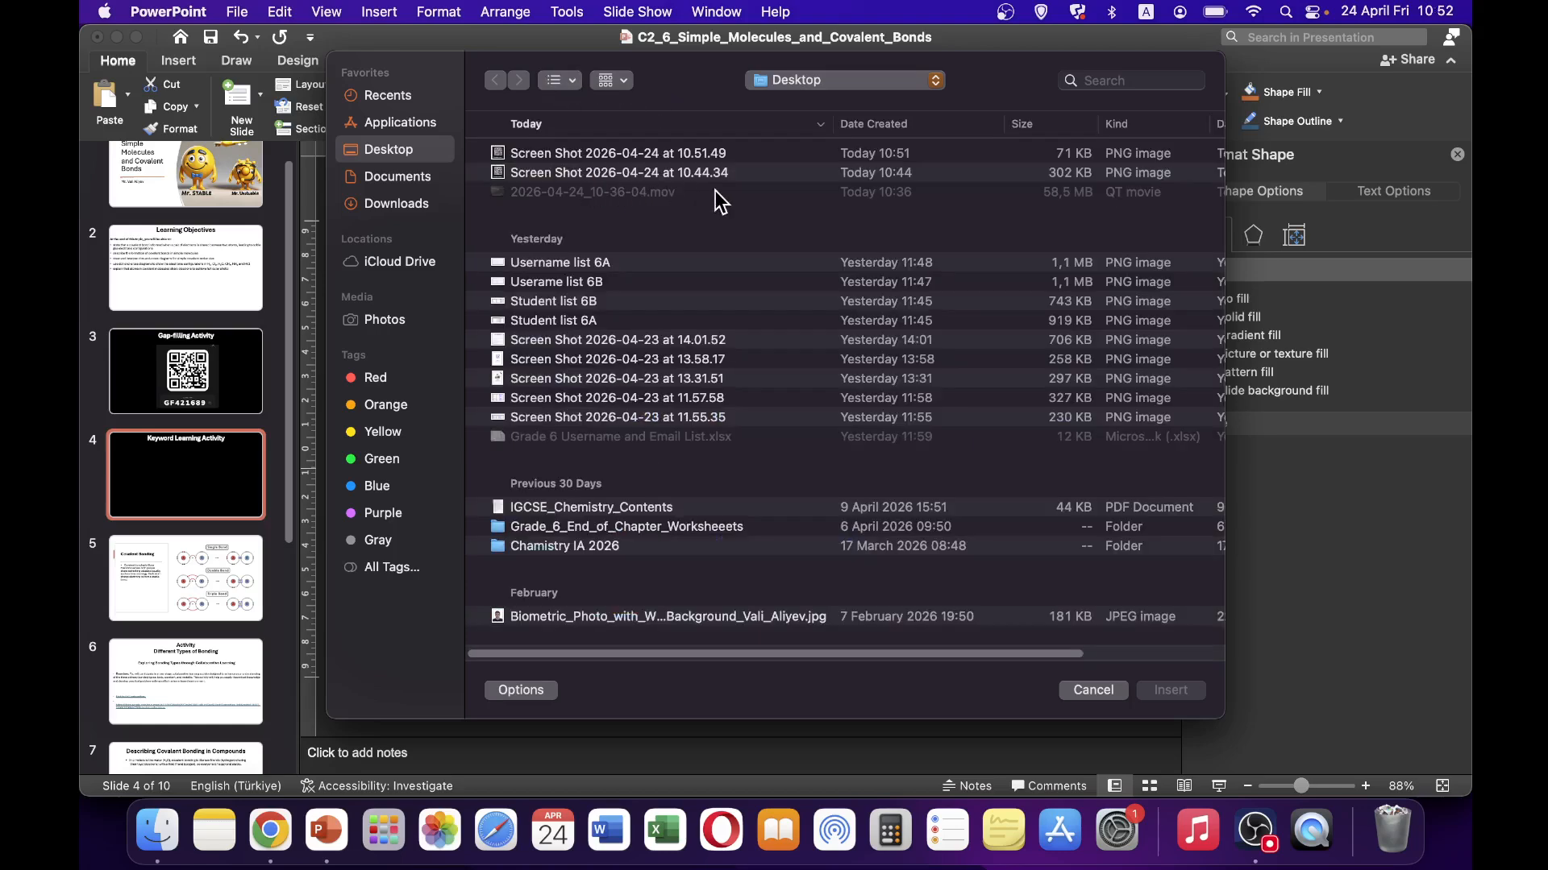
click(750, 161)
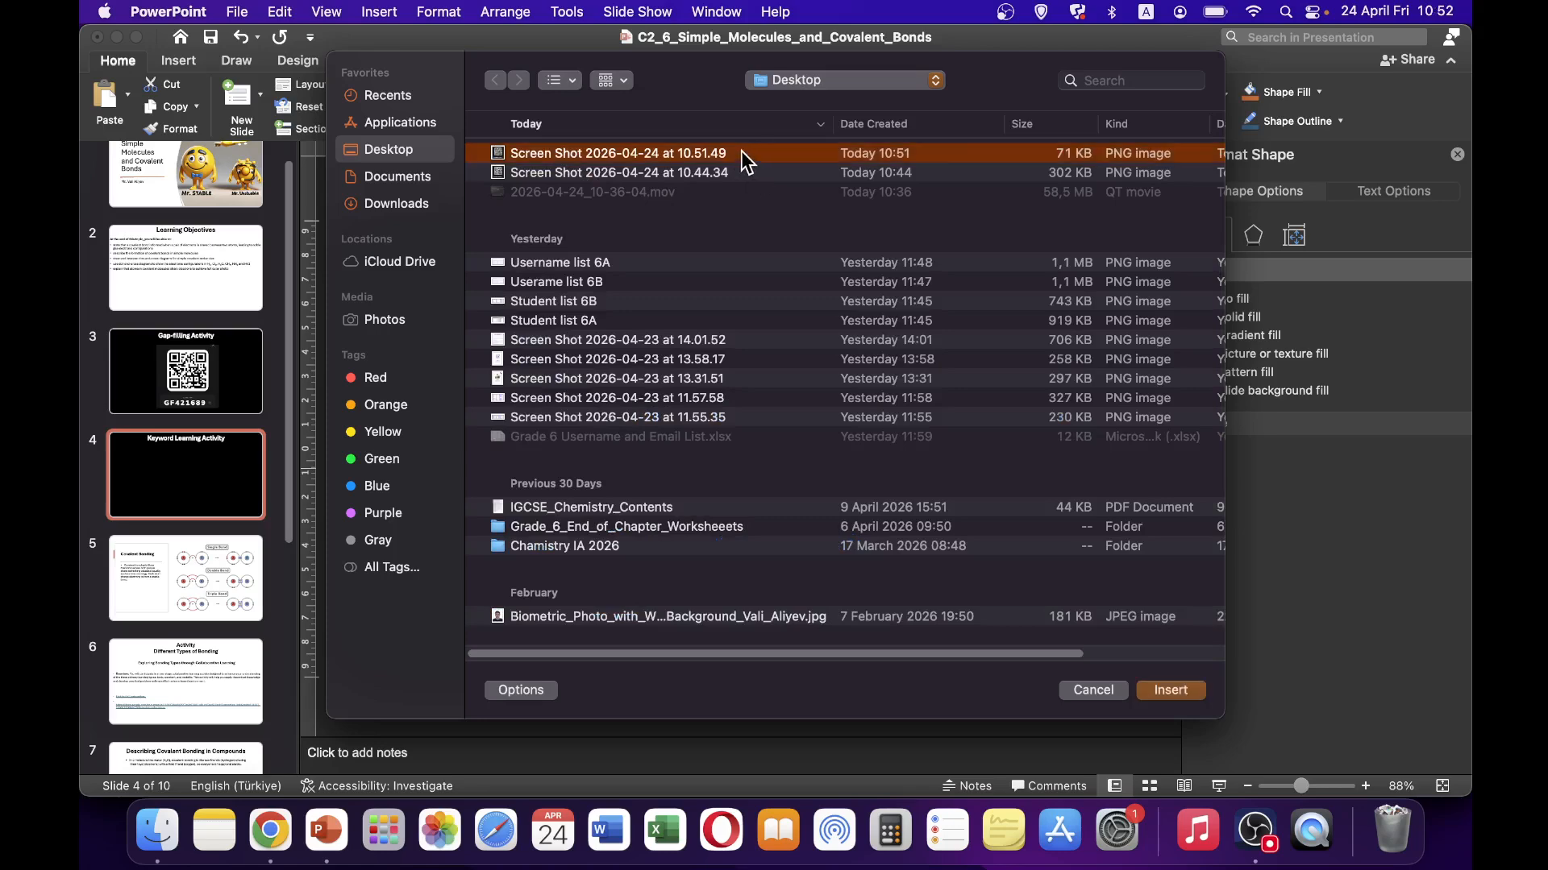
double_click(741, 153)
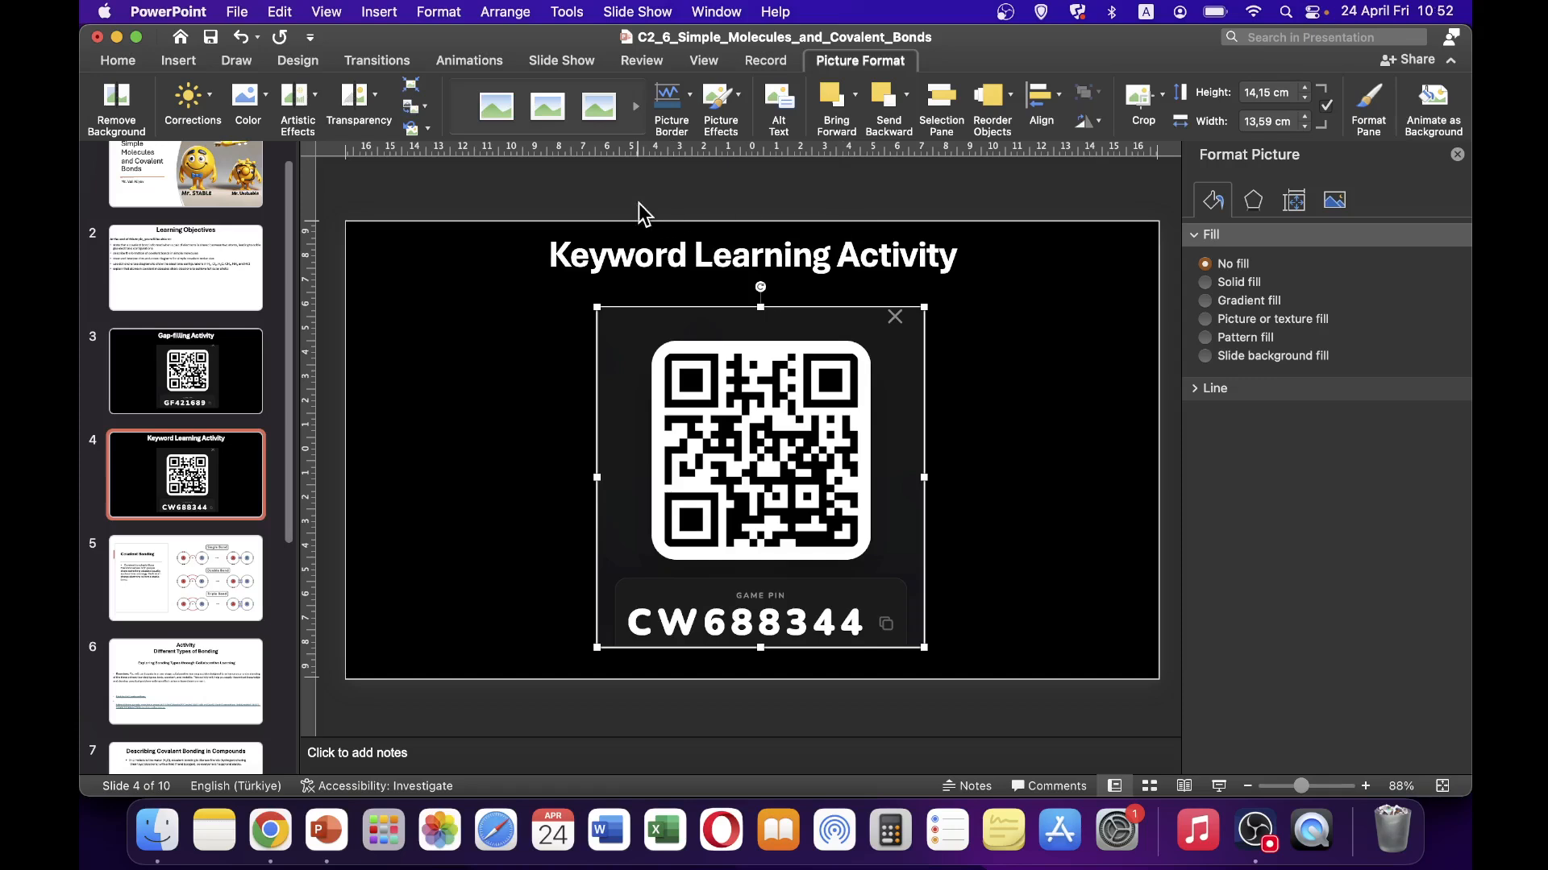
click(638, 202)
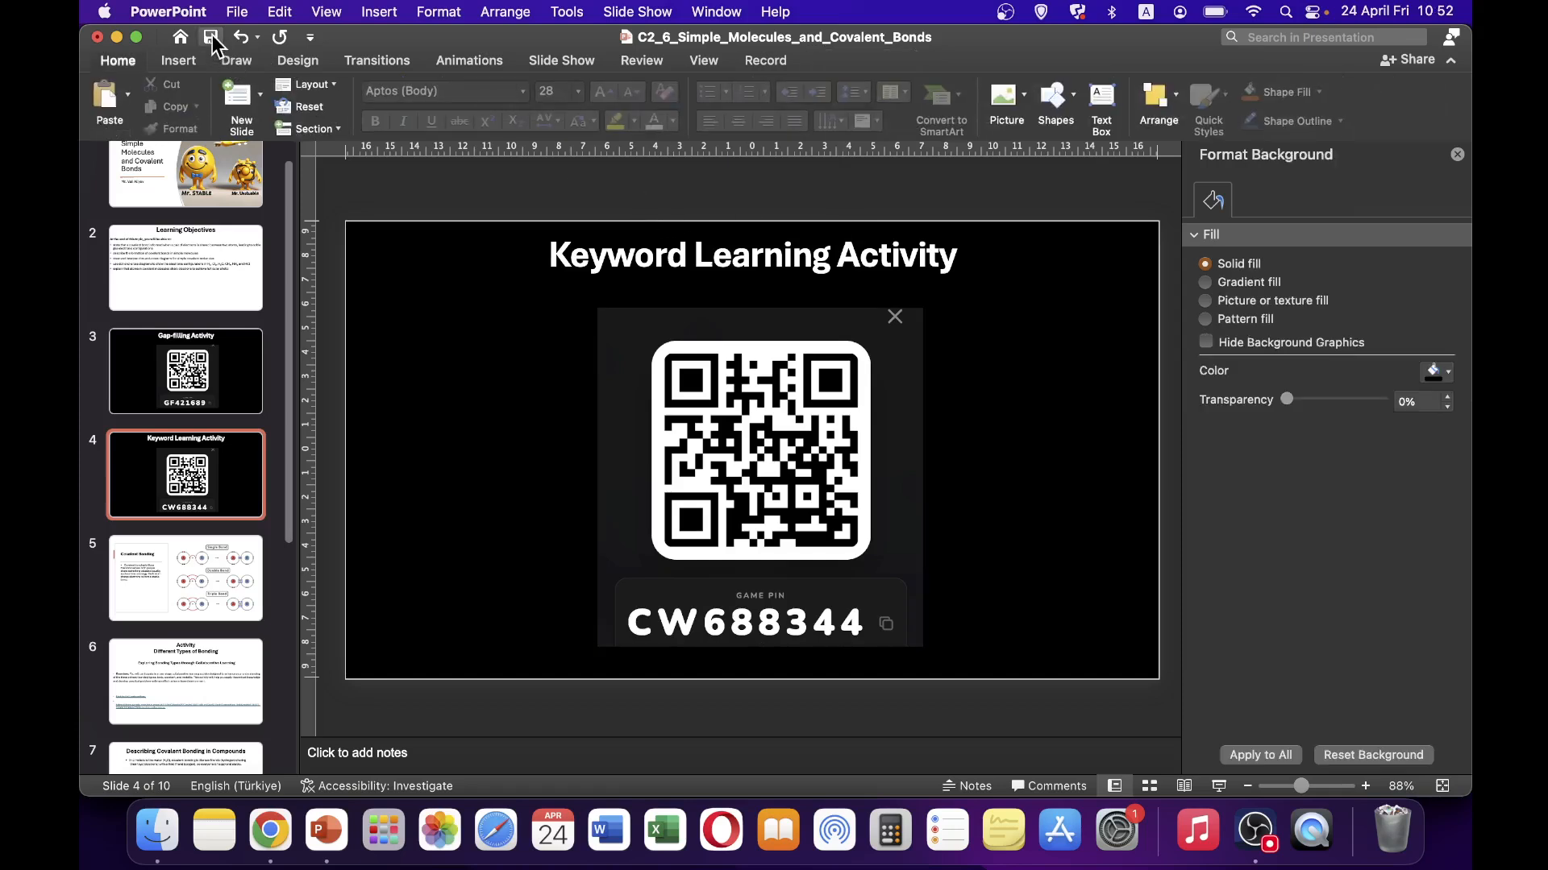